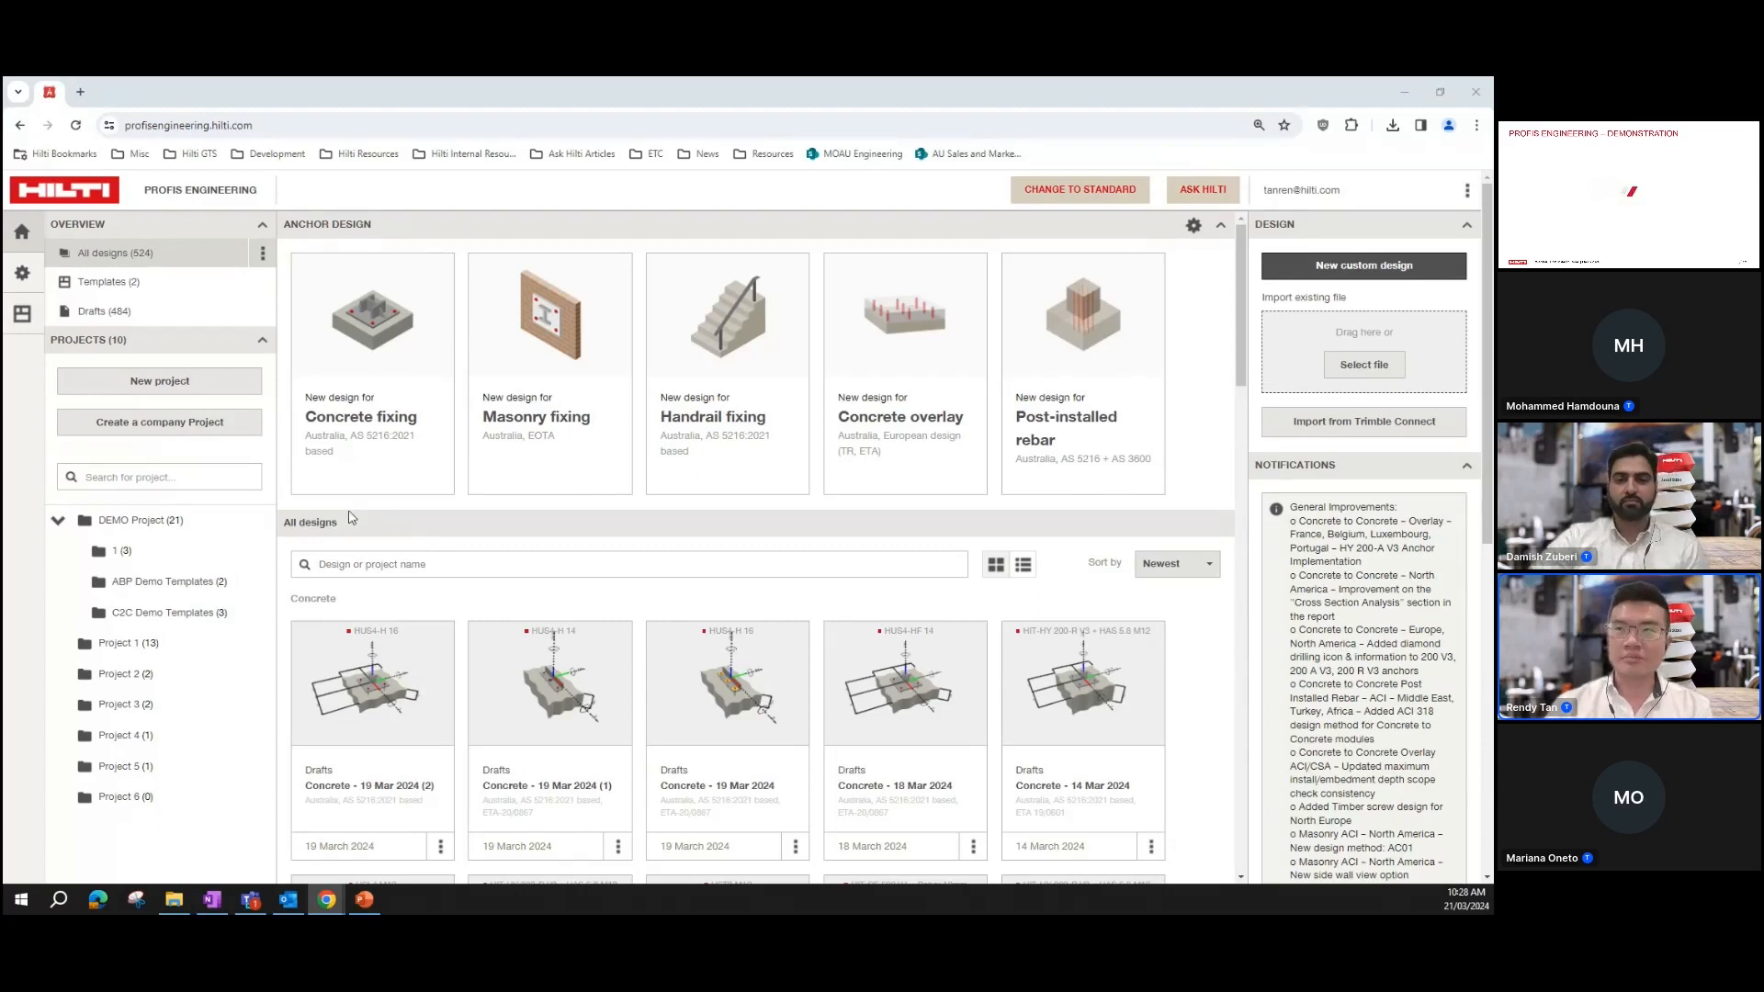
Step: Look through the available regions in the application settings and save them with the region kept at Australia
click(23, 274)
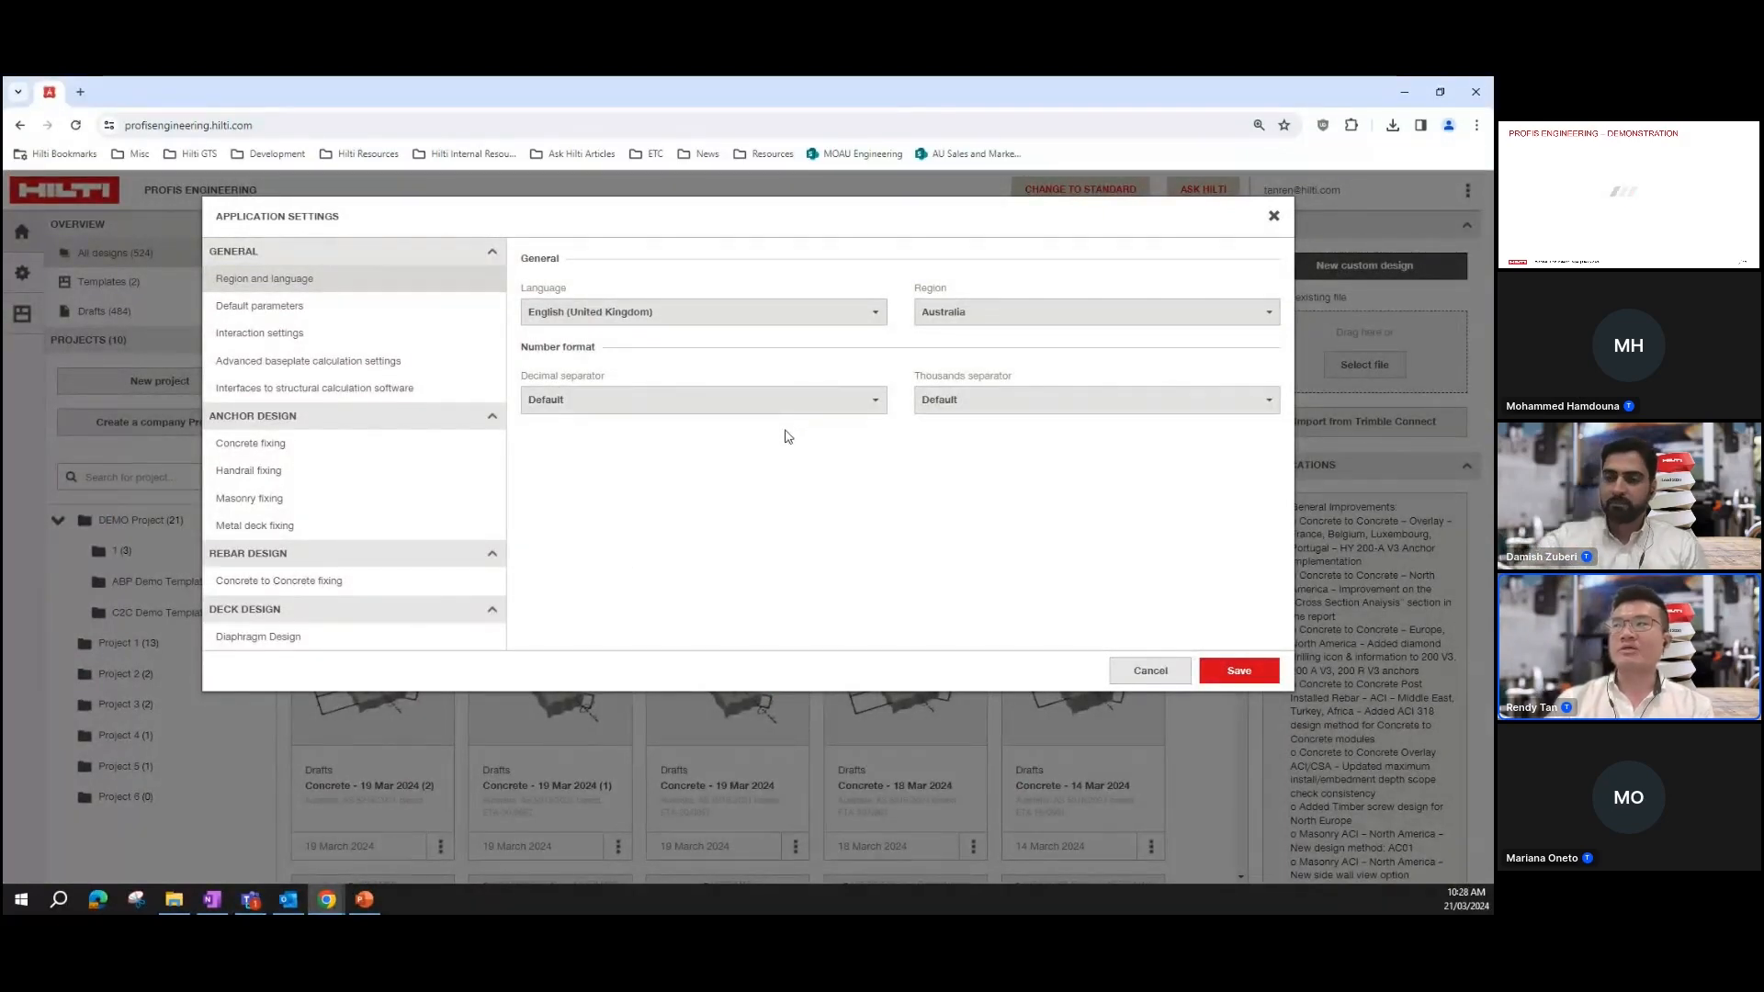
click(976, 322)
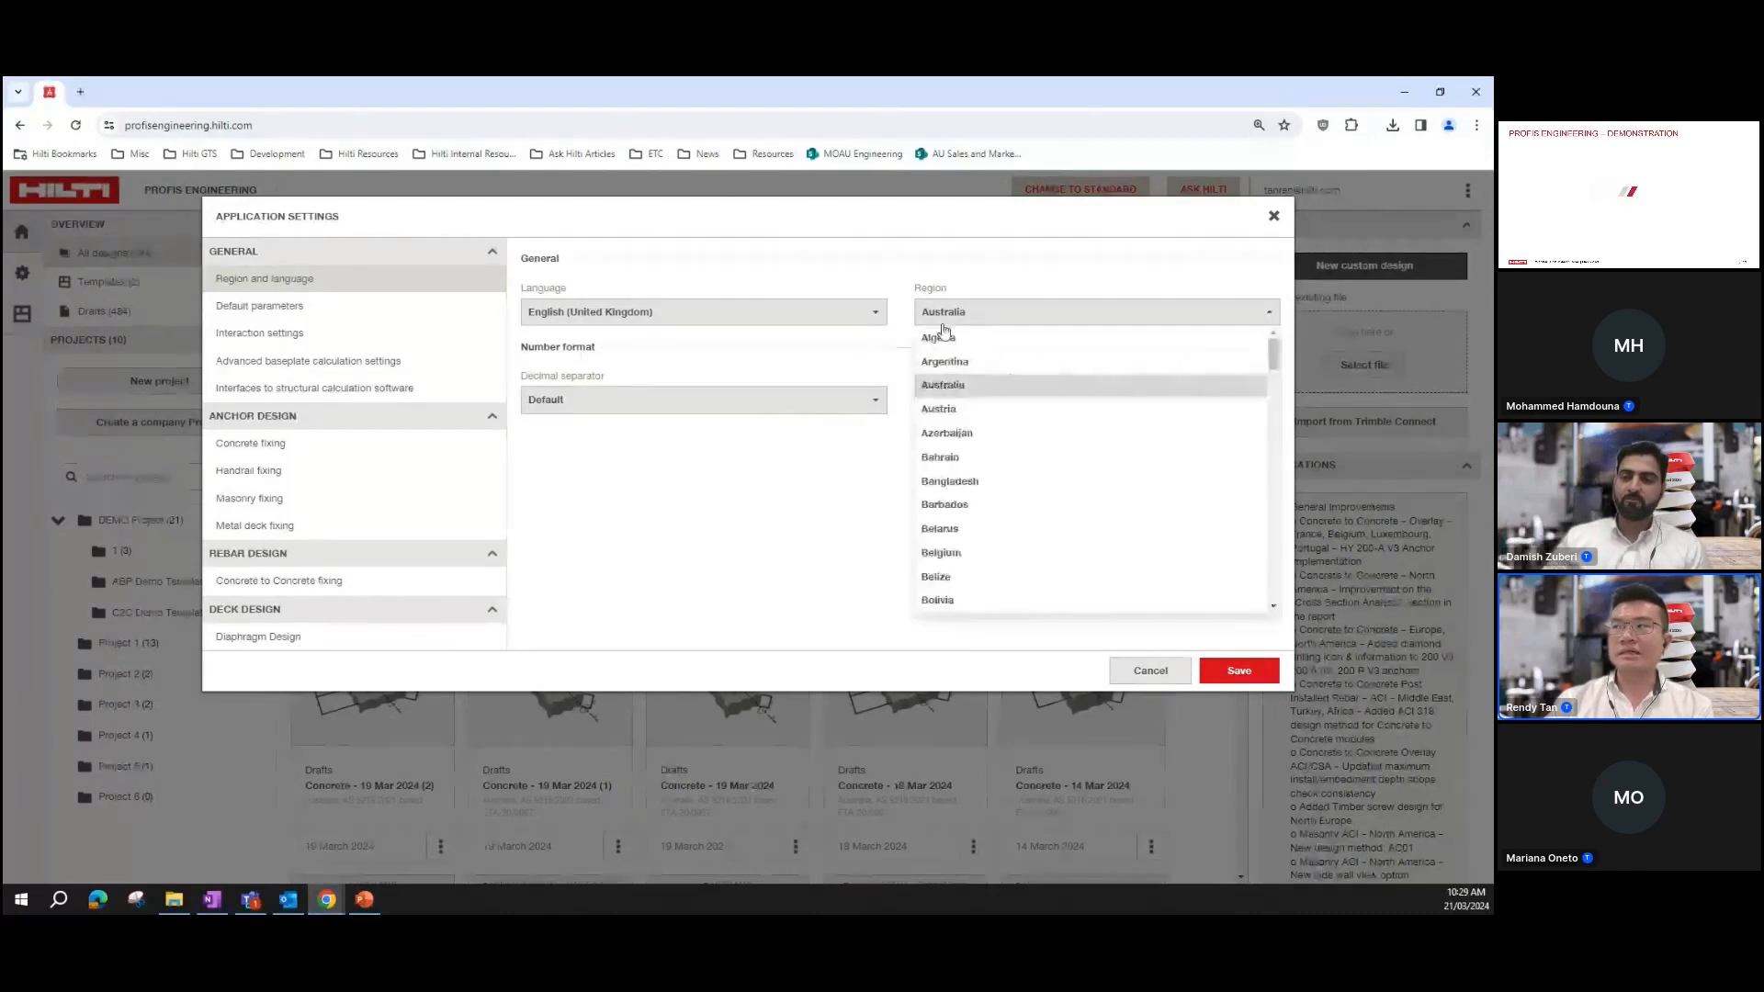
click(739, 547)
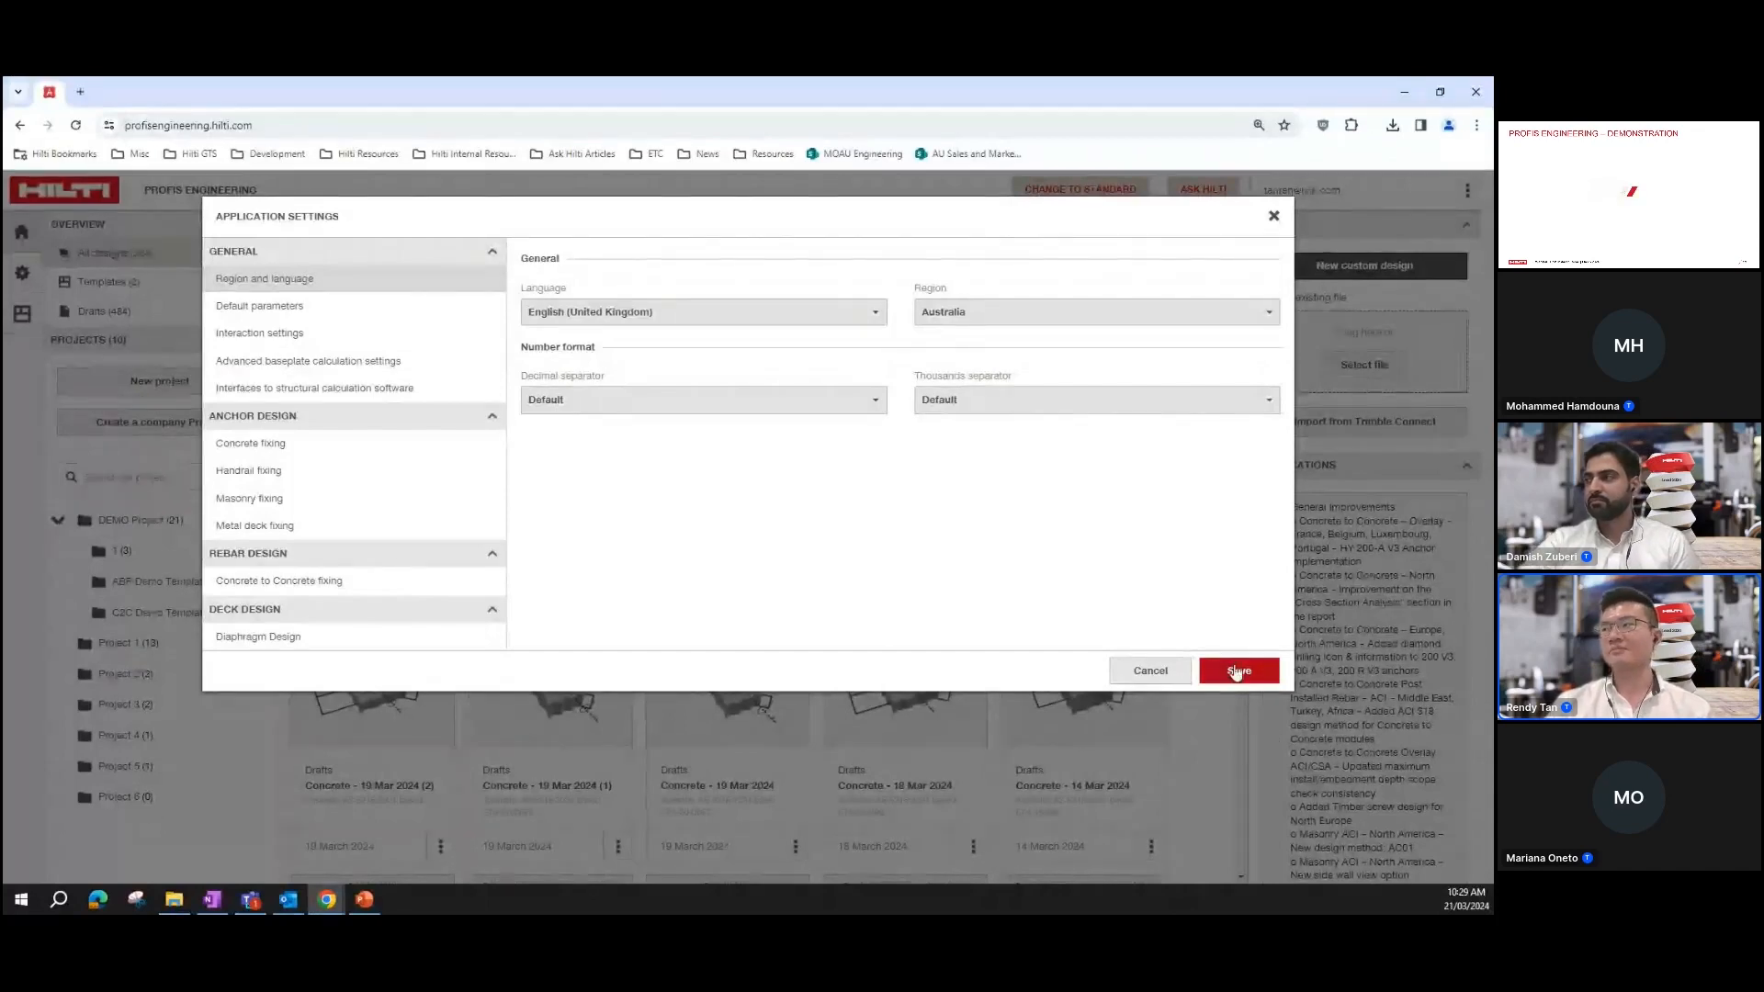
click(1229, 668)
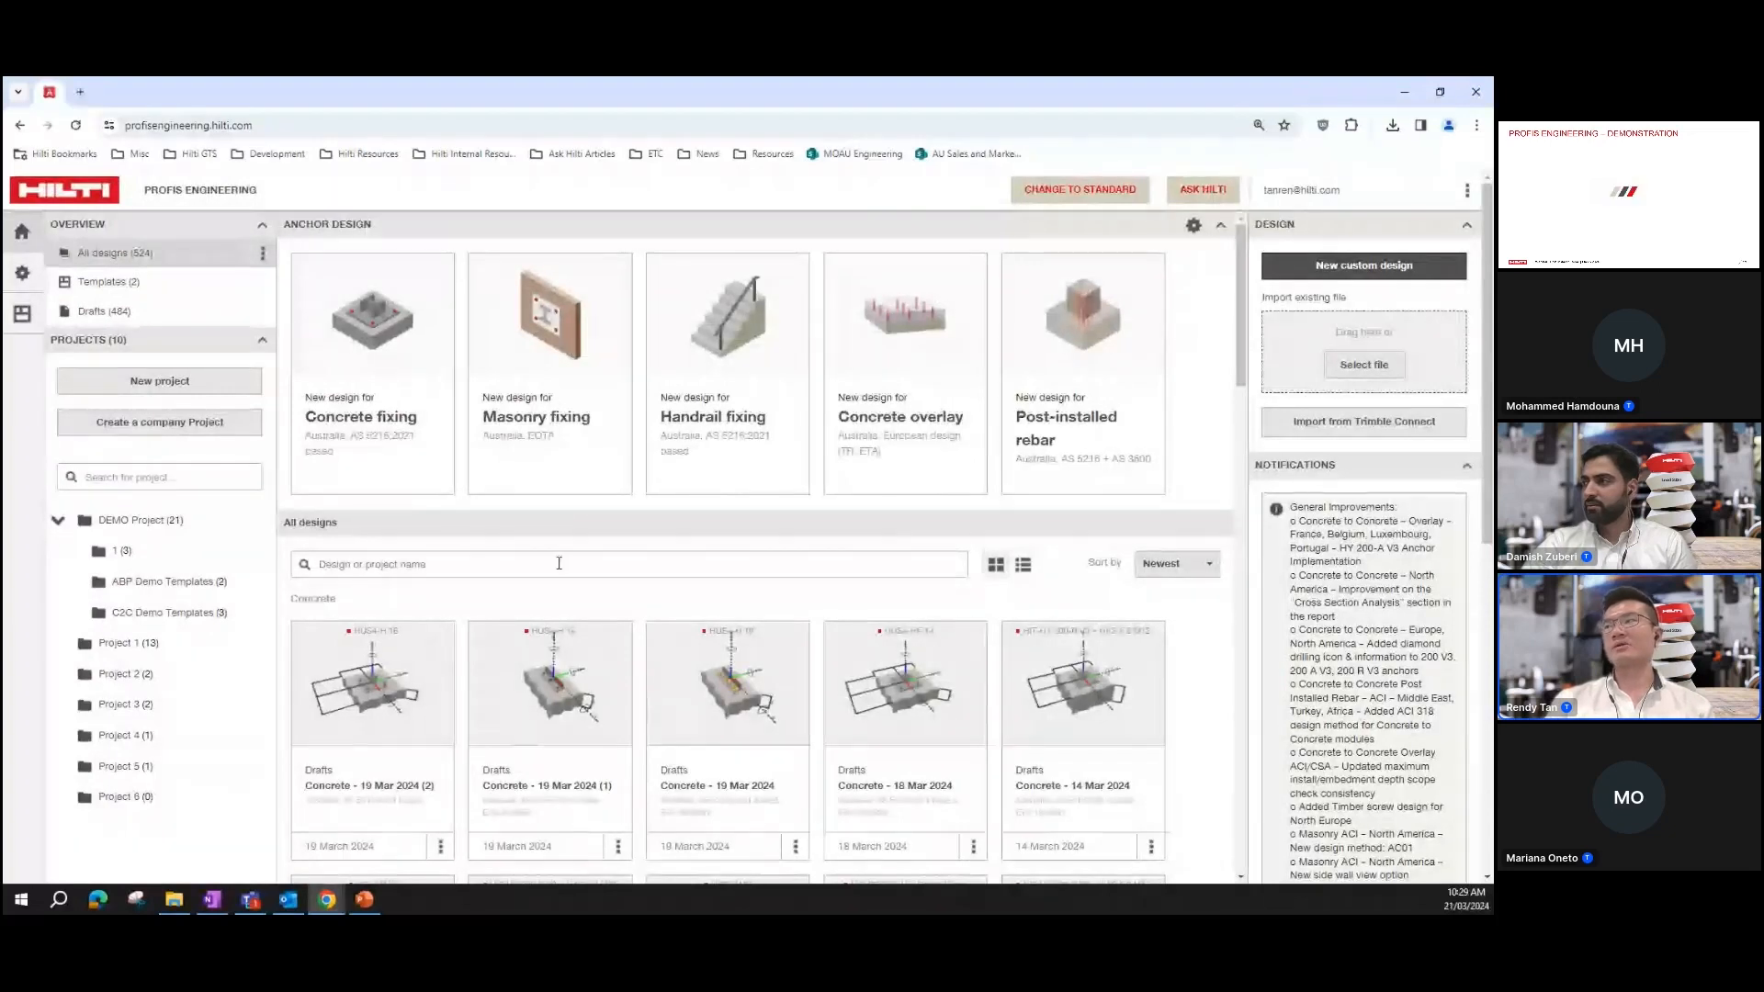
Step: Create a new post-installed rebar design and review its connection and application types alongside the 3D model
click(1073, 426)
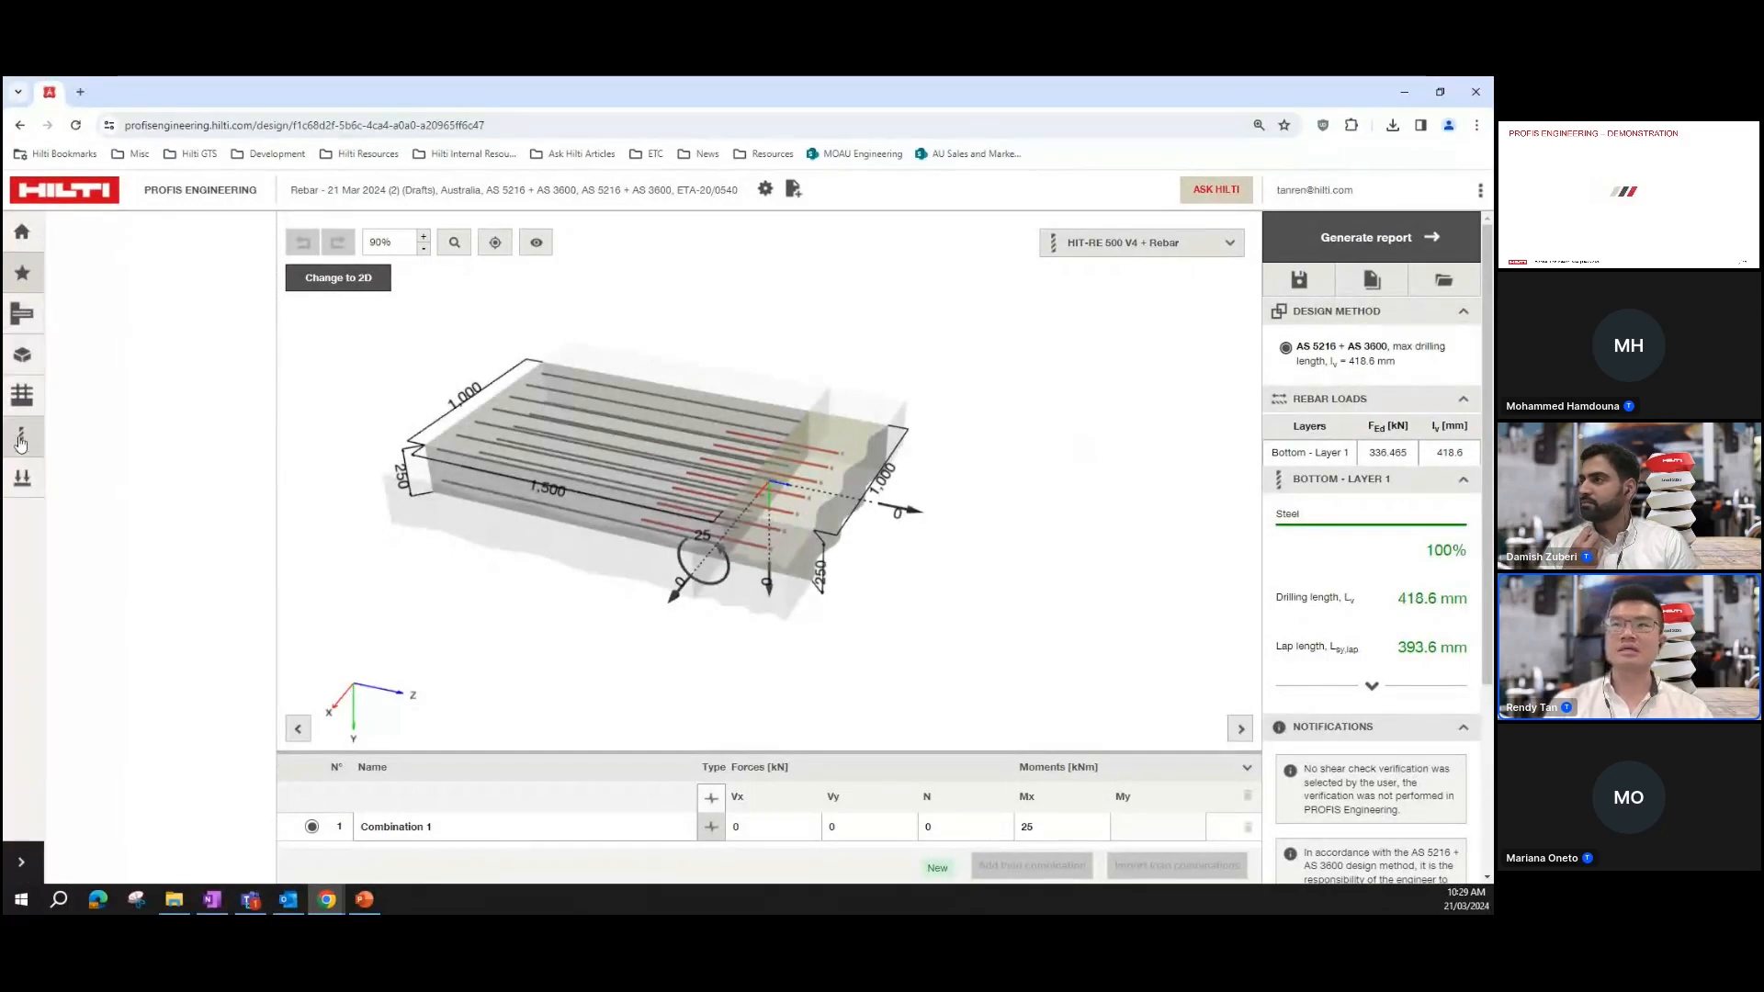
click(20, 315)
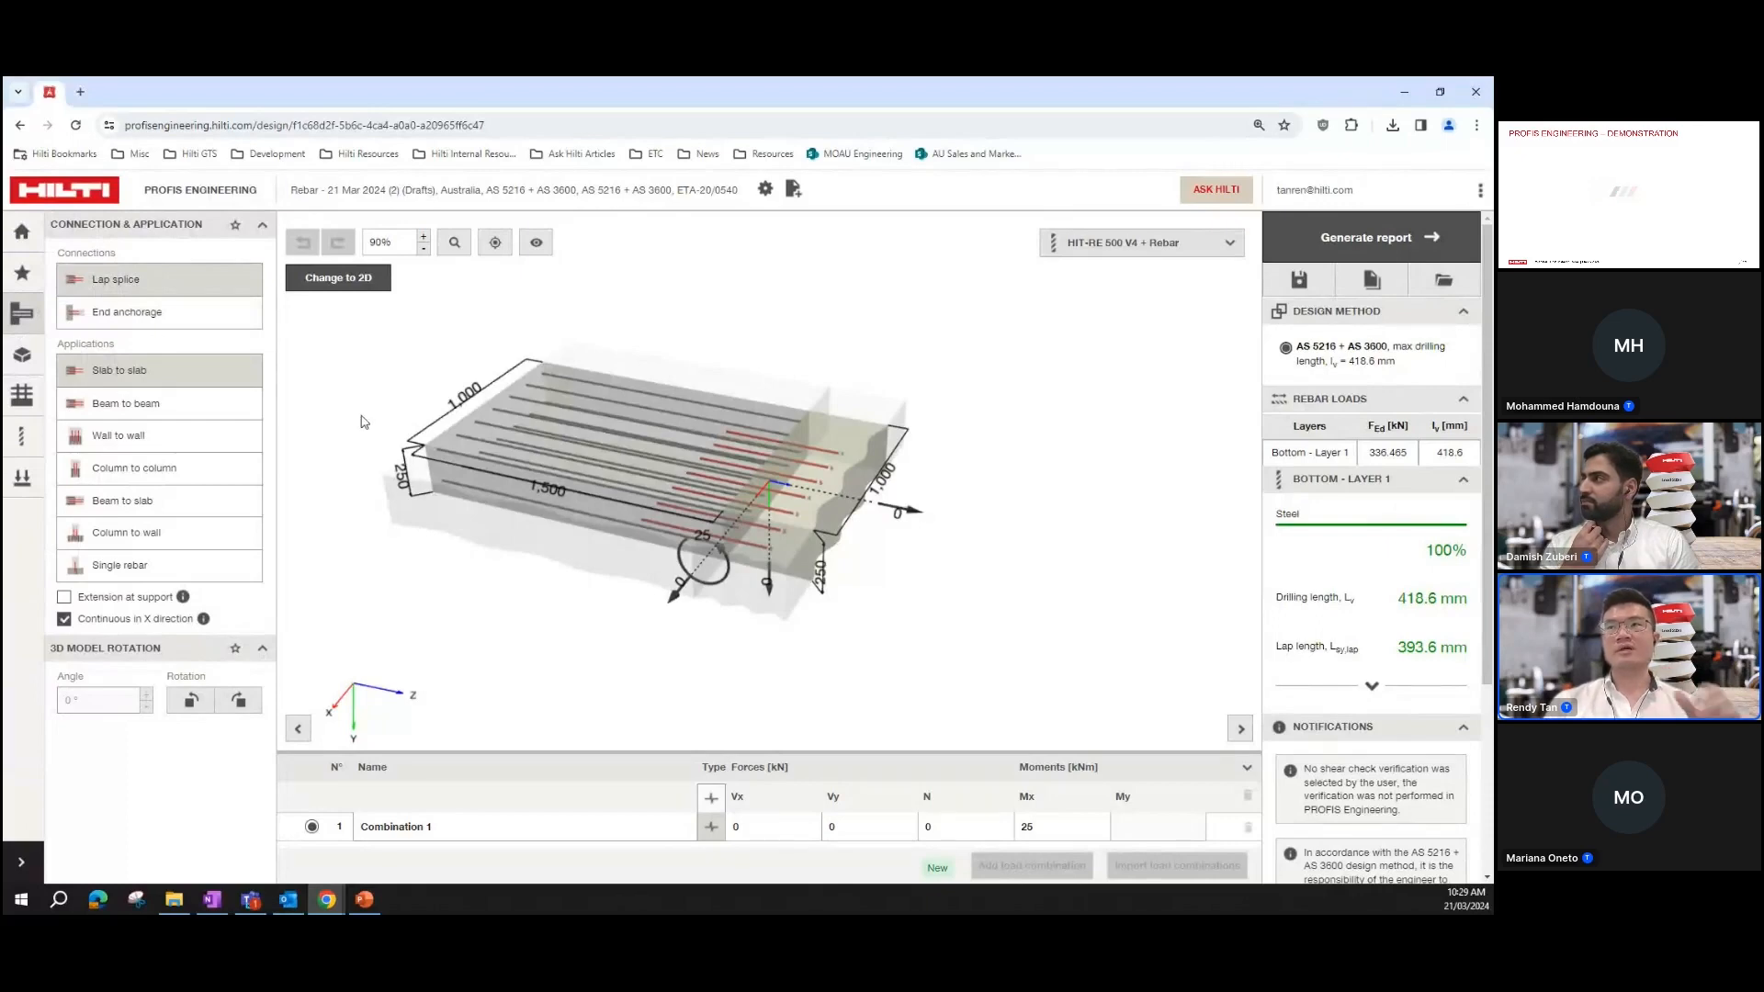
mouse_move(185, 297)
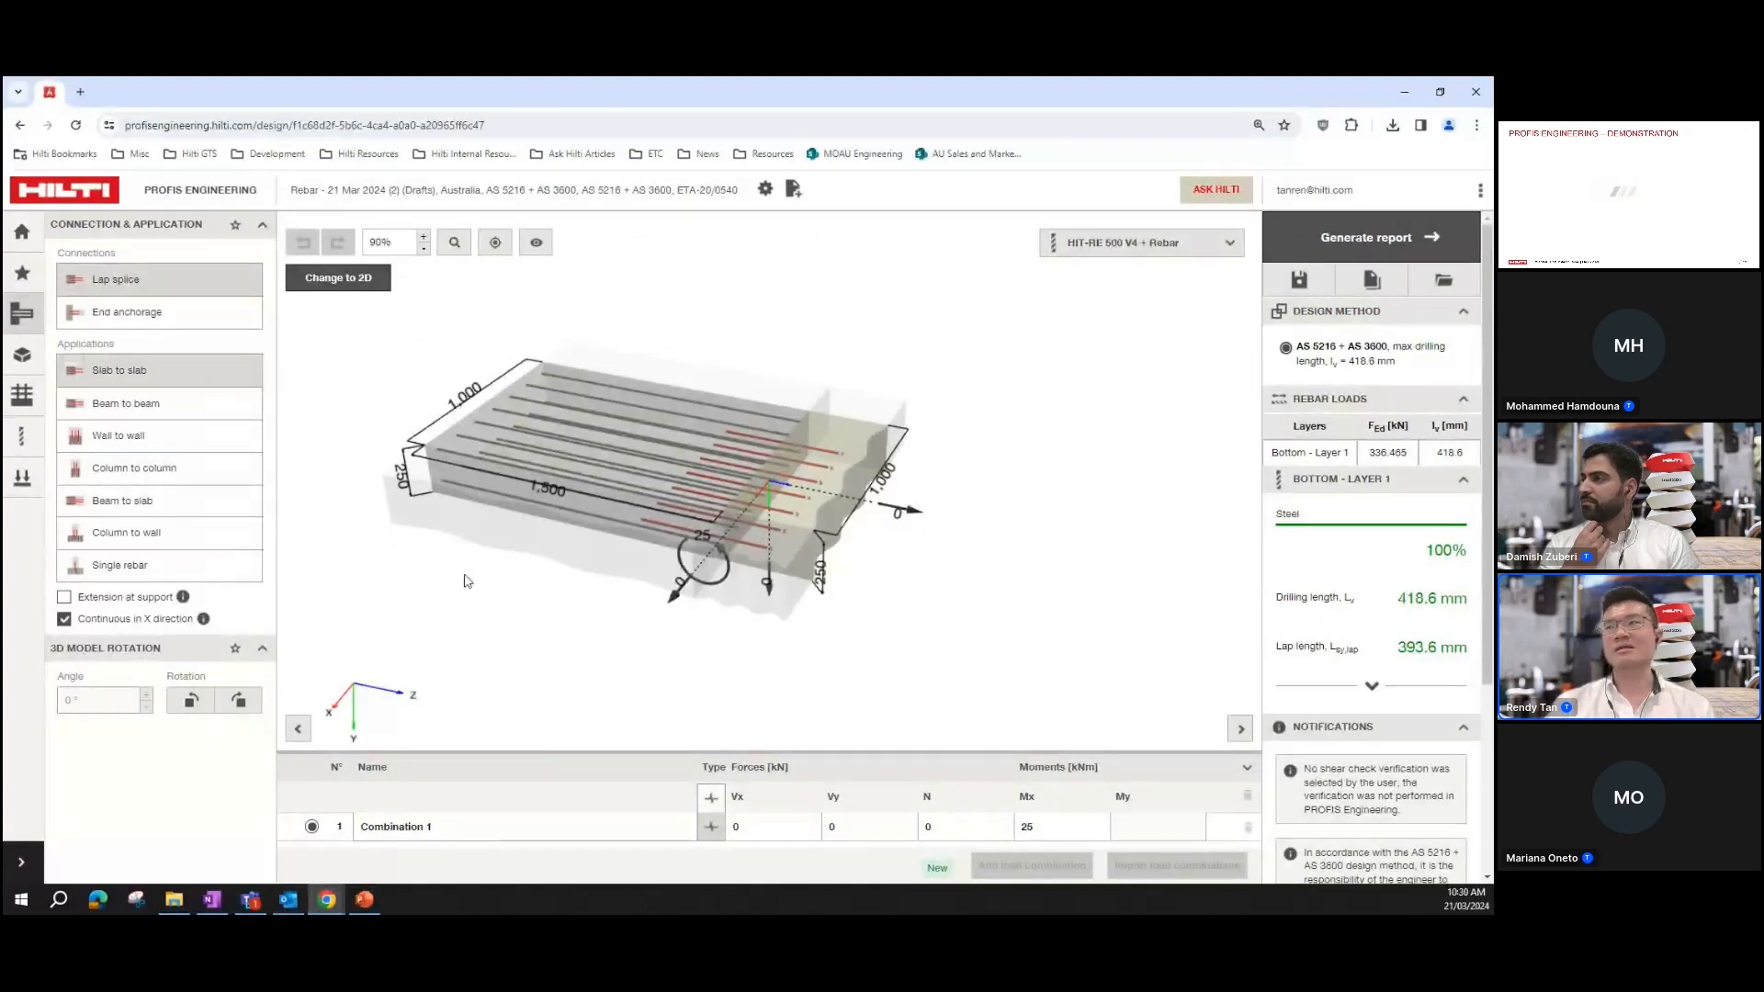
drag(487, 576, 452, 591)
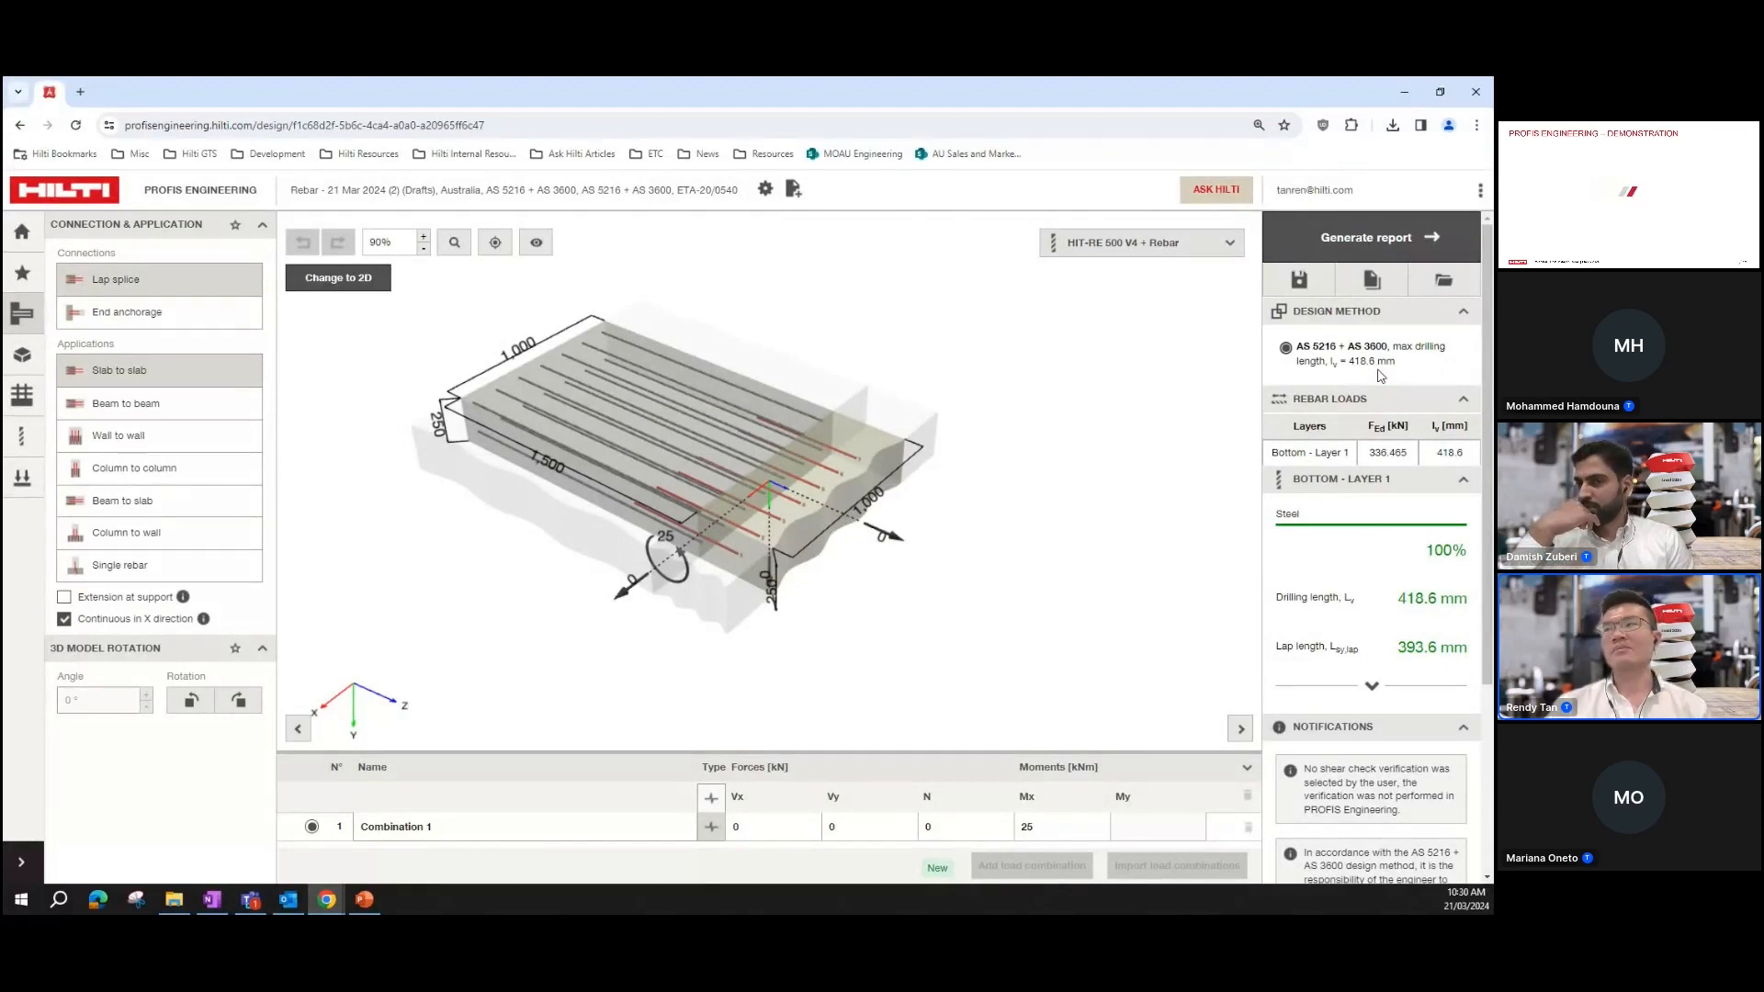
drag(828, 644, 598, 576)
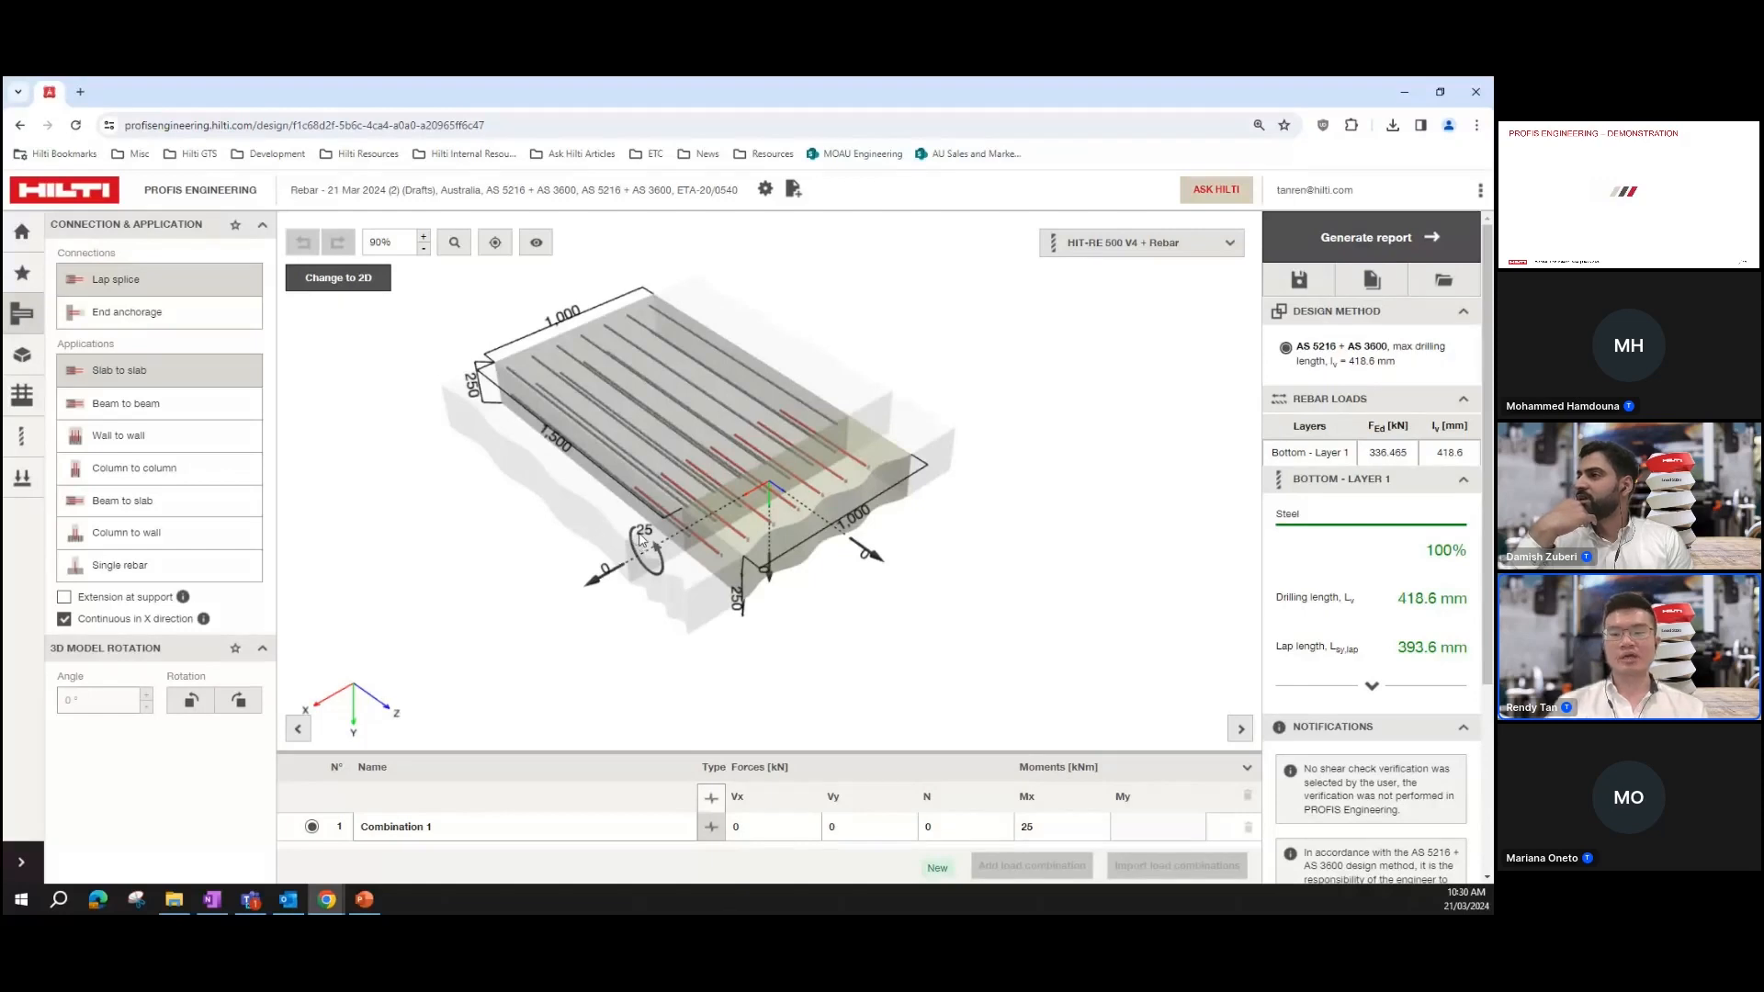
Step: Set the bending moment on the slab model to 0 kNm and undo that change
click(644, 533)
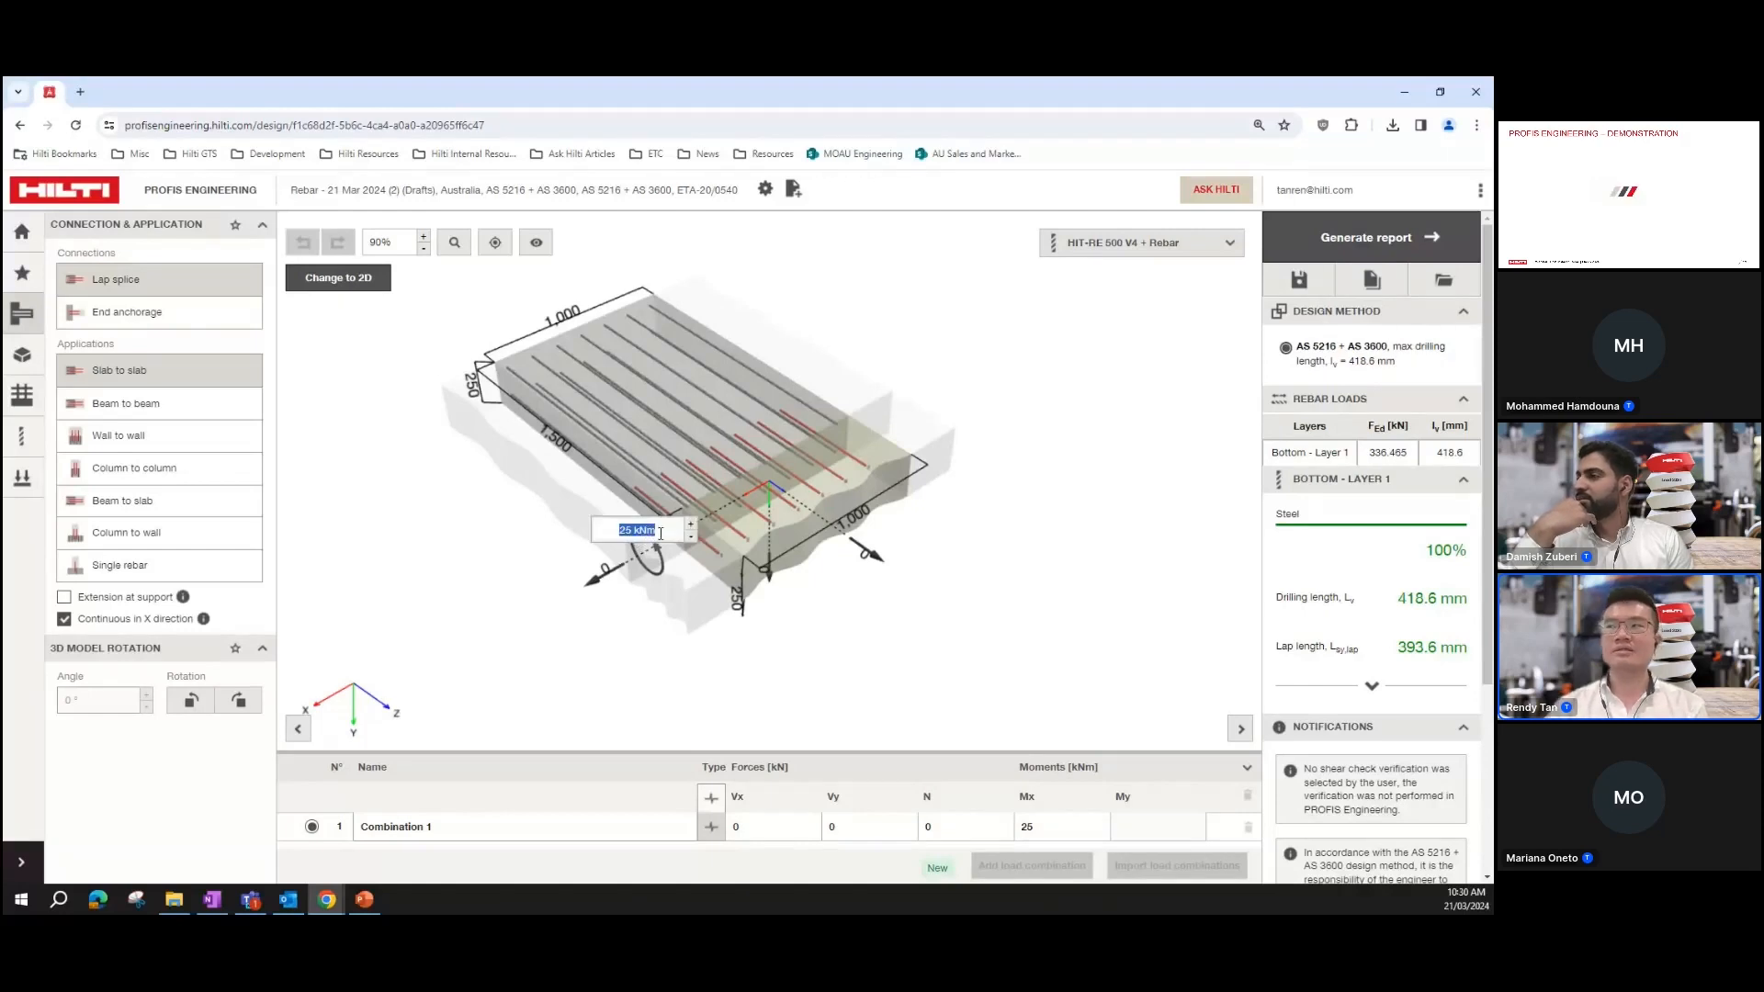
text(0)
key(Return)
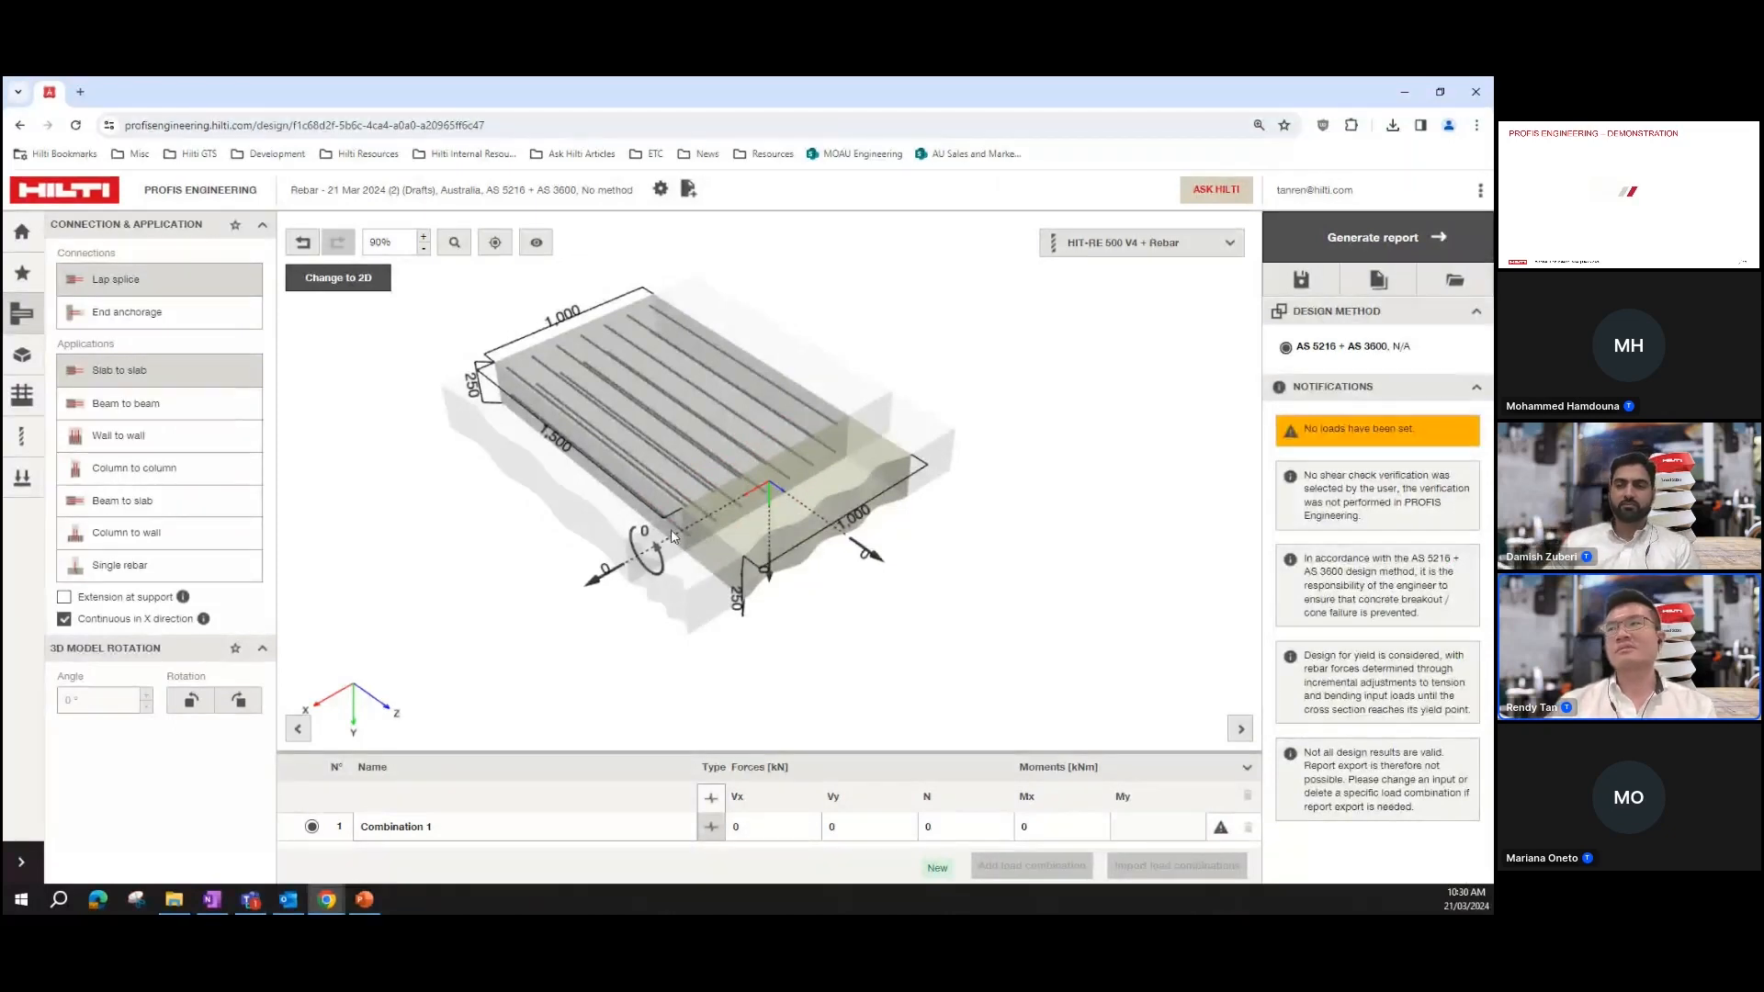
click(305, 243)
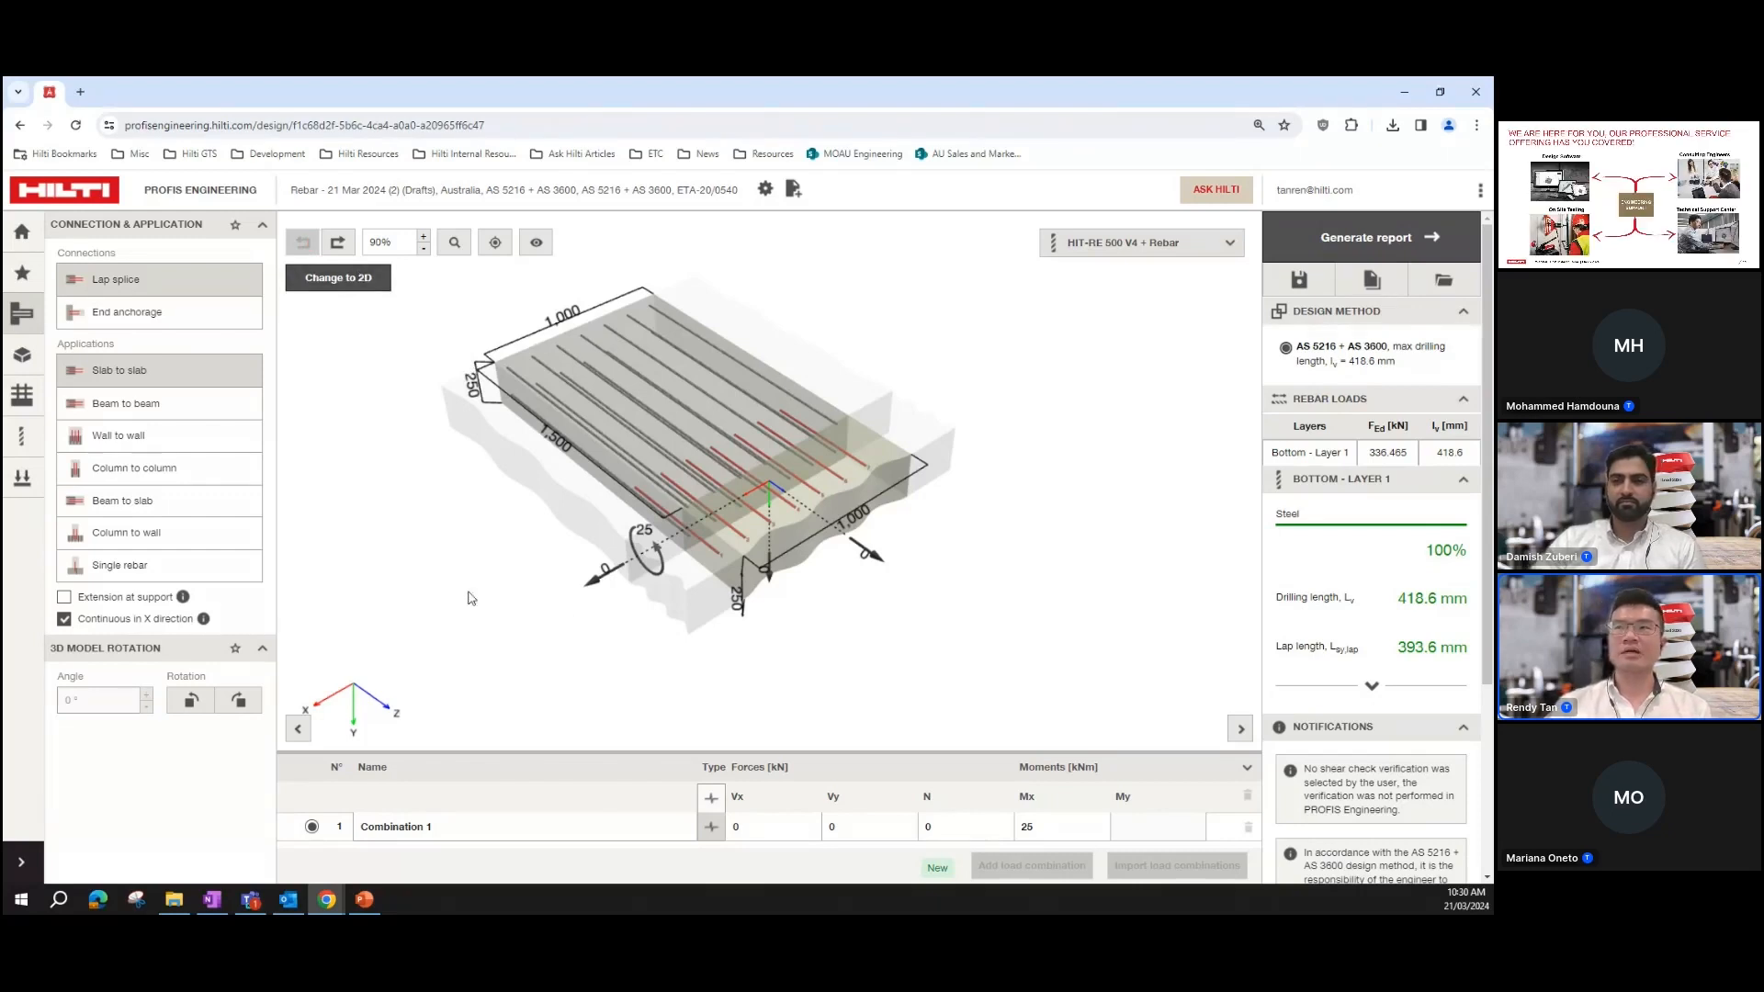
Step: In the concrete member settings, switch the existing concrete material to Custom and undo that change
click(25, 360)
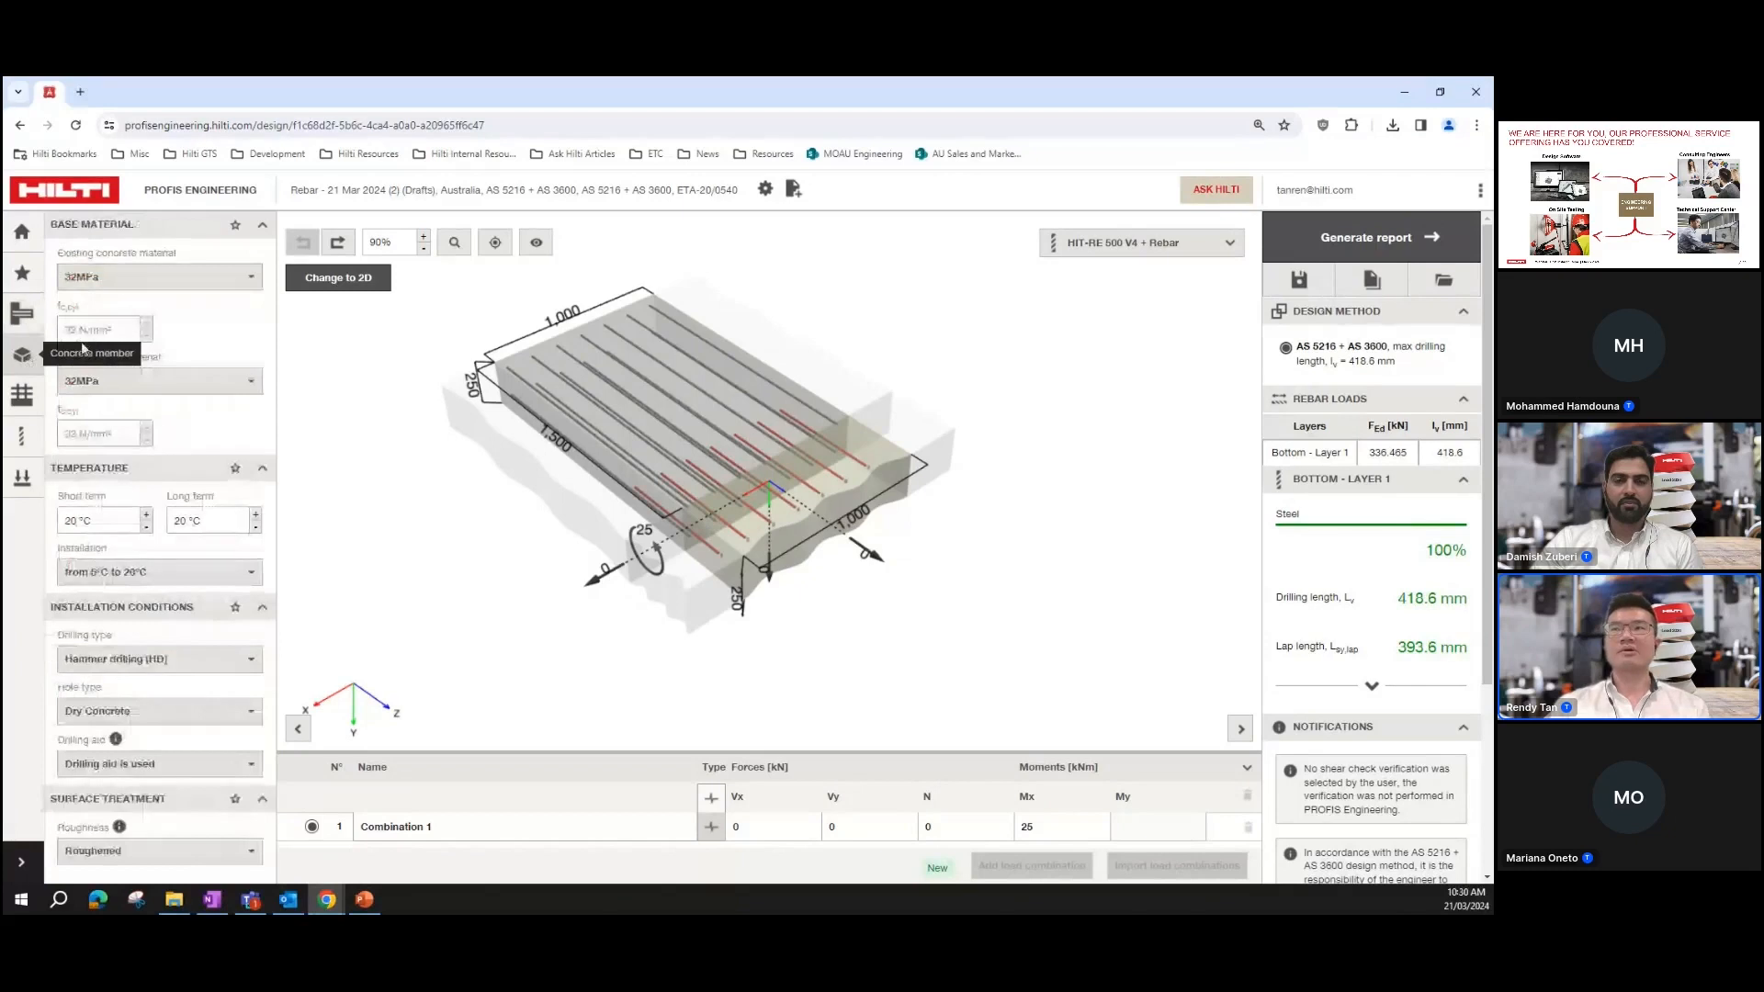
click(183, 291)
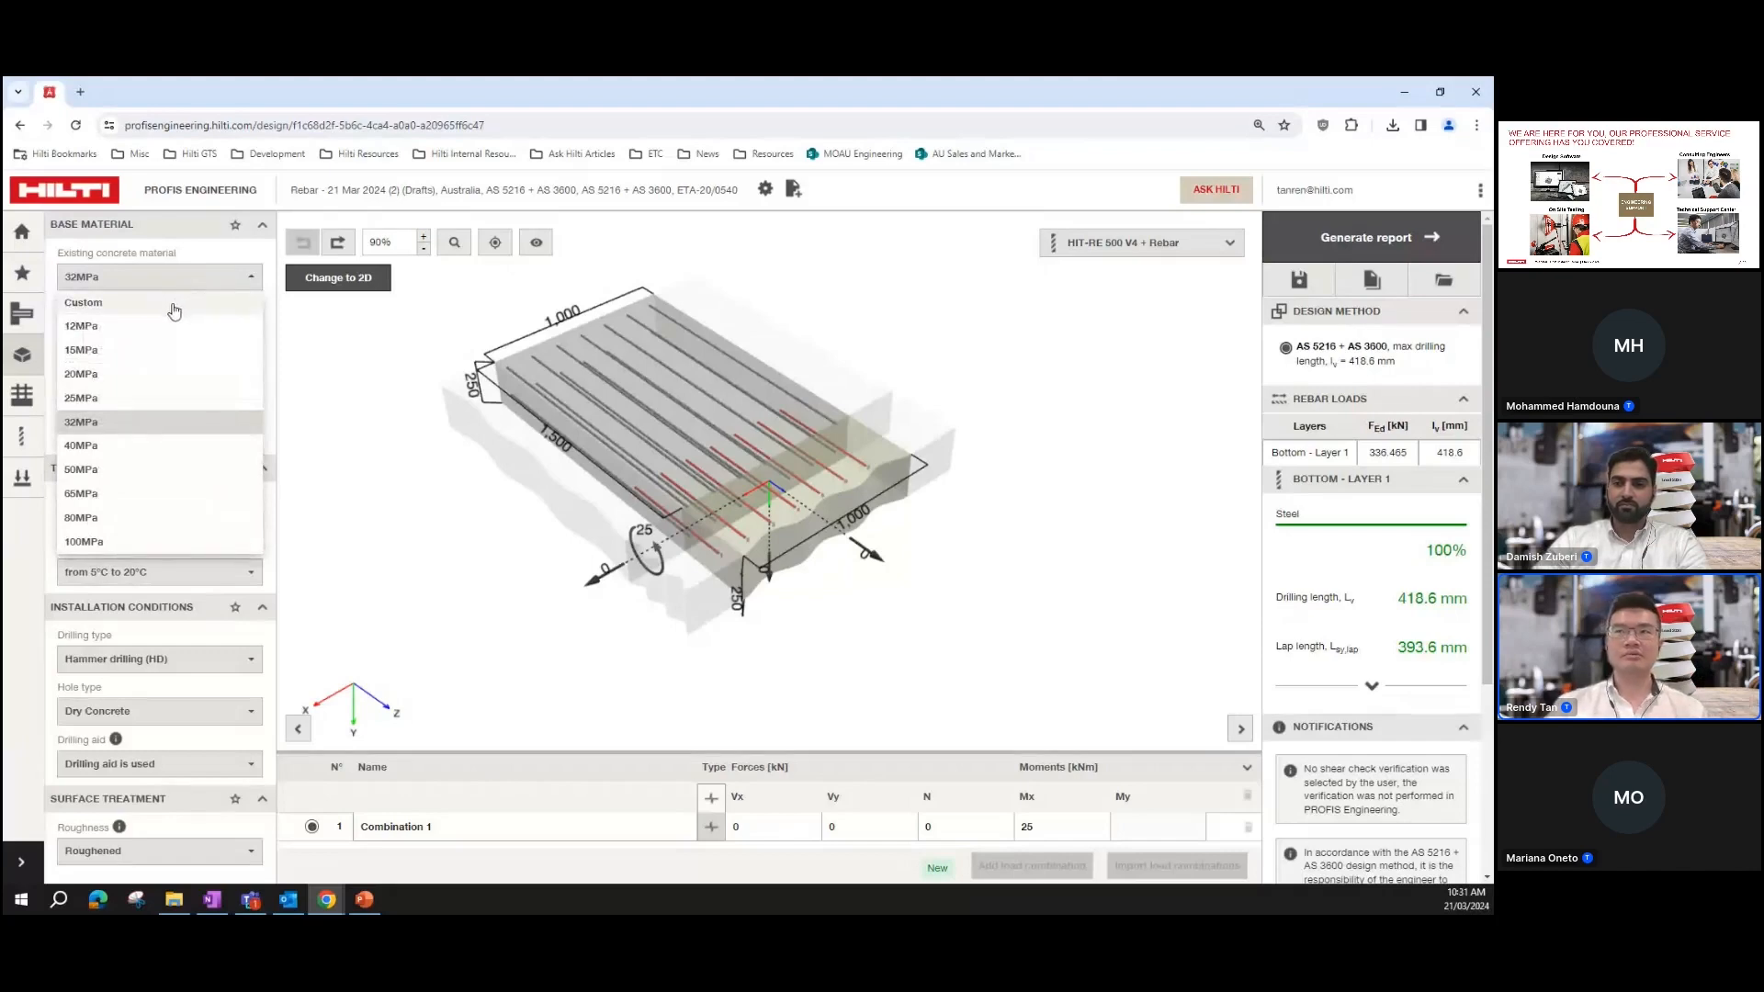
click(173, 306)
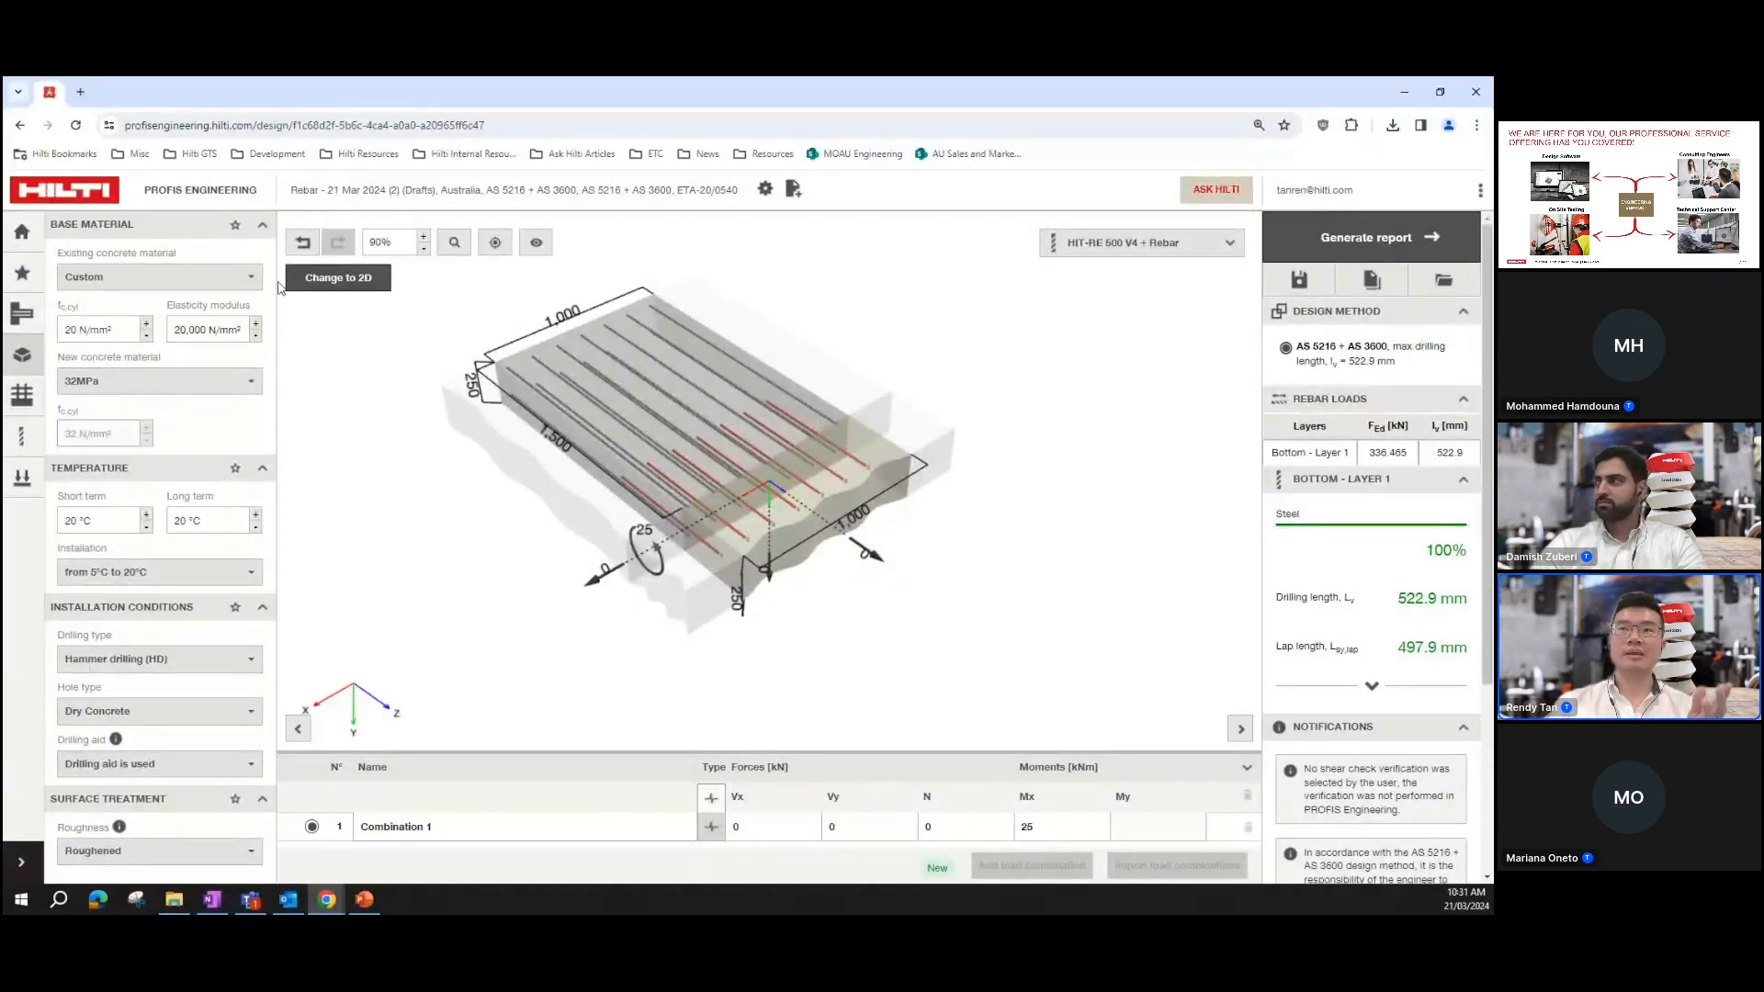
click(303, 242)
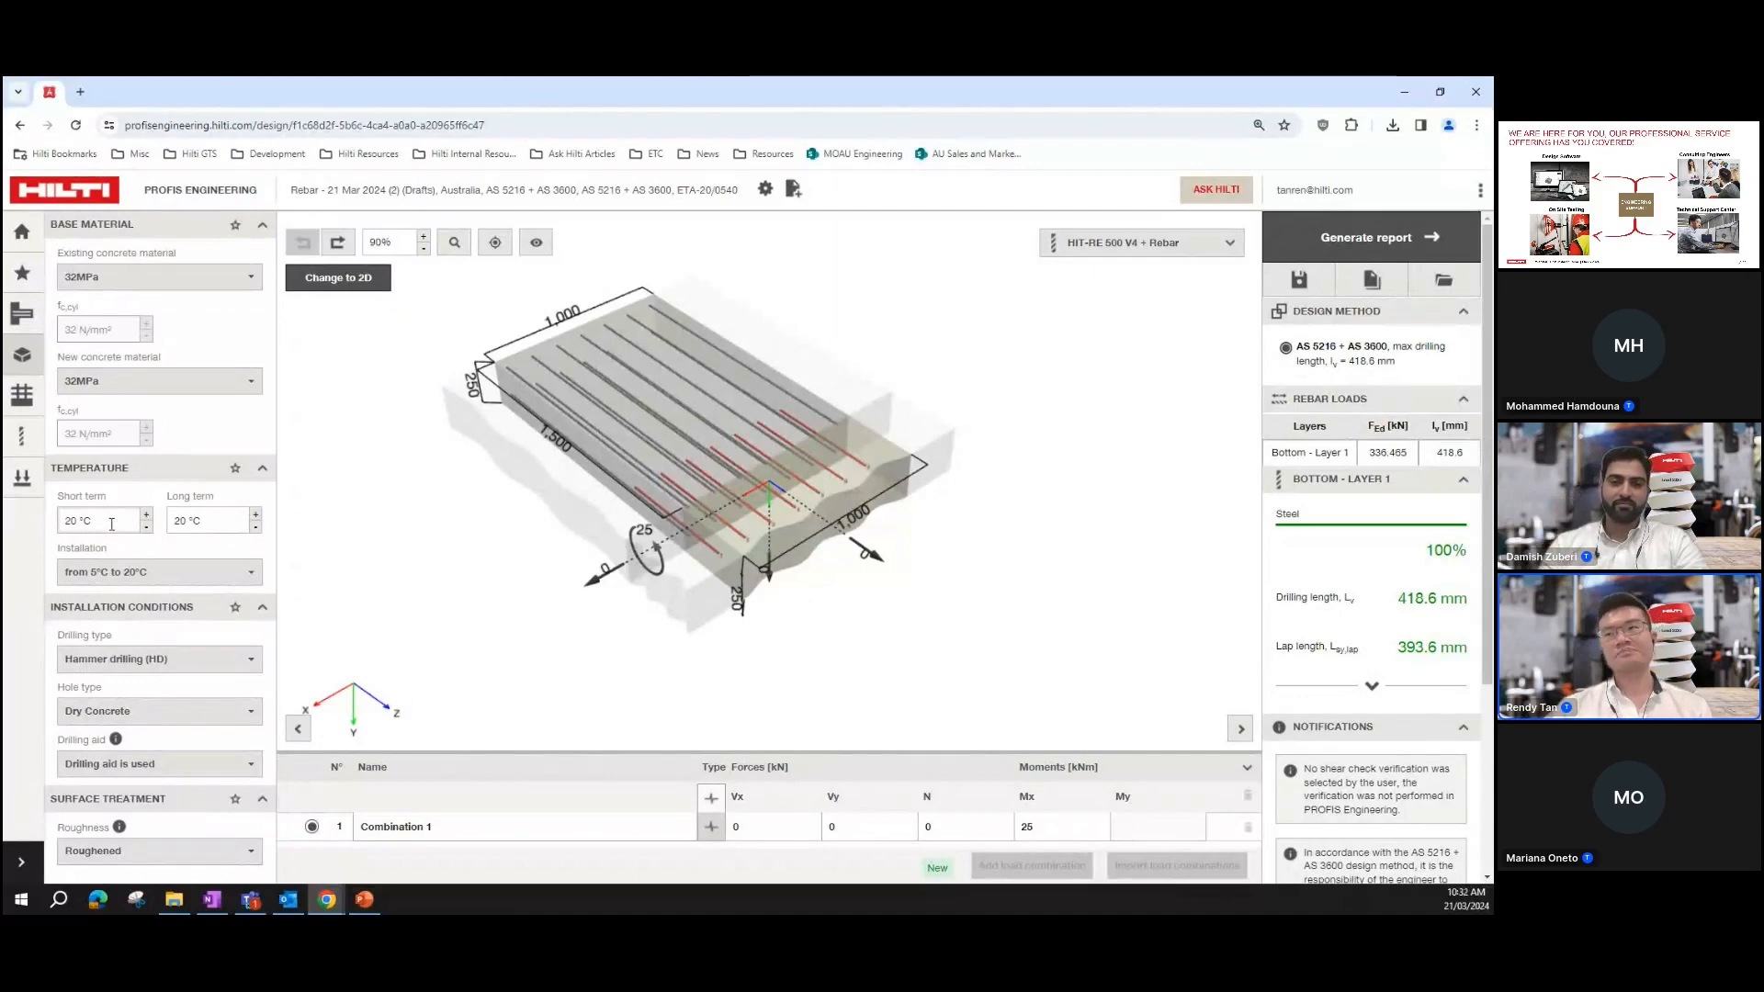
Step: Examine the available drilling types in the installation conditions without changing the selection
click(122, 654)
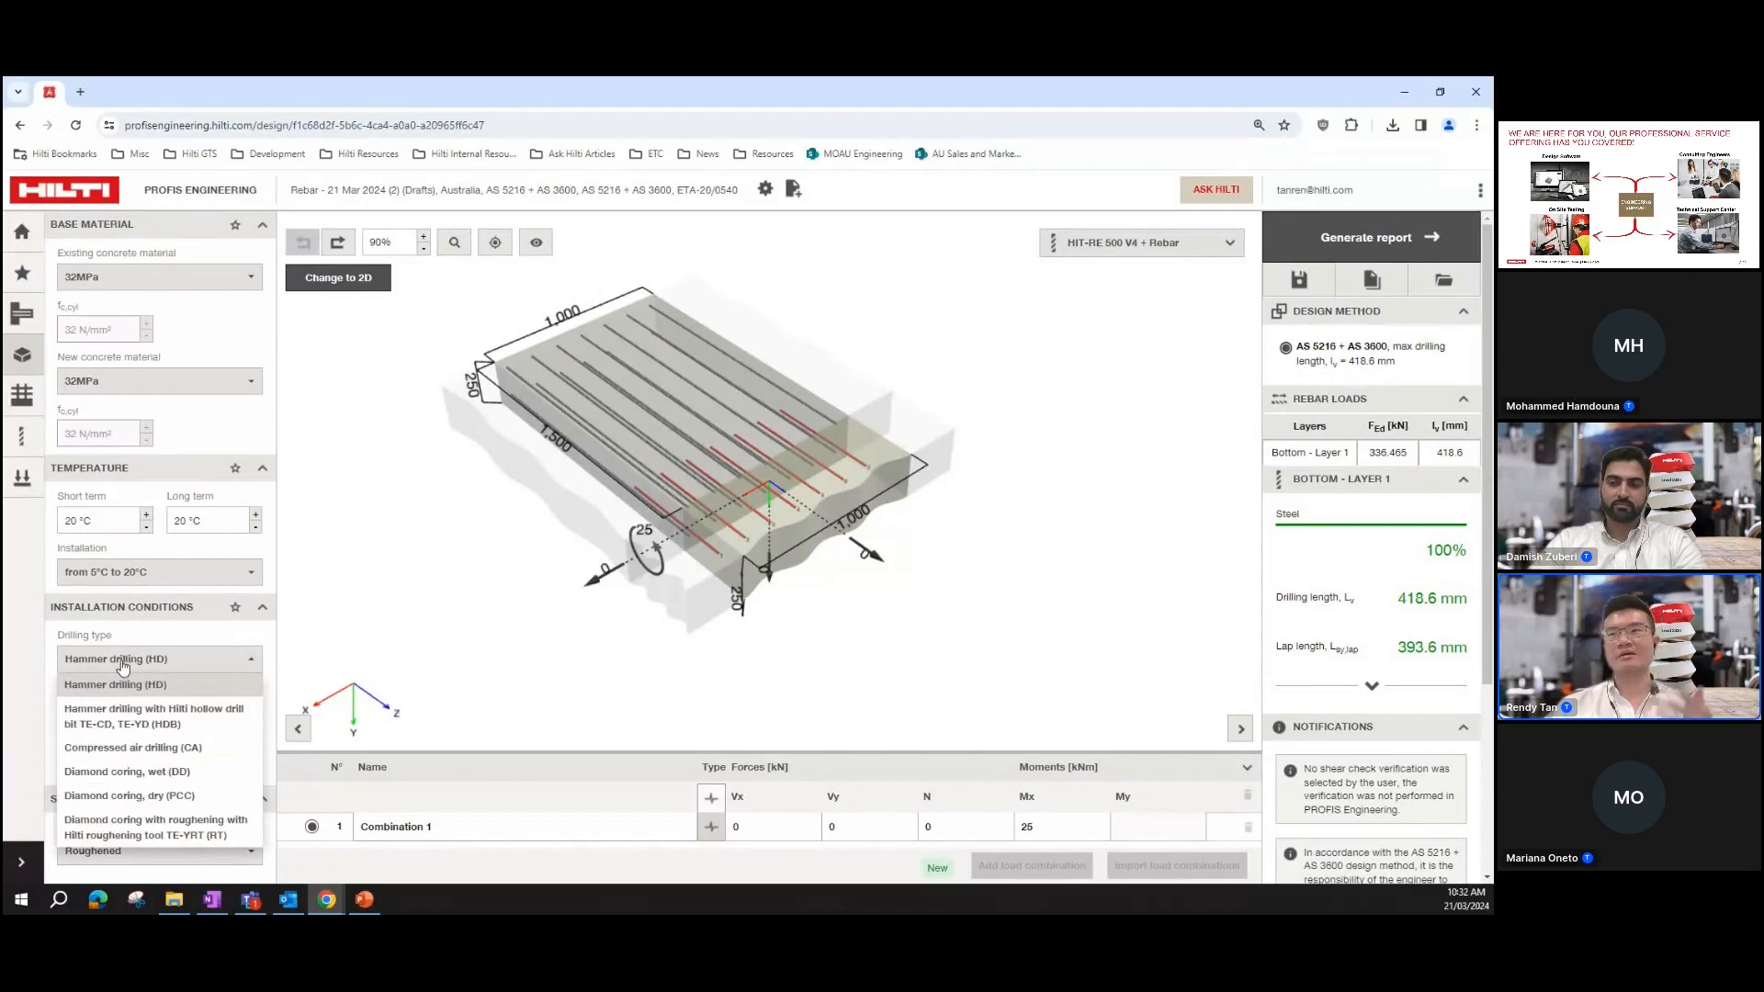
click(152, 656)
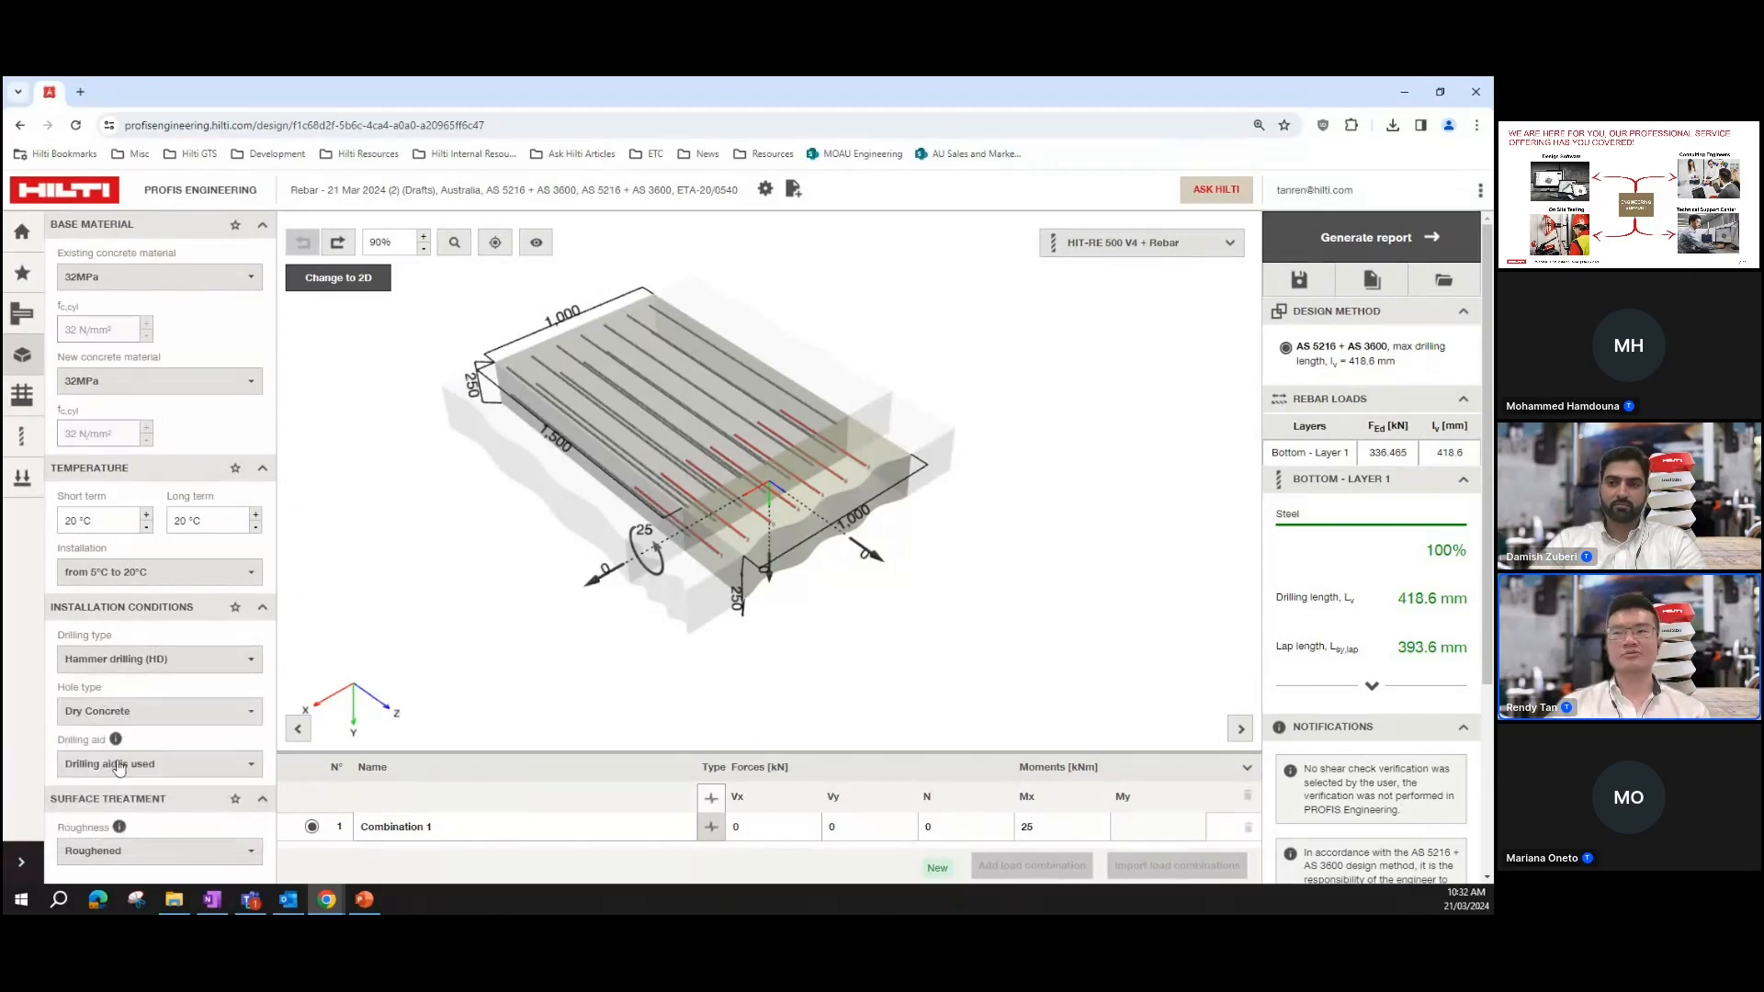
click(165, 667)
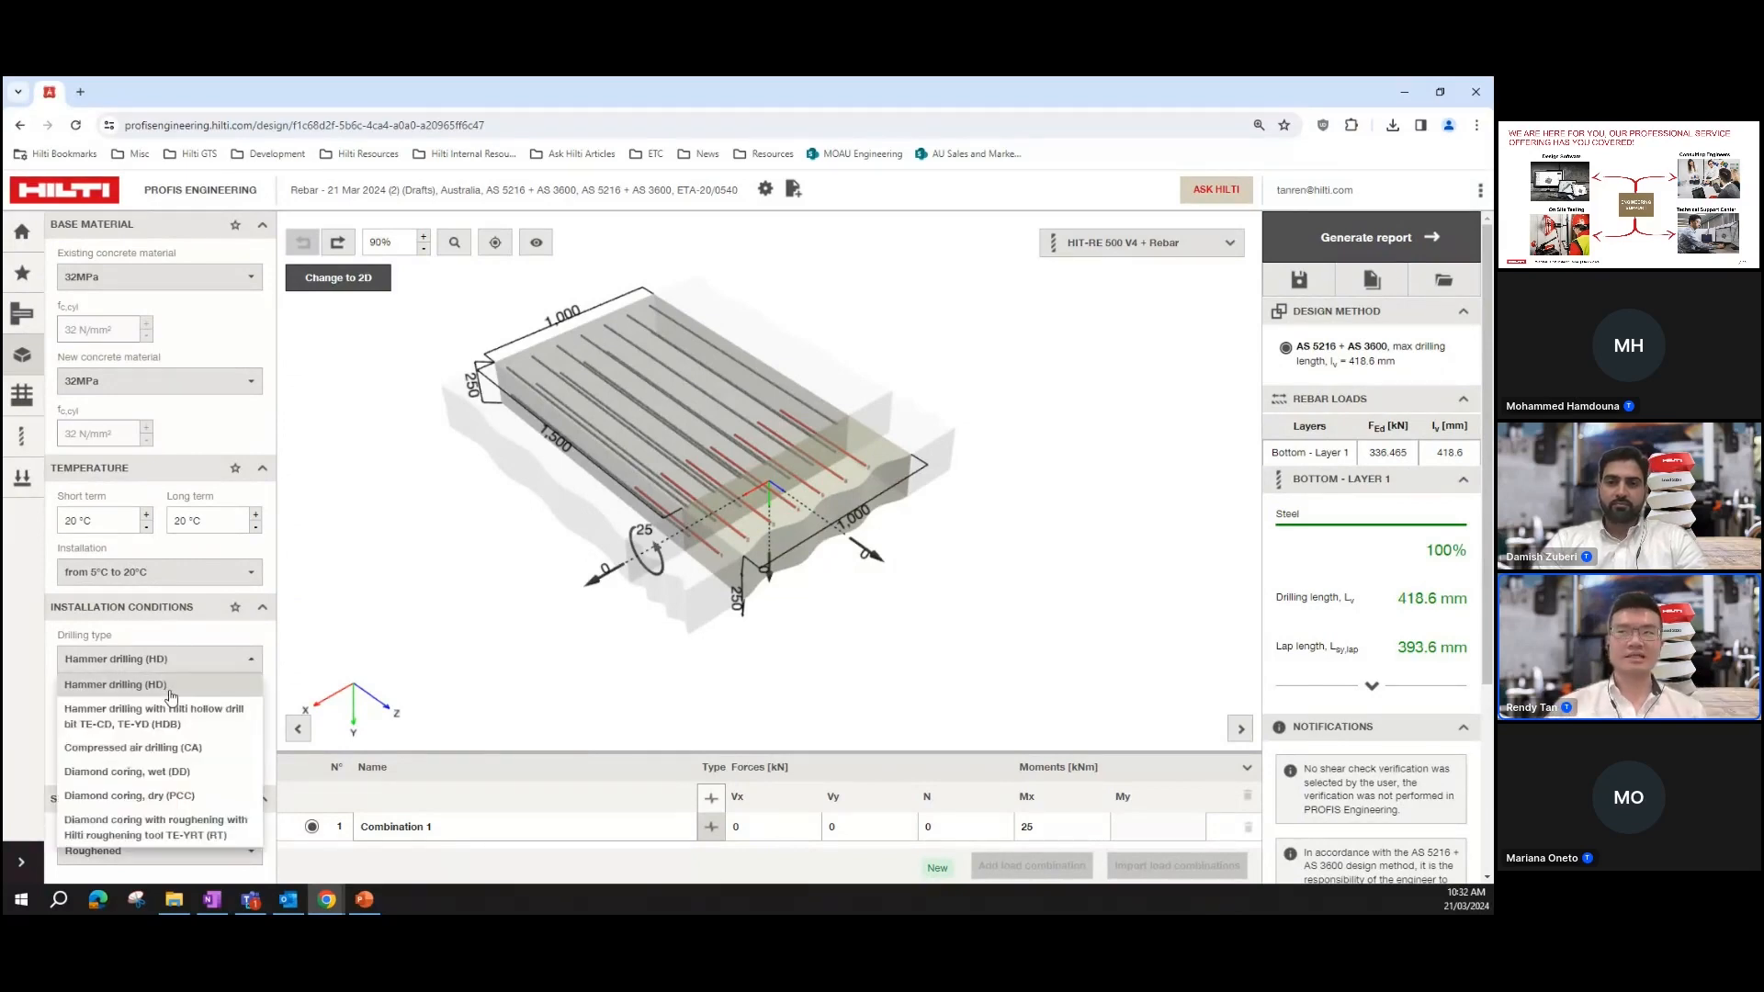
click(204, 640)
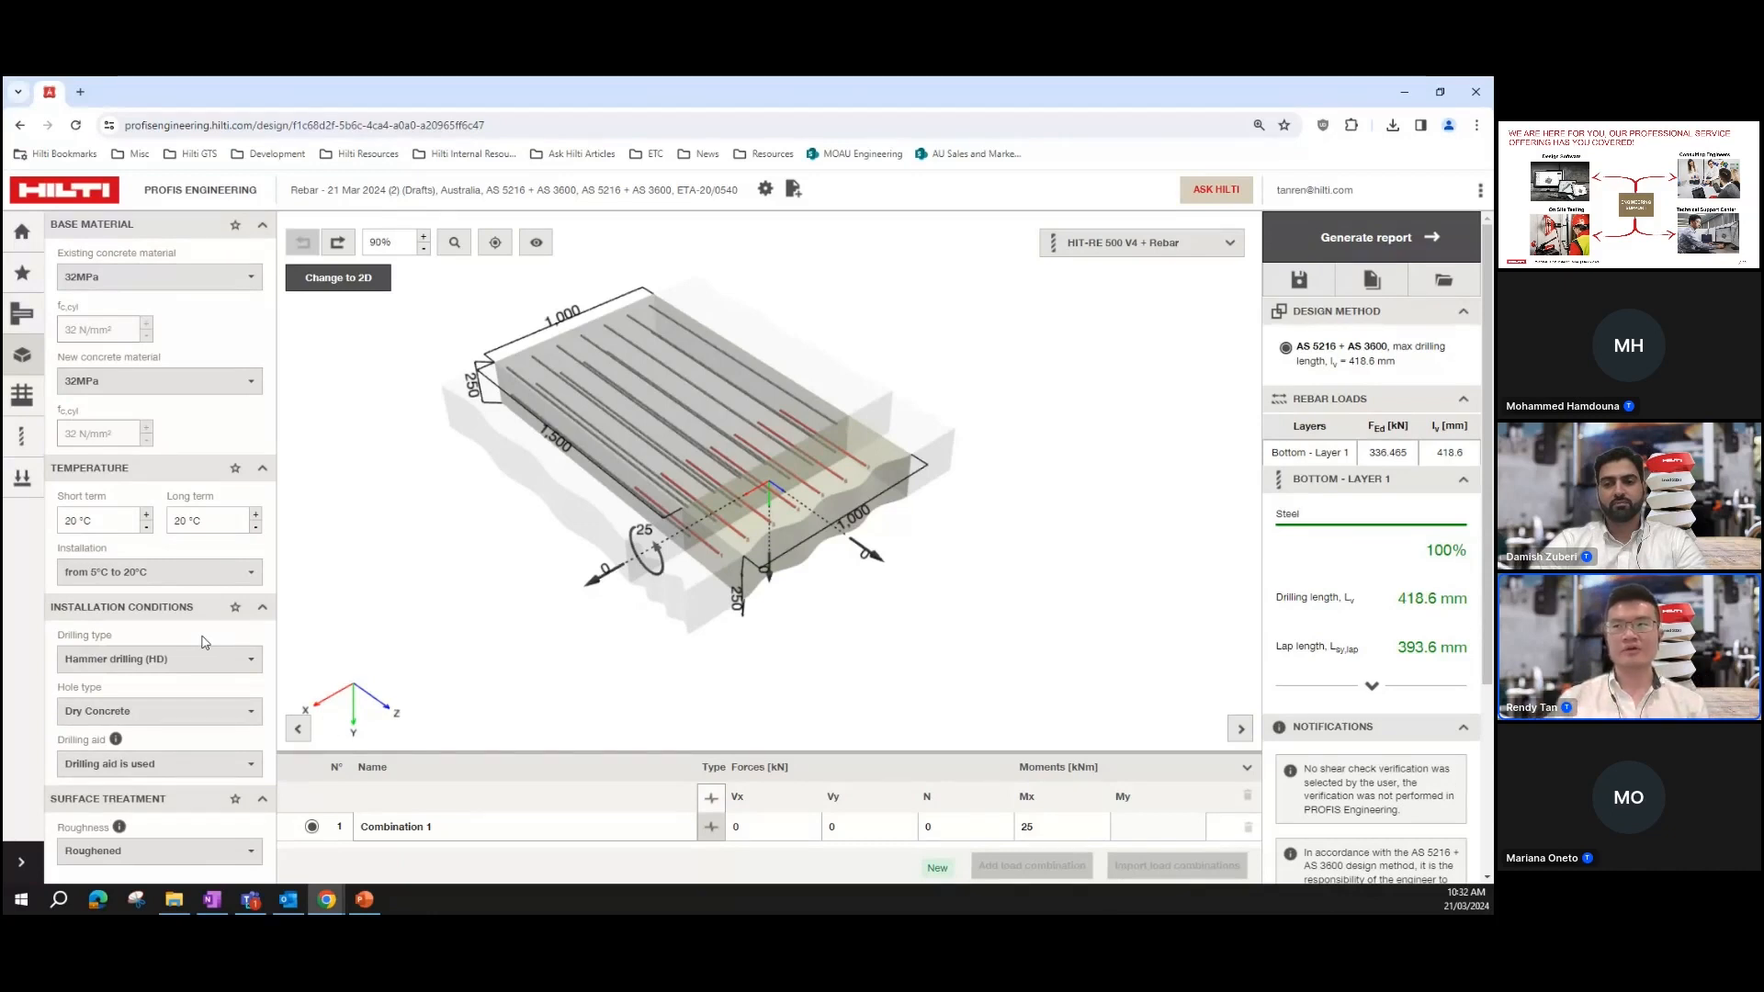
Step: Examine the options for number of layers and bar diameter in the top layer of the existing longitudinal reinforcement
click(23, 395)
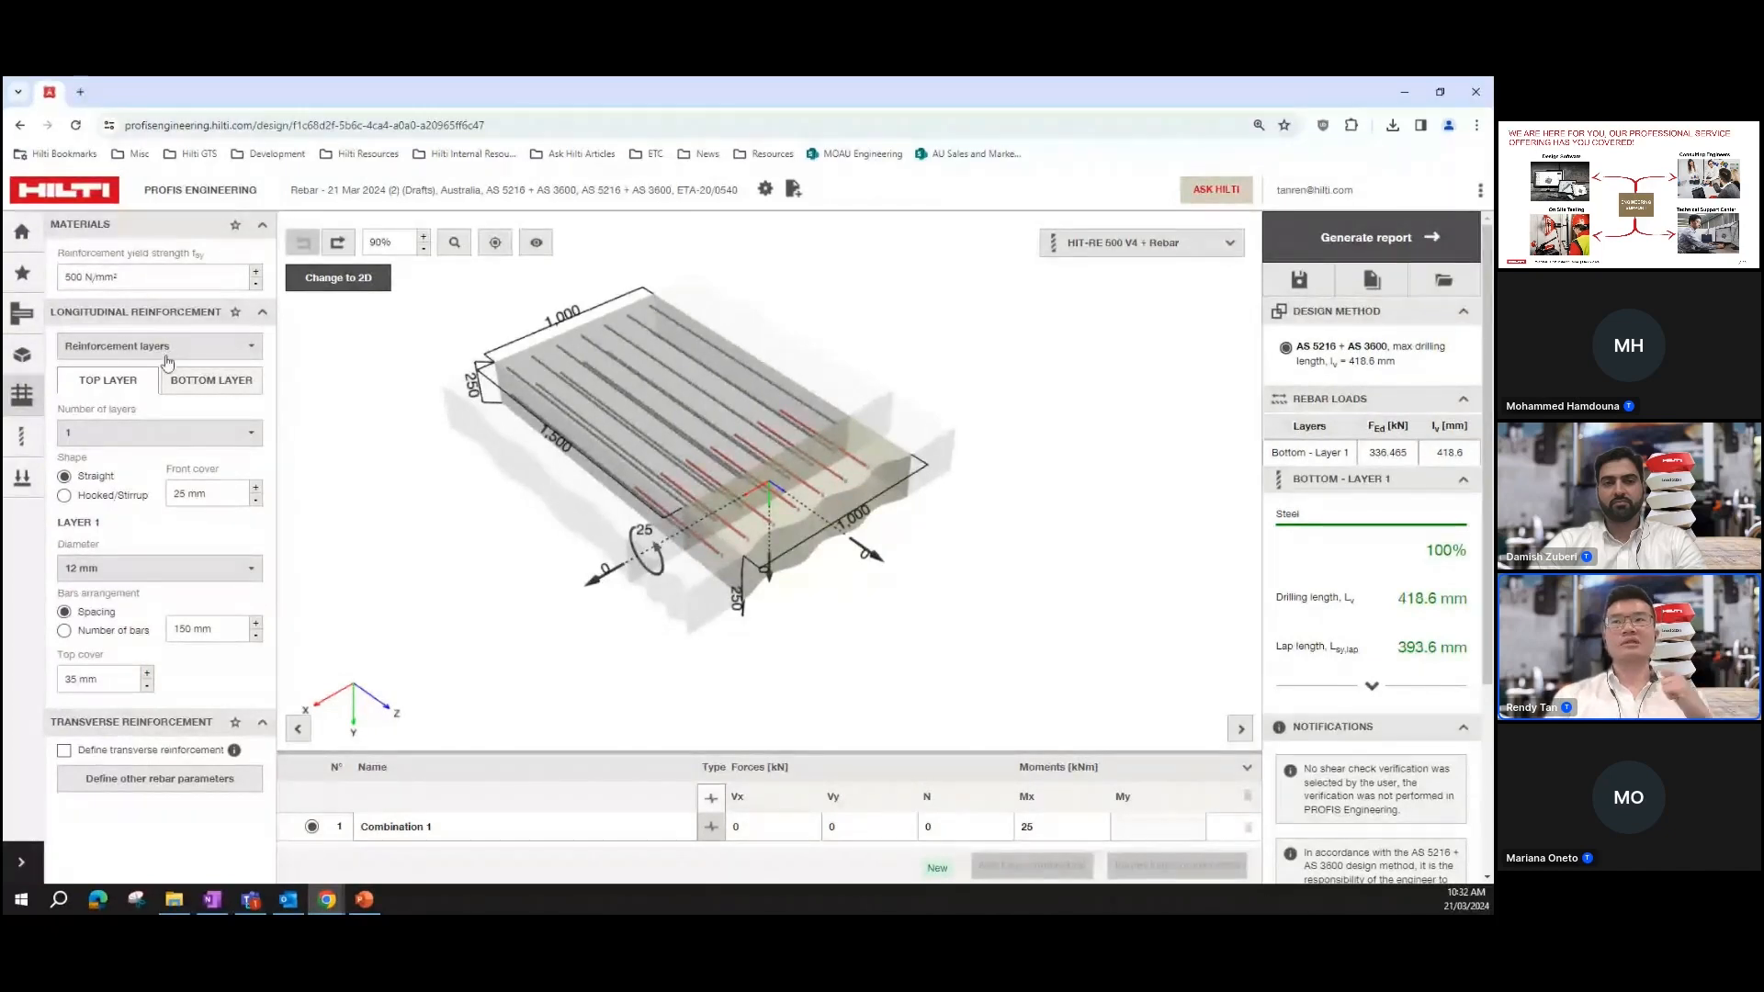
click(117, 437)
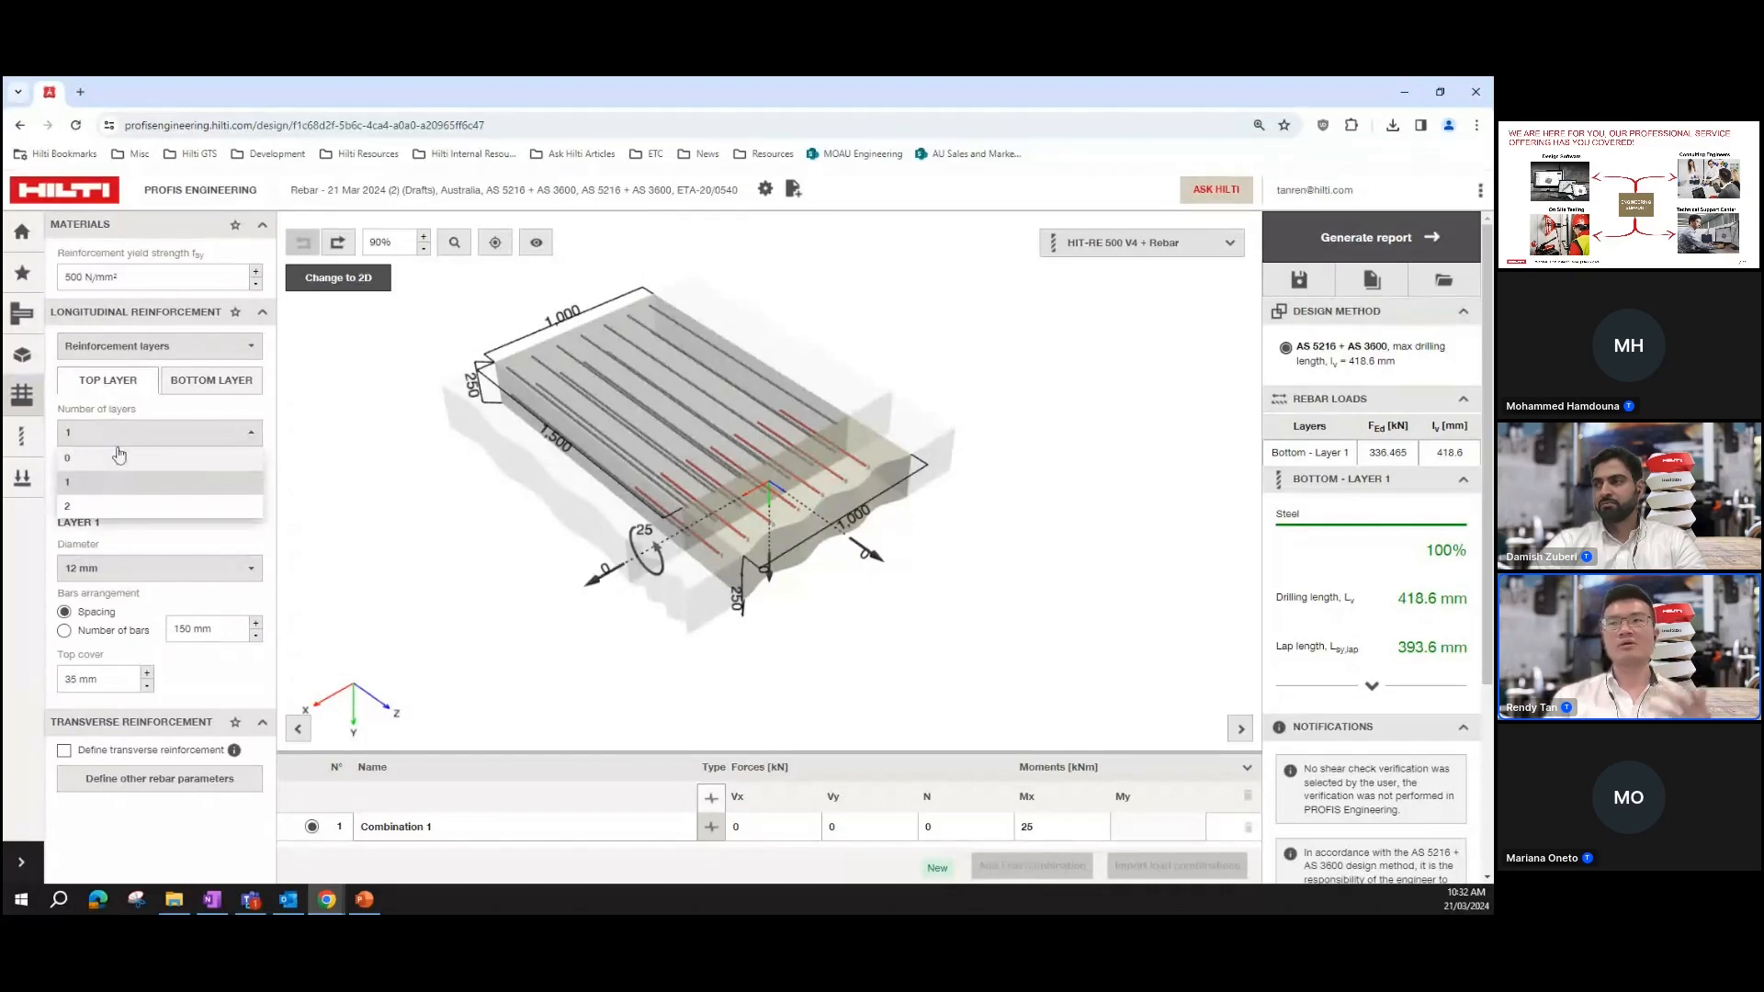
click(119, 445)
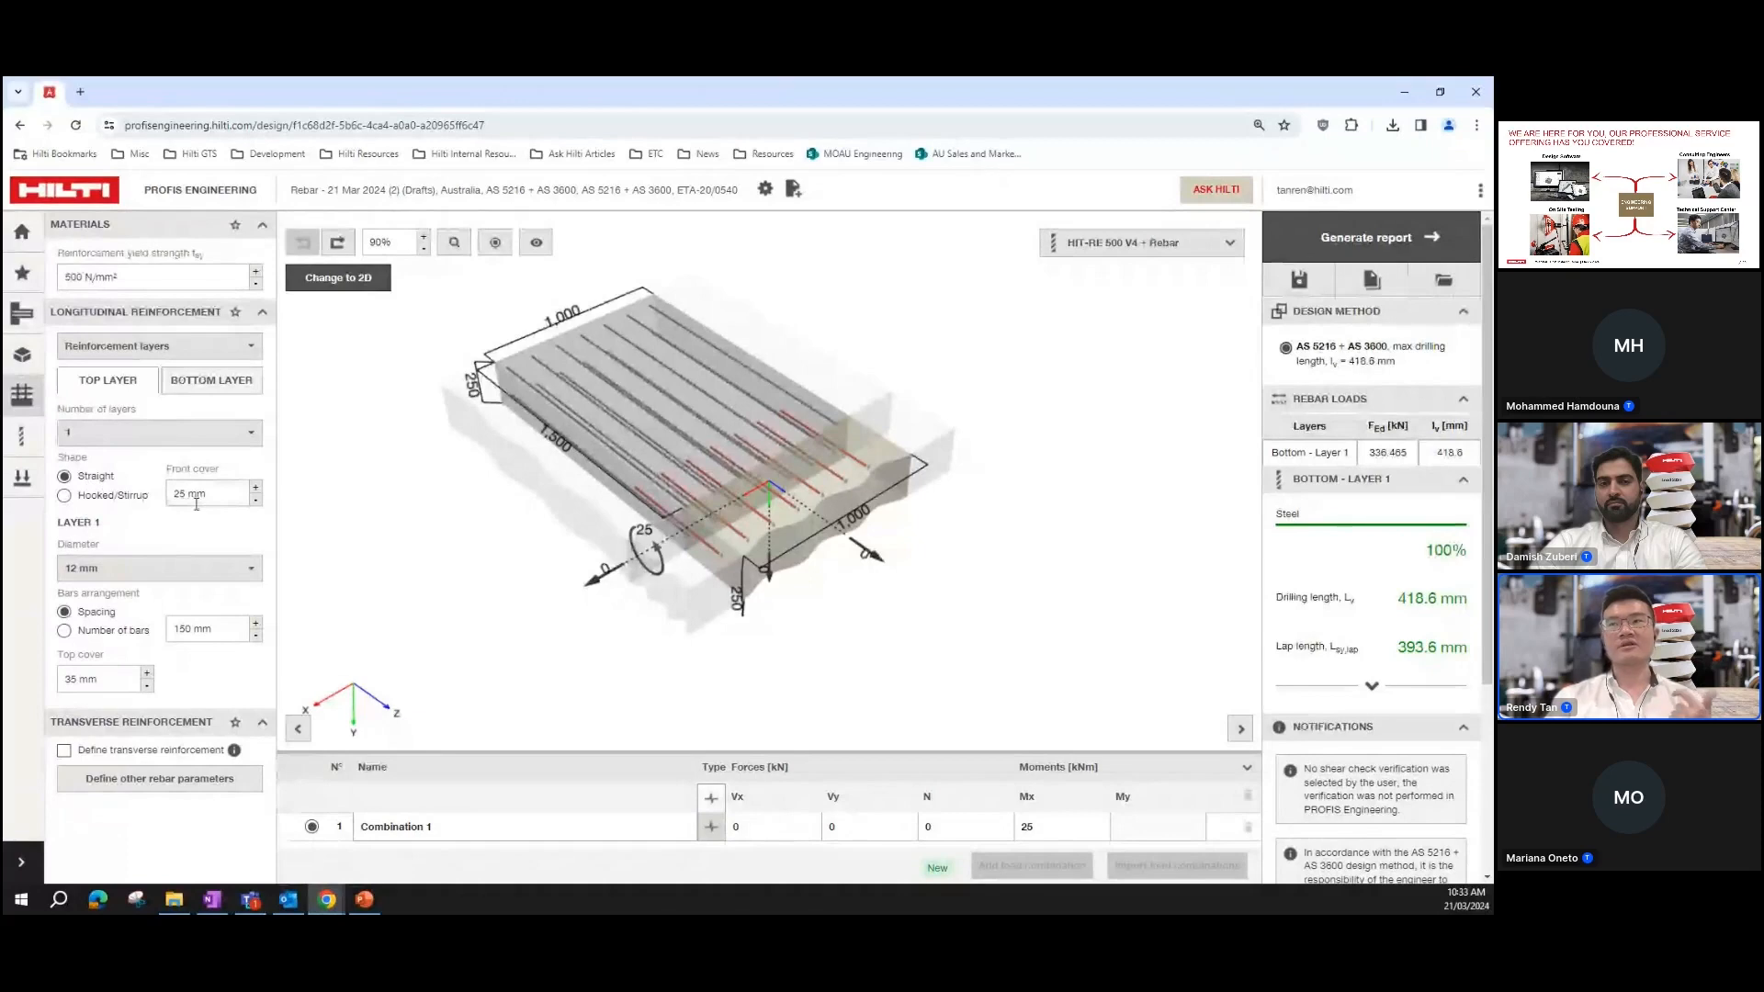
click(196, 575)
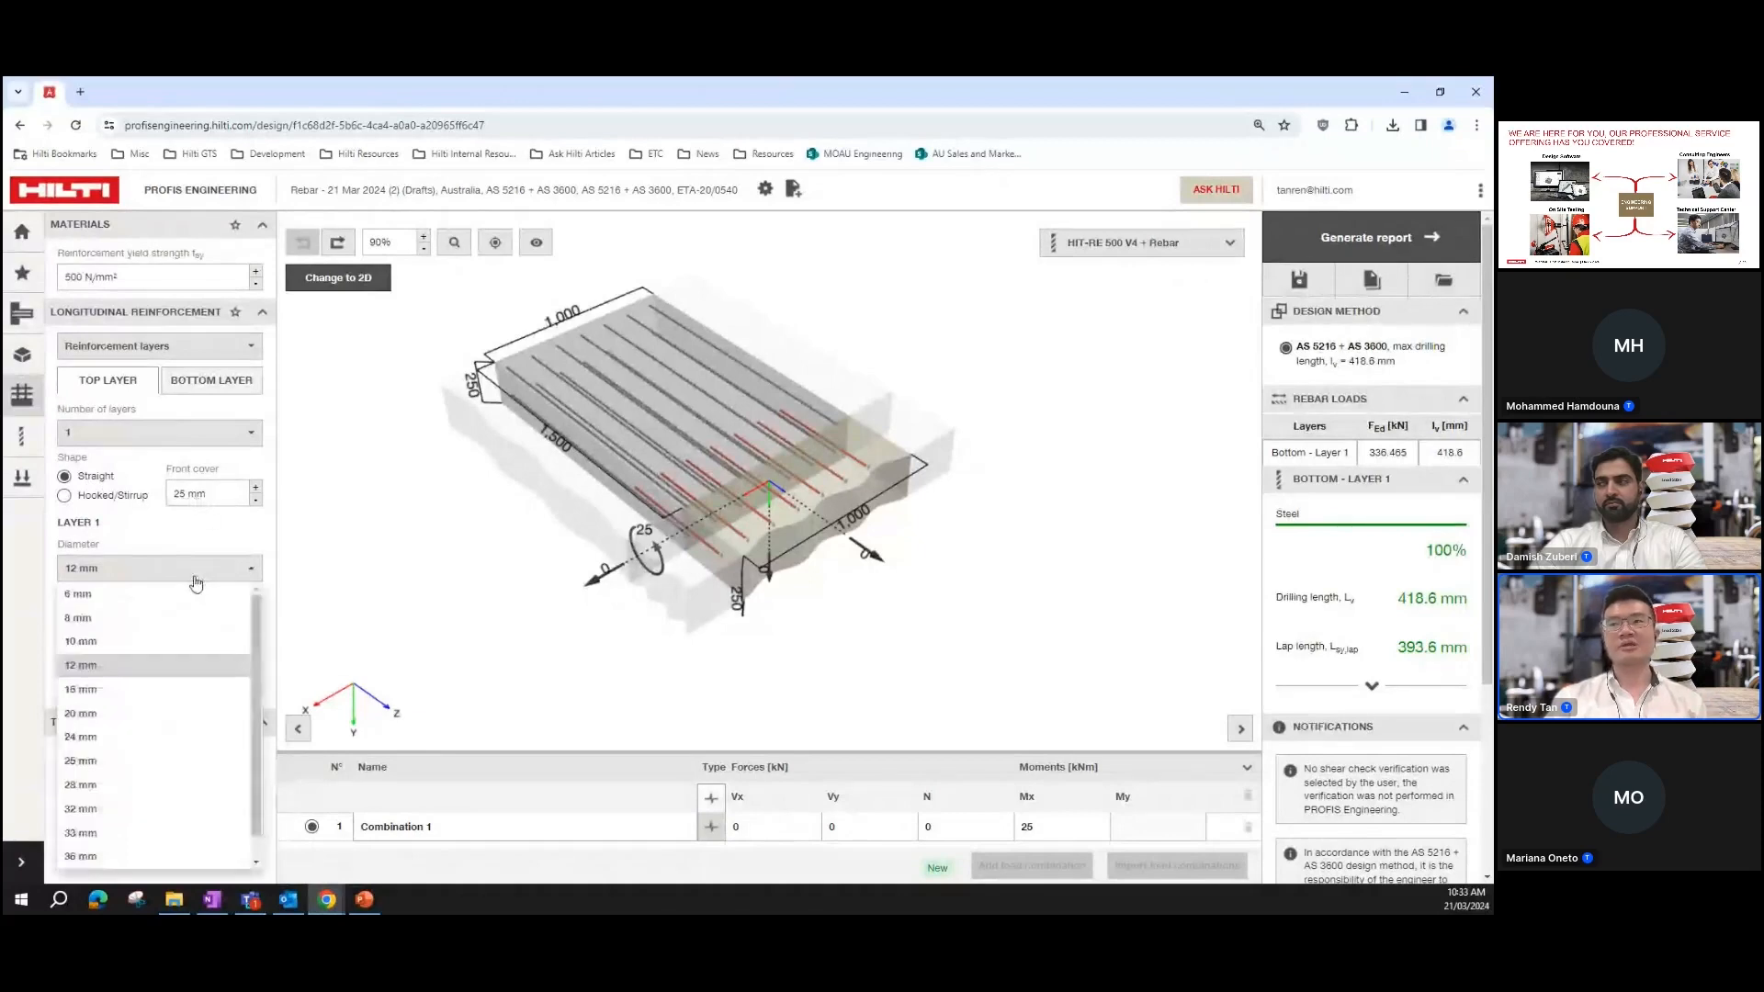
click(196, 578)
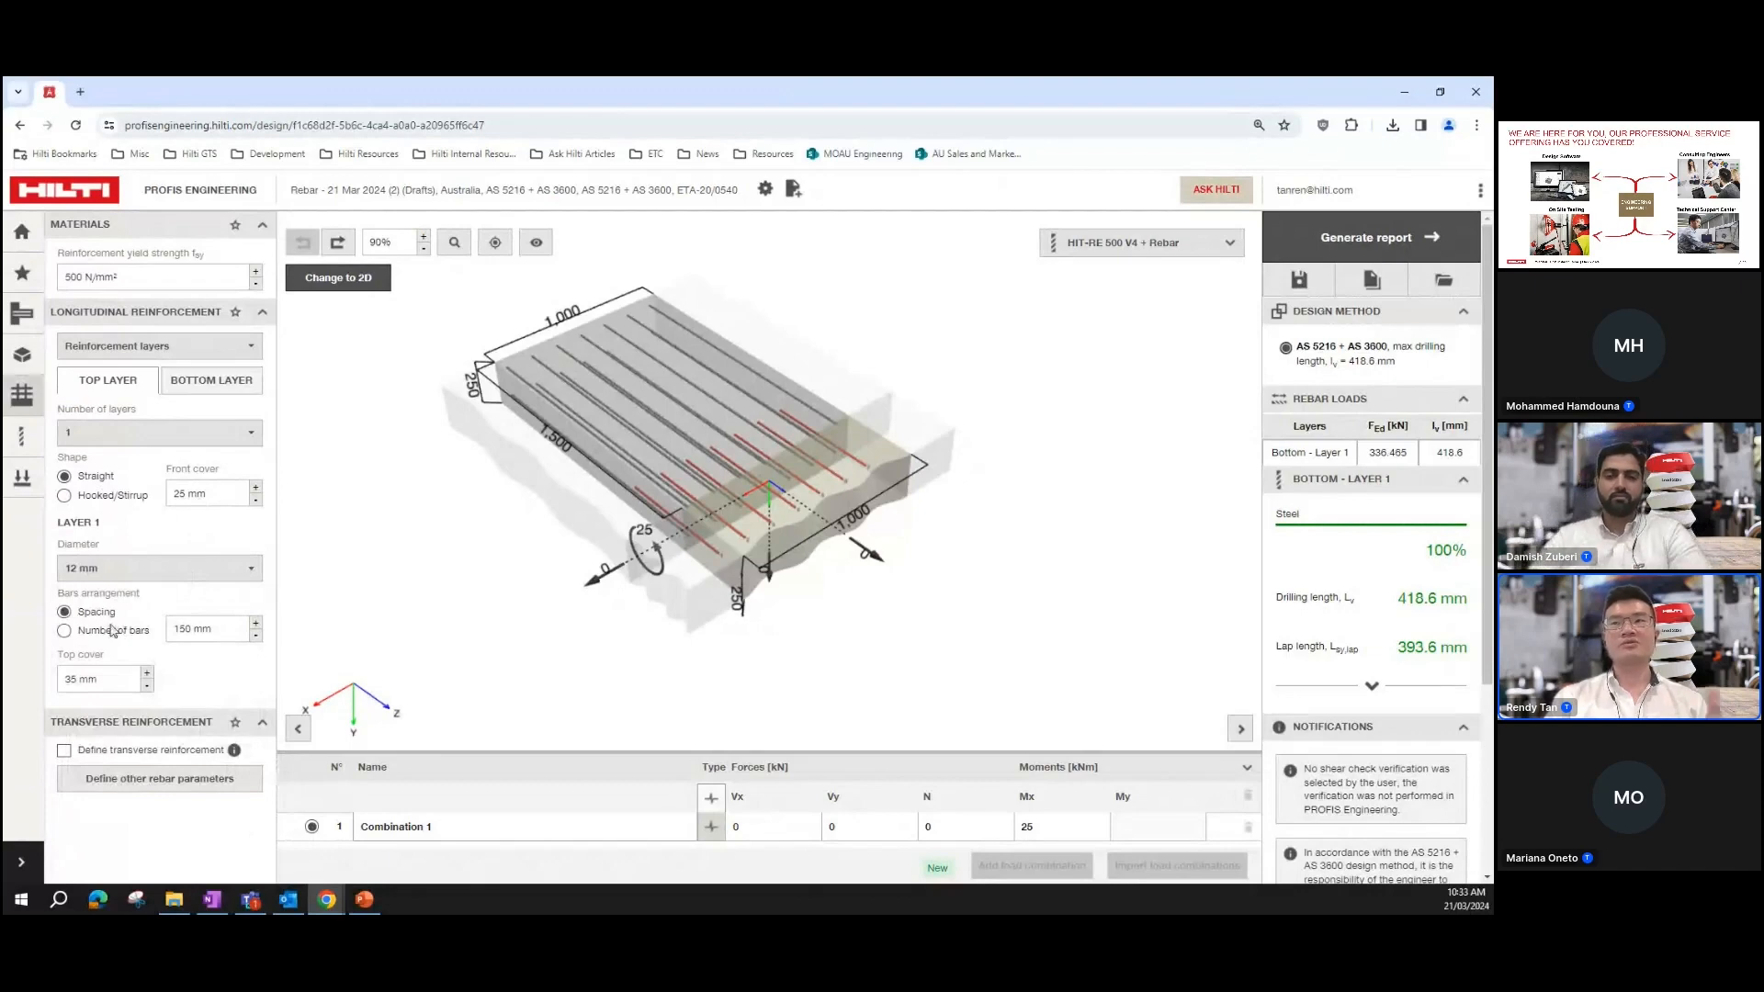
Step: Switch the top layer's bar arrangement from spacing to number of bars and undo that change
click(171, 633)
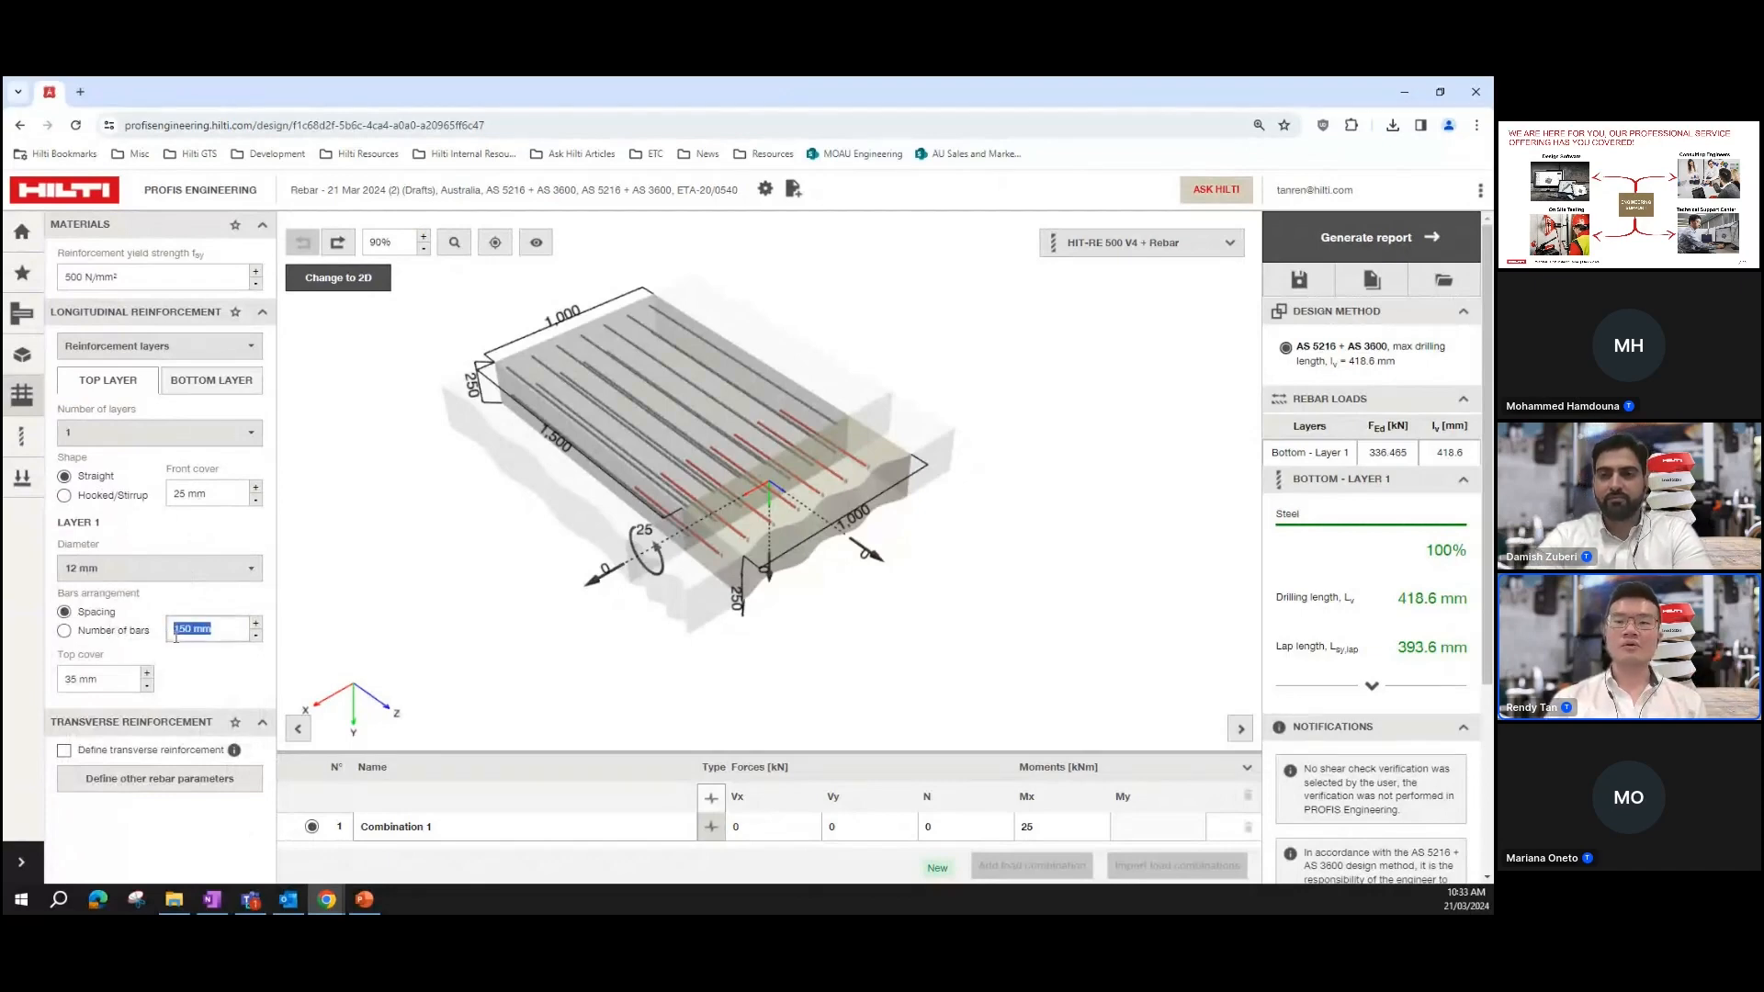
click(116, 611)
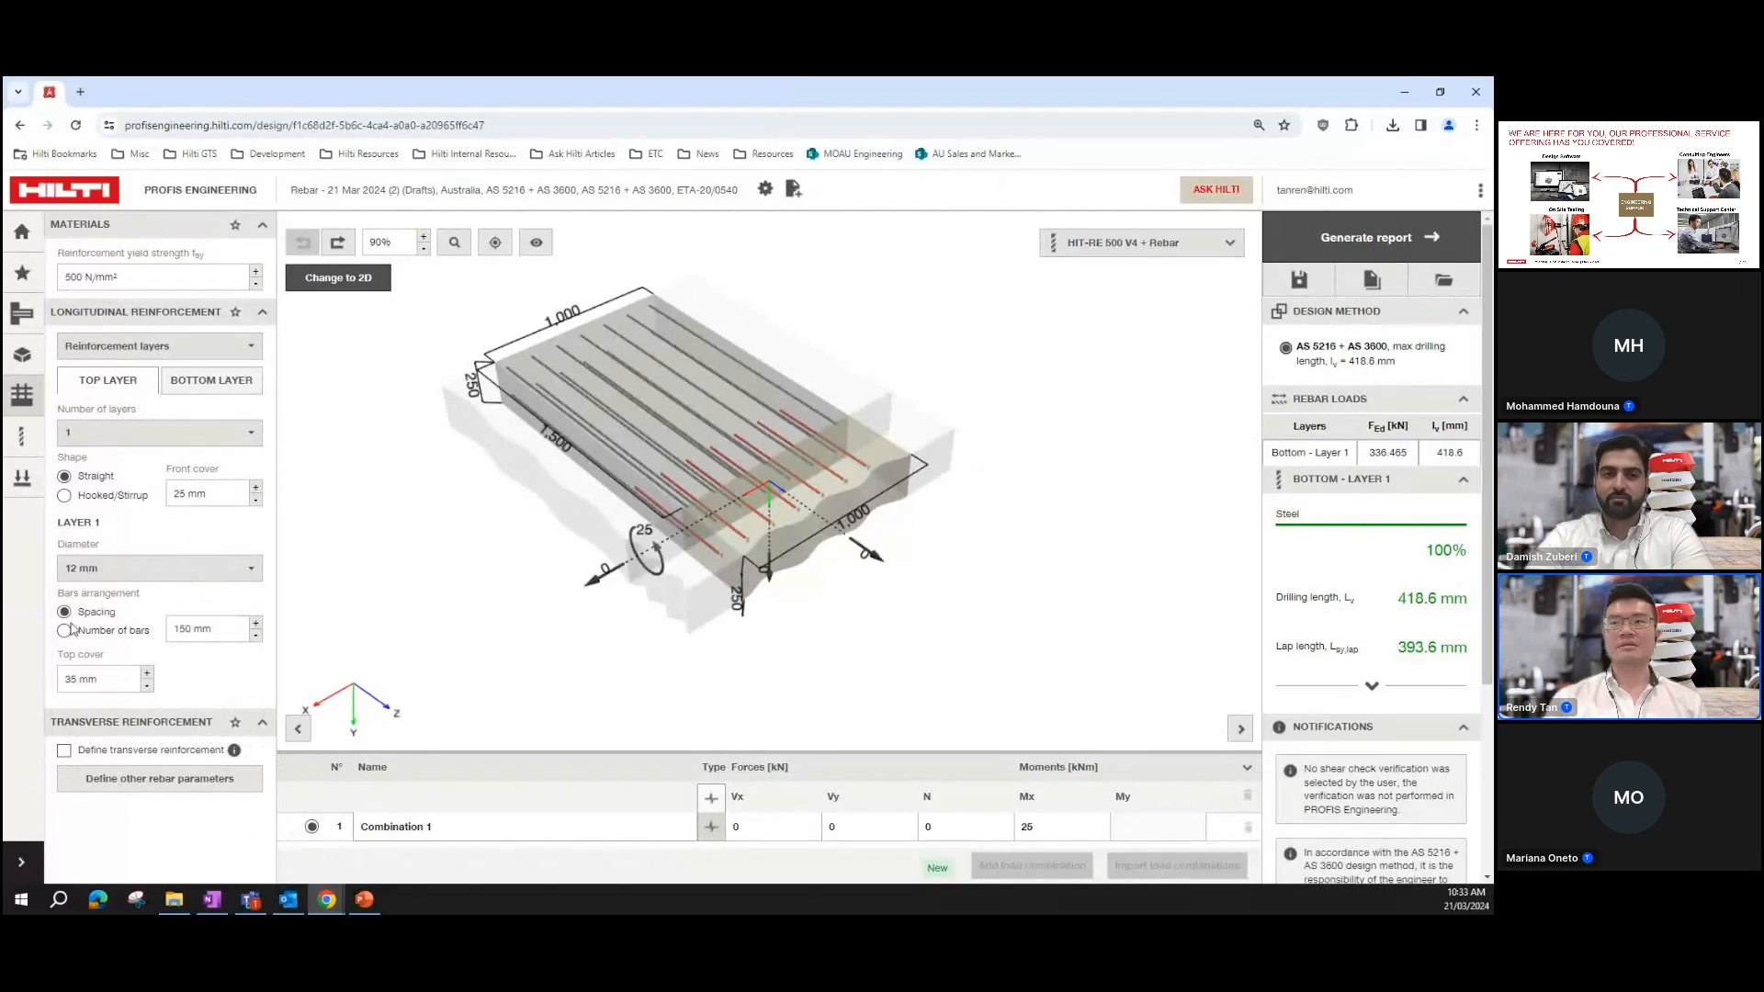
click(65, 631)
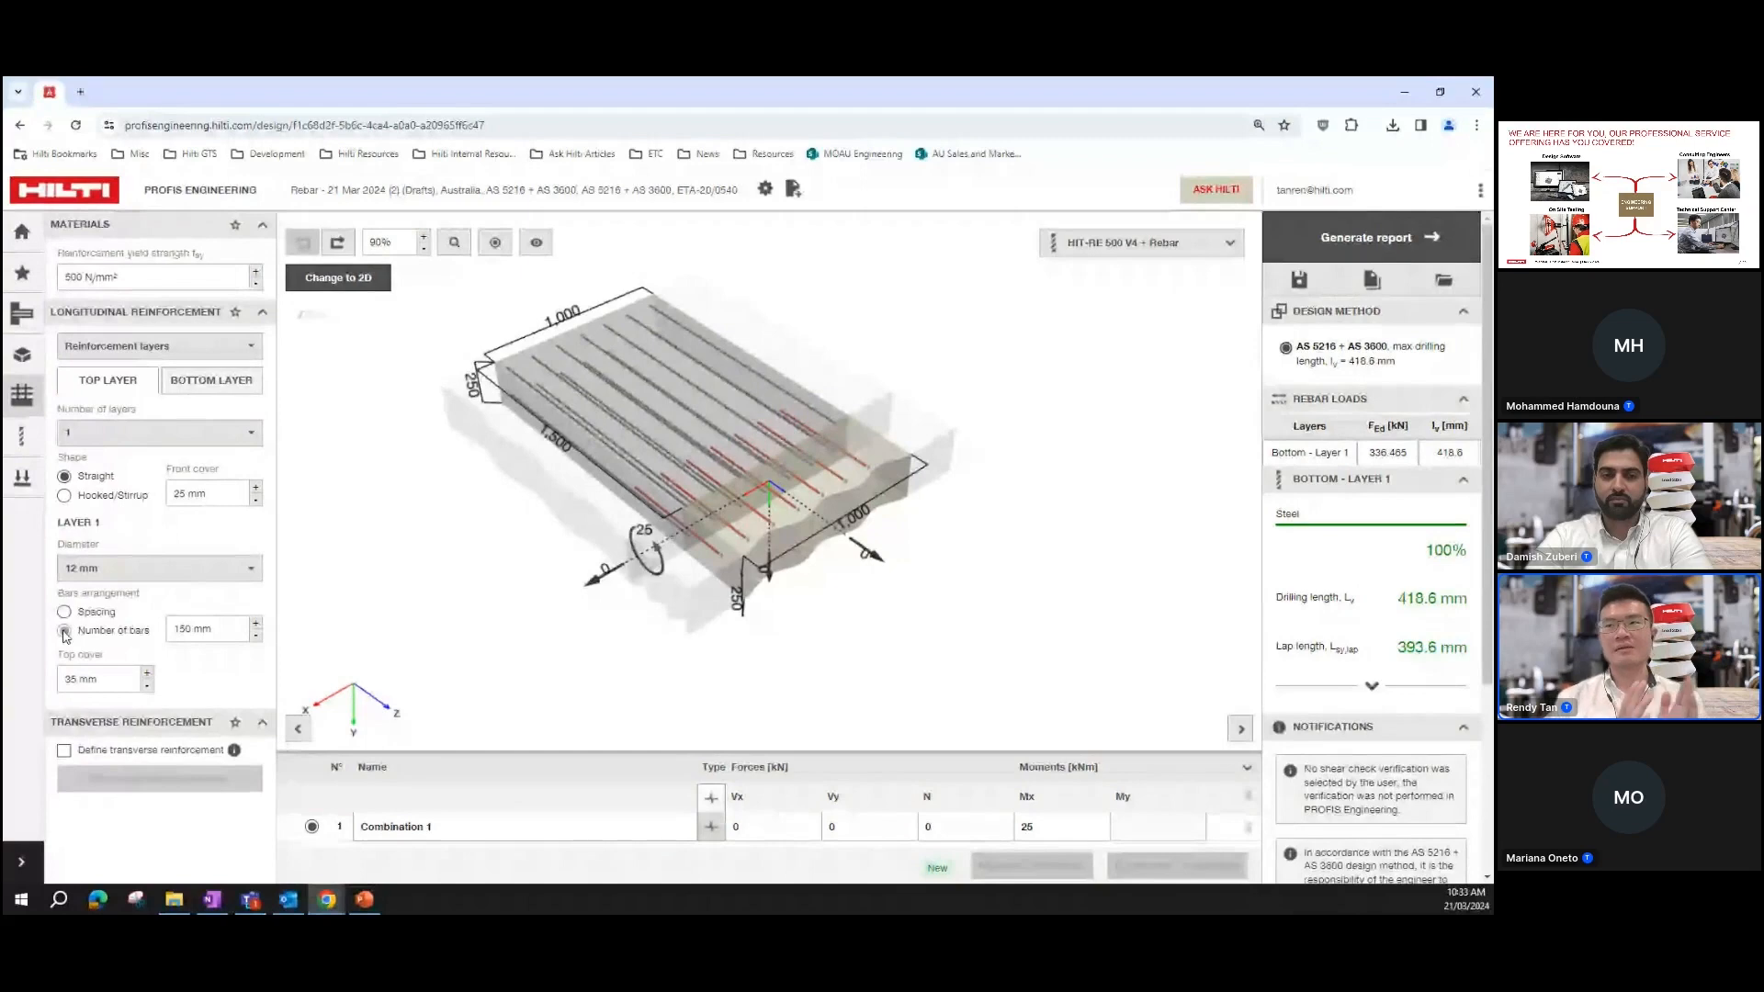
double_click(177, 629)
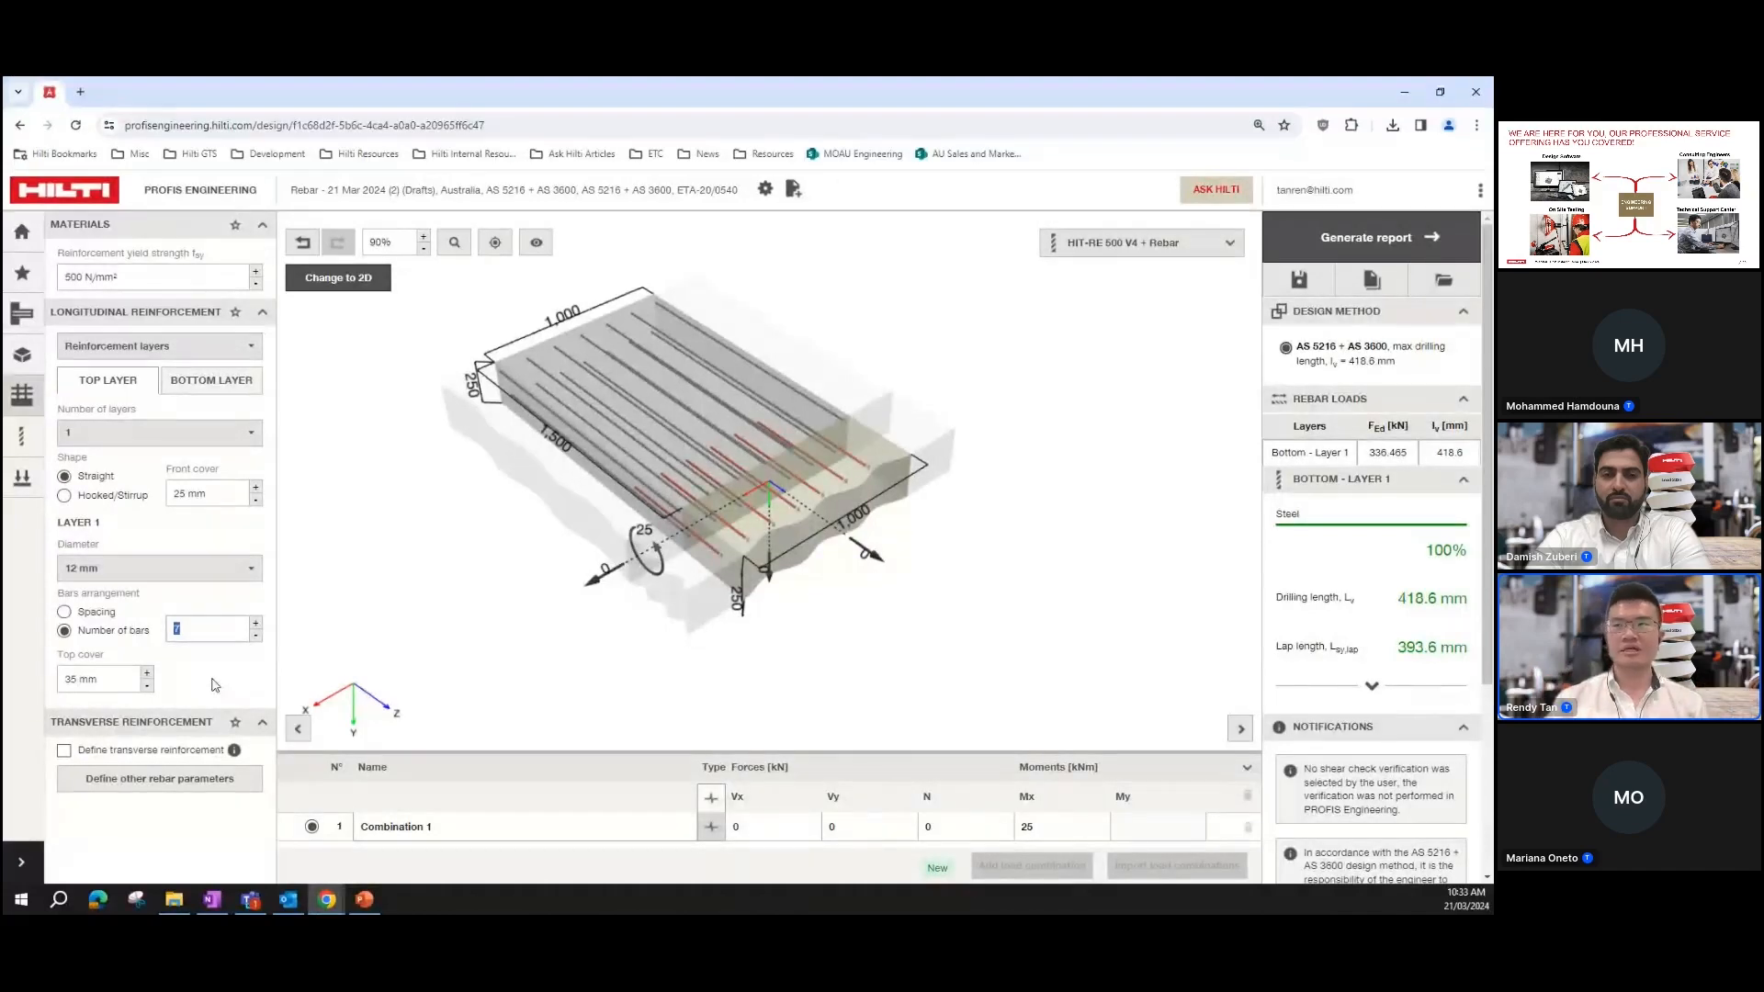
click(303, 243)
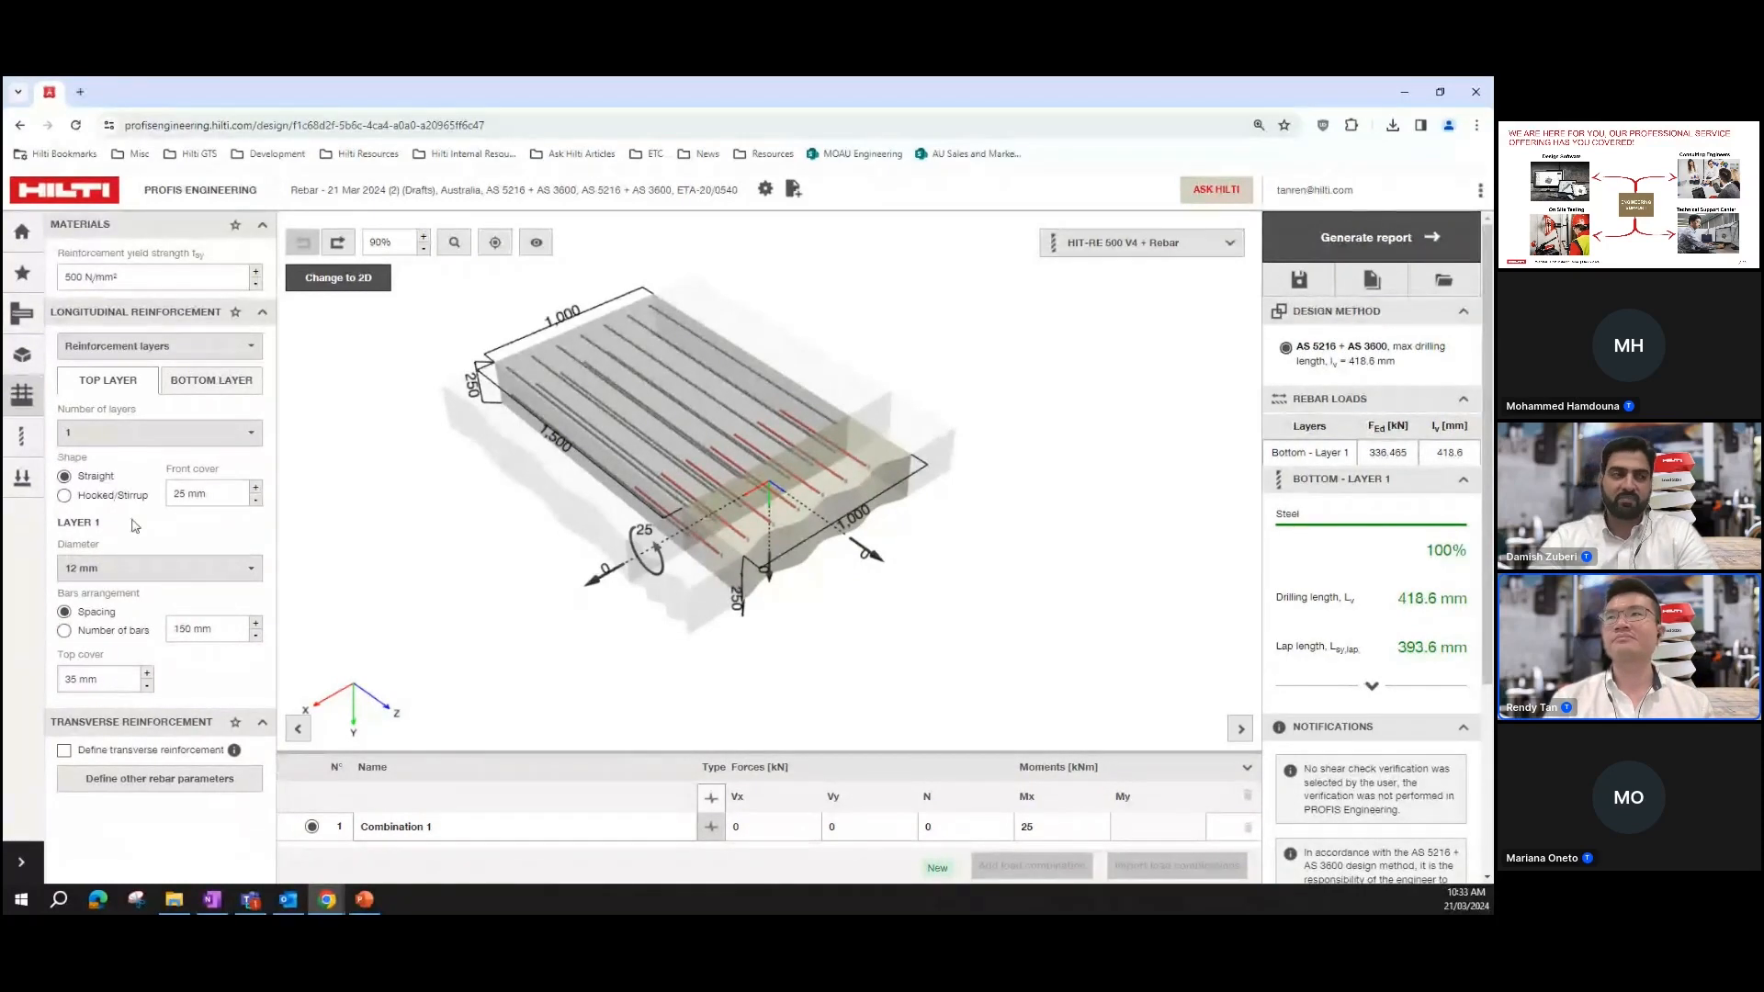
Step: Review the injection mortar and rebar products available for the design and close the selection without changing it
click(32, 440)
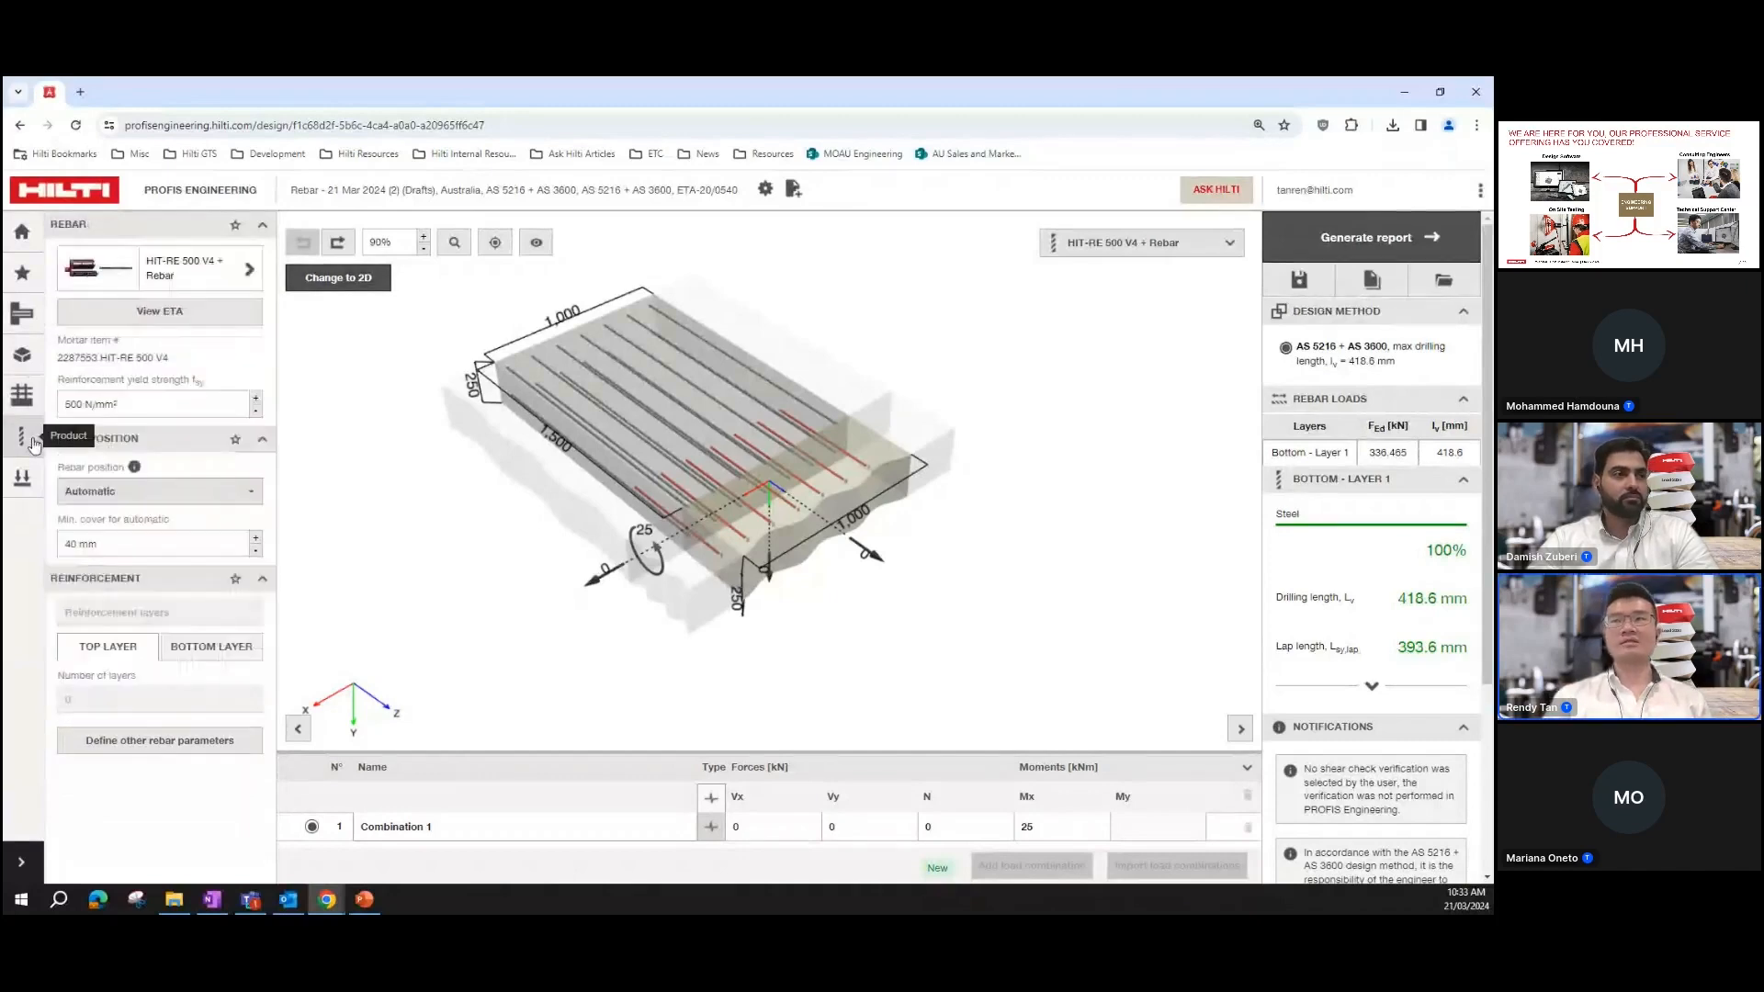
click(167, 279)
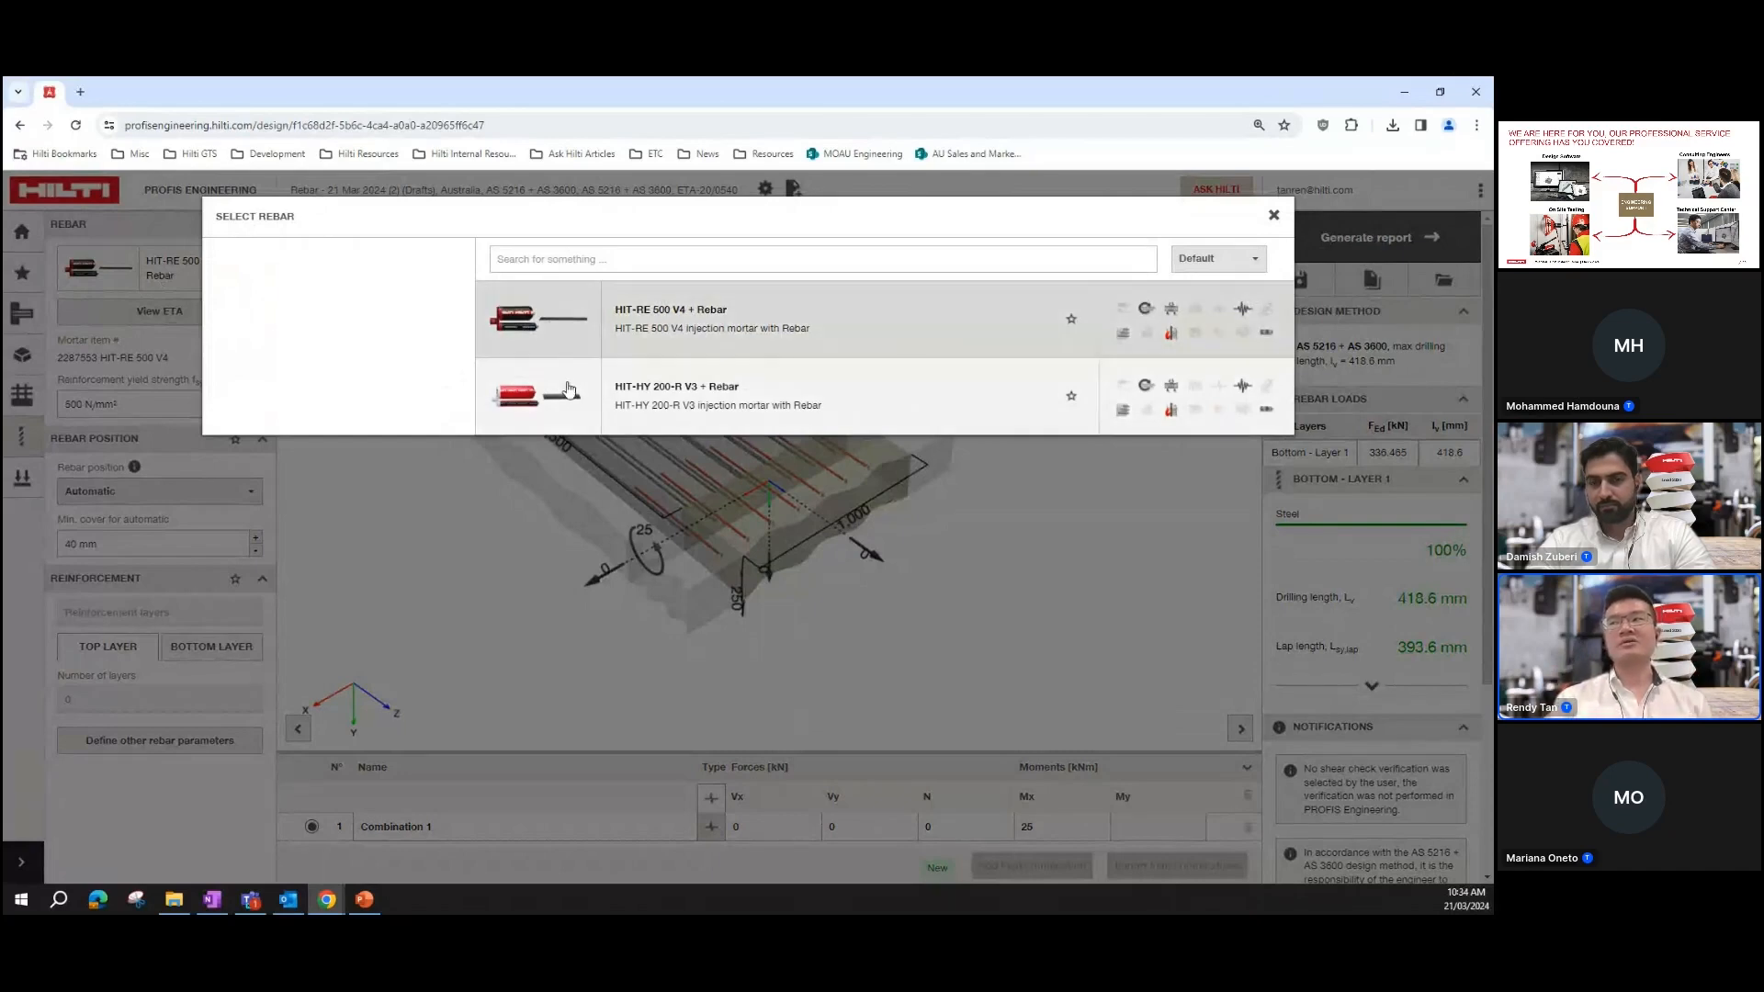
click(1274, 217)
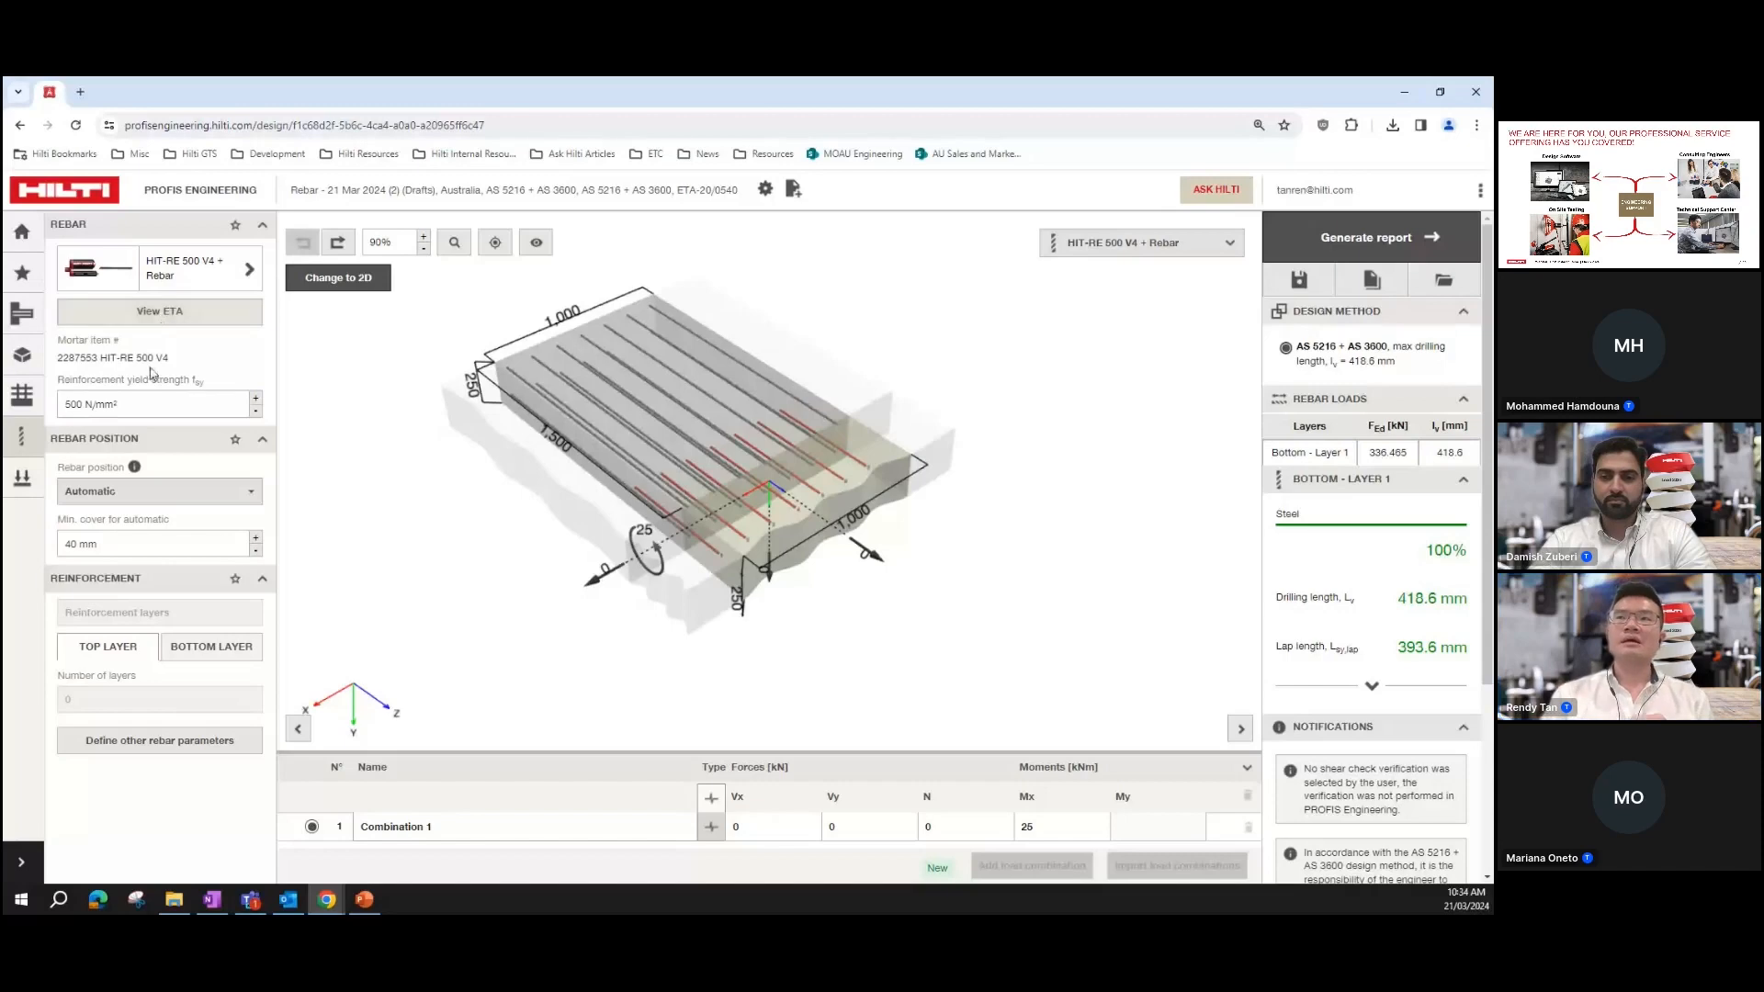
Step: Switch the rebar position to User defined, examine the bottom layer's reinforcement settings, and undo that switch
click(139, 405)
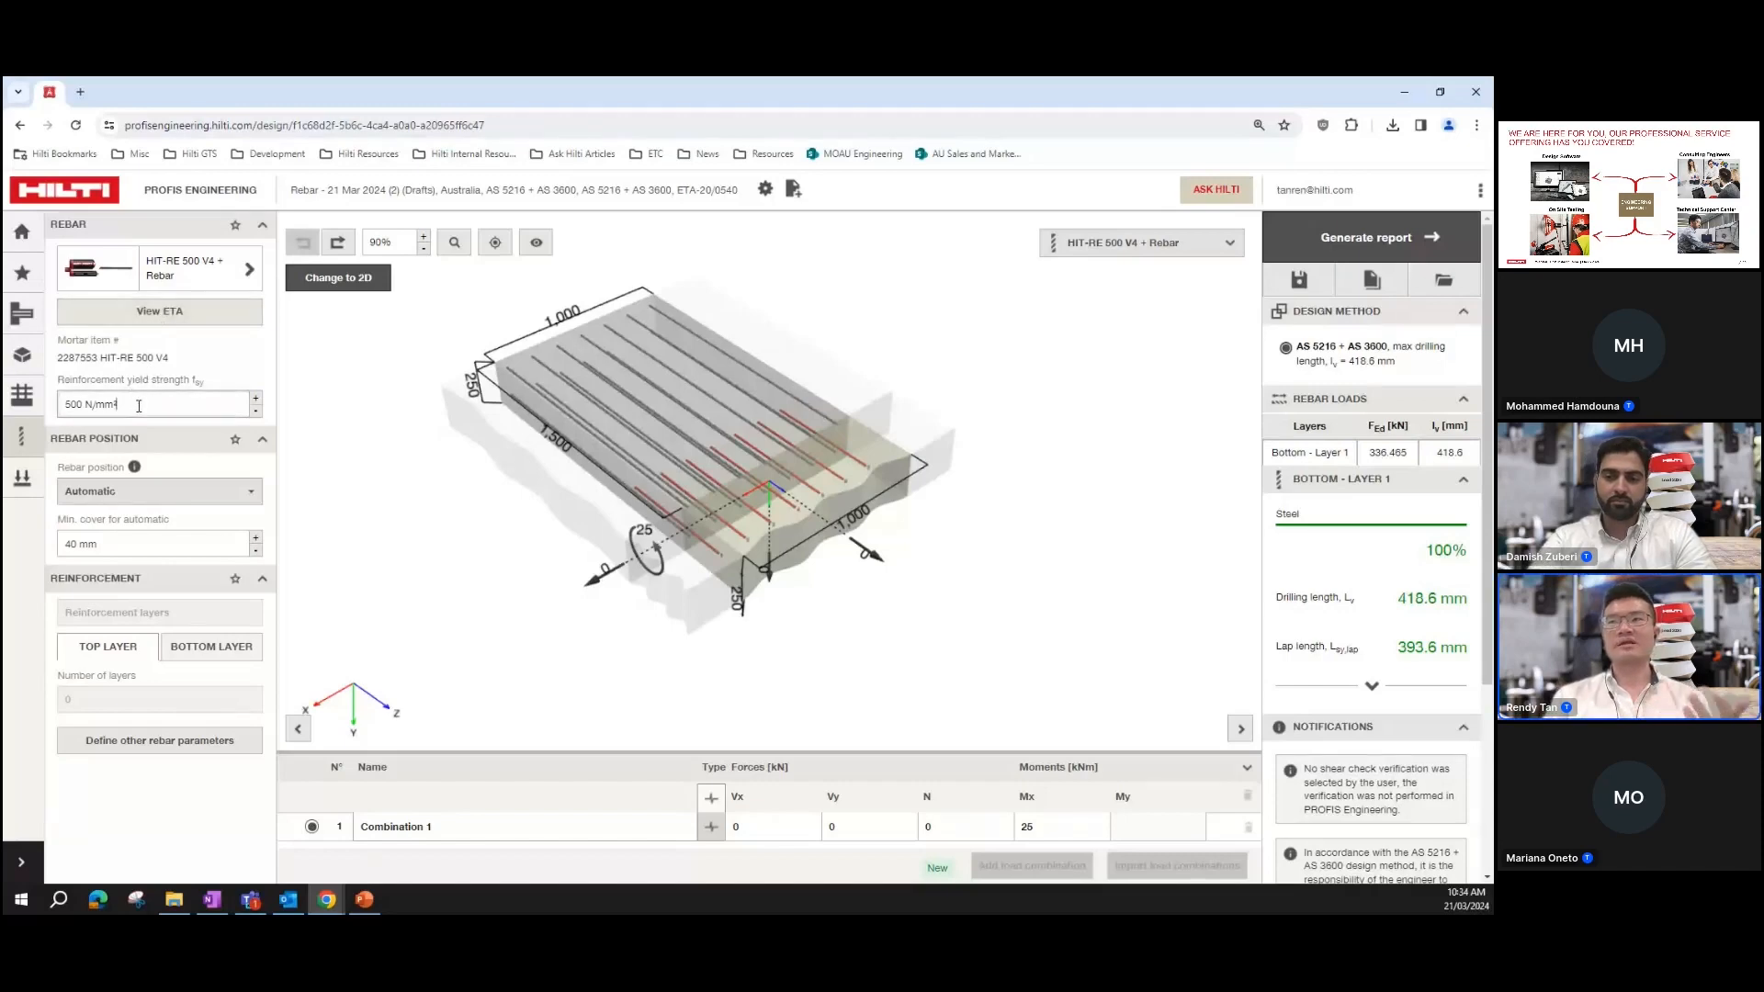
click(158, 499)
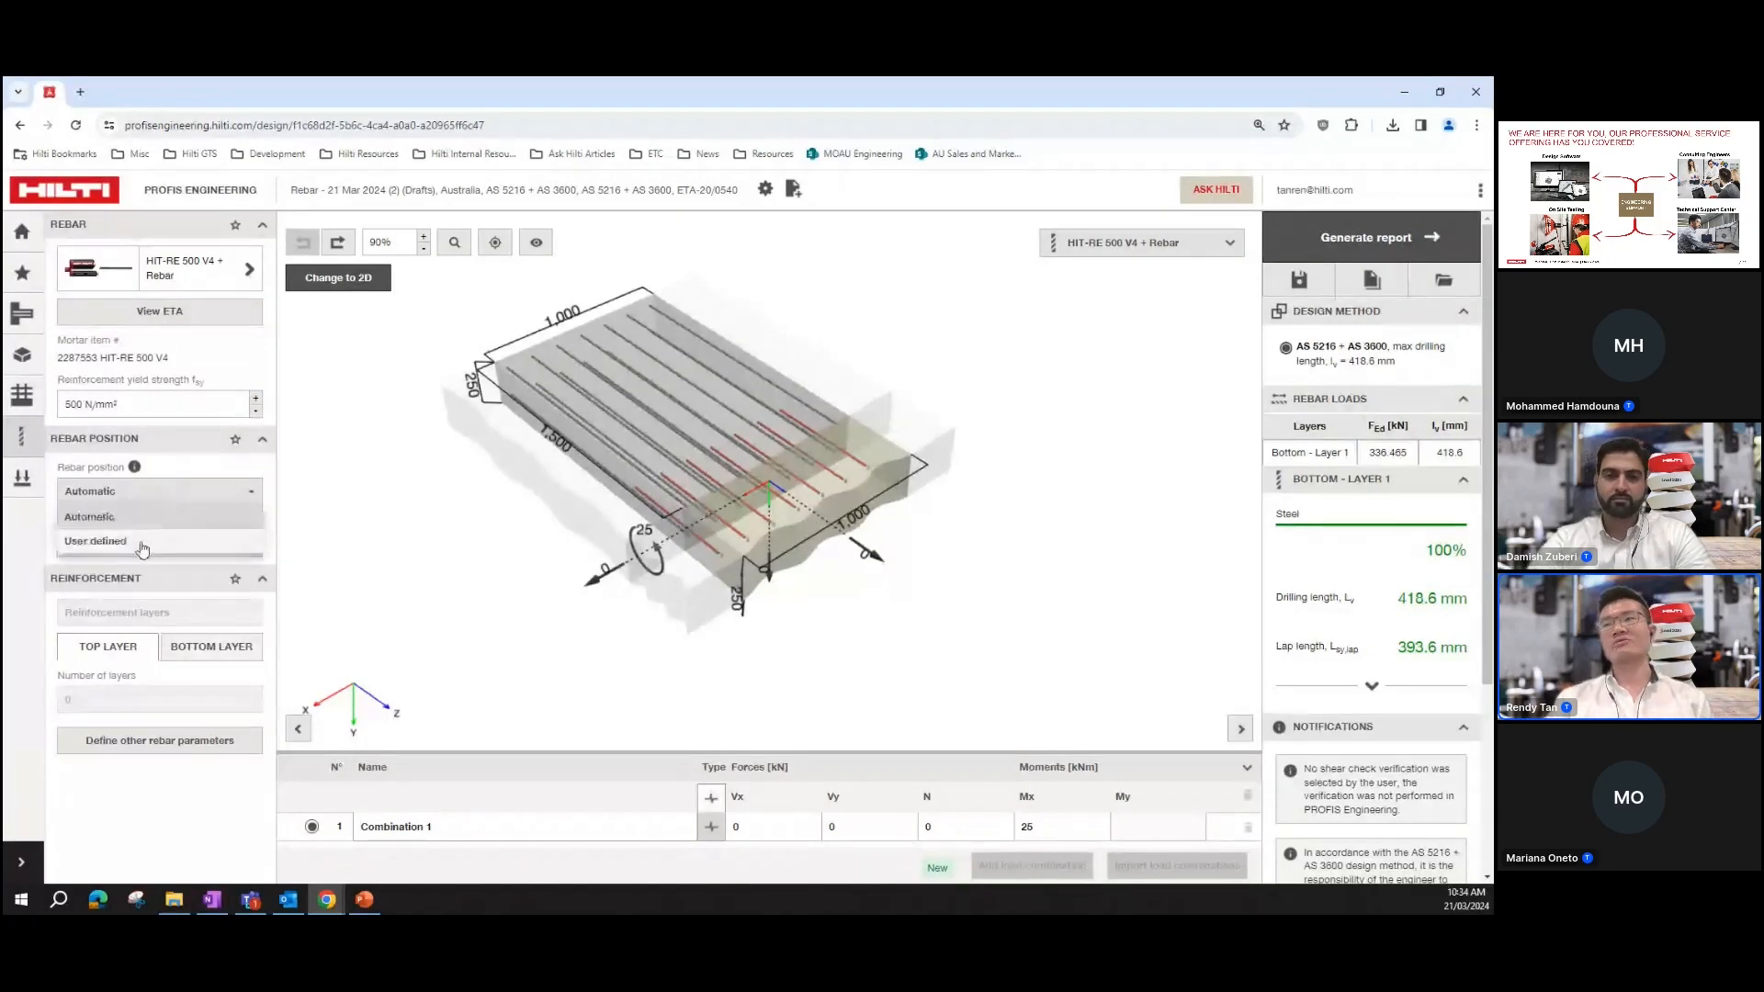
click(143, 544)
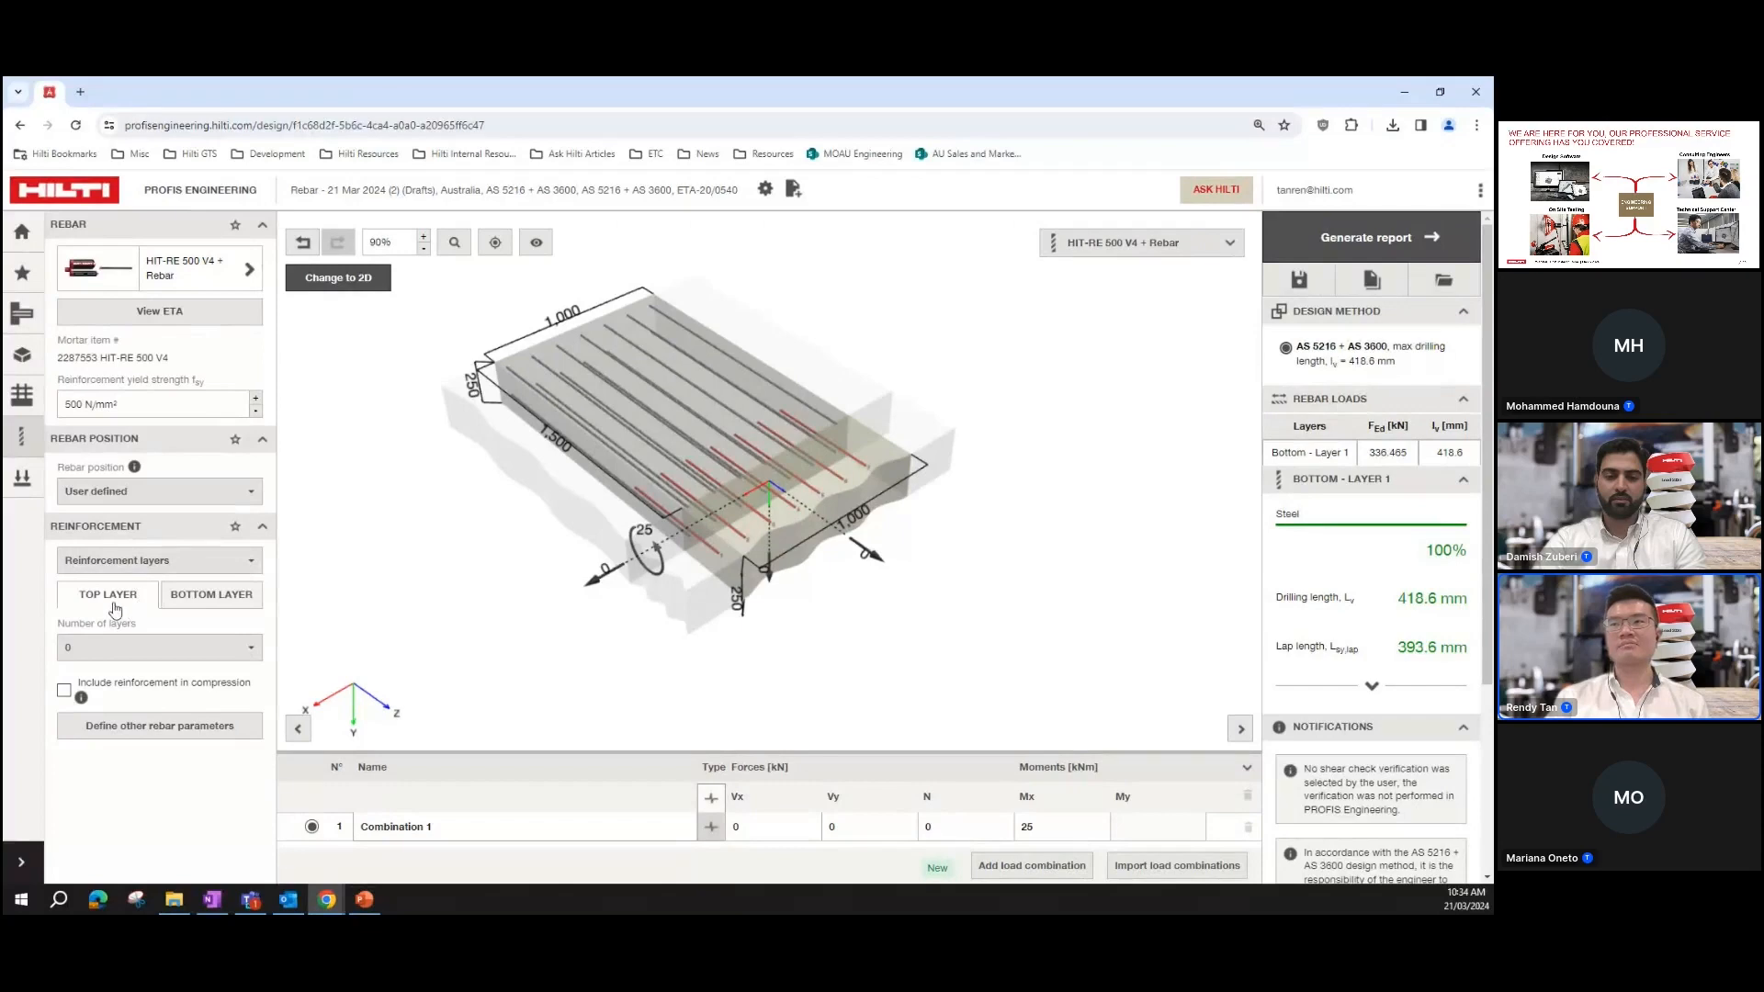
click(205, 597)
scroll(205, 605, down, 1)
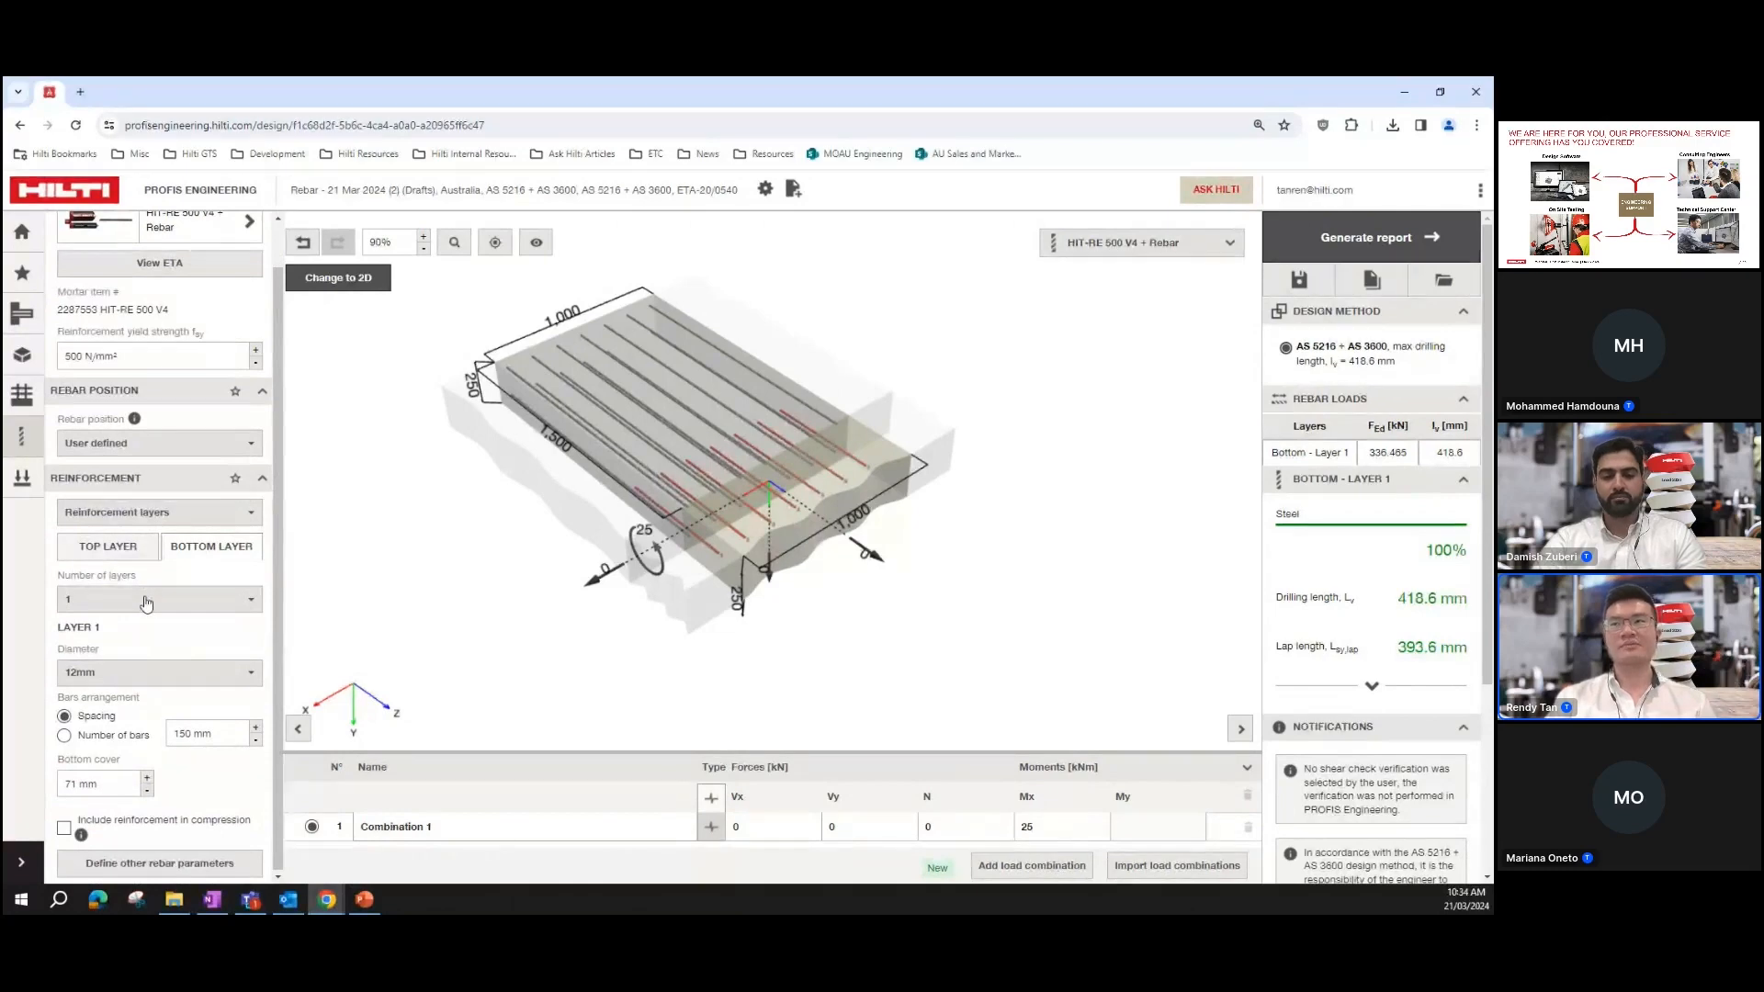
click(305, 243)
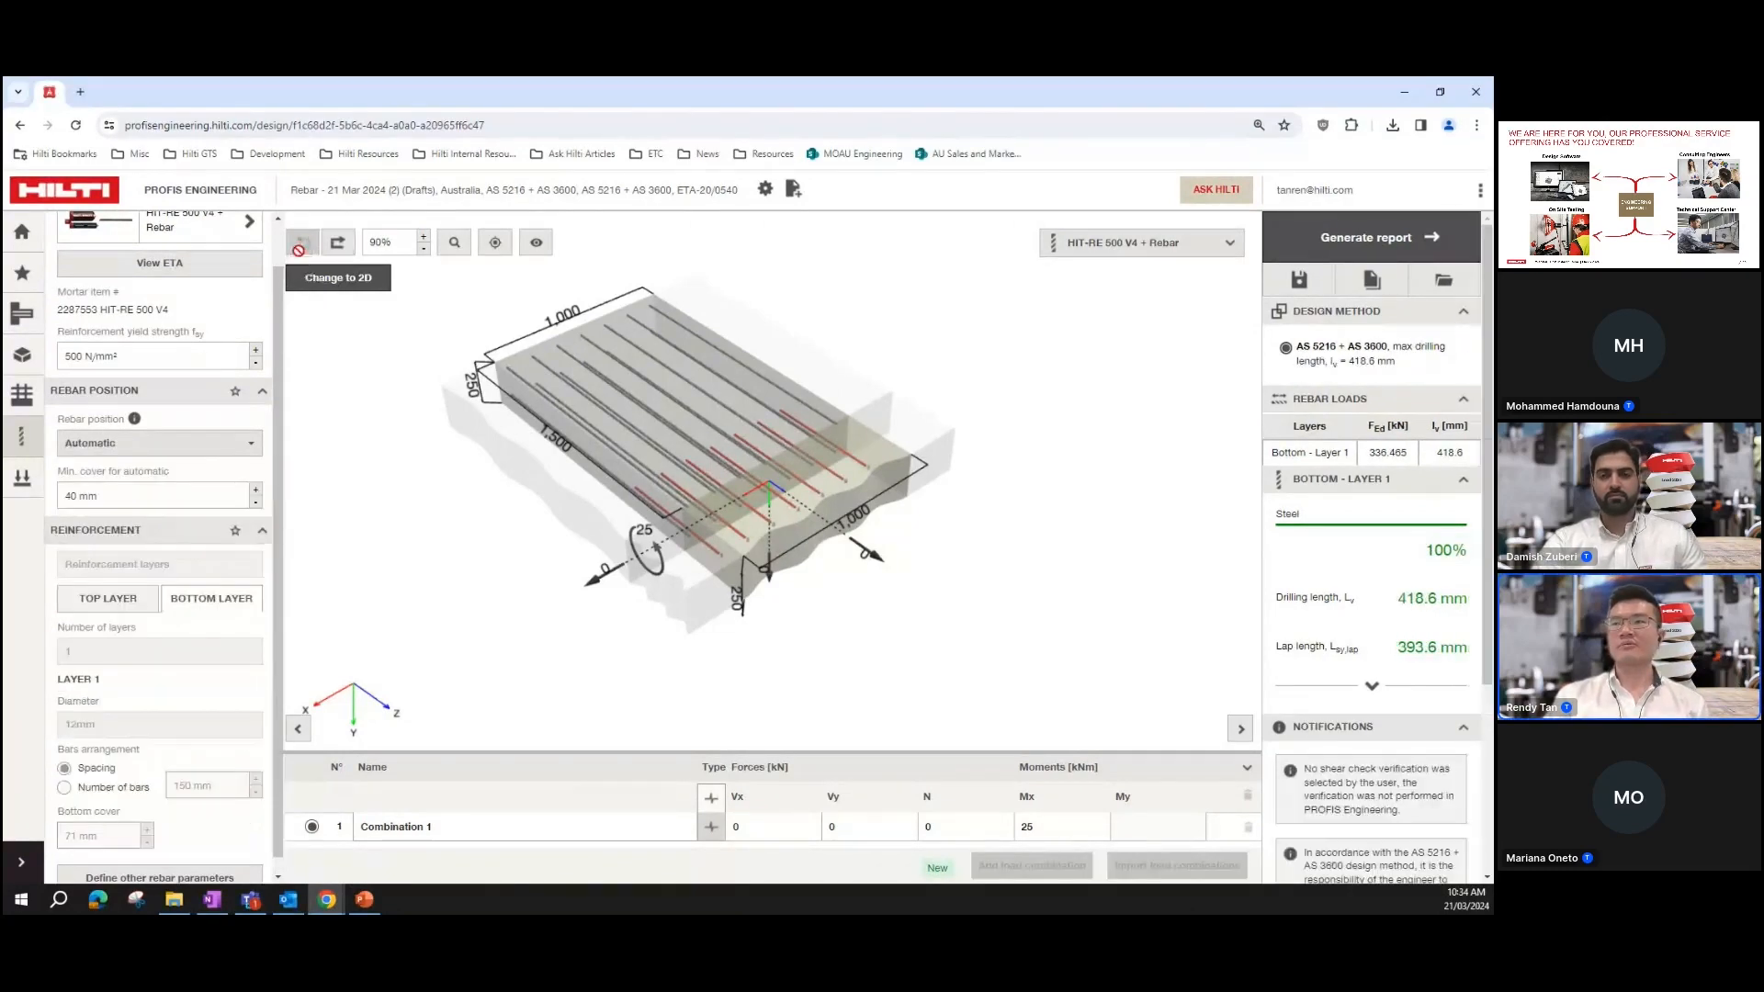
Step: Review the design working life options in the load settings and keep 50 years
click(26, 492)
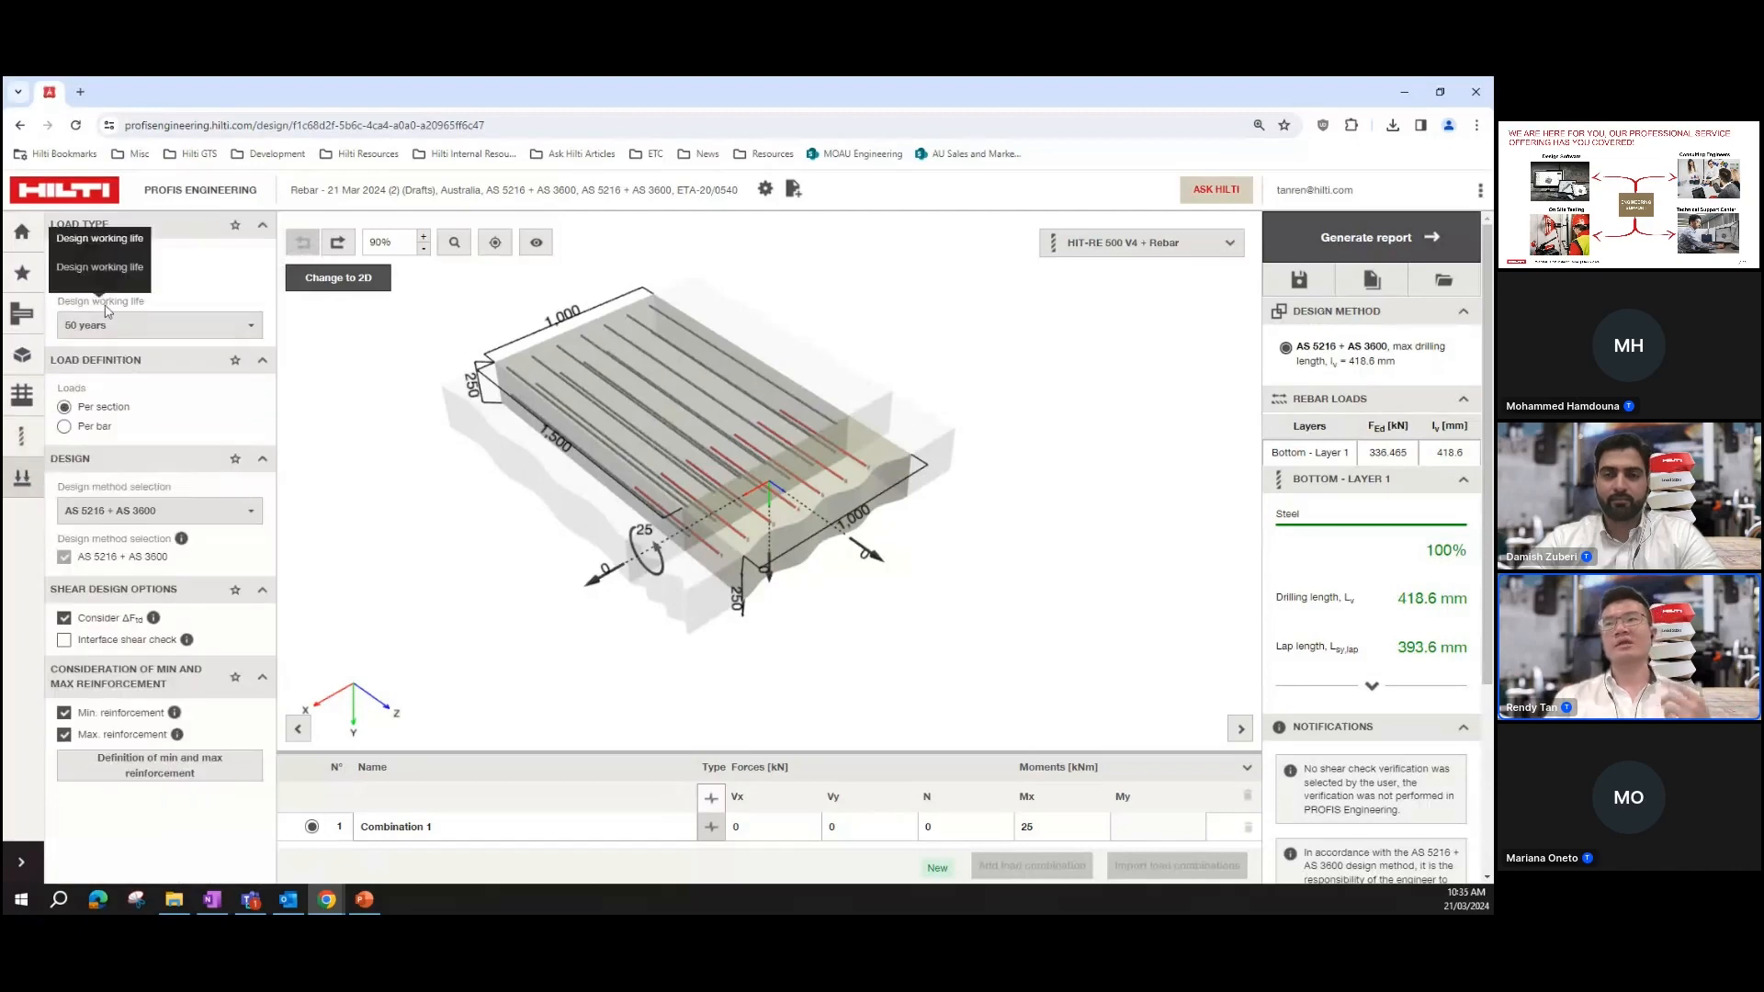
click(128, 326)
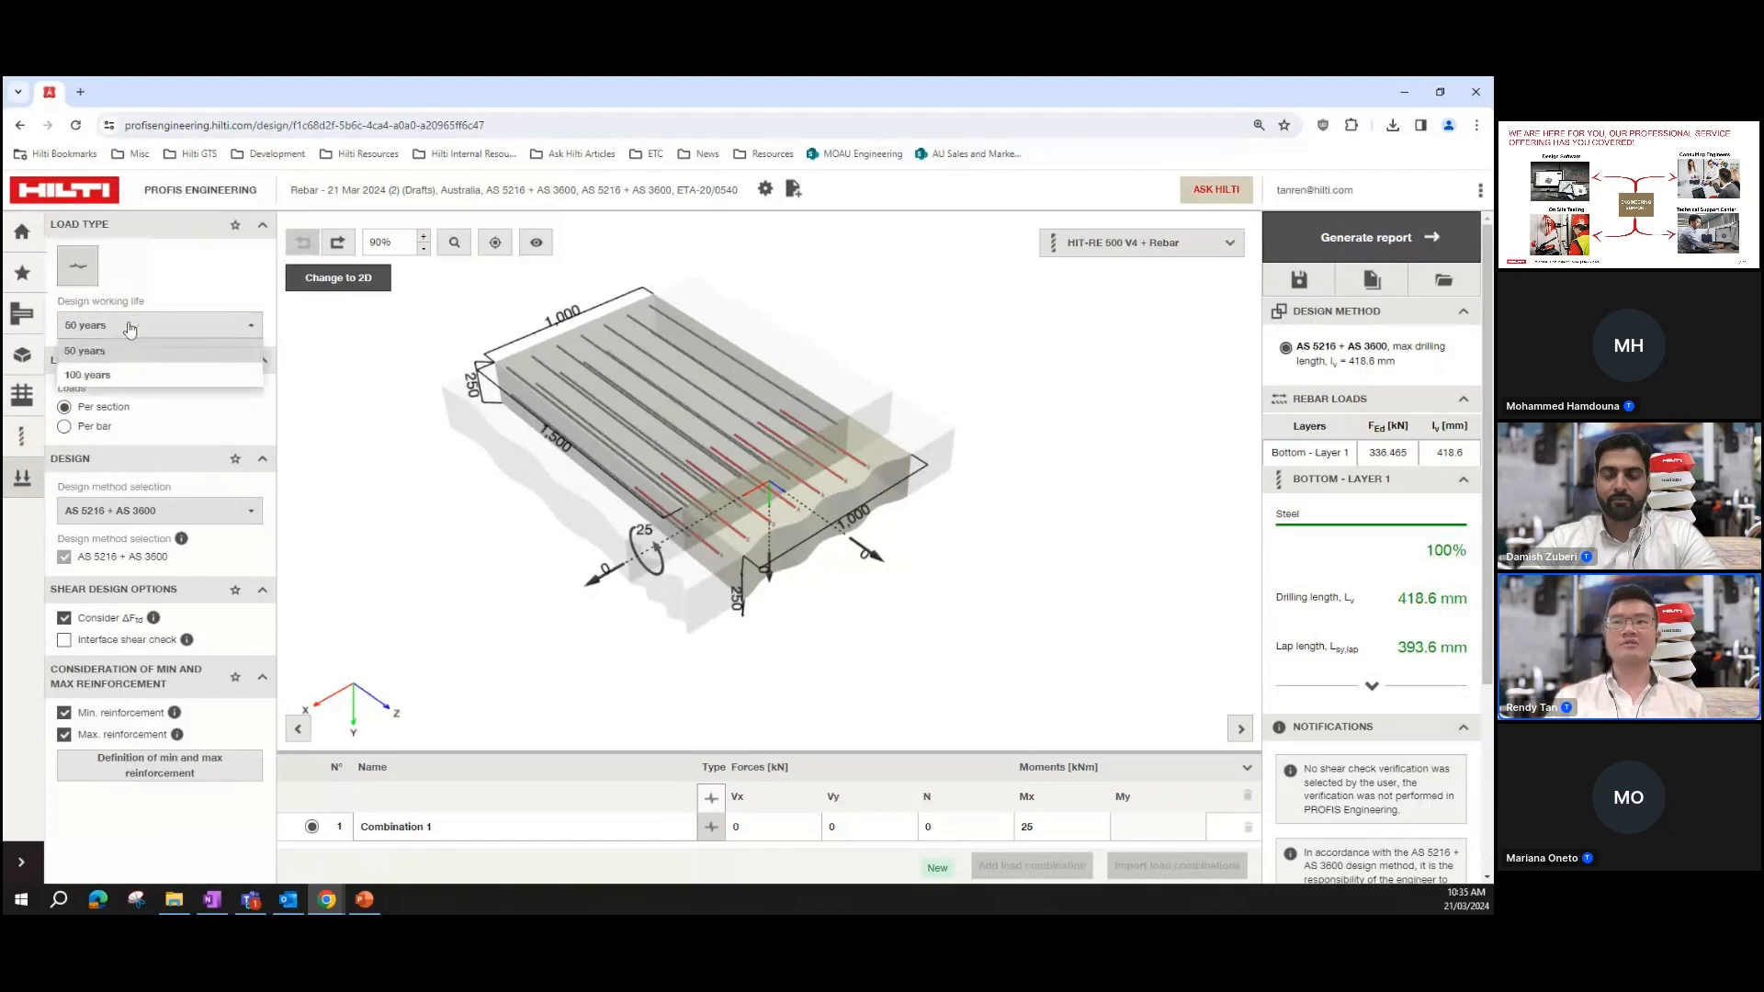
click(130, 350)
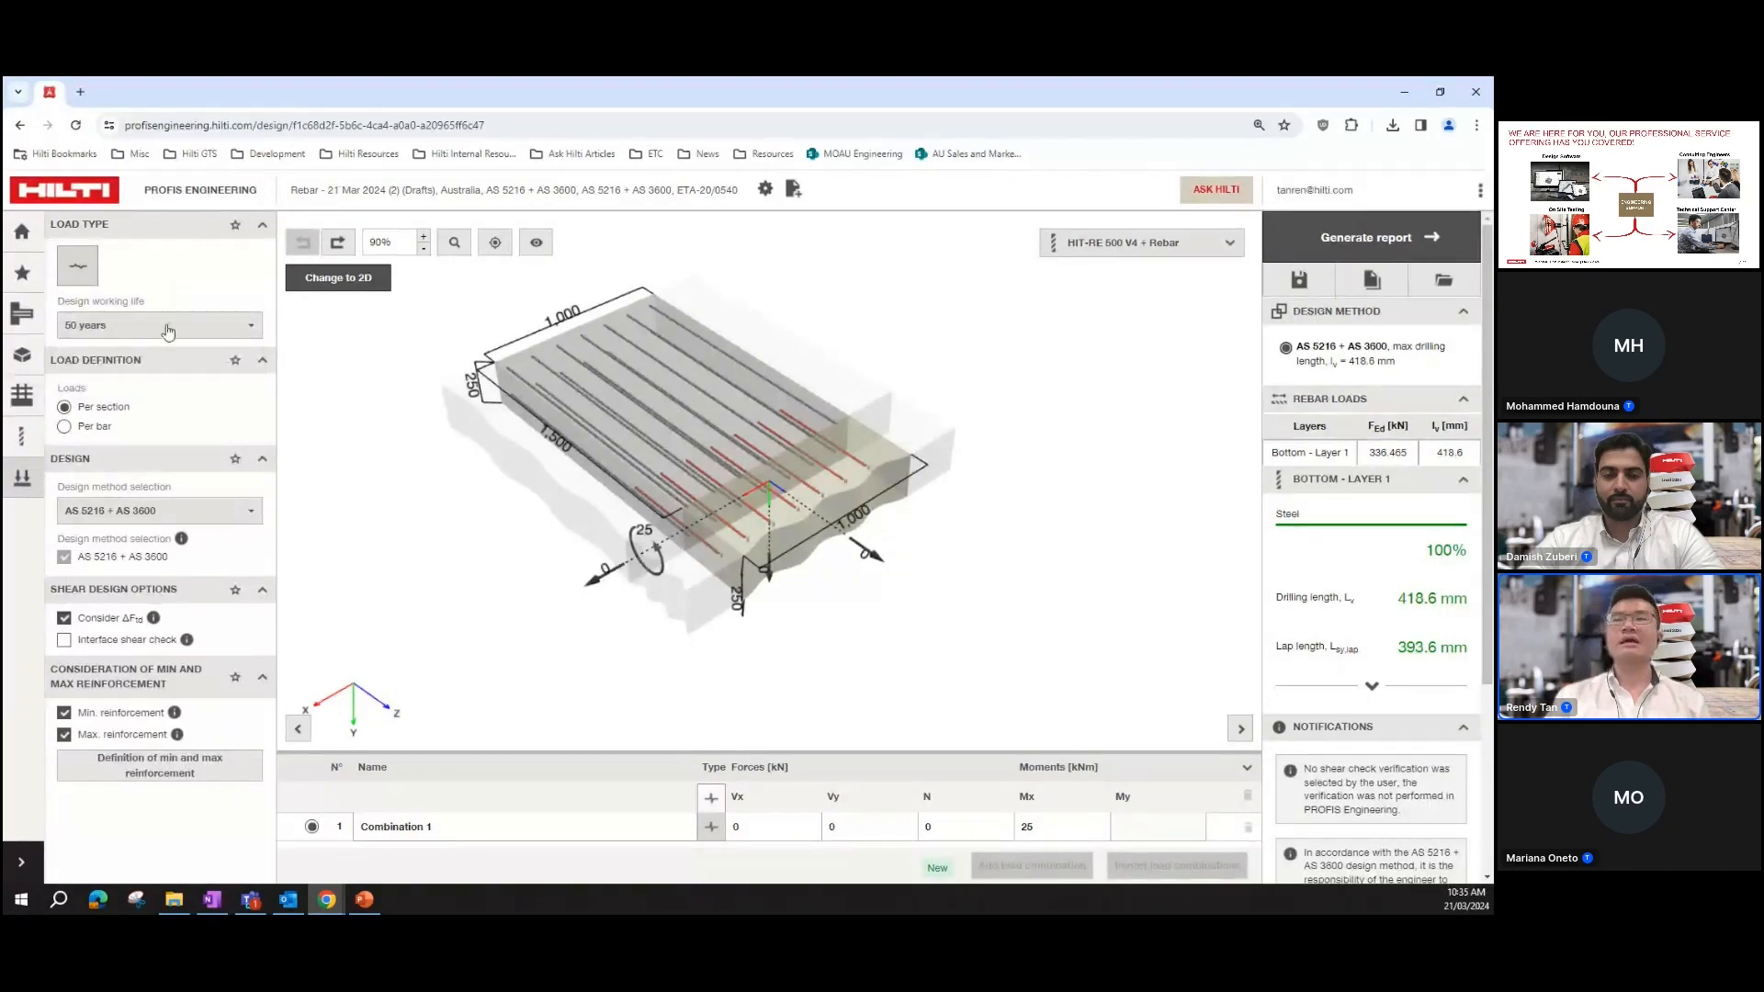
Step: Switch the load definition to Per bar and examine the individual rebar forces in the 3D model
click(88, 428)
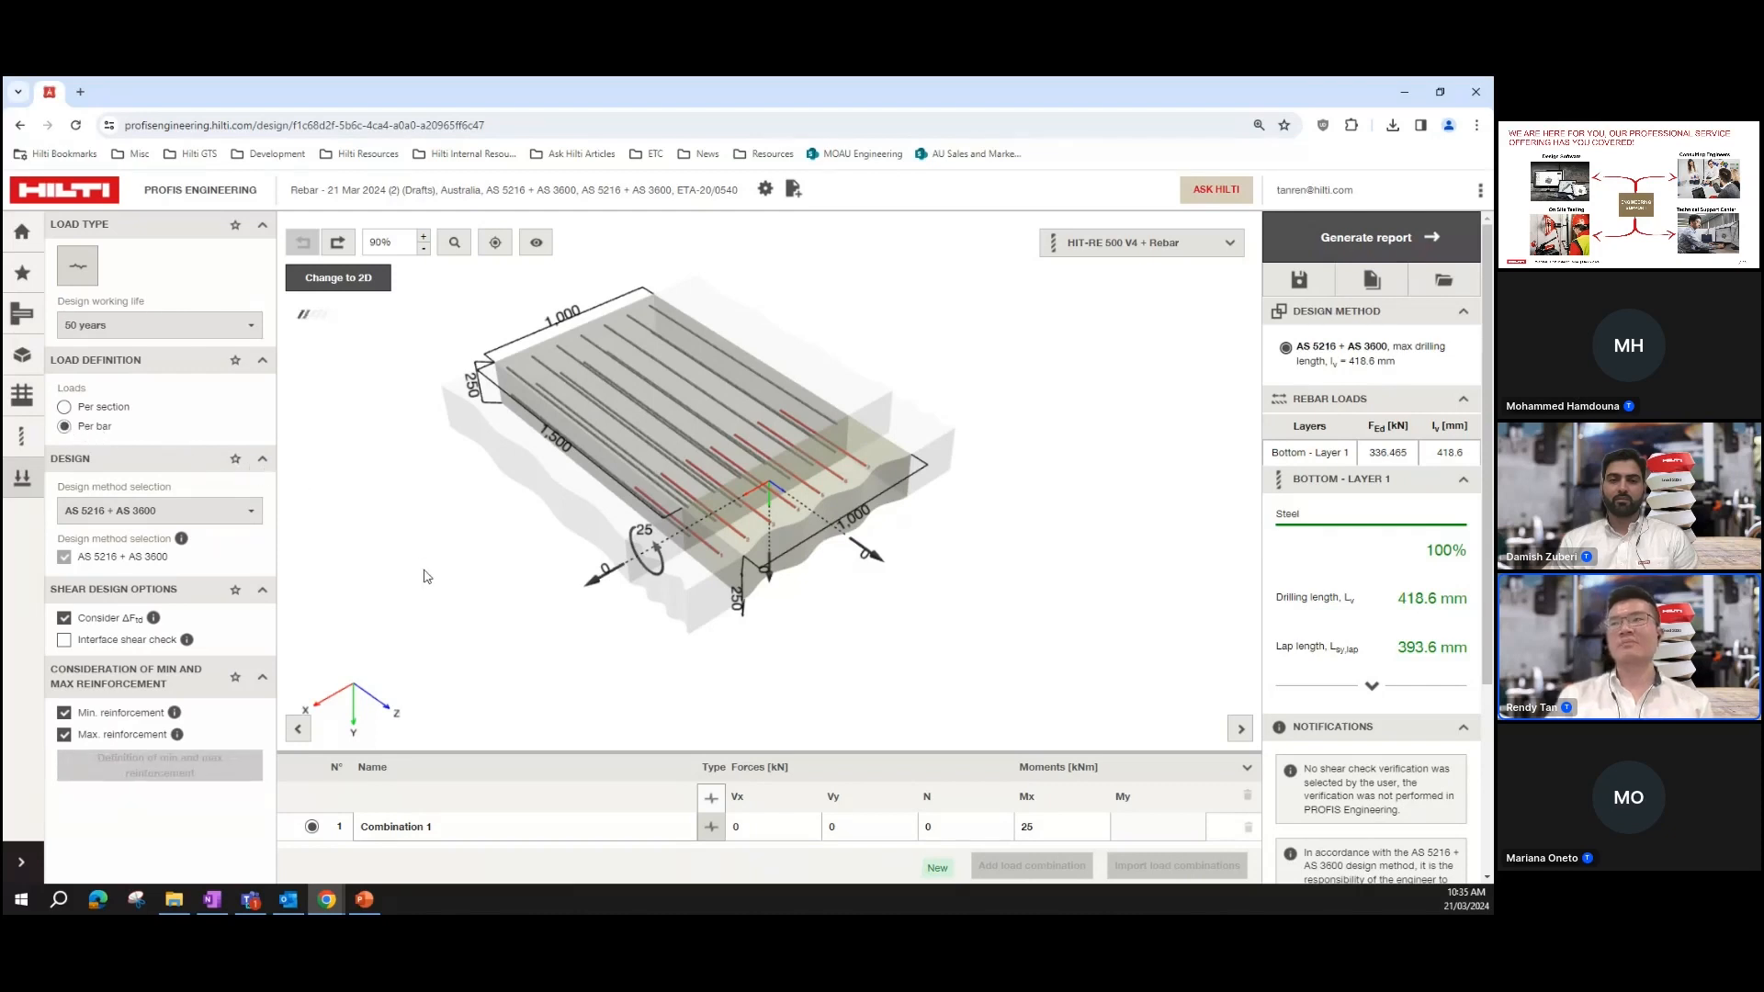
drag(424, 571, 439, 566)
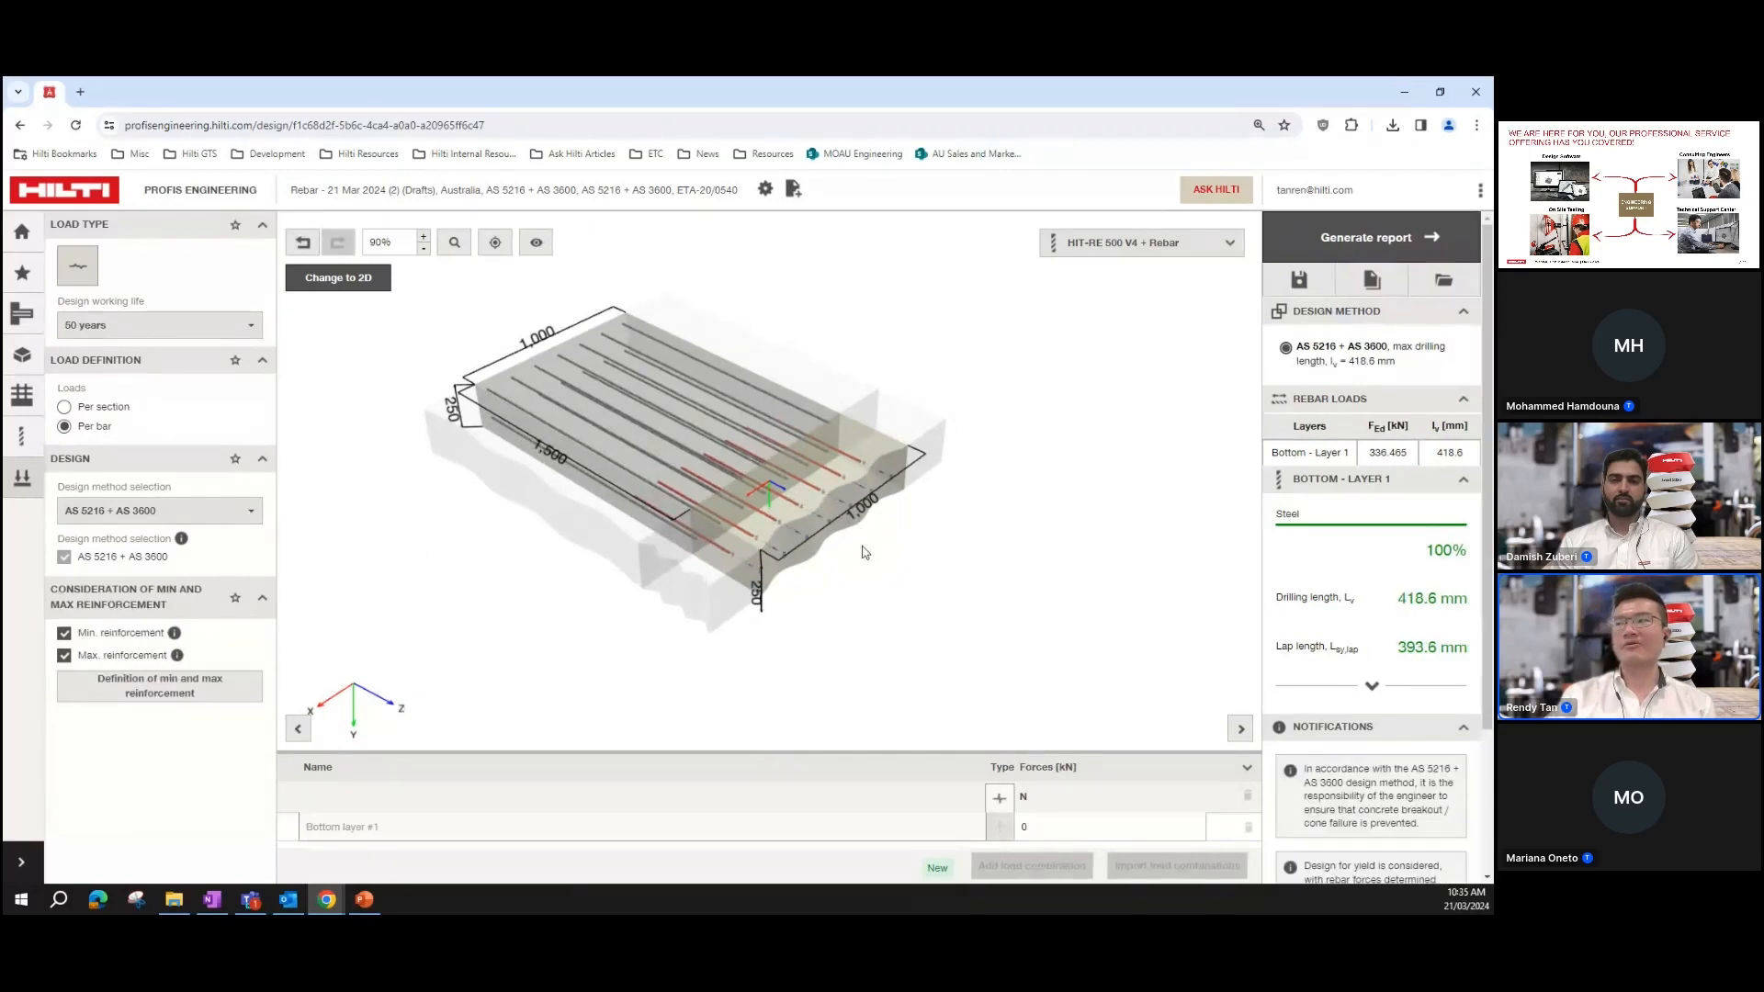
scroll(850, 547, up, 1)
scroll(860, 585, up, 2)
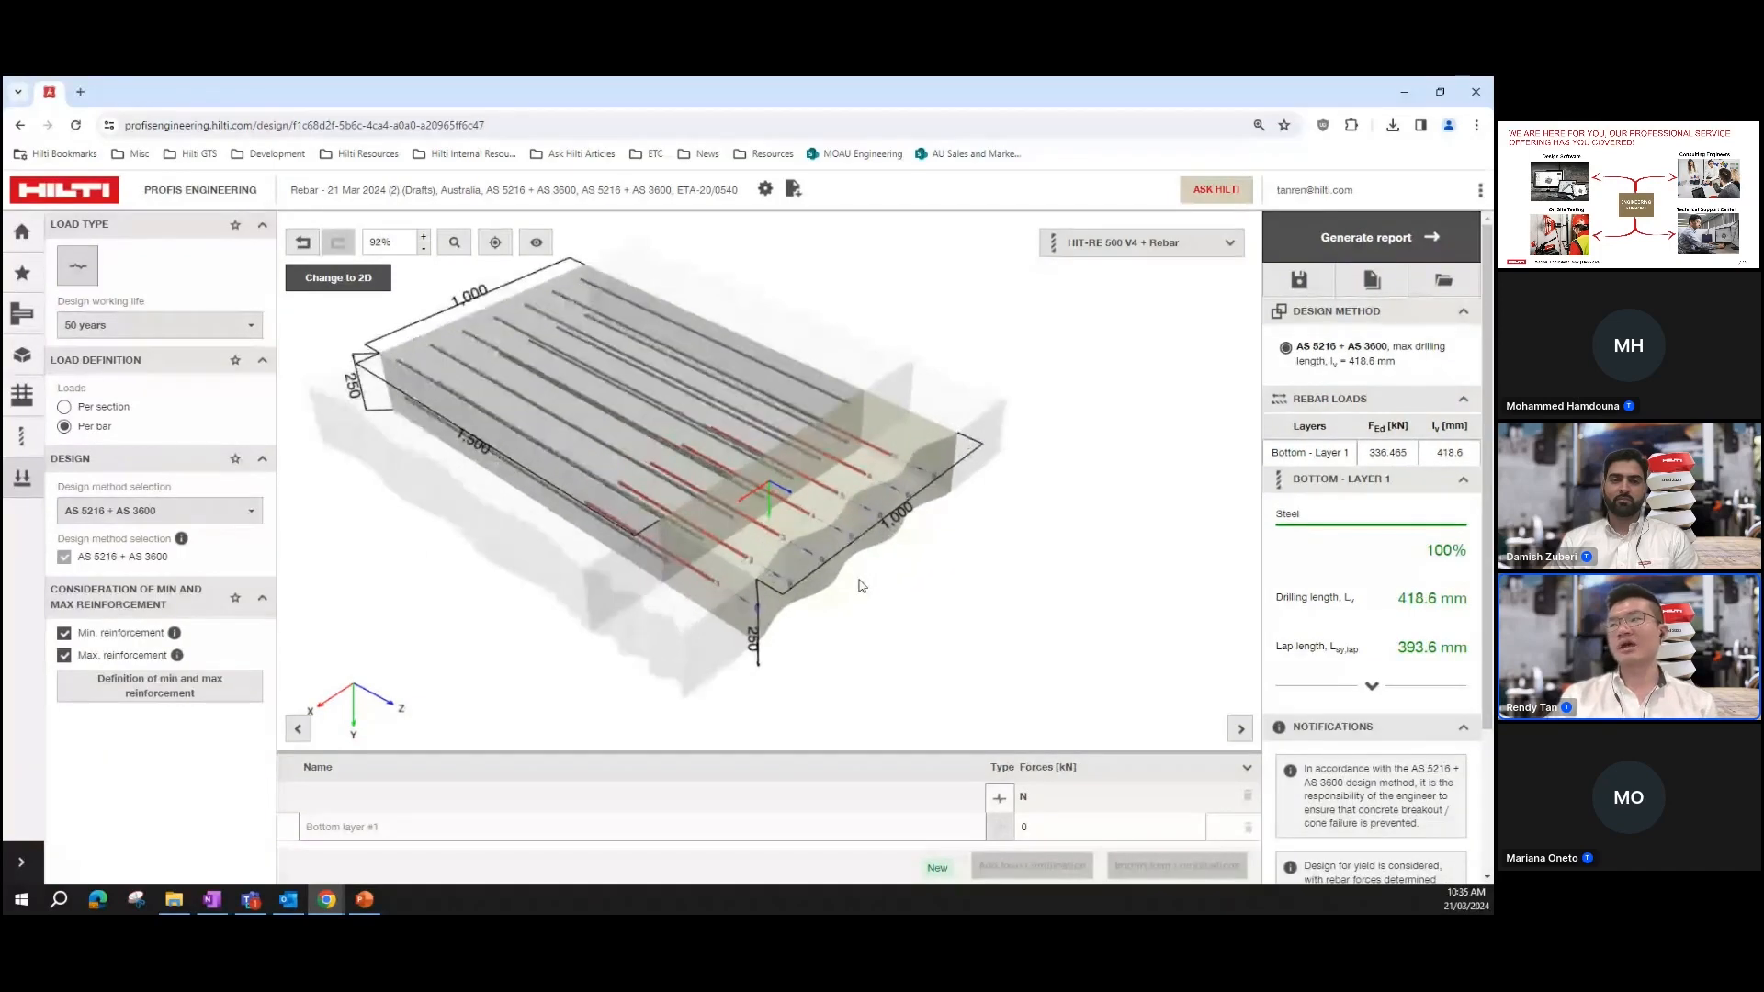
drag(866, 602, 941, 586)
scroll(813, 606, up, 2)
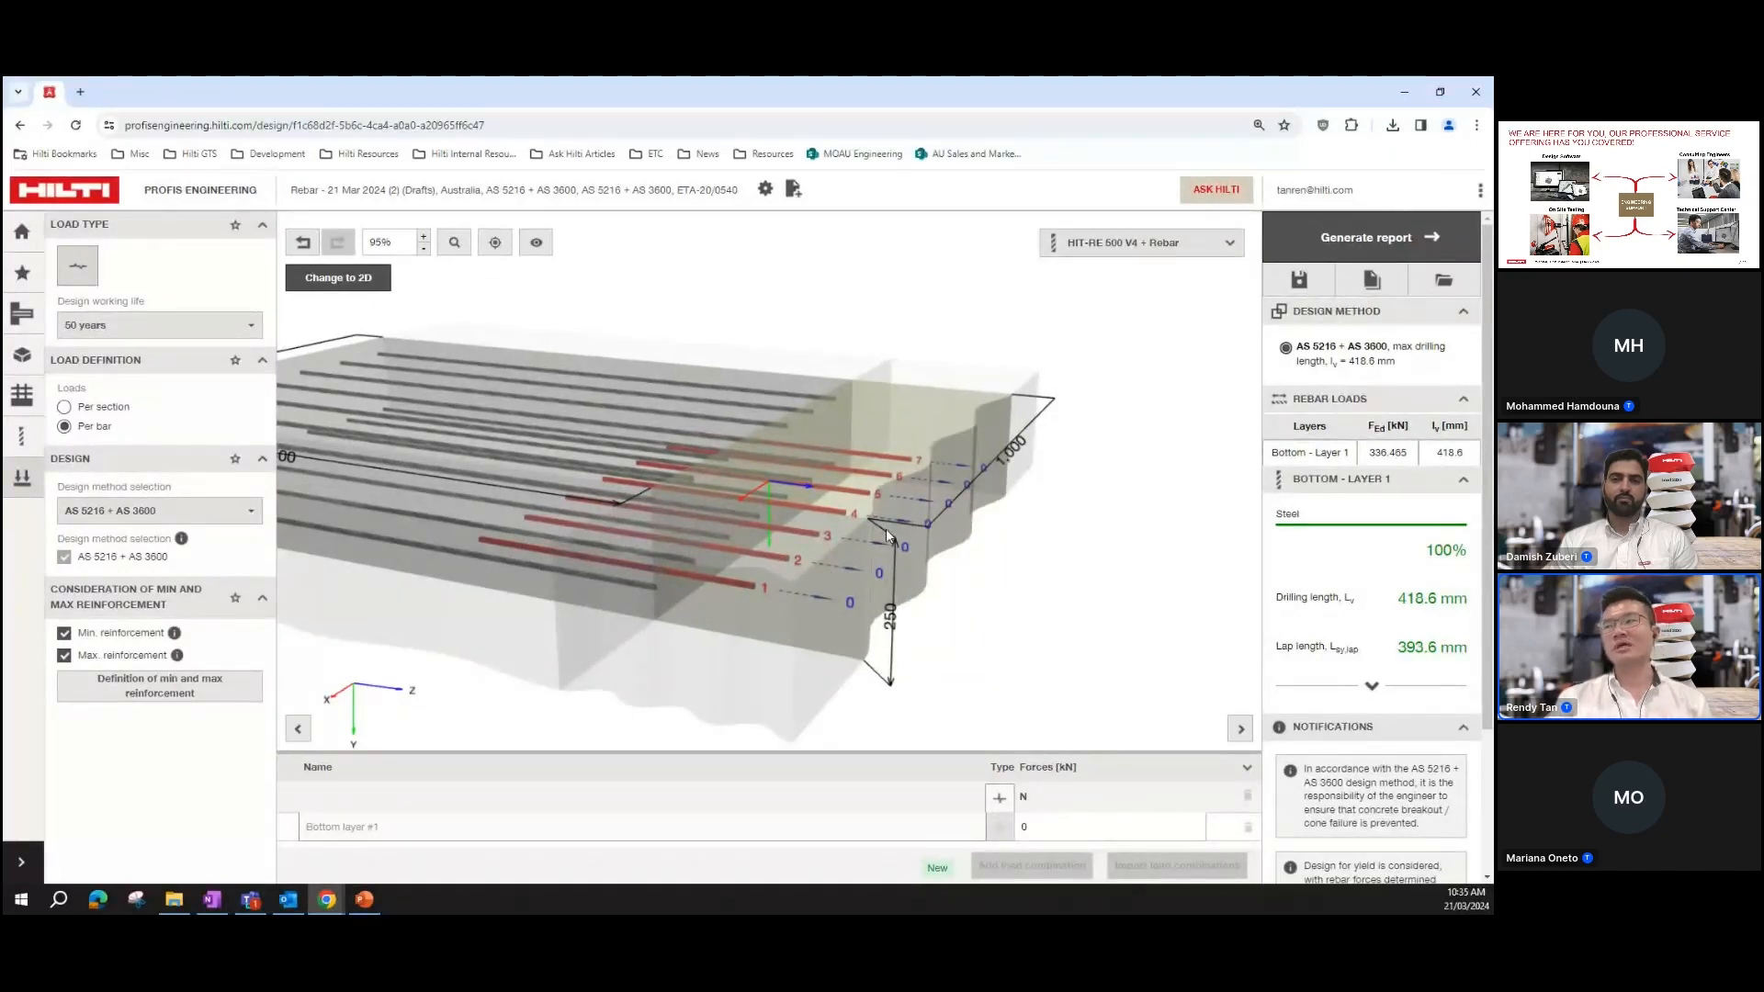
Step: Open the force value of rebar 1 for editing and undo the switch to per-bar loads
click(850, 603)
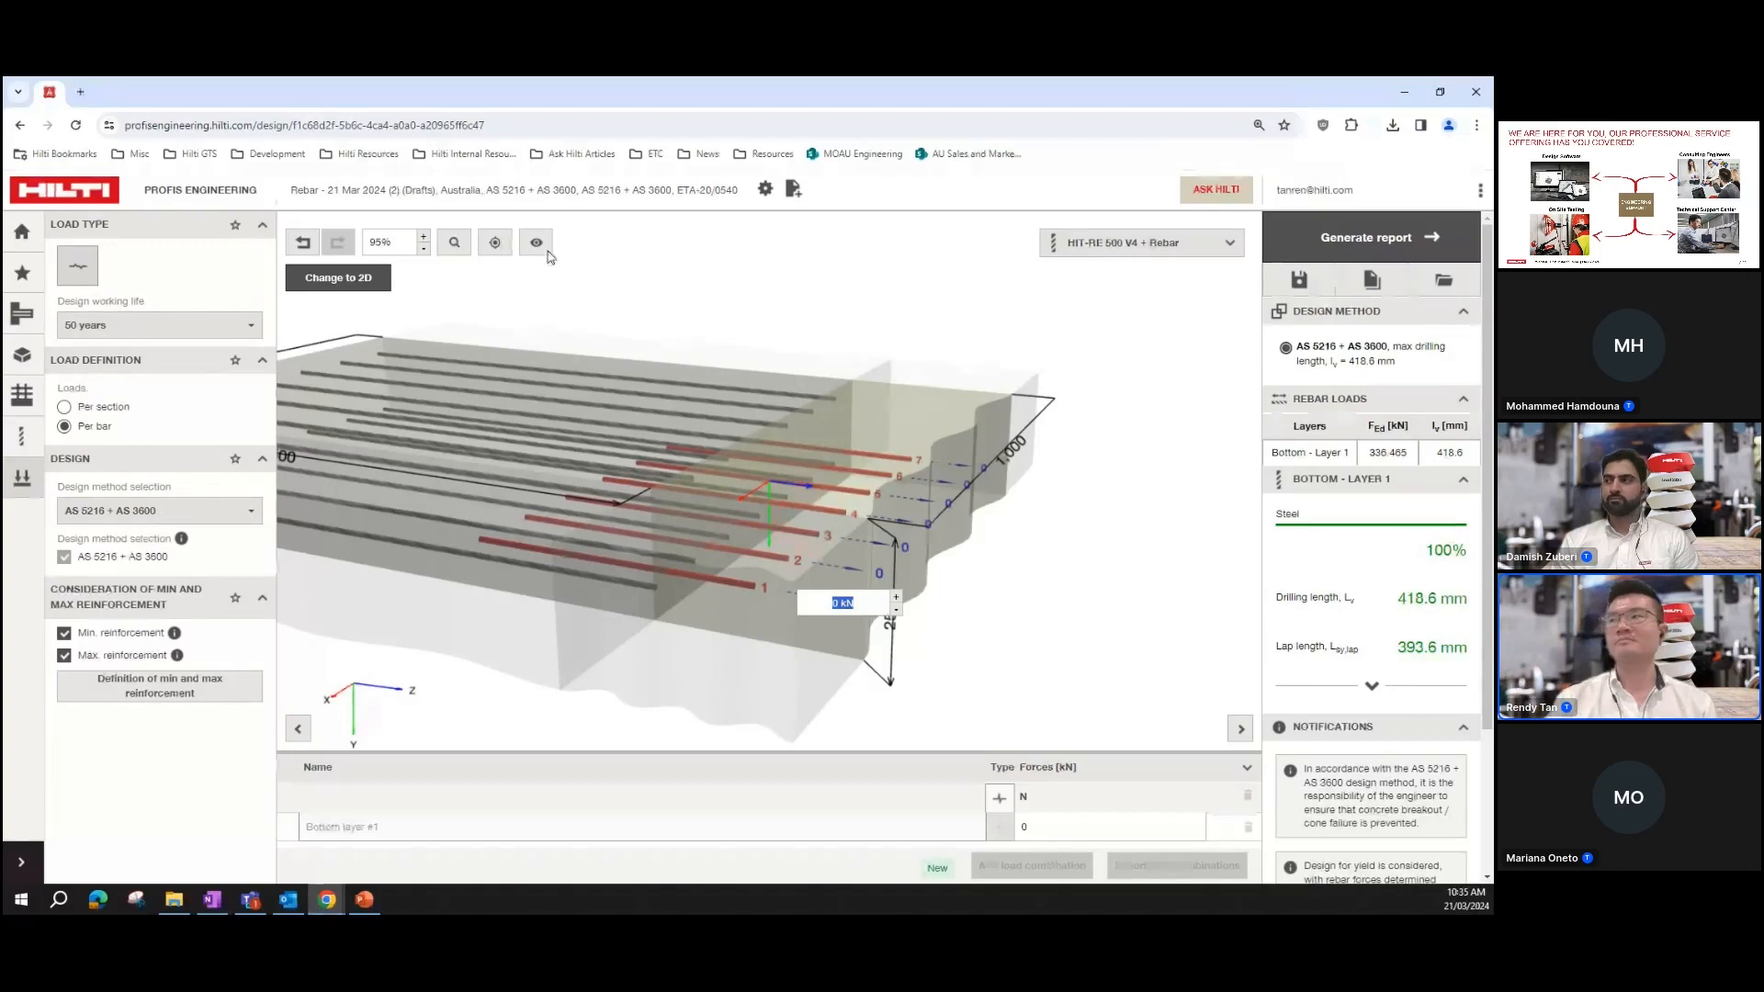
drag(524, 288, 327, 244)
click(304, 243)
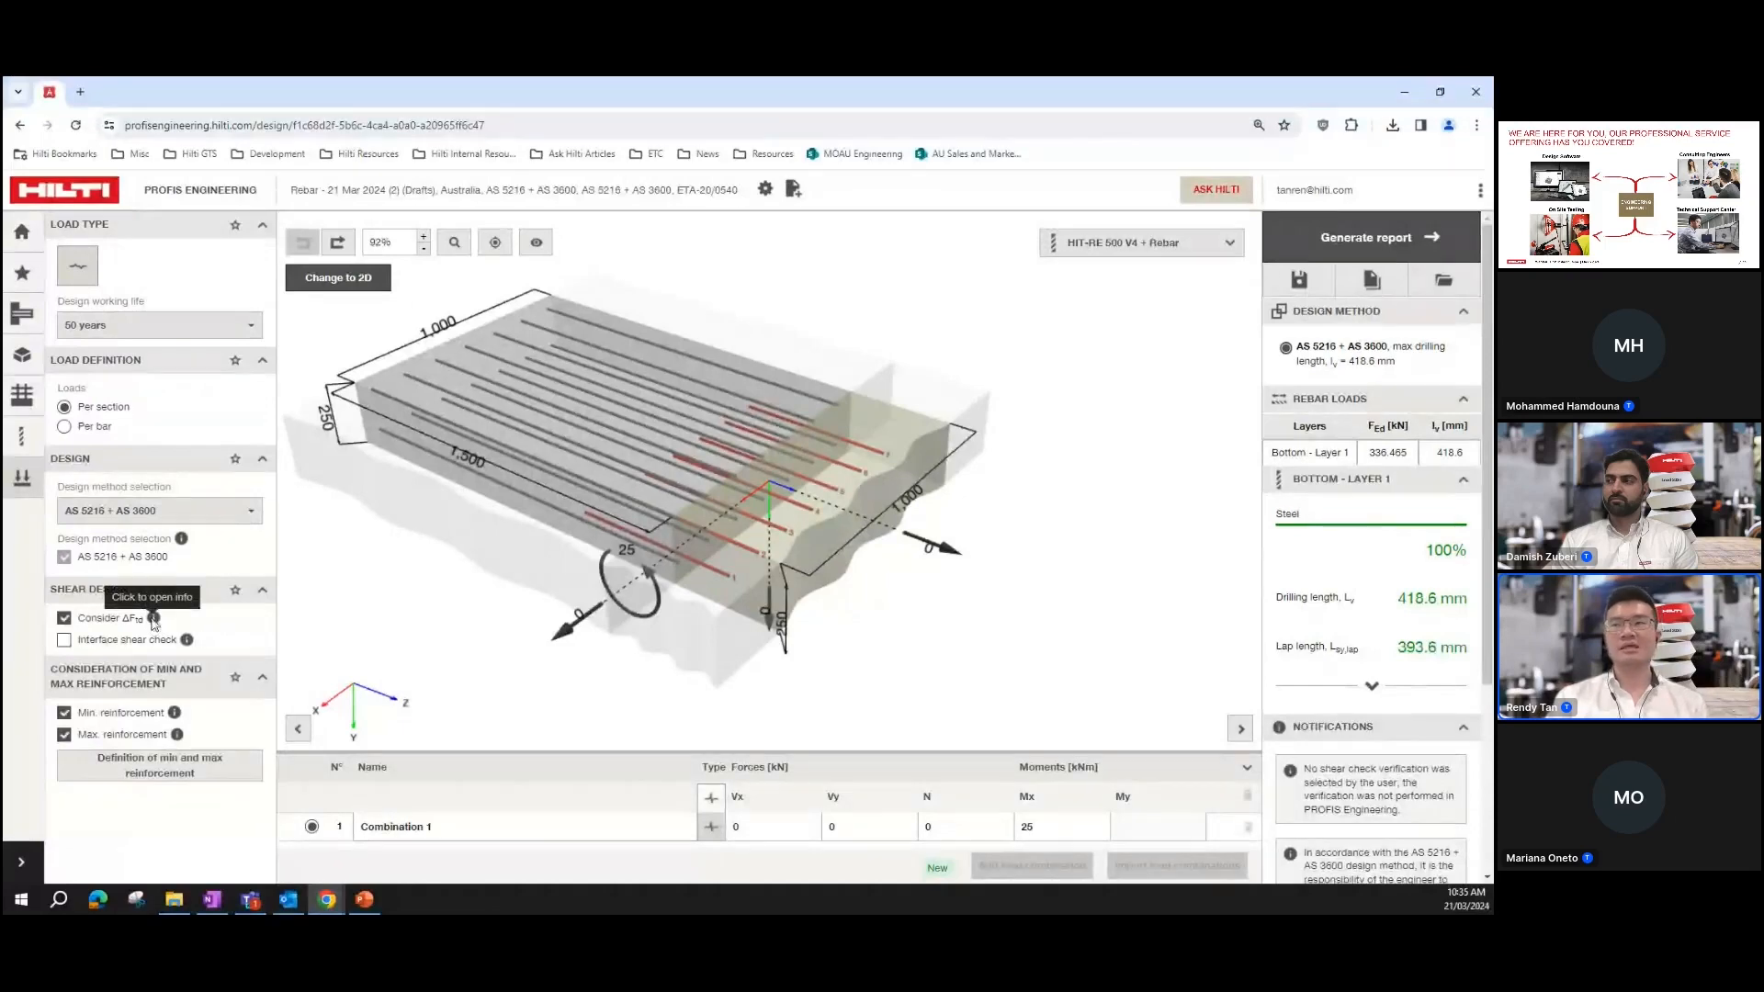
Step: Read the explanation of the ΔFtd shear design option and close it
click(152, 619)
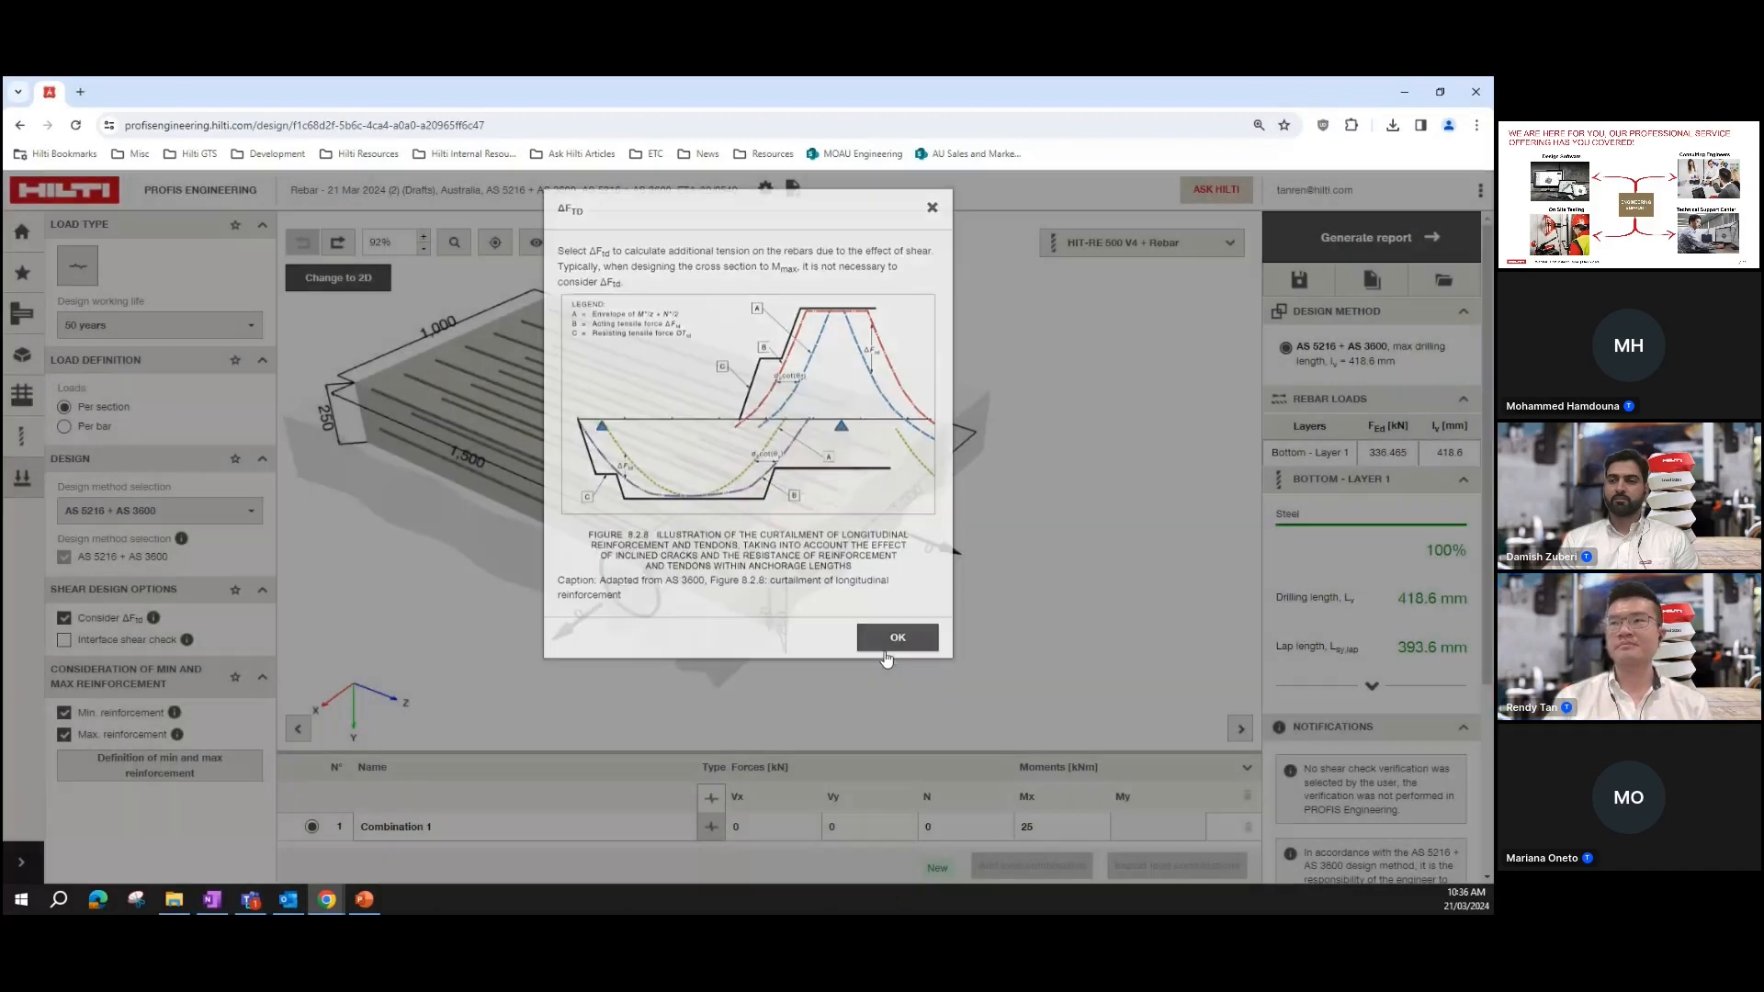
click(887, 658)
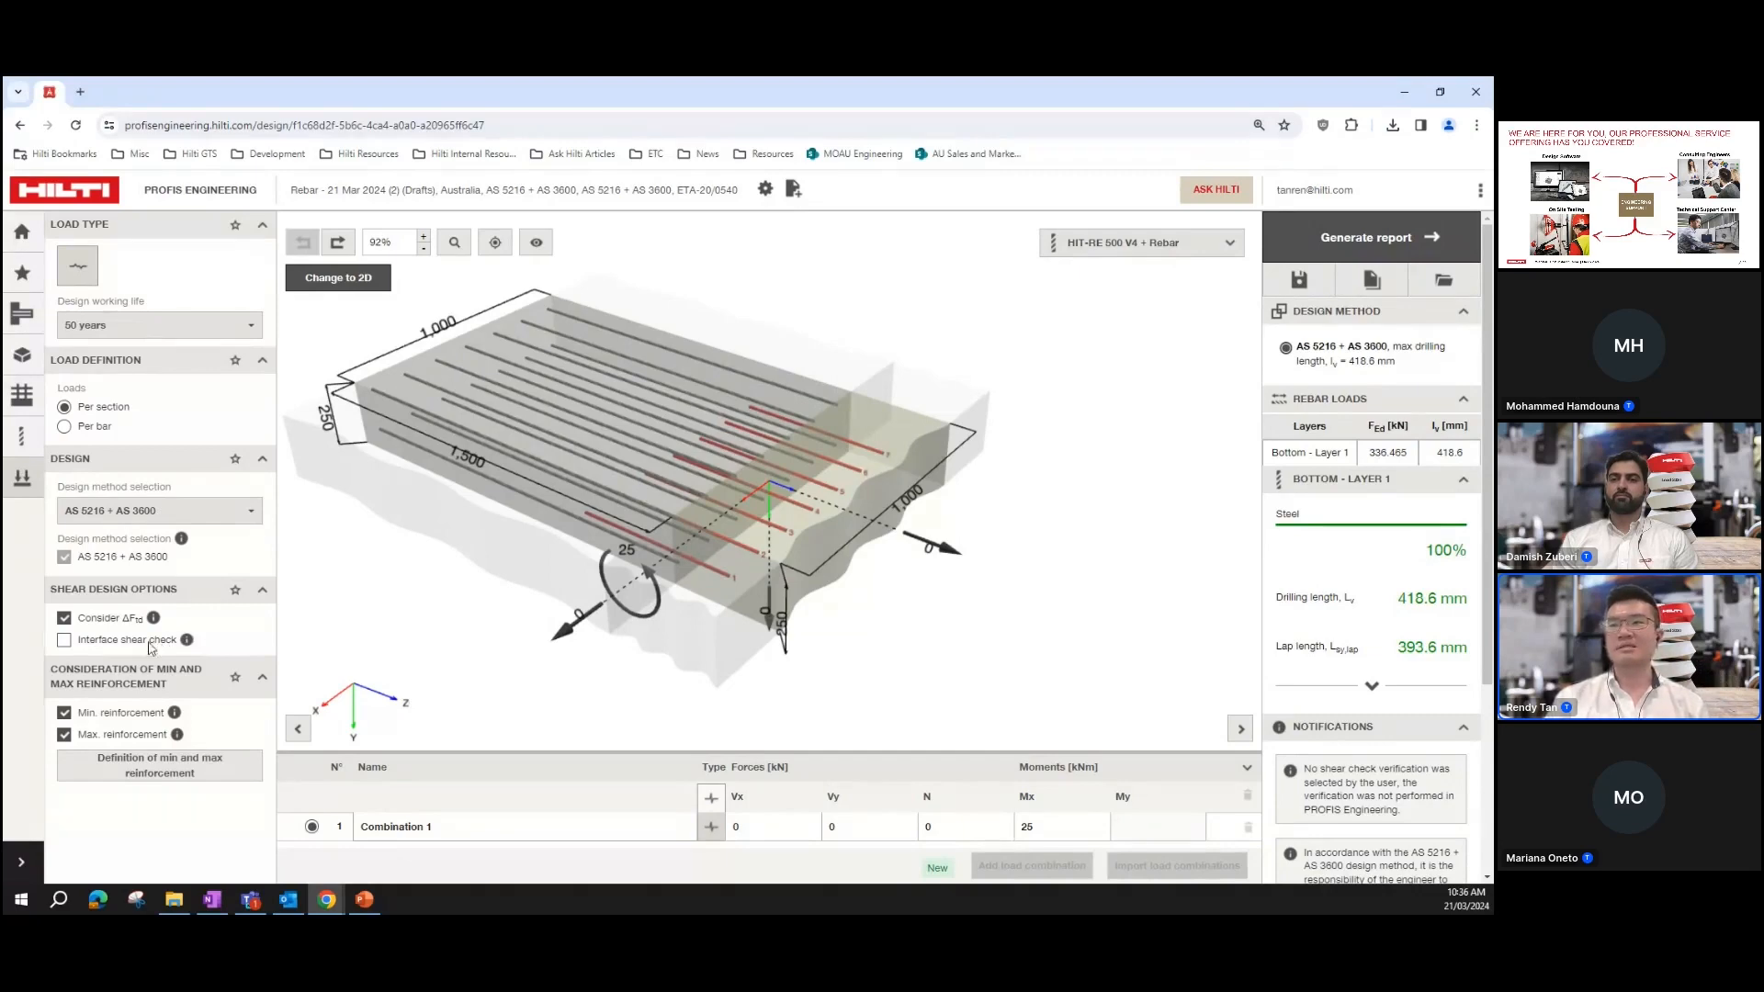
Step: Enable the interface shear check, examine its verification in the results, and undo that option
click(65, 647)
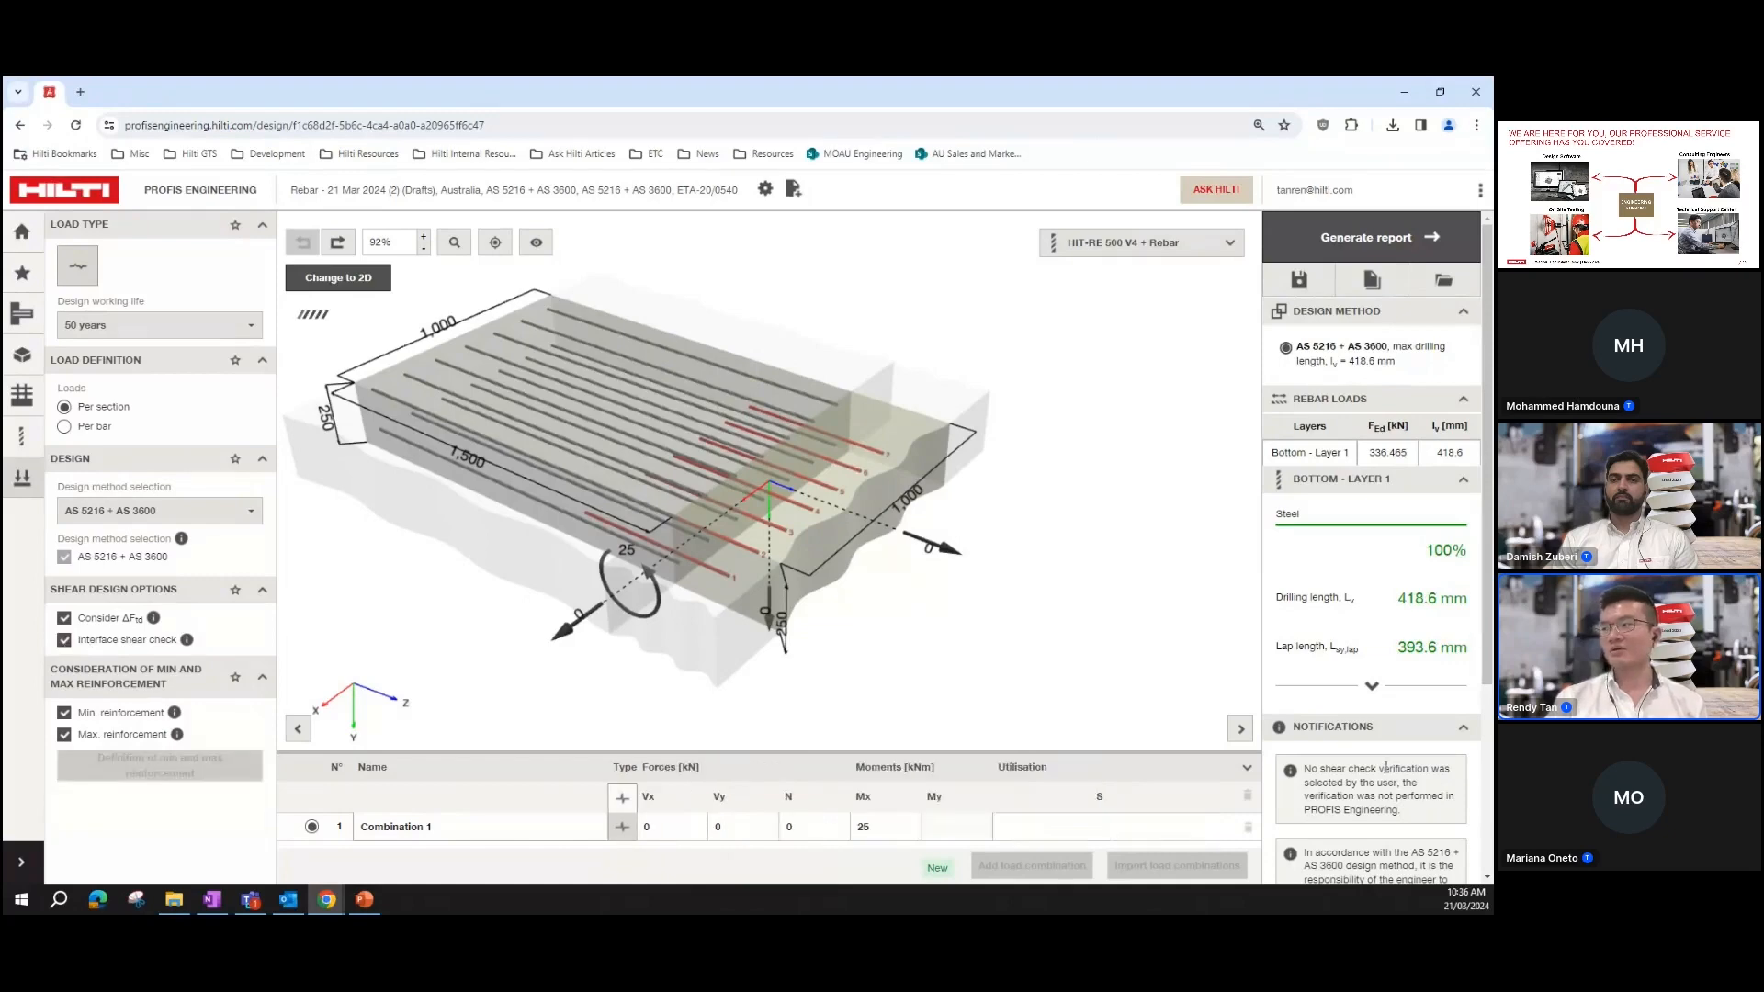
scroll(1364, 726, down, 2)
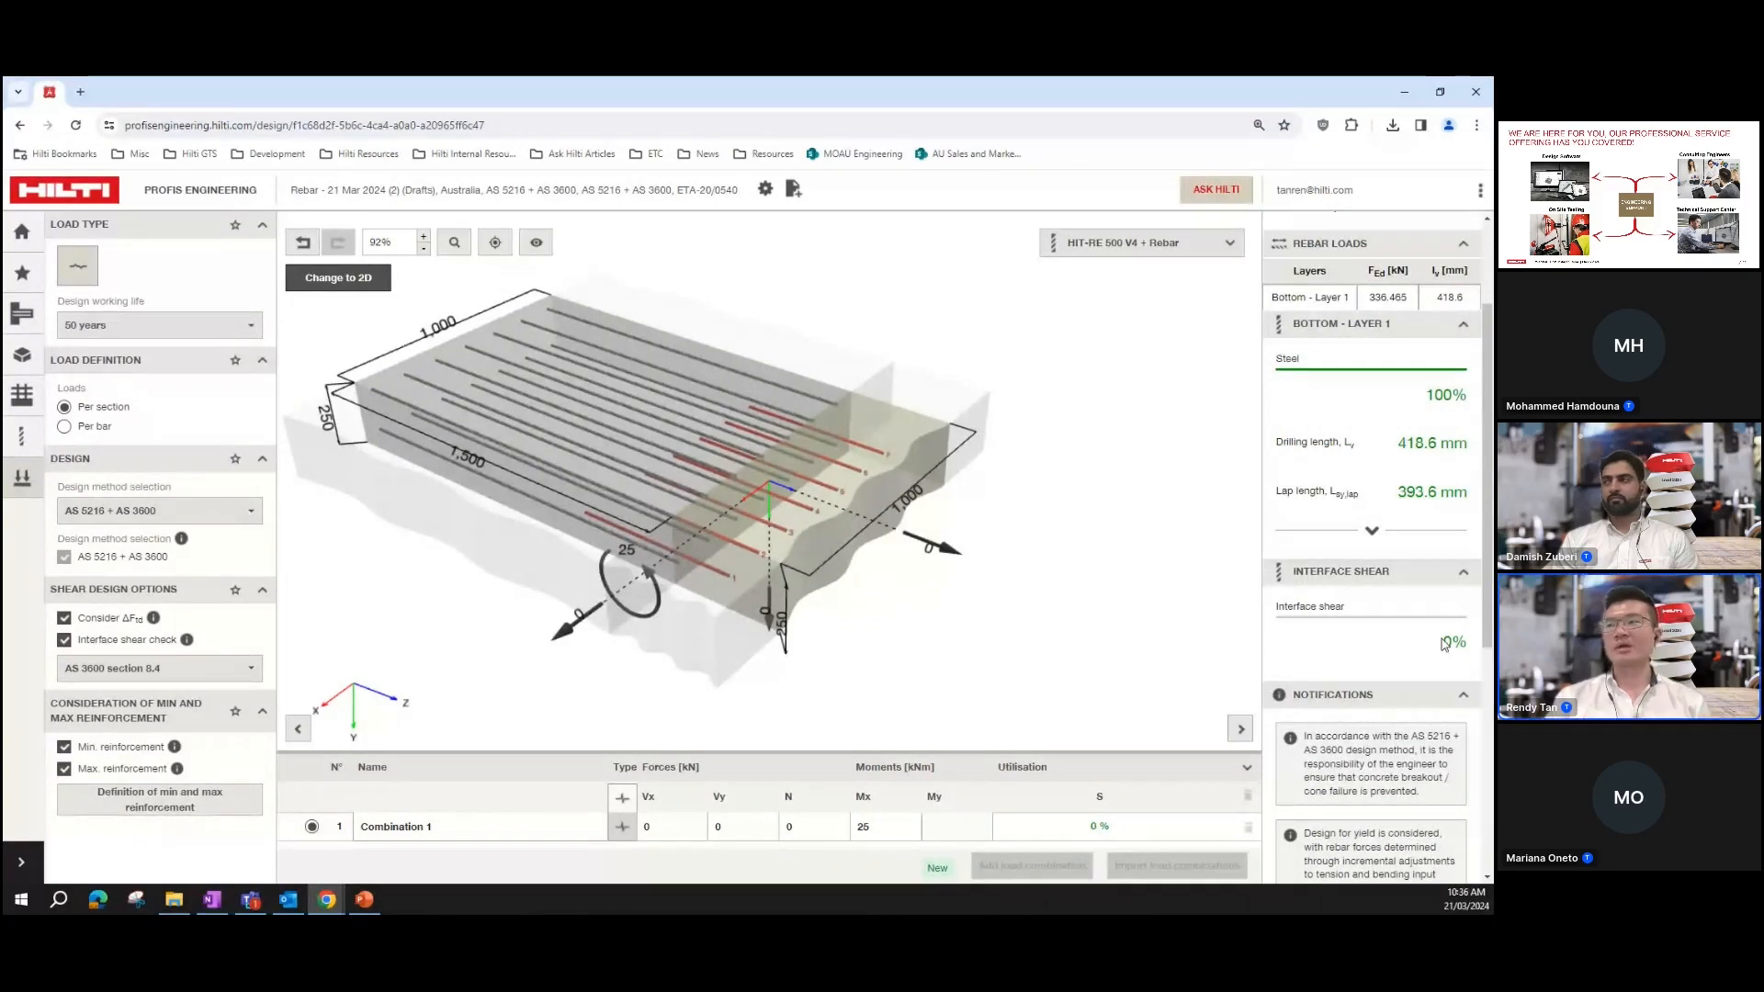
drag(1122, 669, 1120, 647)
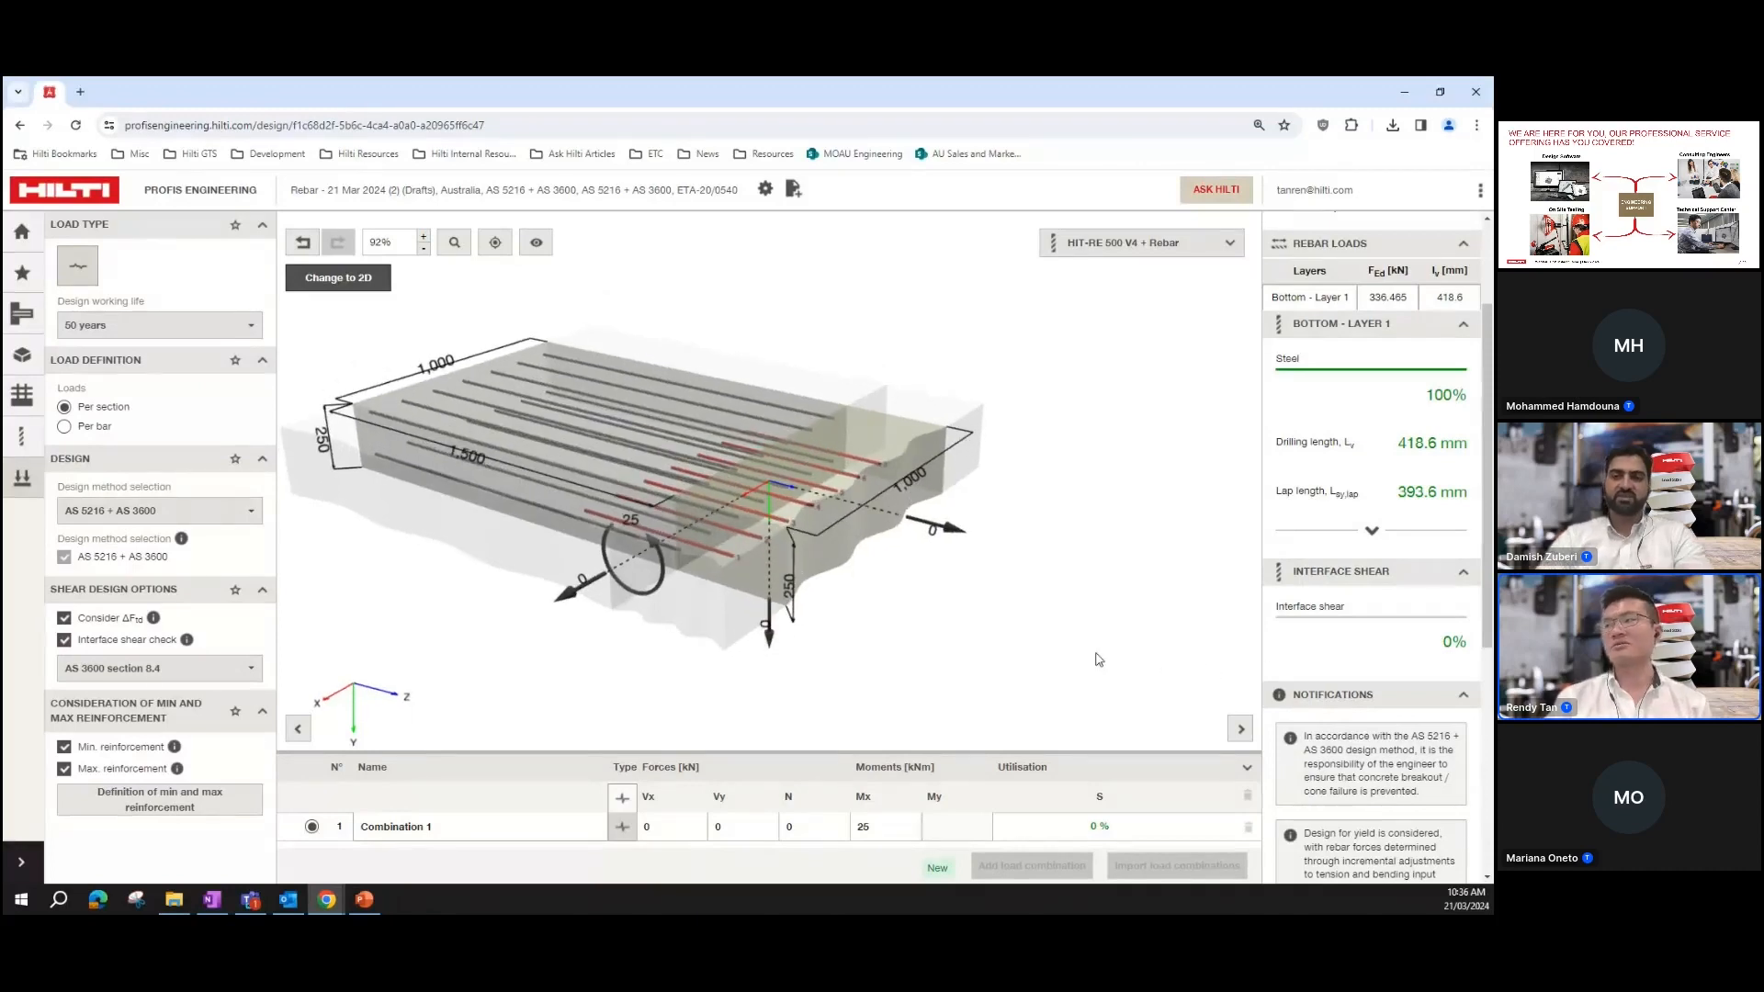
click(300, 243)
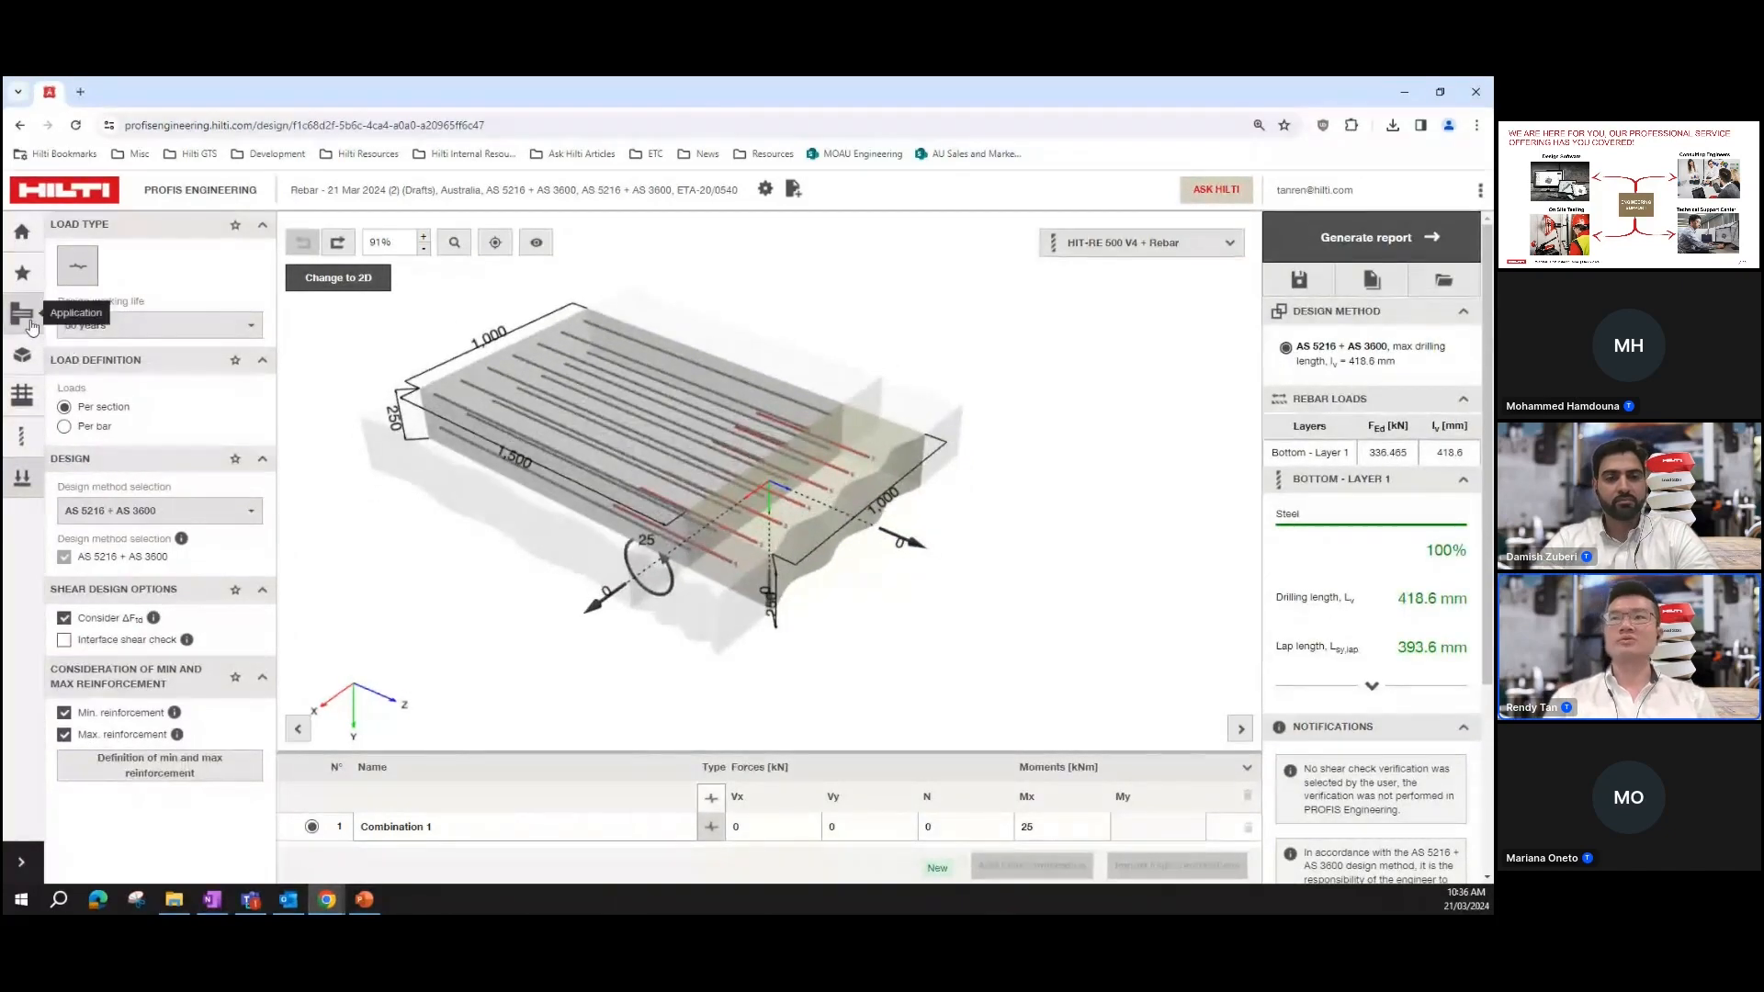
Step: Change the connection type to End anchorage and select the Slab to wall application
click(22, 314)
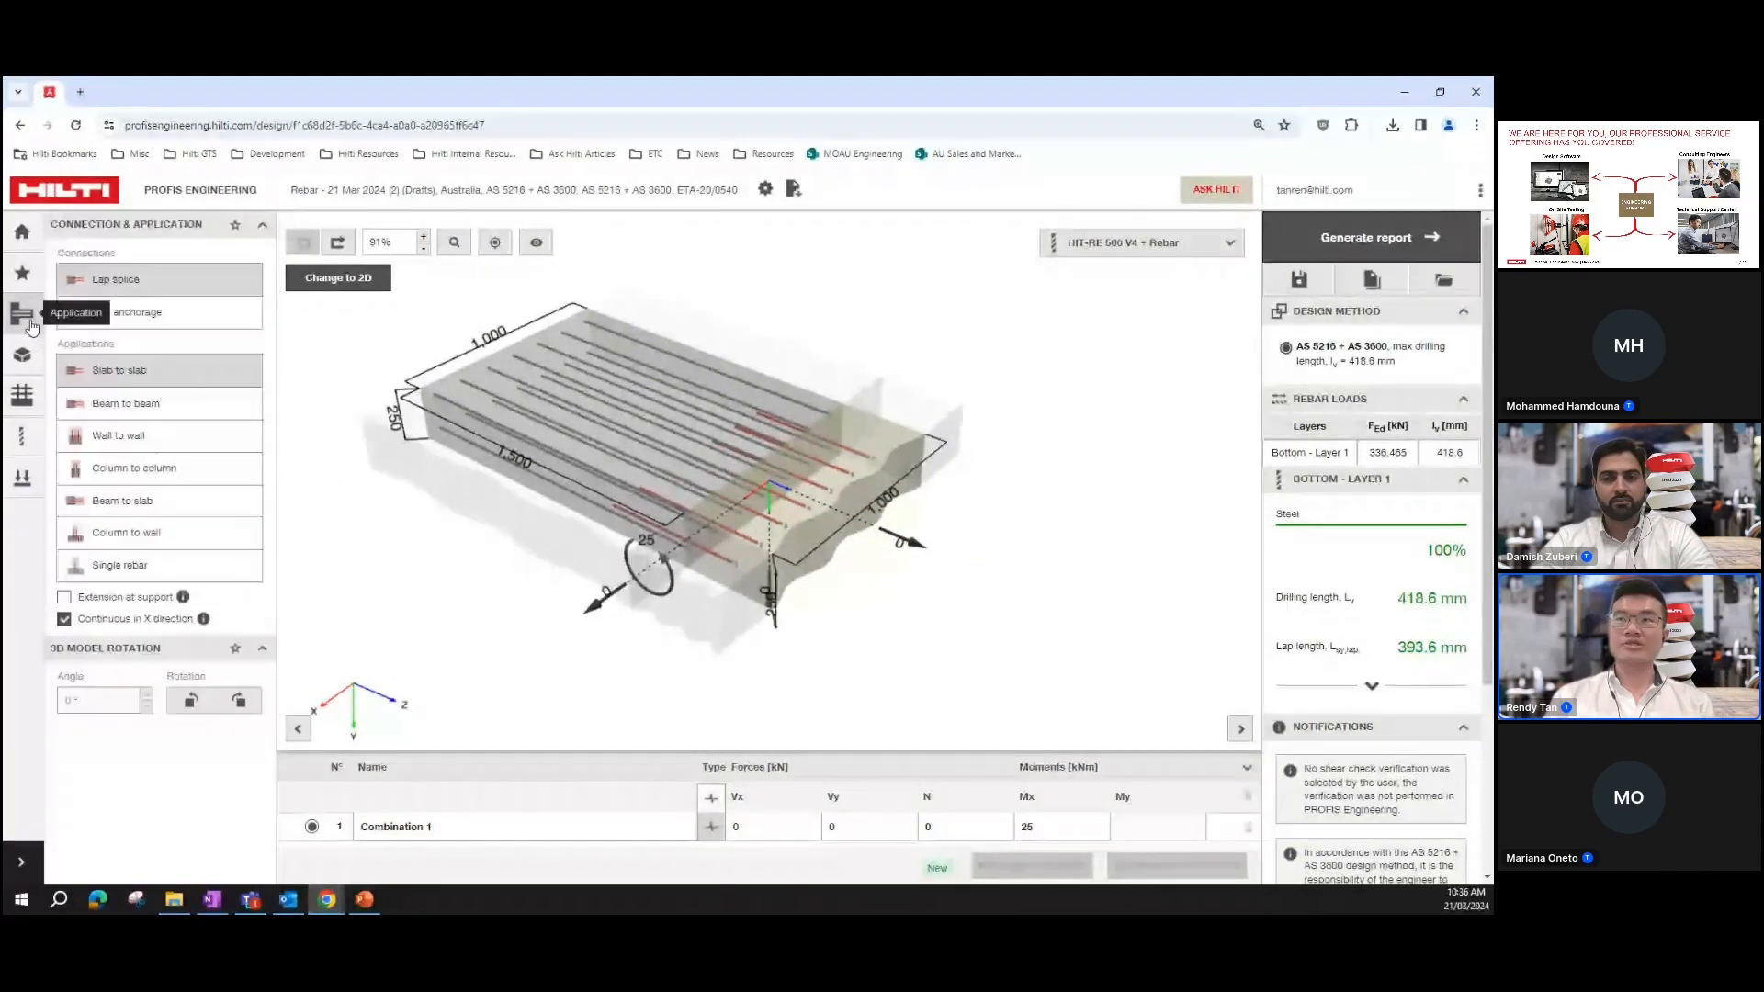
click(185, 328)
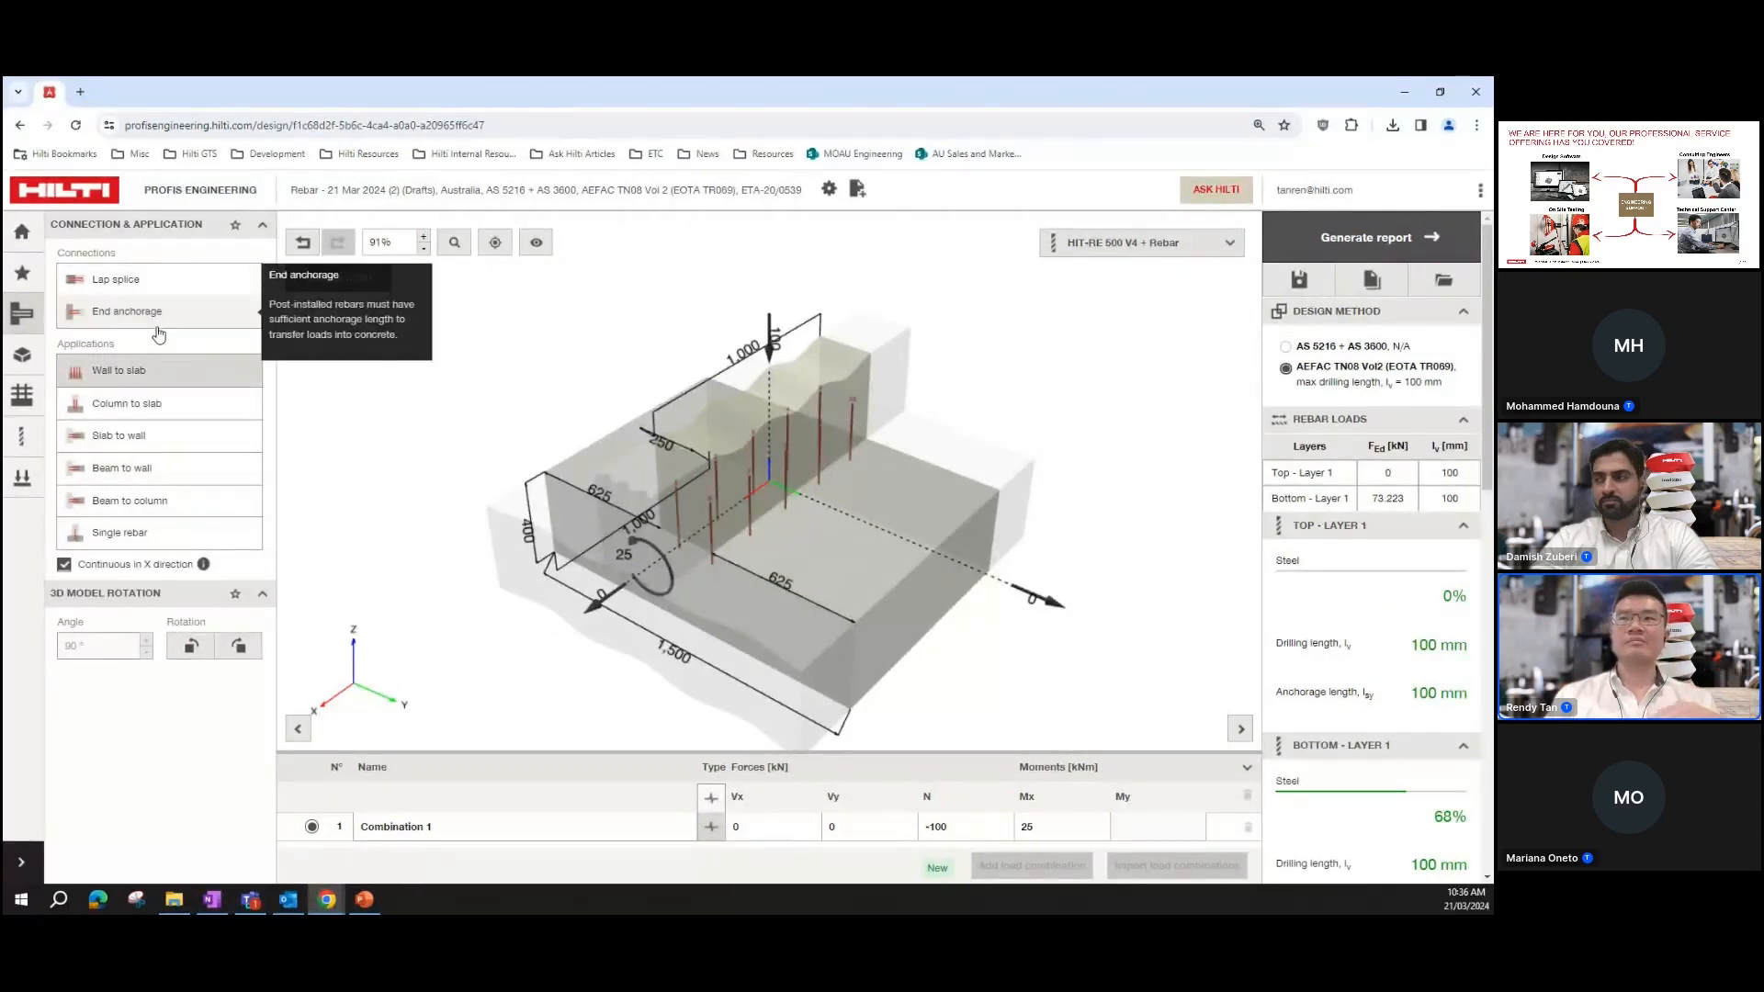
click(170, 451)
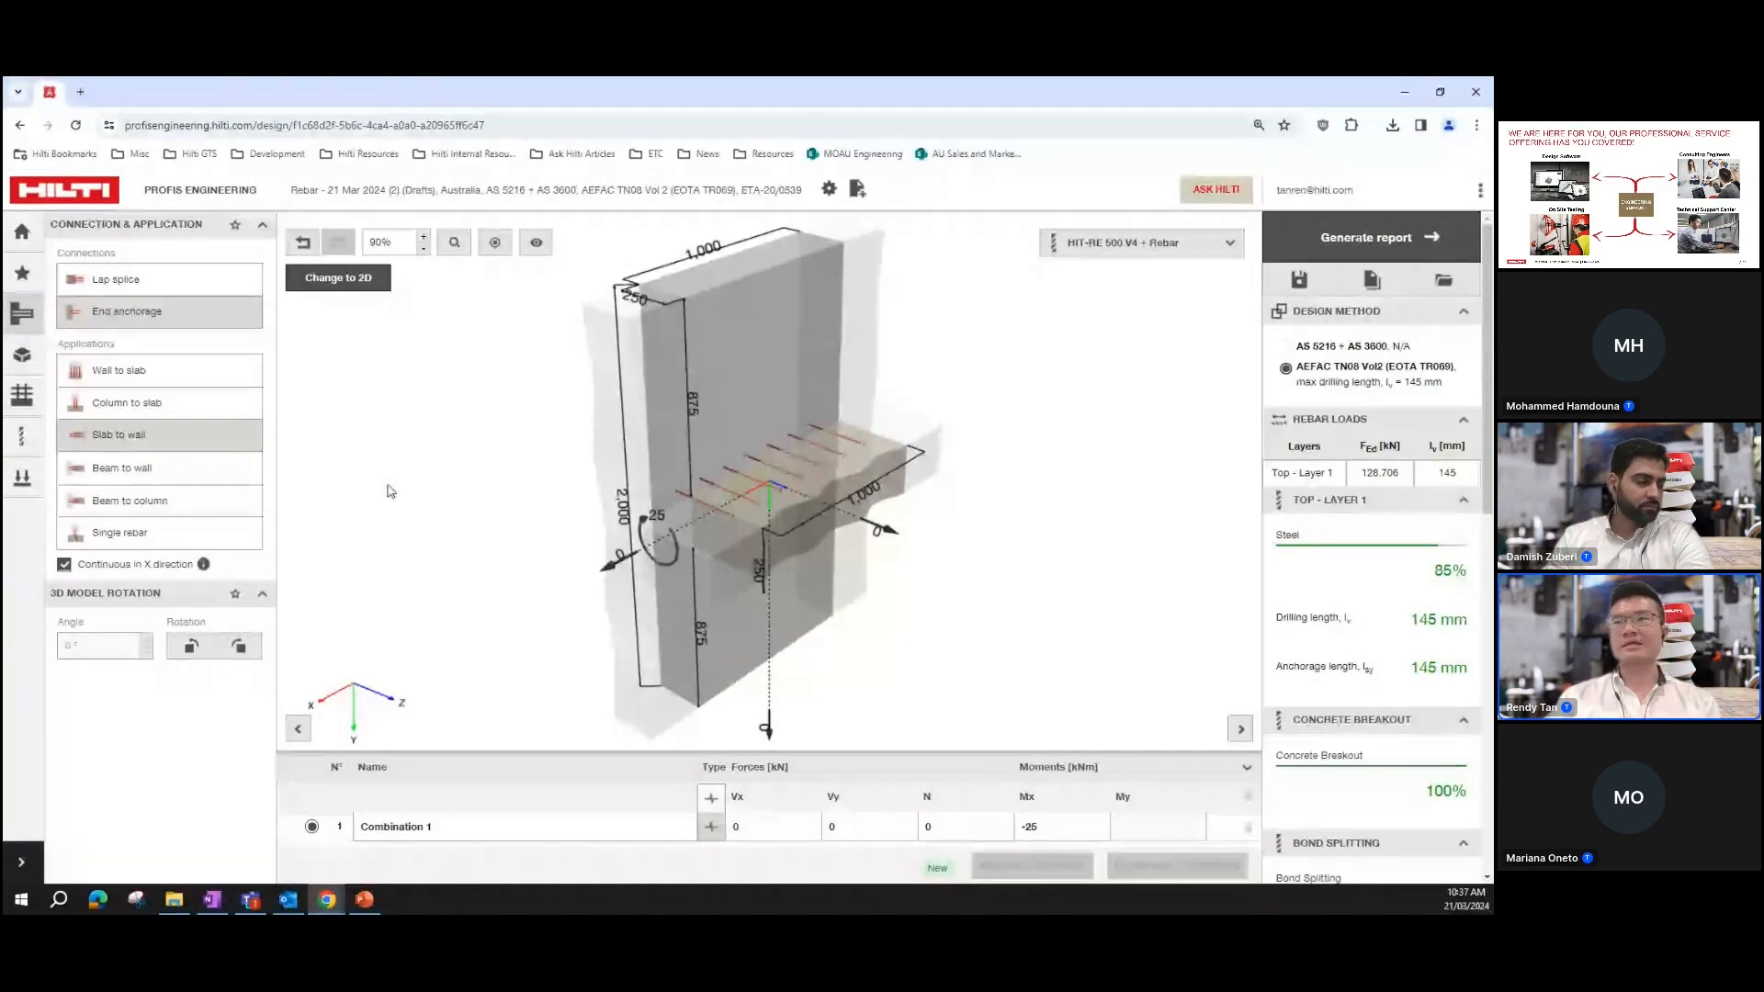
Step: Review the reinforcement, product and load settings of the slab-to-wall end anchorage, and return to the connection and application settings
click(23, 395)
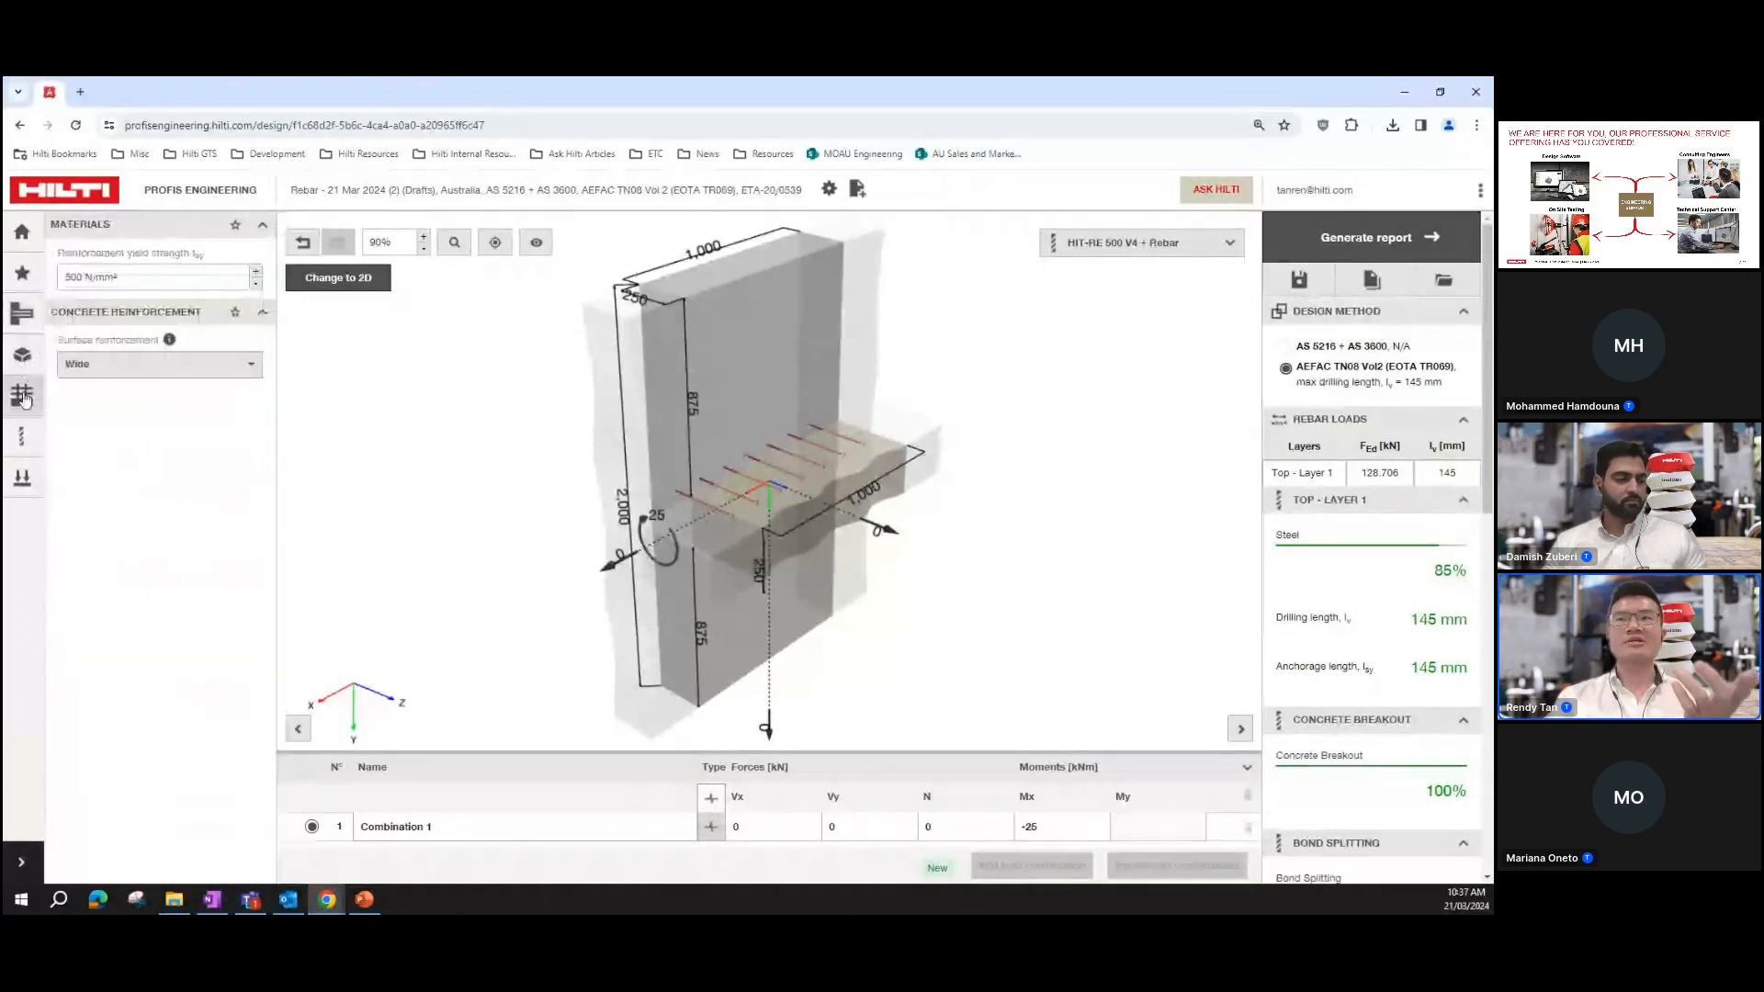
click(24, 438)
click(22, 479)
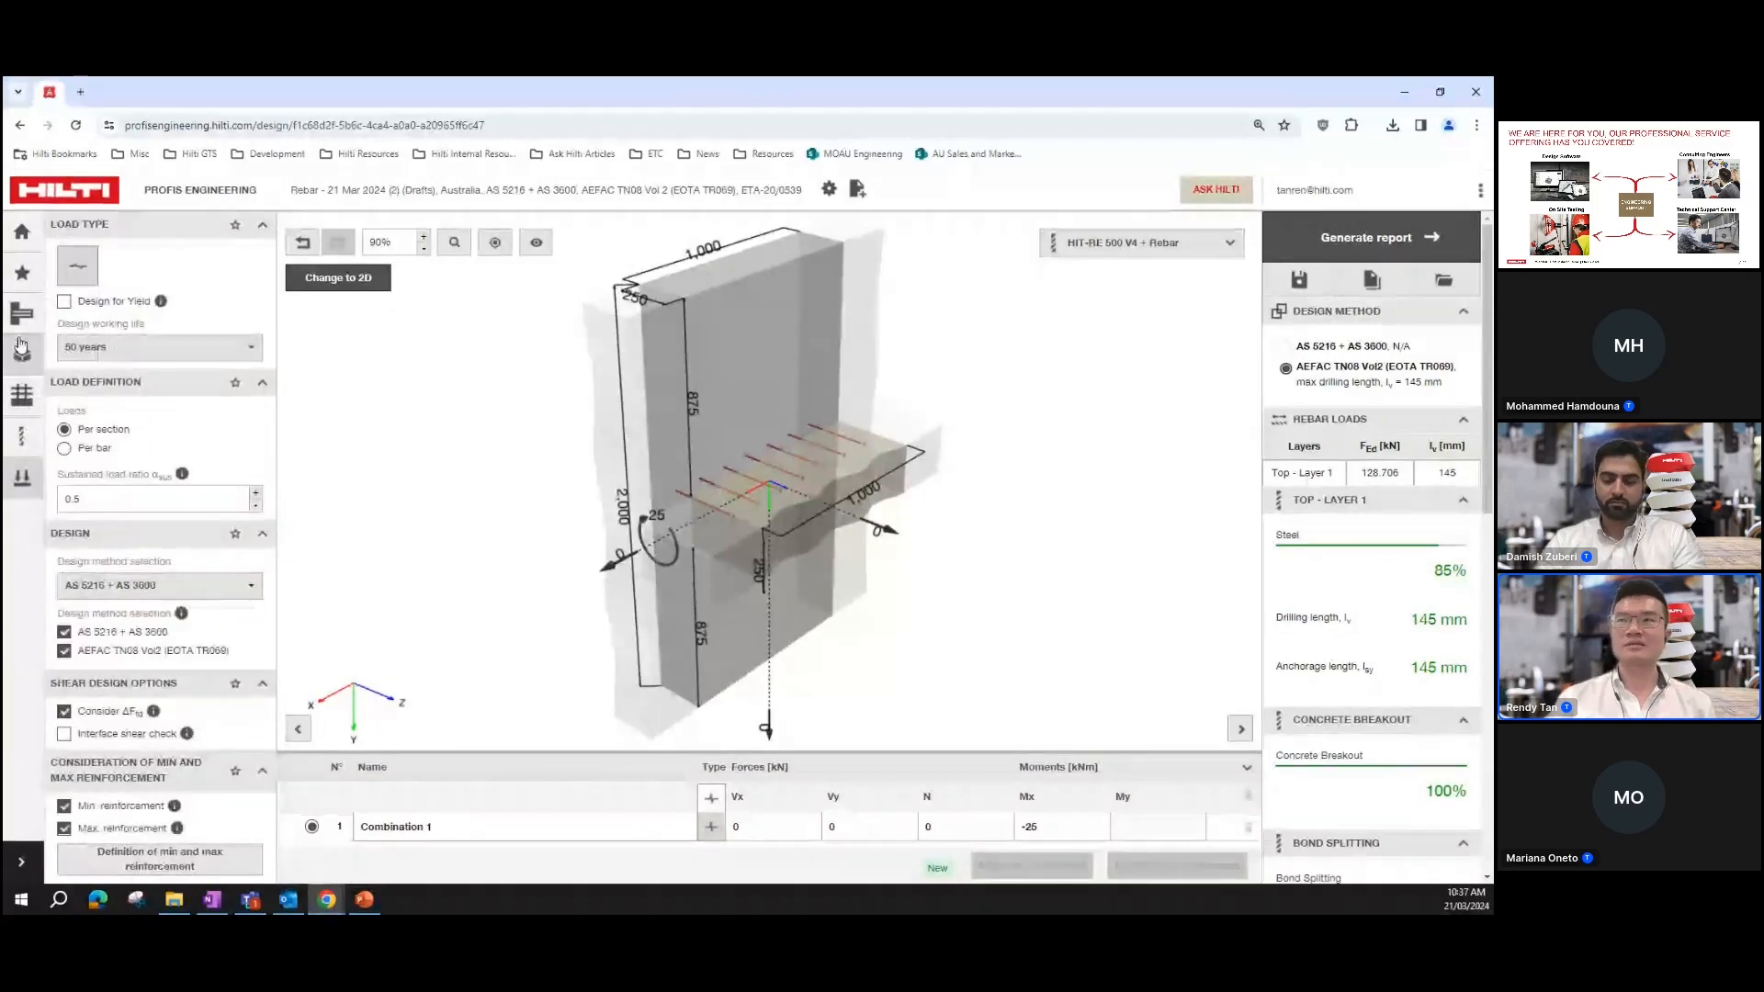
click(21, 320)
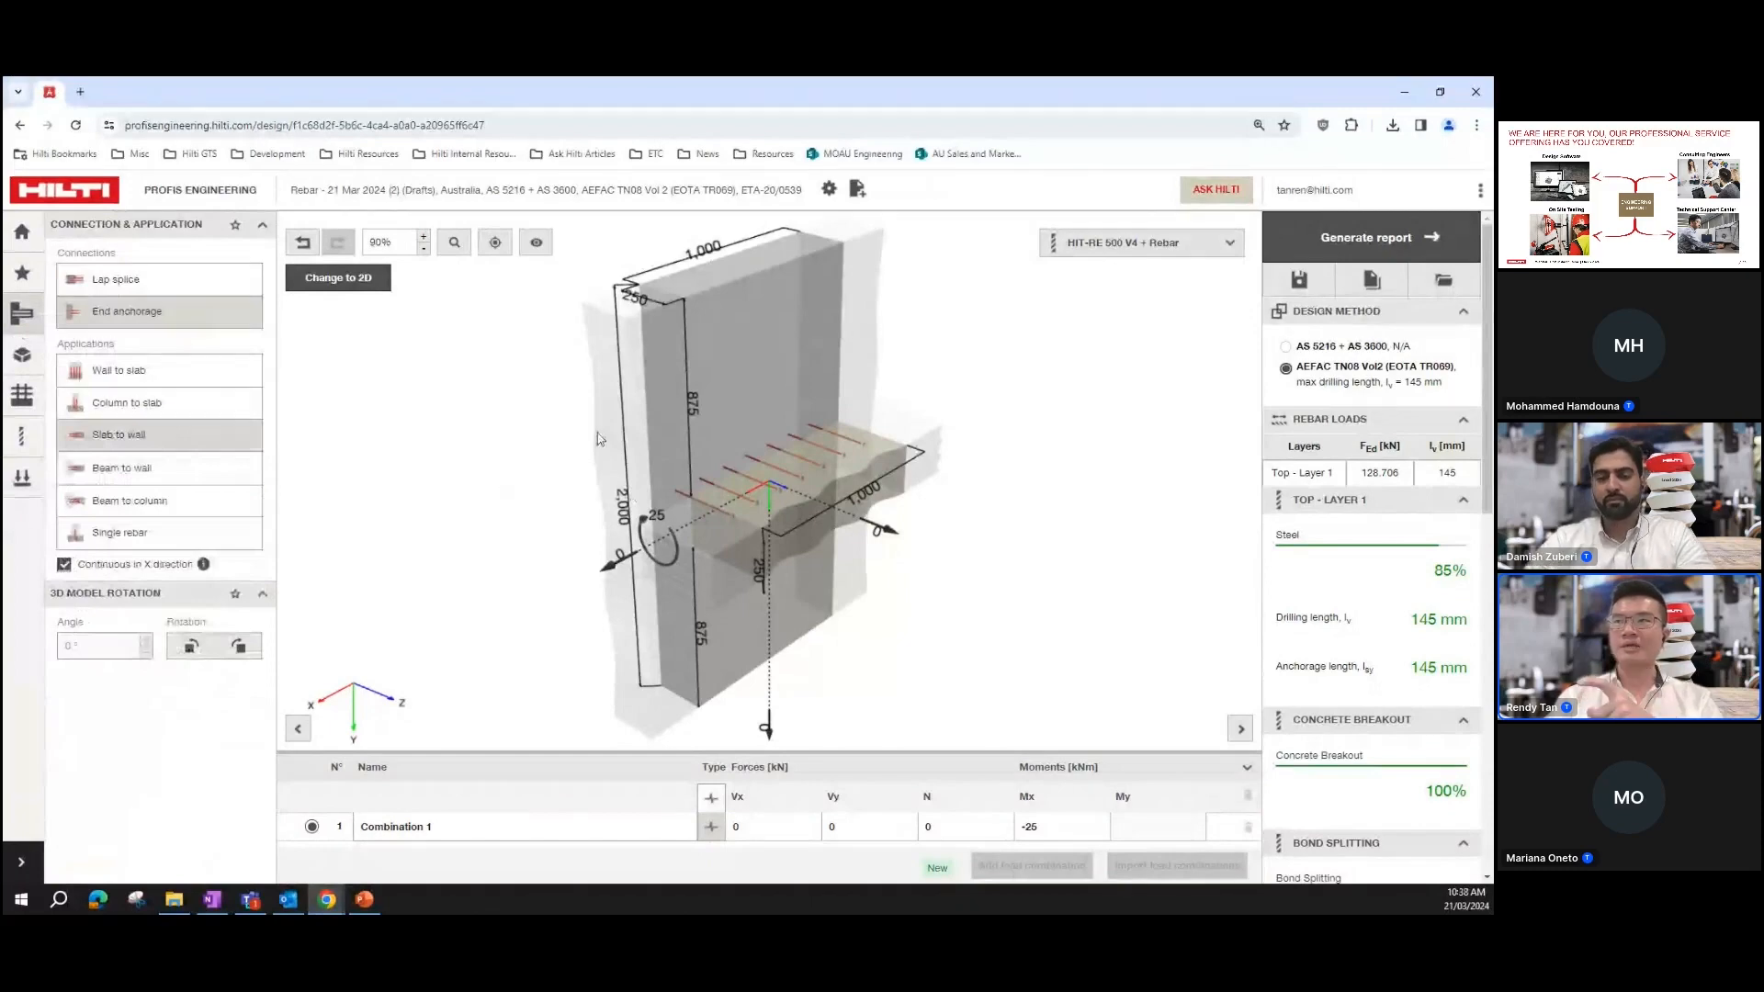
Step: Examine the end anchorage verification results for steel, drilling length, anchorage length, concrete breakout and bond splitting
scroll(1122, 393, down, 1)
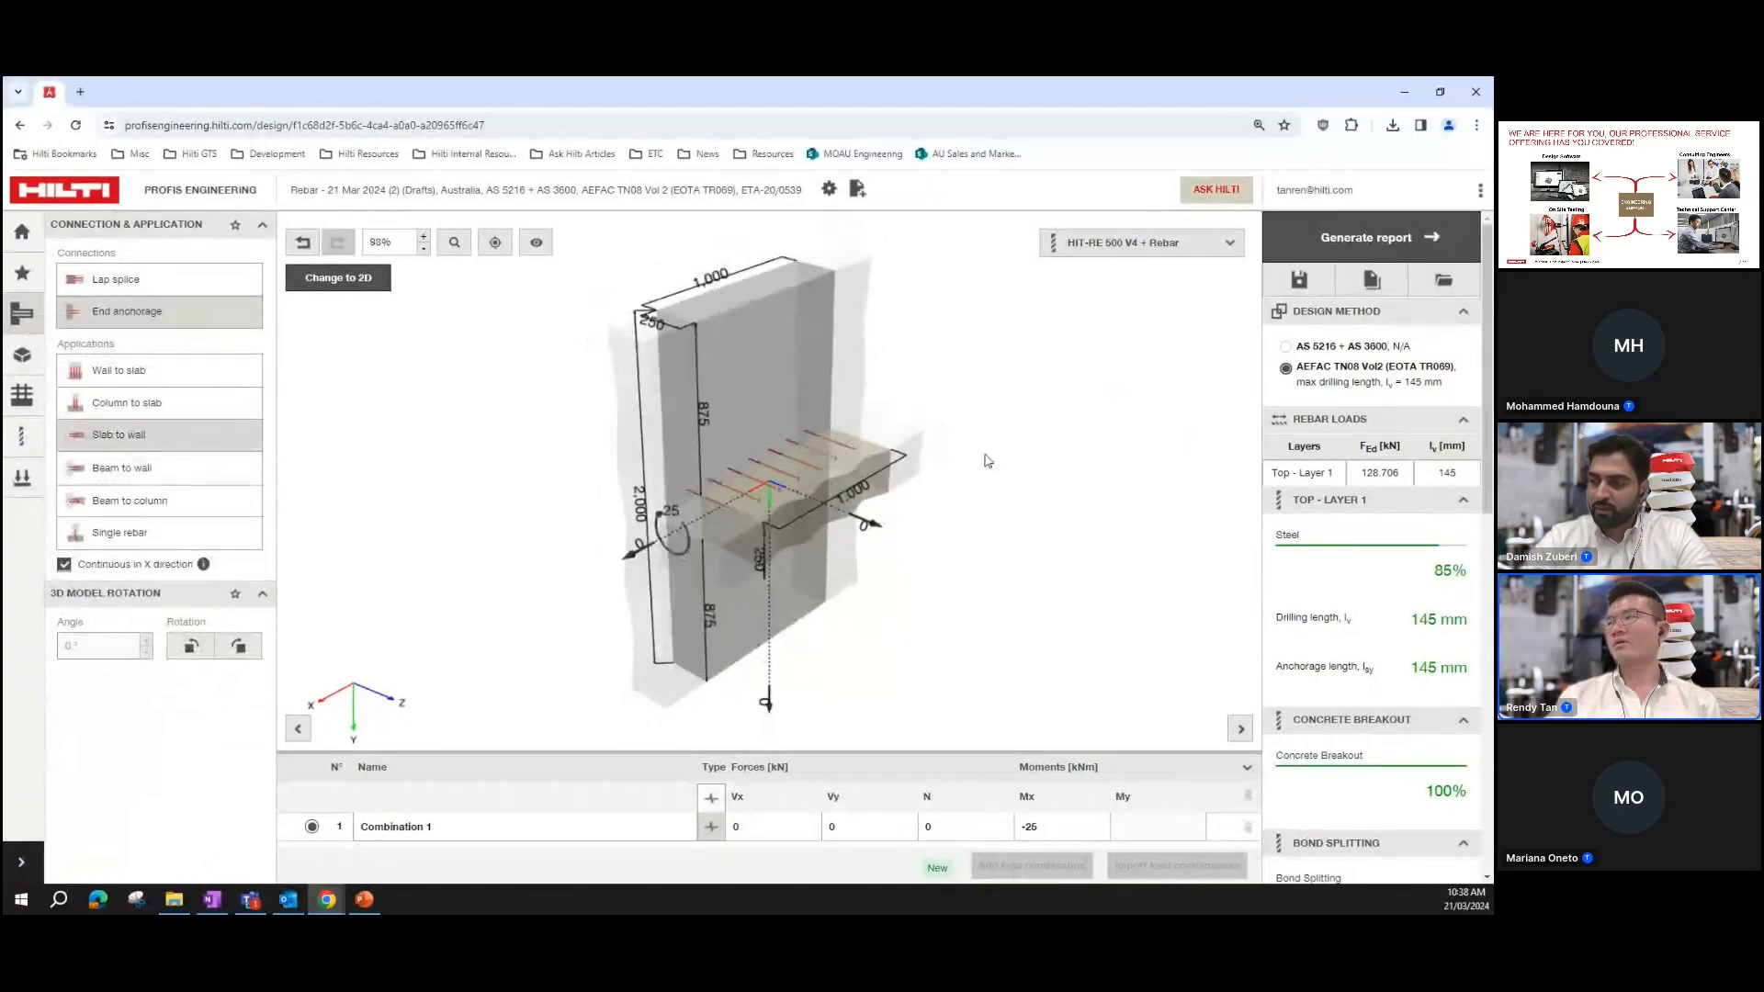
scroll(1461, 469, down, 3)
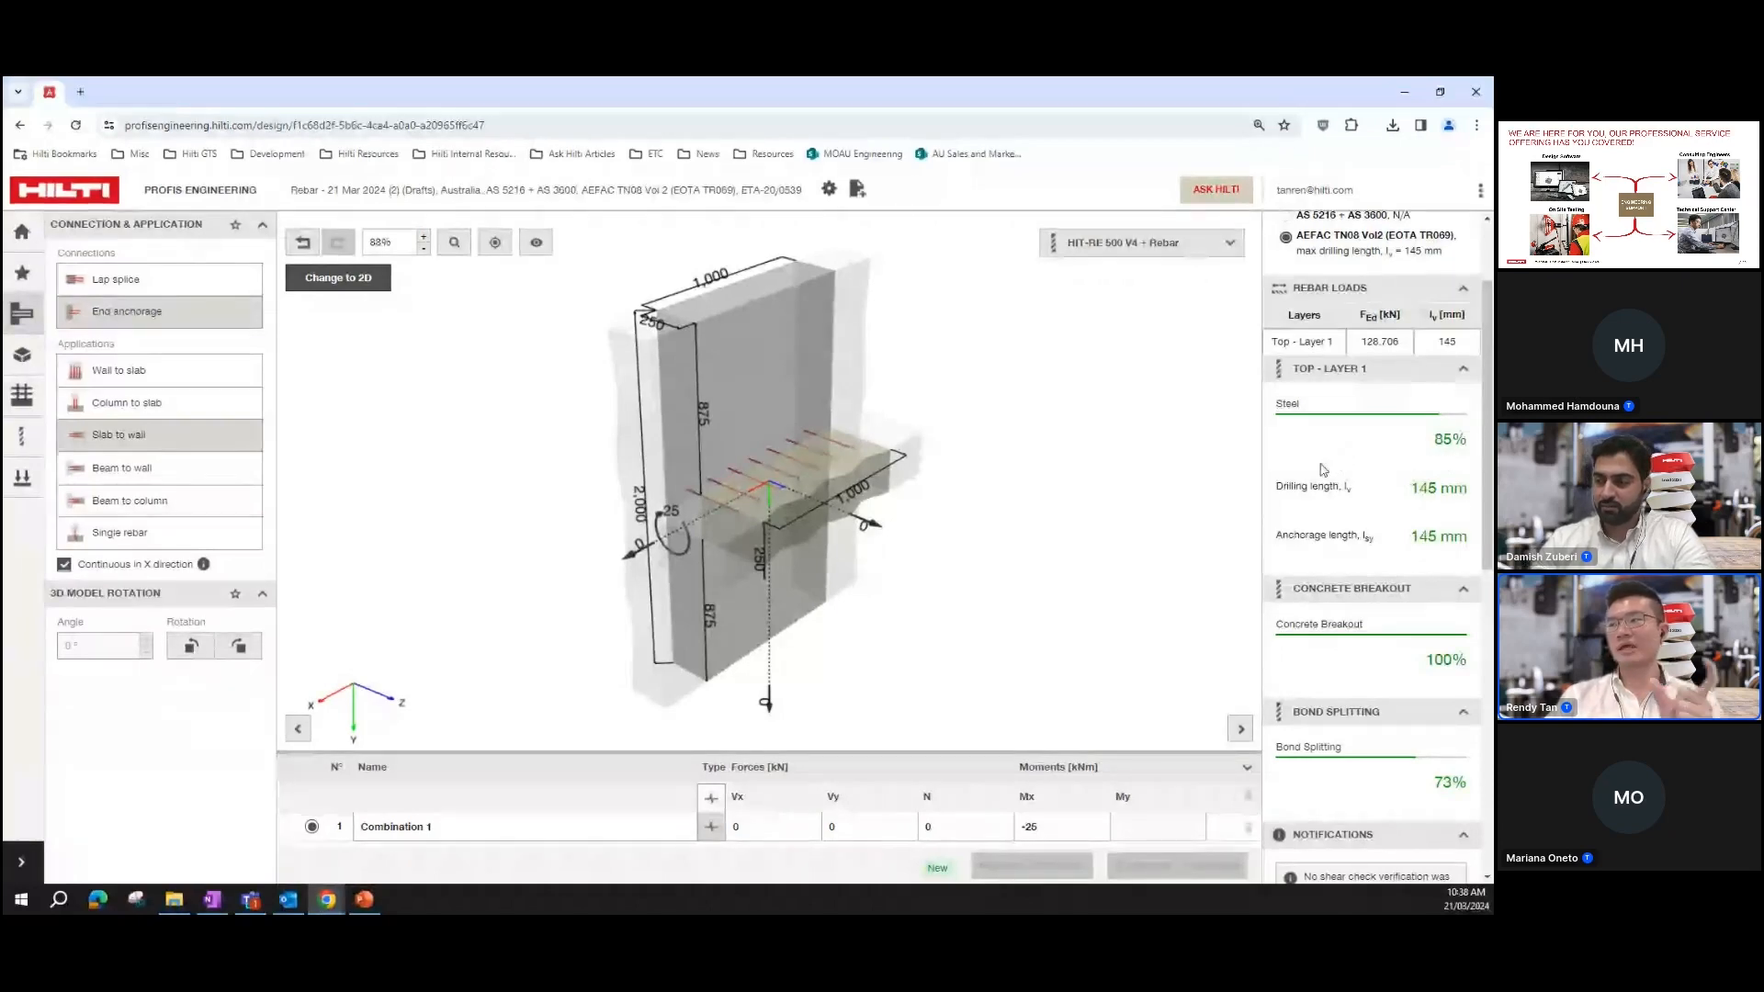
scroll(1490, 470, up, 1)
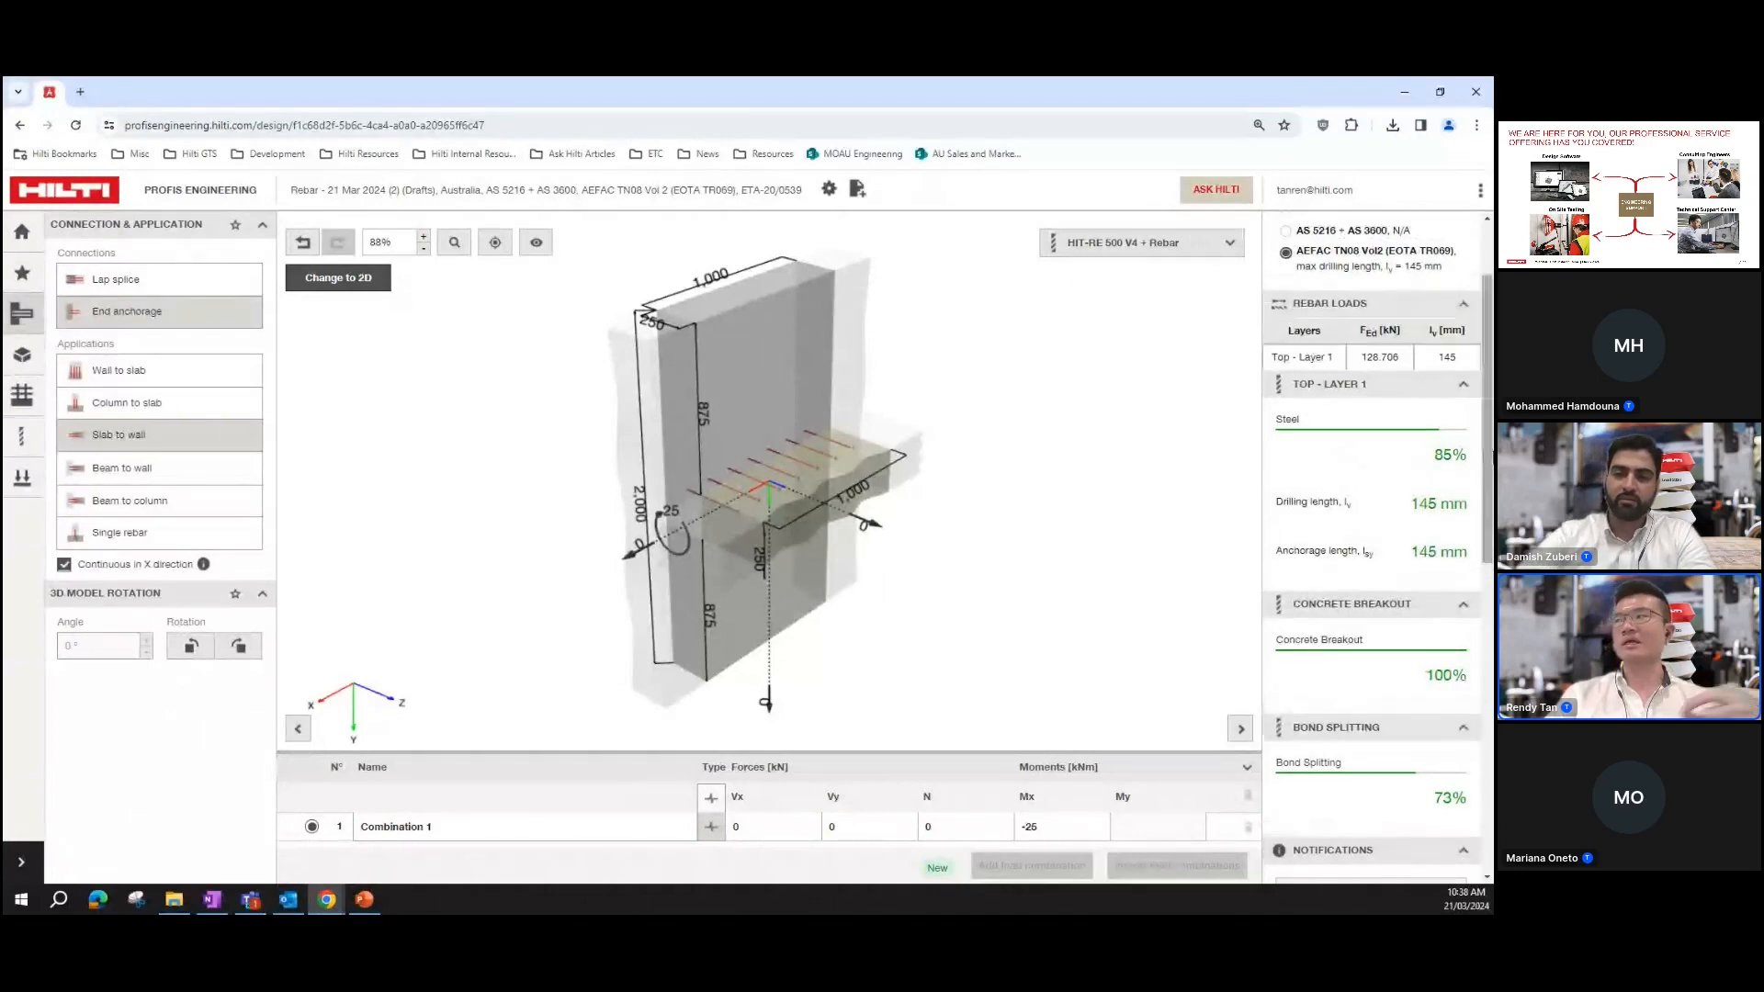
scroll(1355, 413, down, 1)
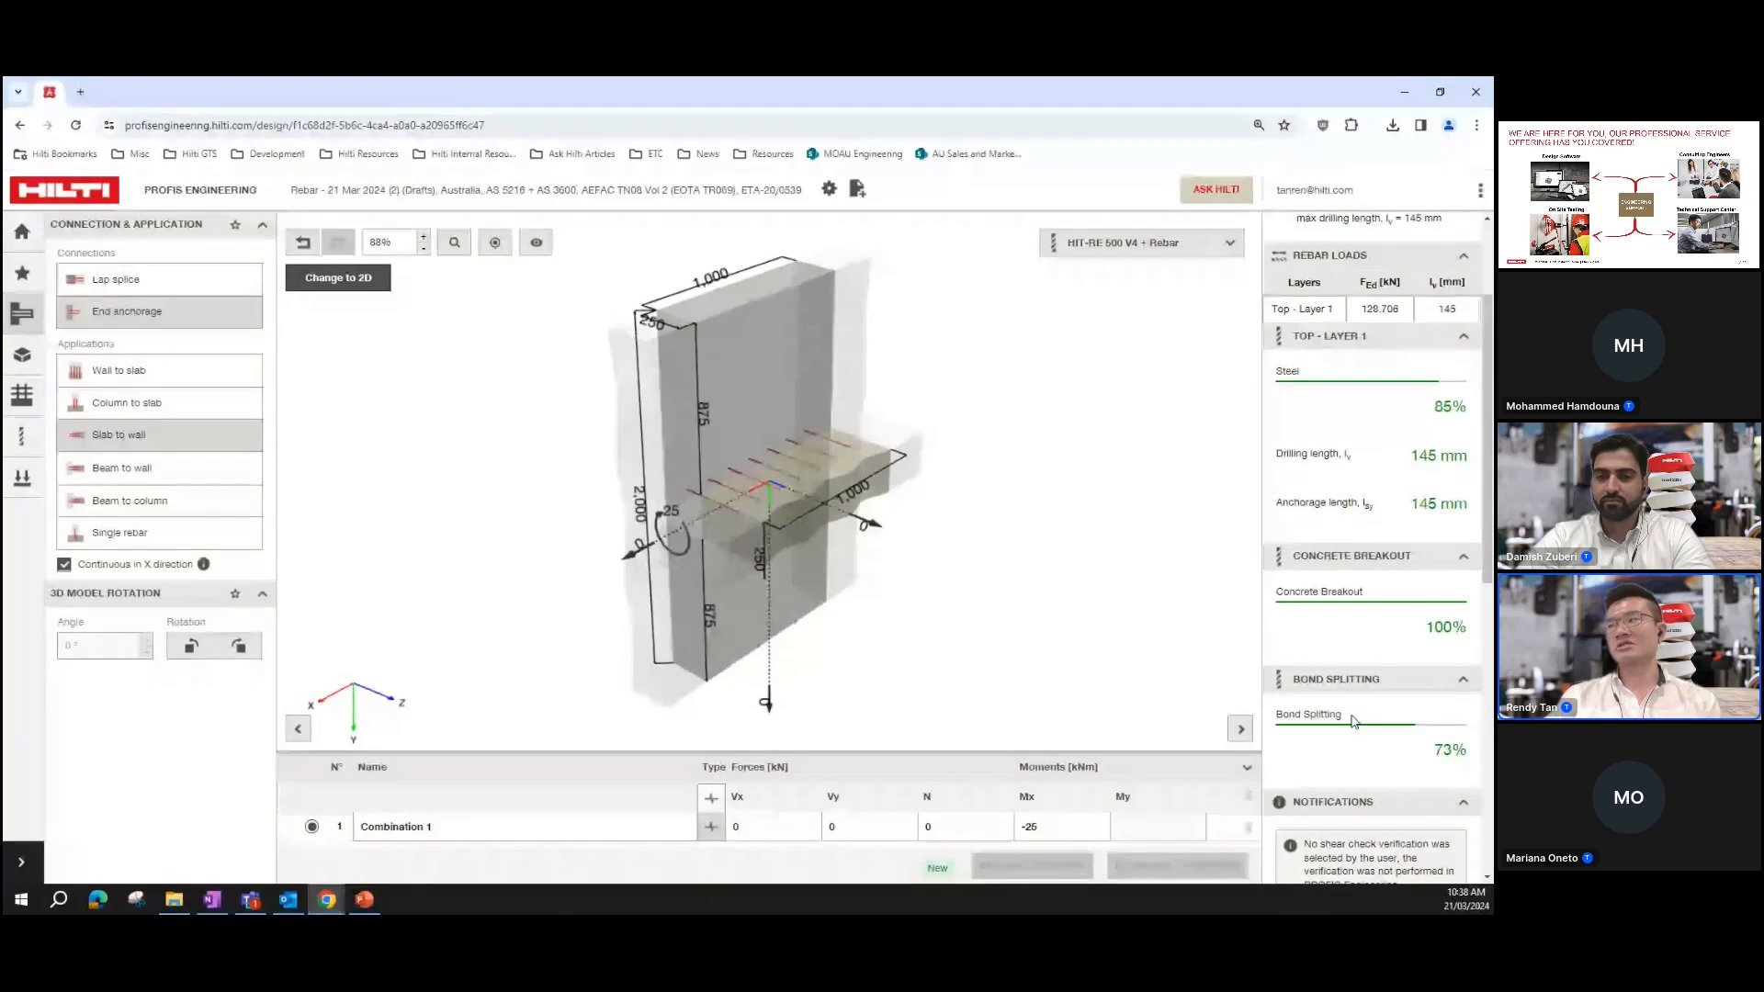
scroll(1391, 597, down, 1)
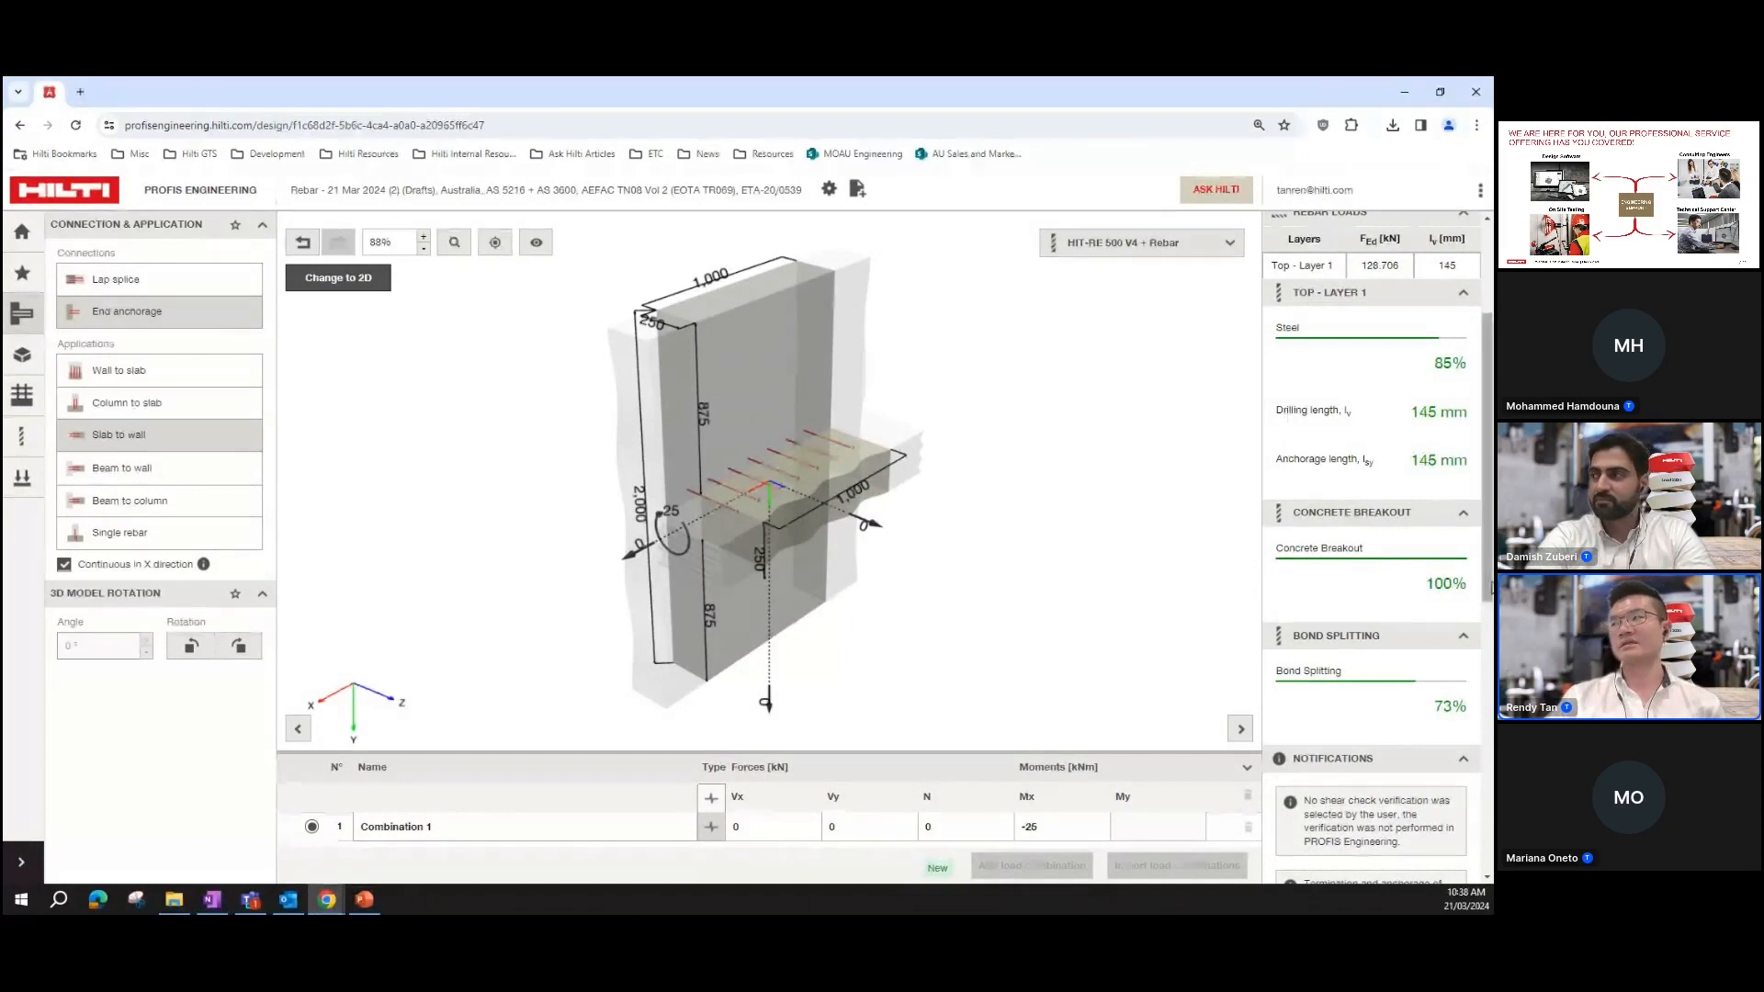
drag(1489, 583, 1490, 499)
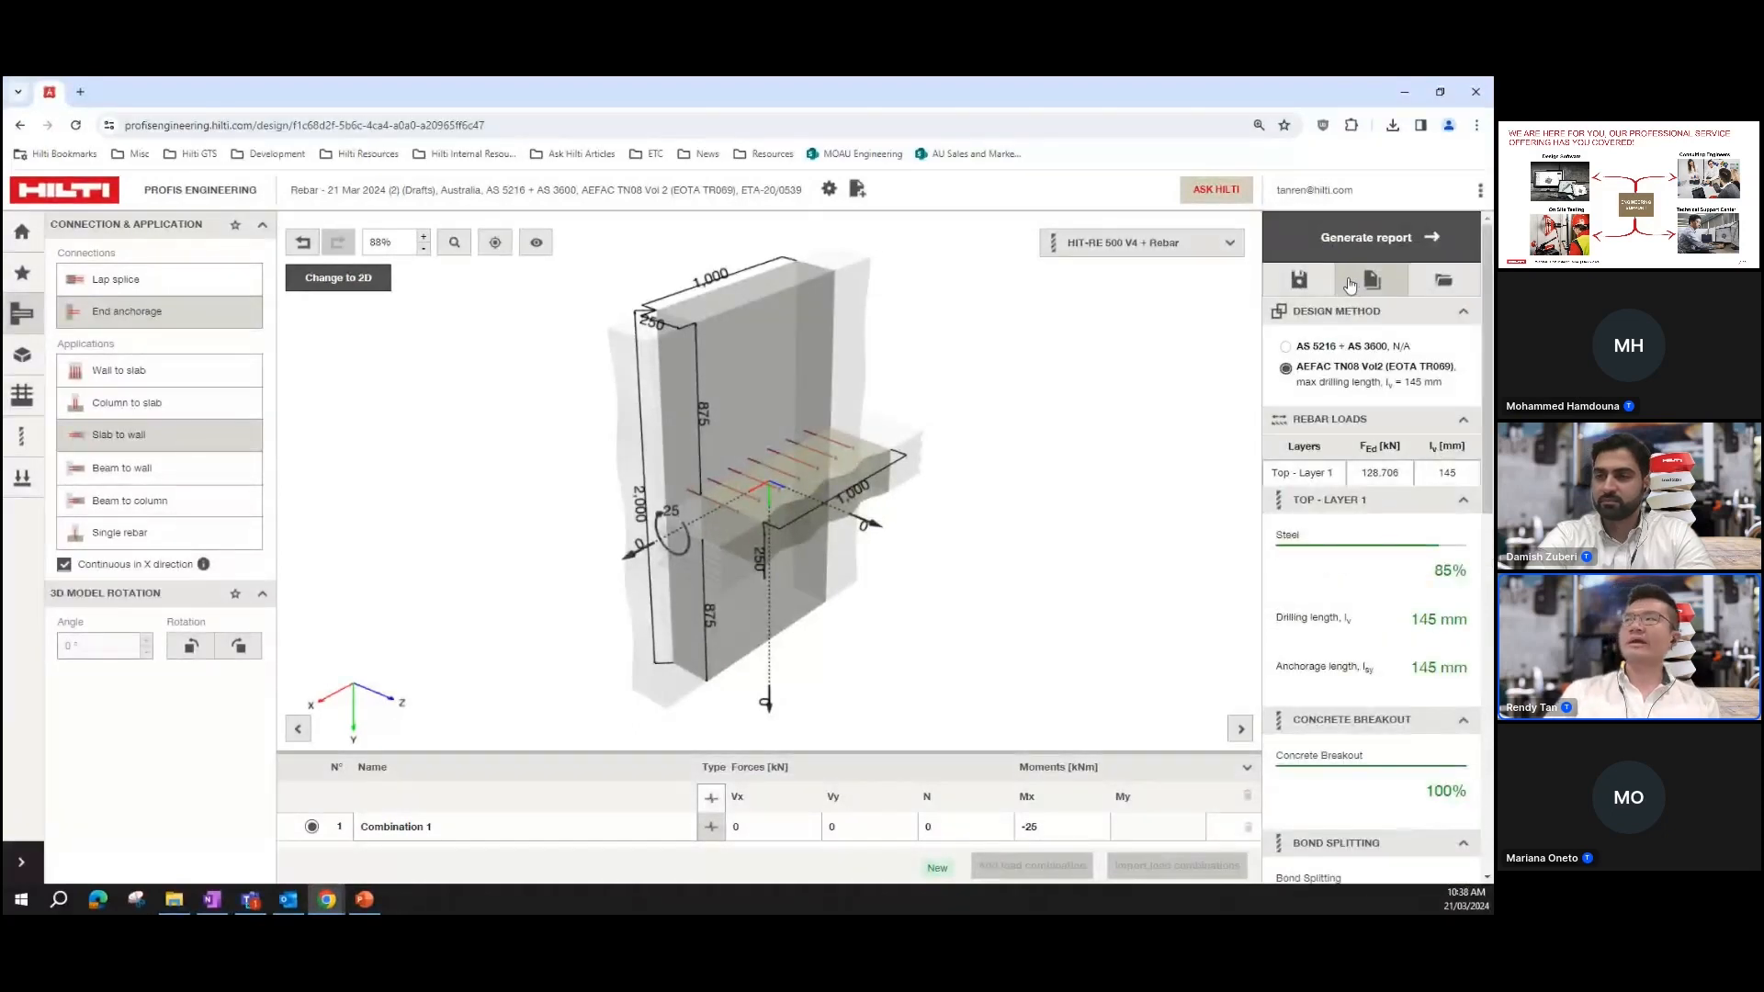
Step: Open the report generation options and review the Details and Custom comments sections
click(1344, 246)
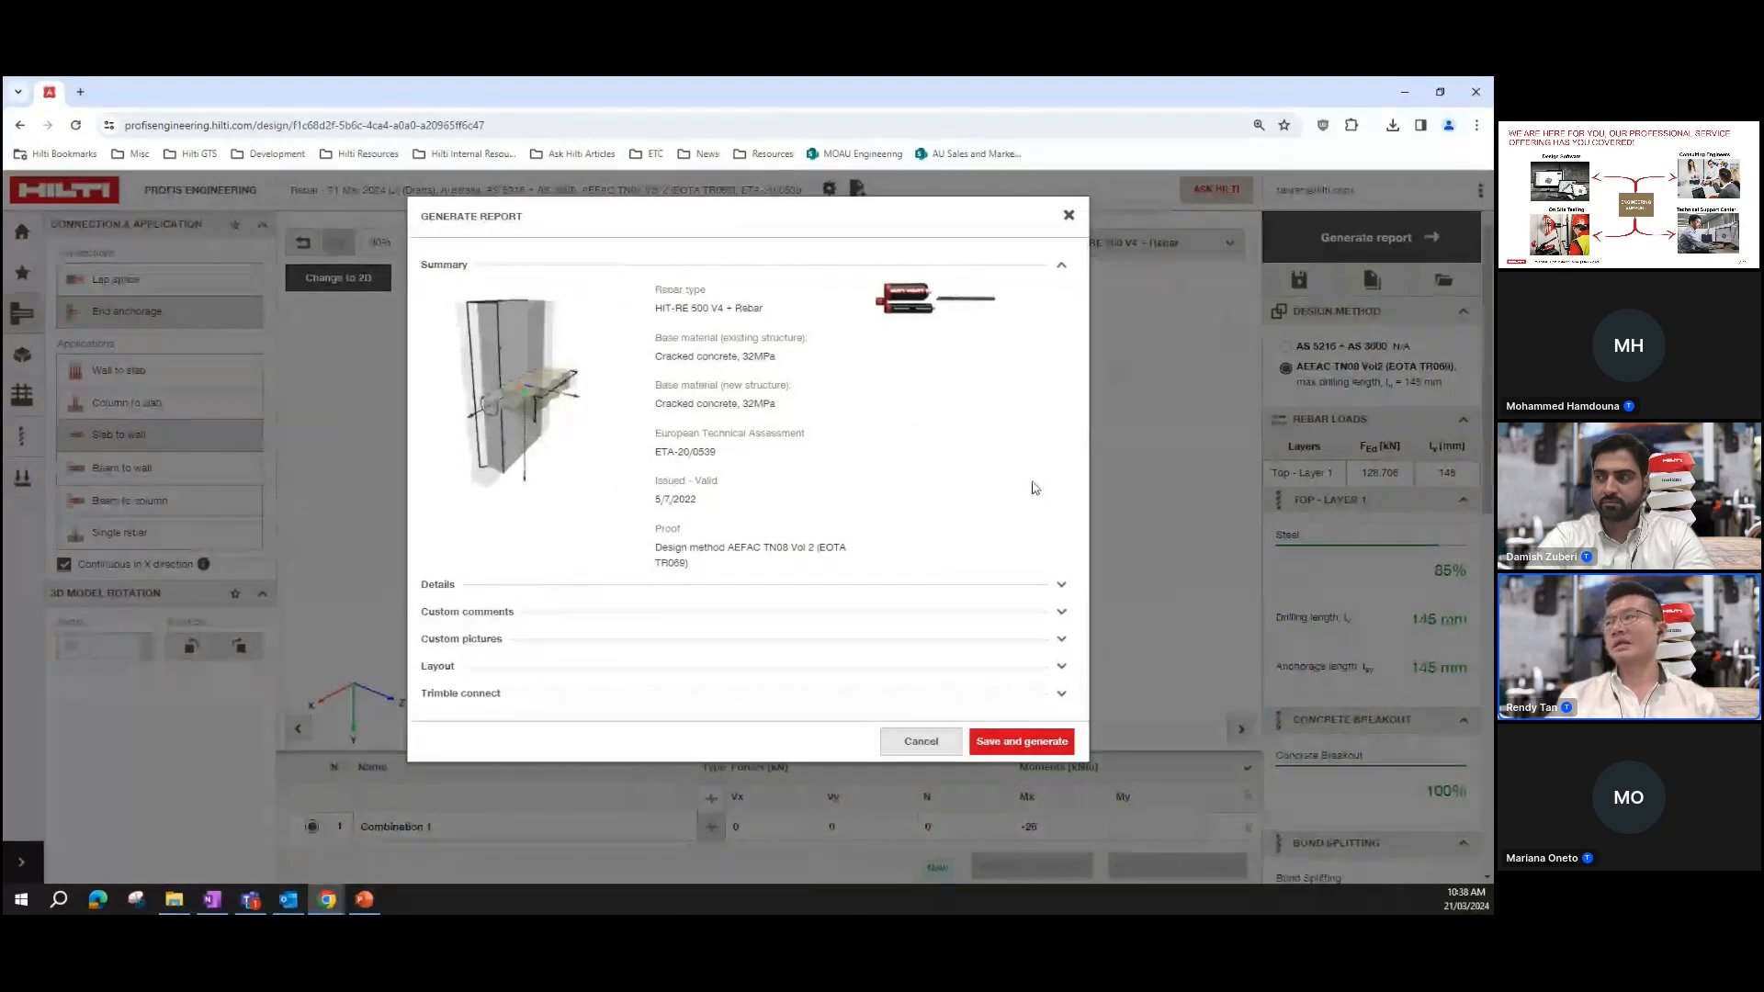
click(1061, 586)
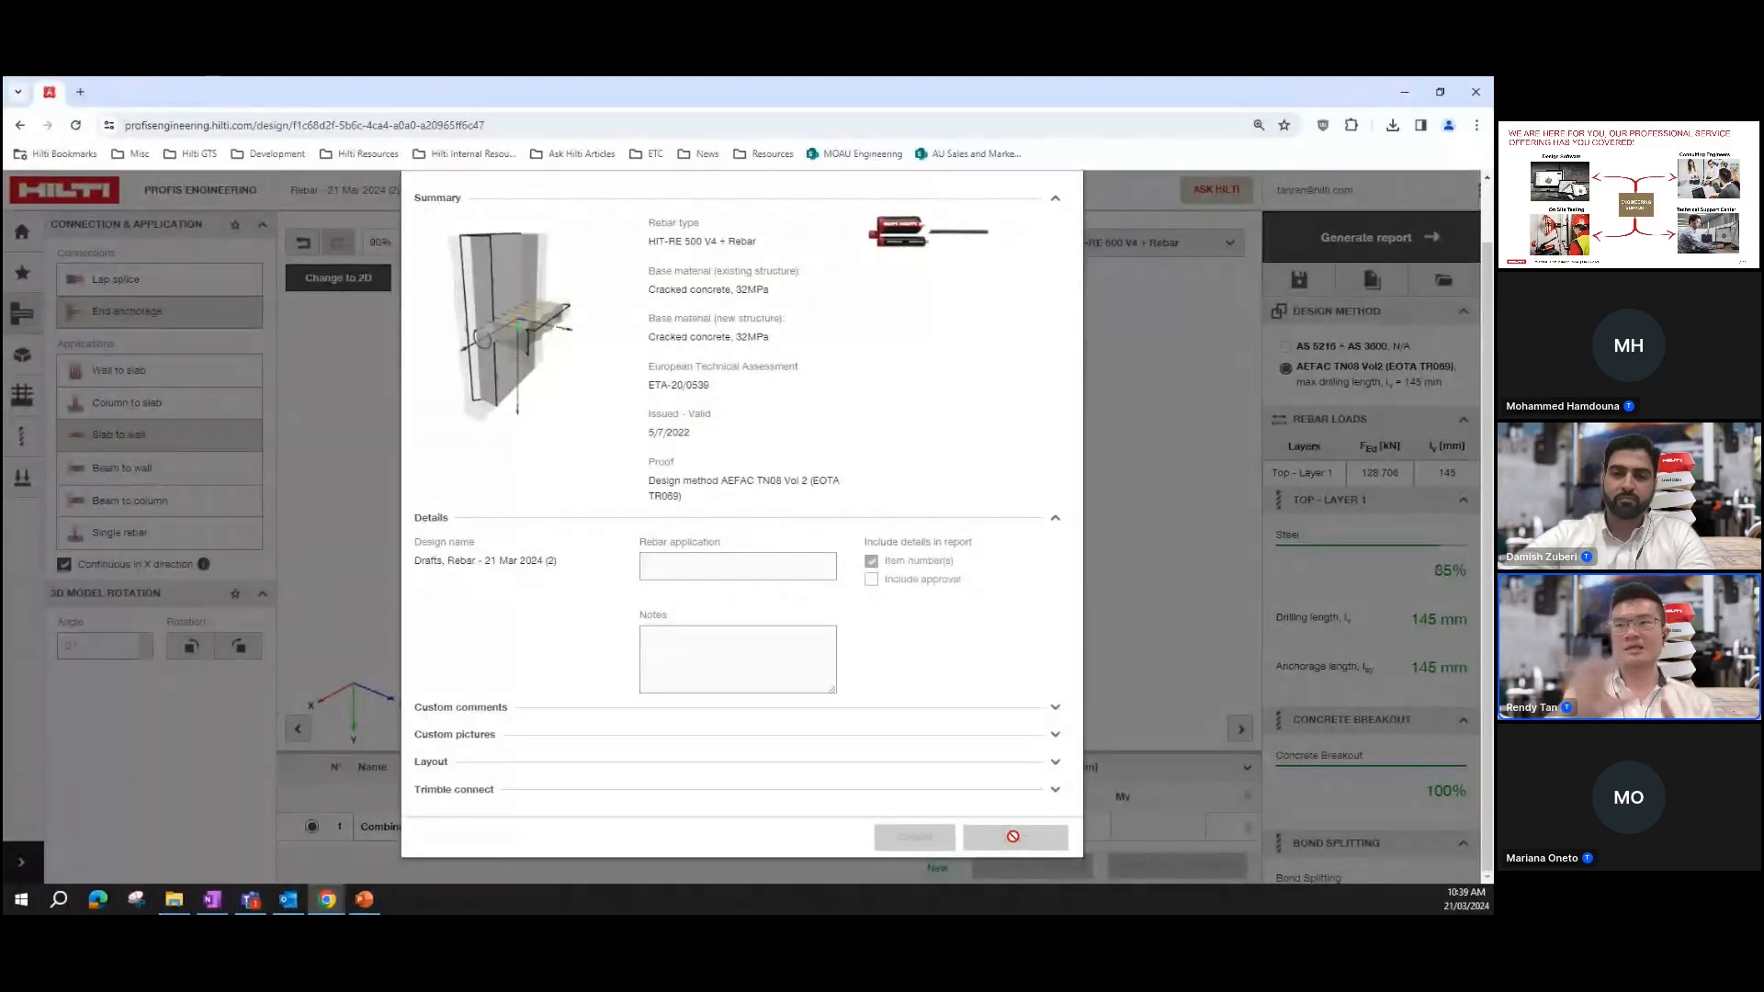
click(1055, 707)
scroll(1063, 684, down, 2)
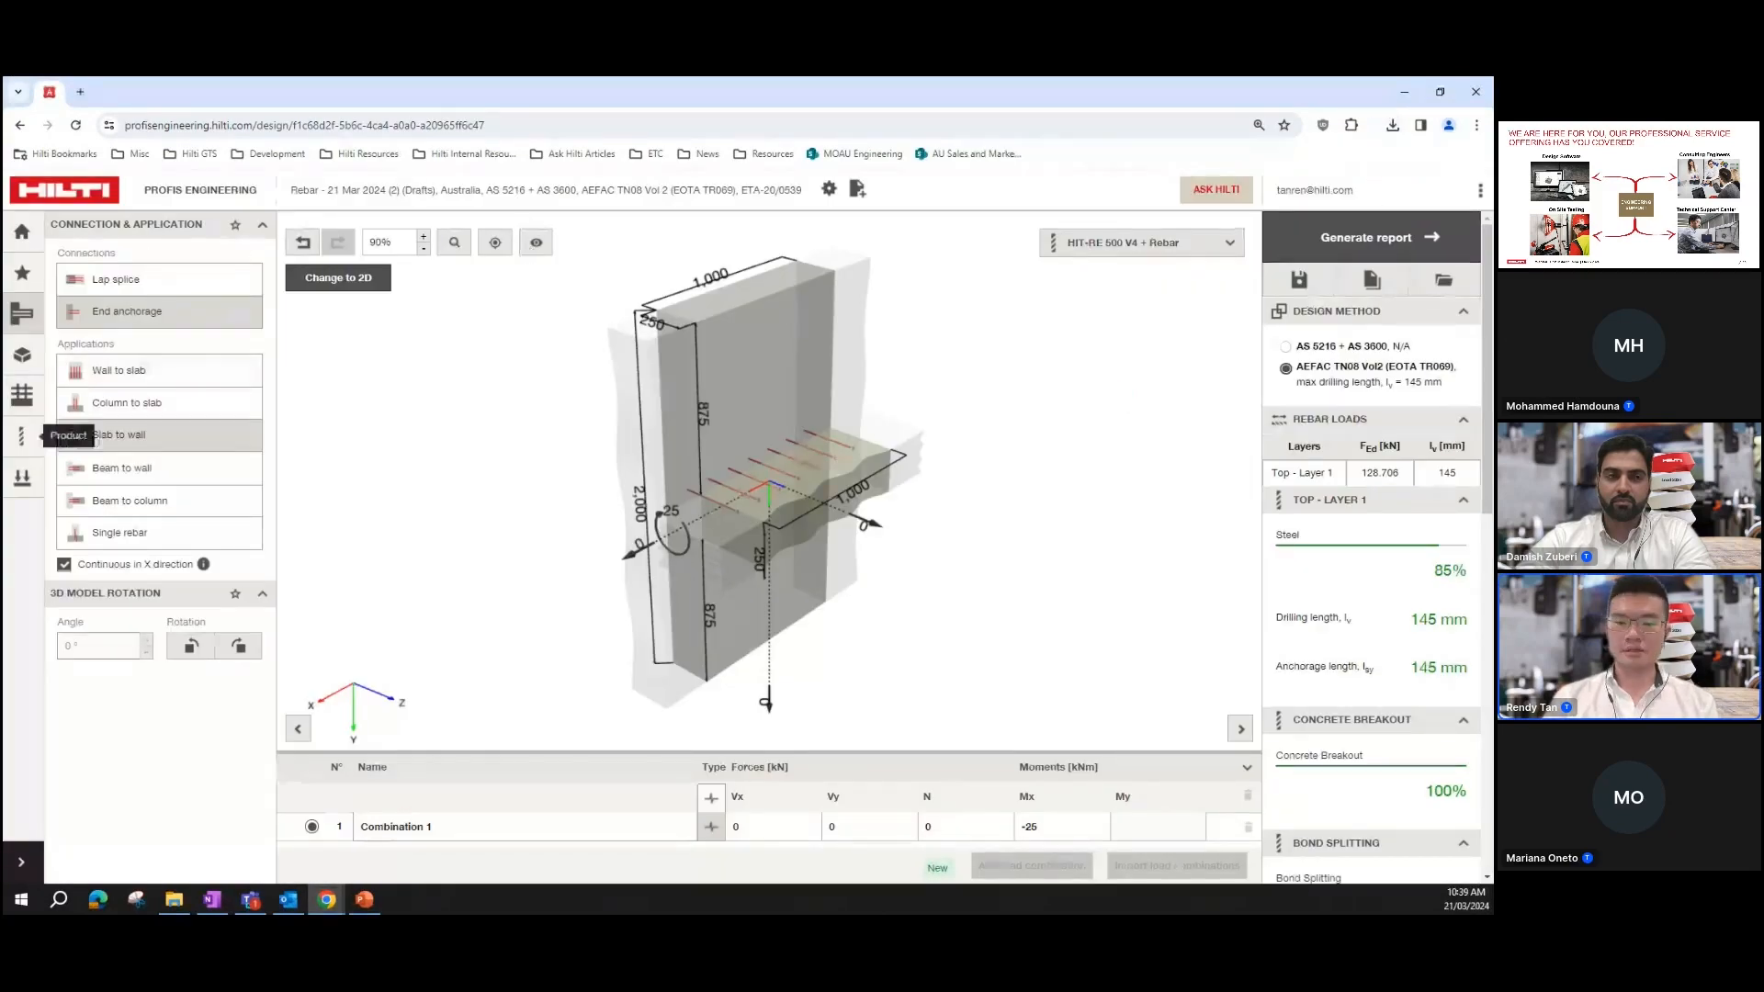
Step: Check the recent downloads for the generated rebar report and switch to its PDF in Adobe Acrobat
click(1393, 127)
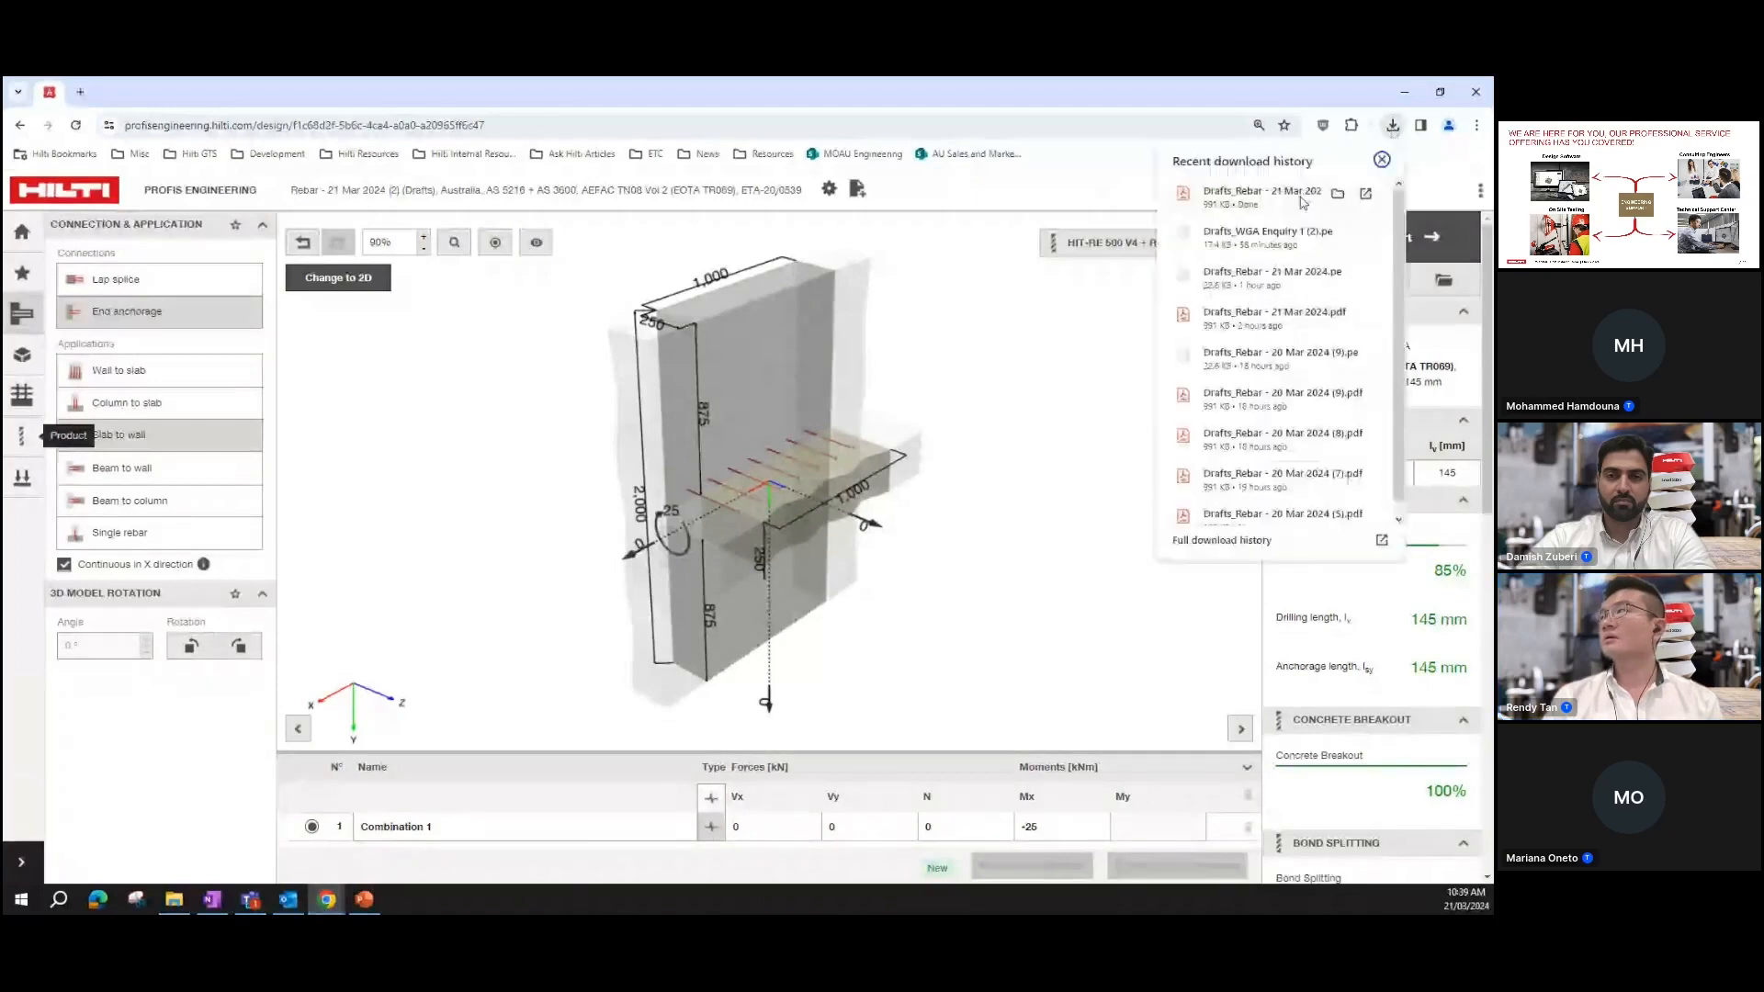
click(1381, 161)
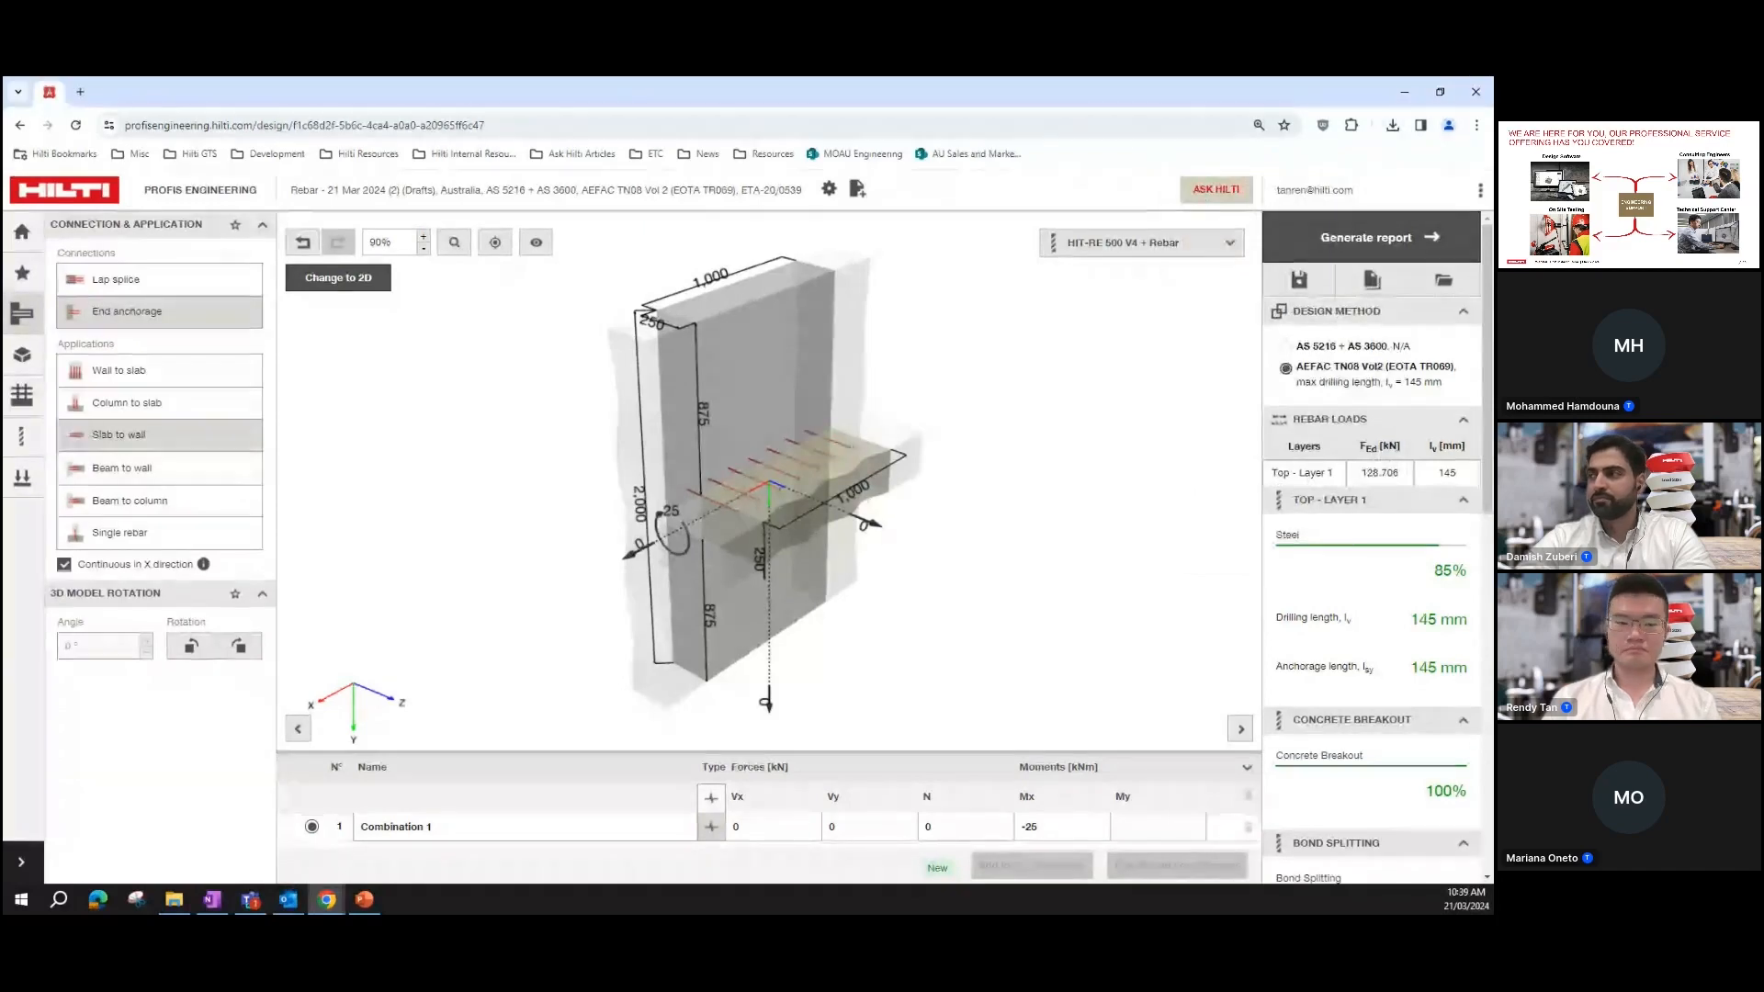
key(alt+Tab)
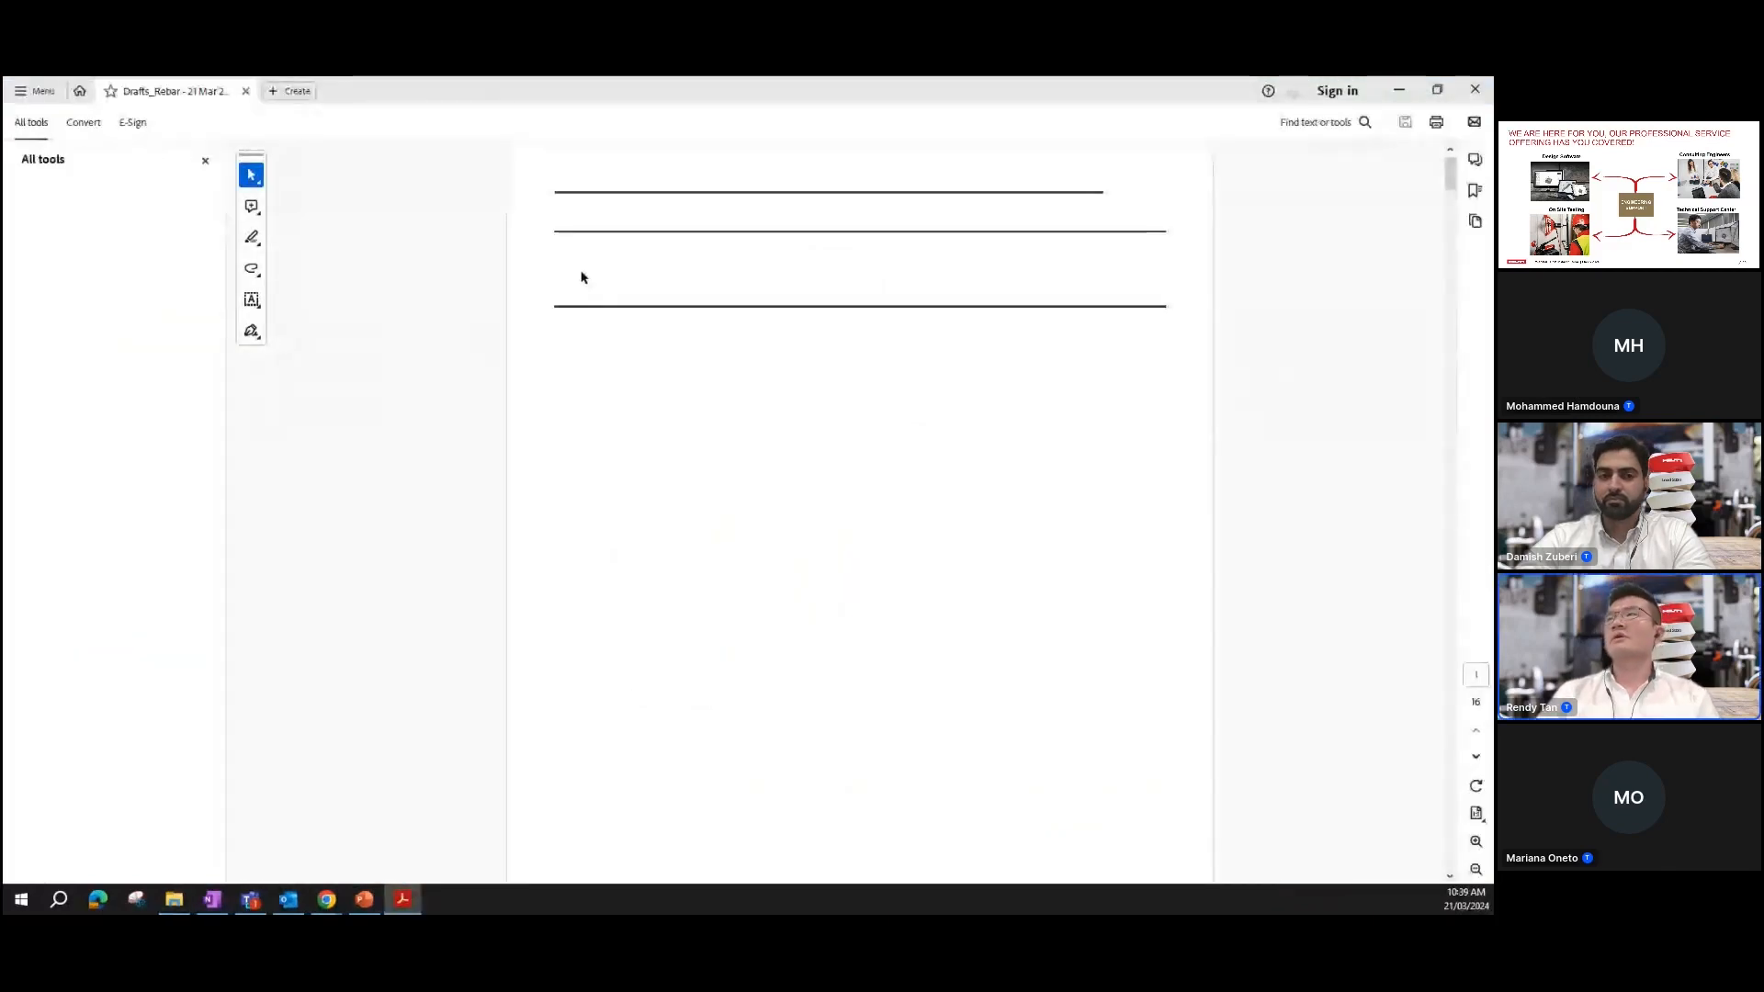
ctrl+scroll(551, 377, up, 2)
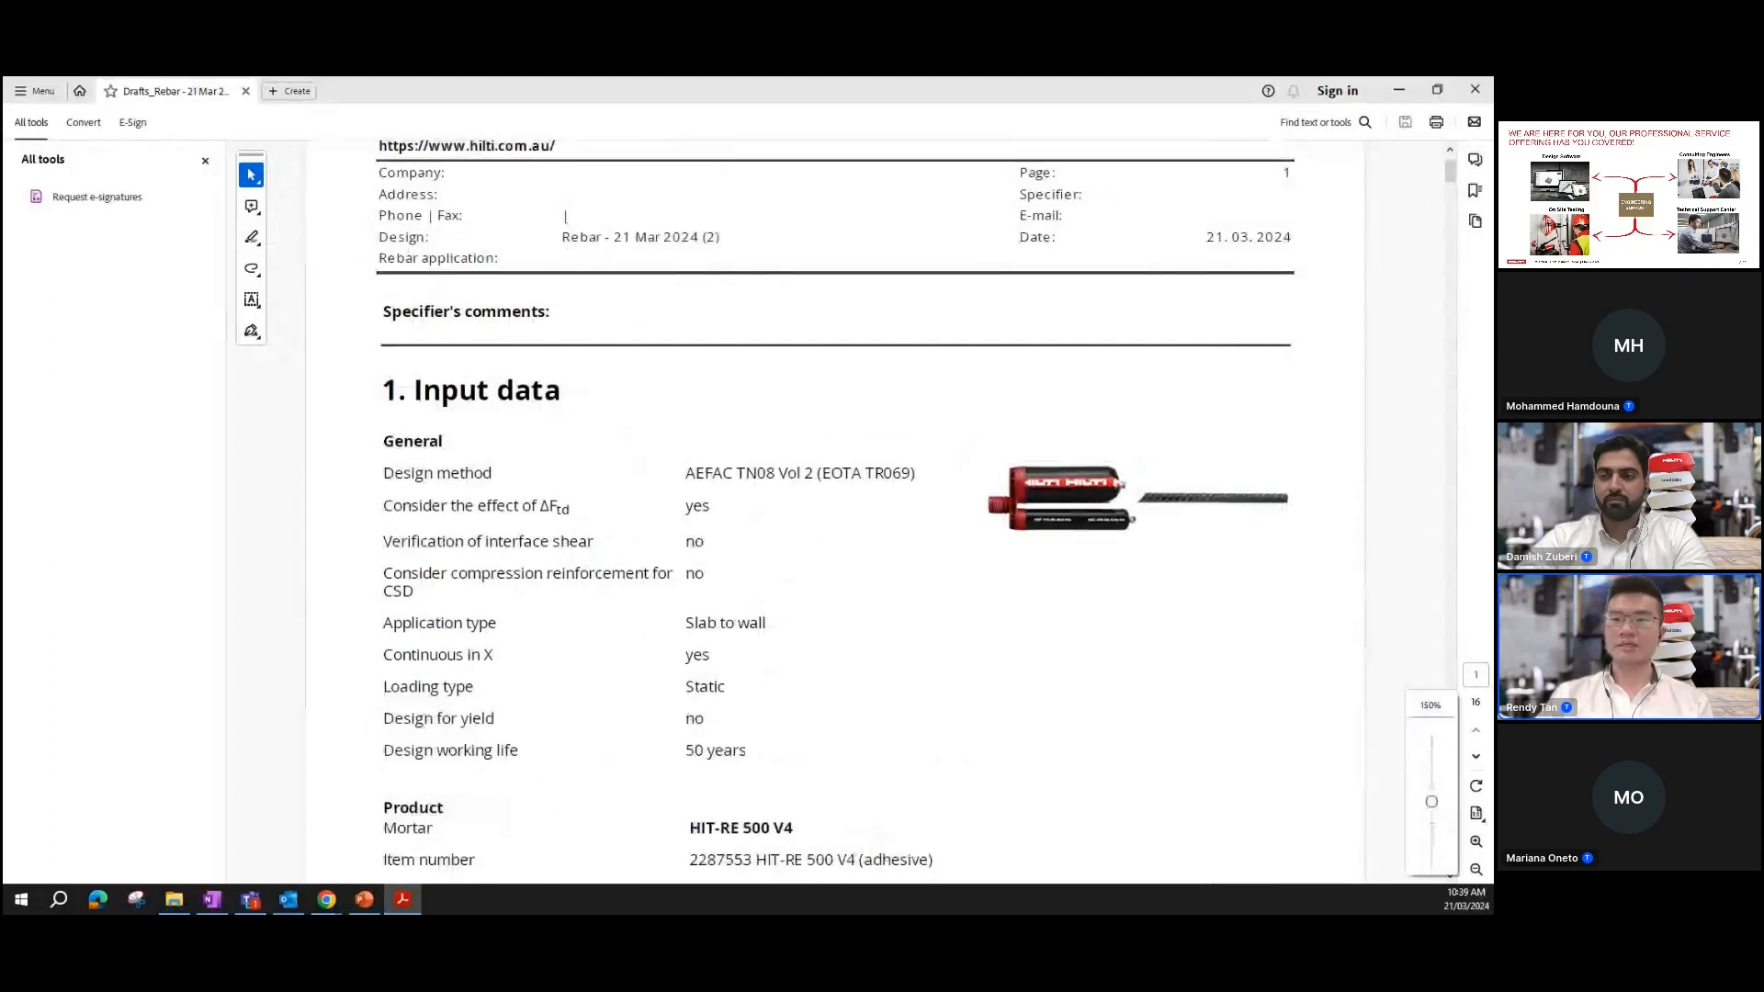
Step: Review the General input data of the report, including design method, interface shear, application type and design working life
scroll(807, 506, down, 1)
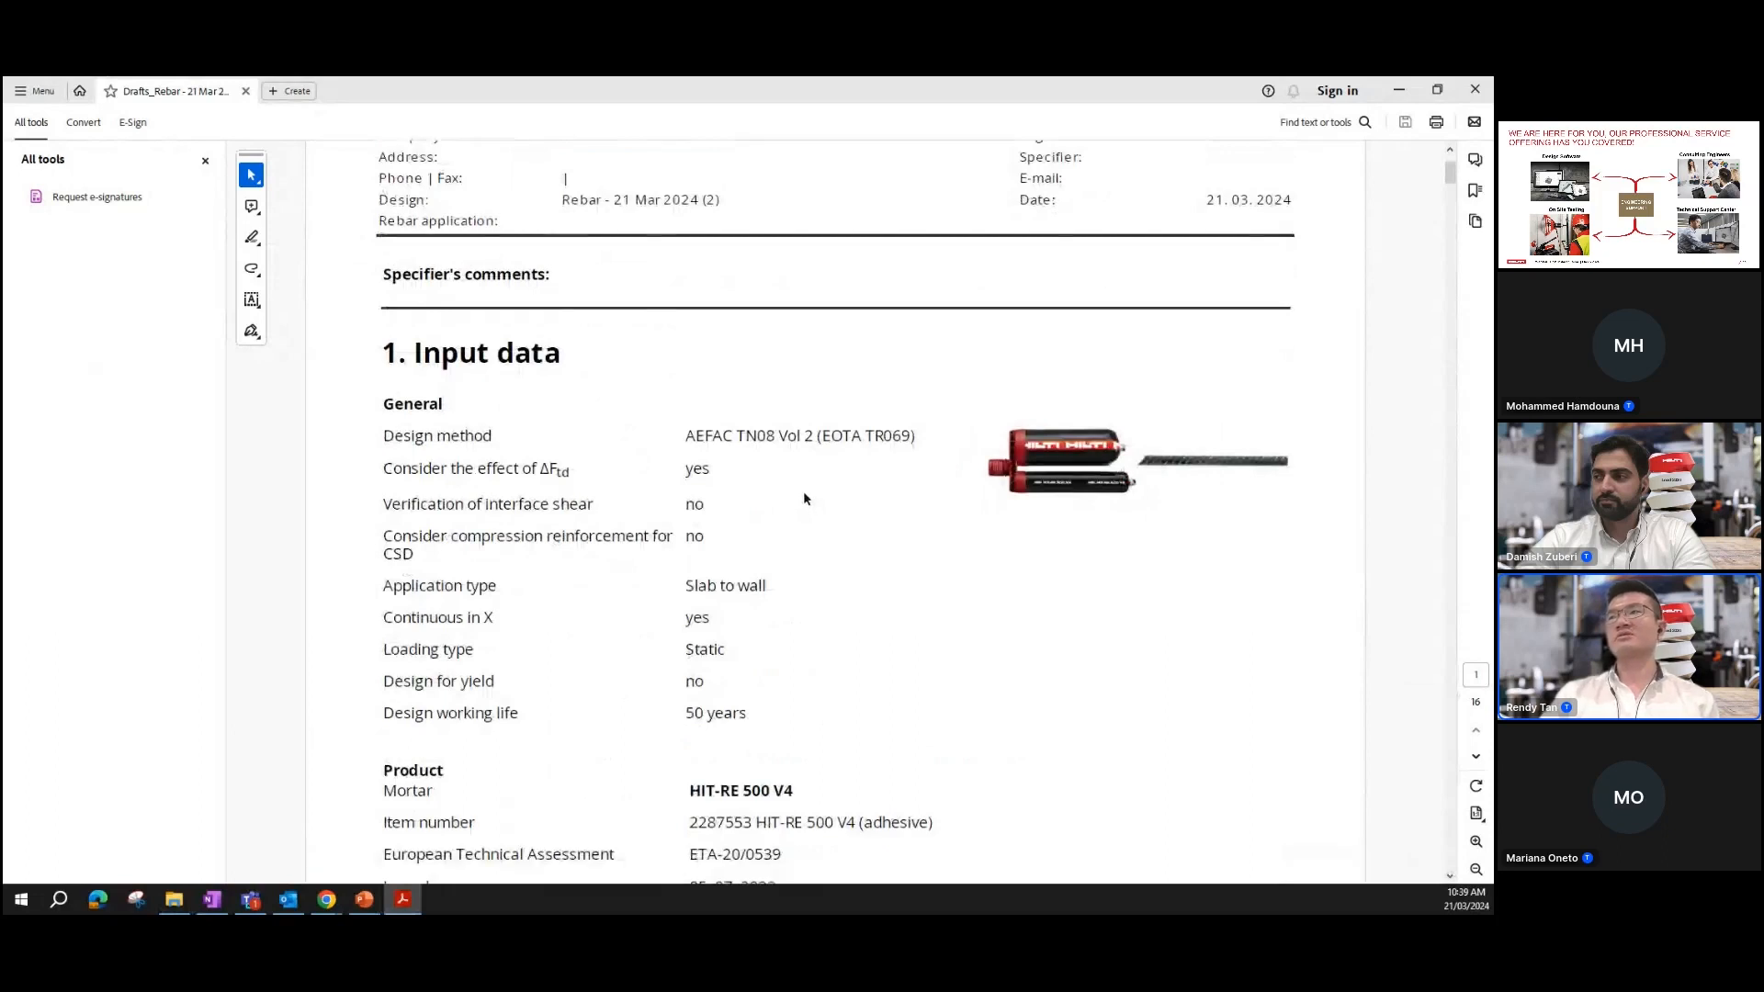
scroll(803, 496, down, 2)
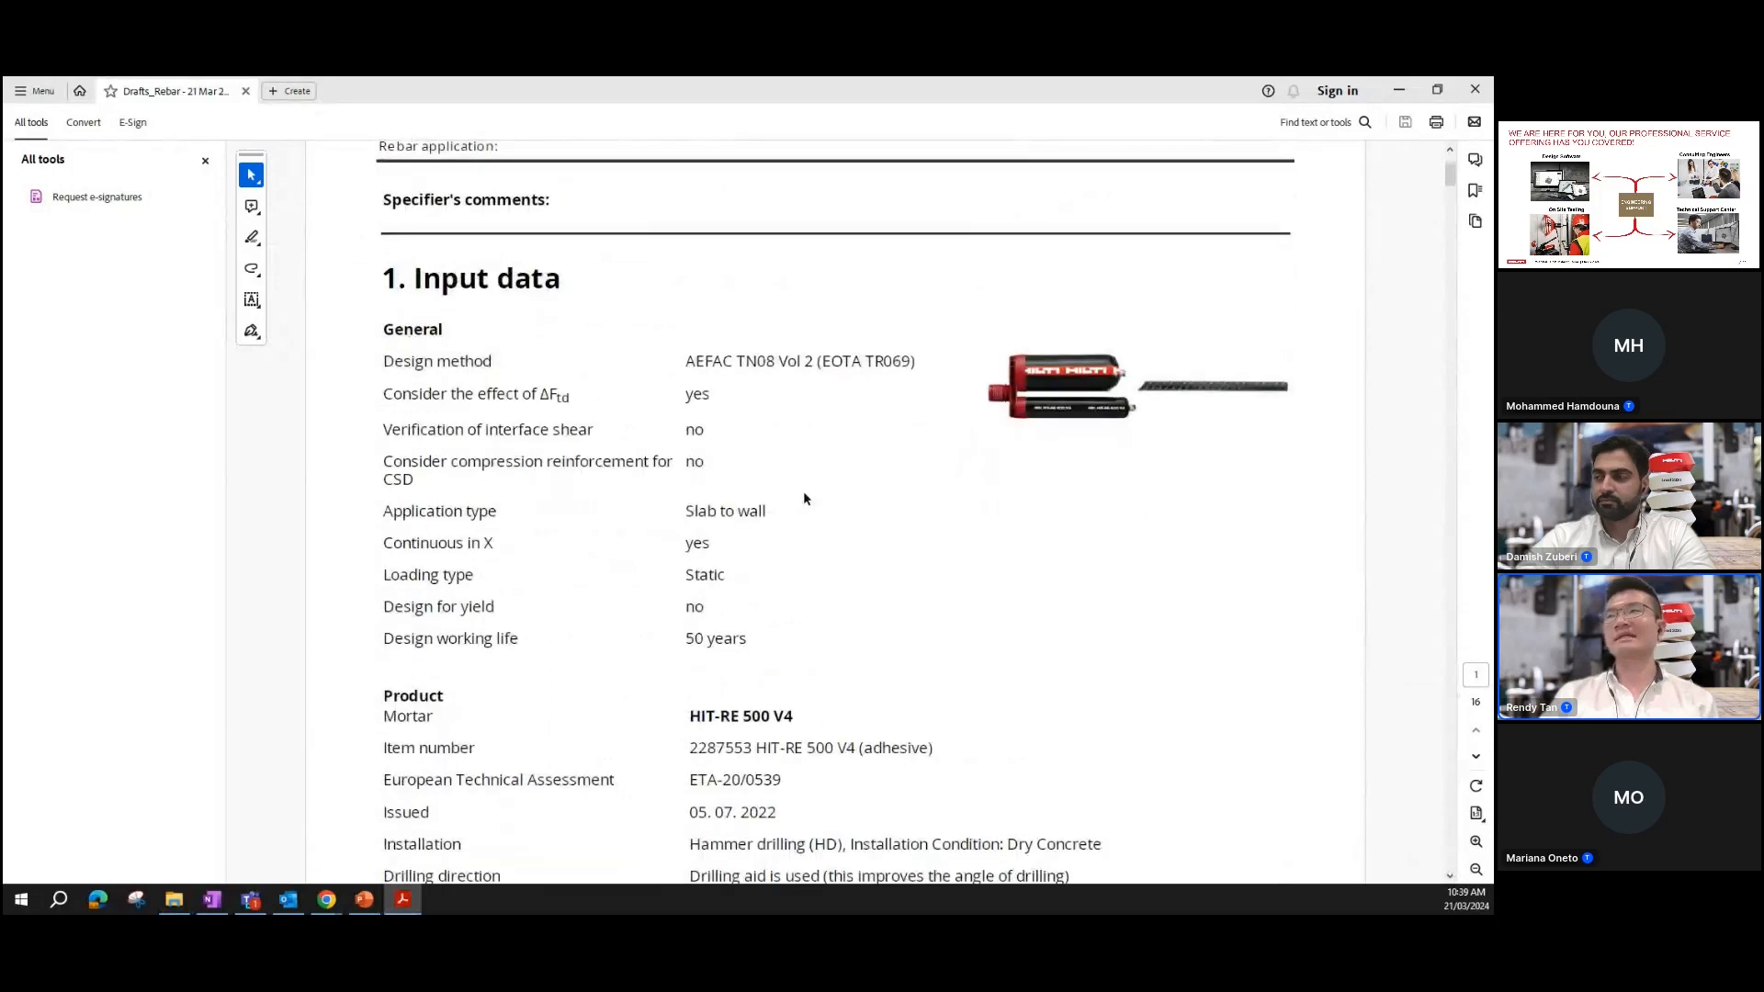
scroll(801, 493, down, 1)
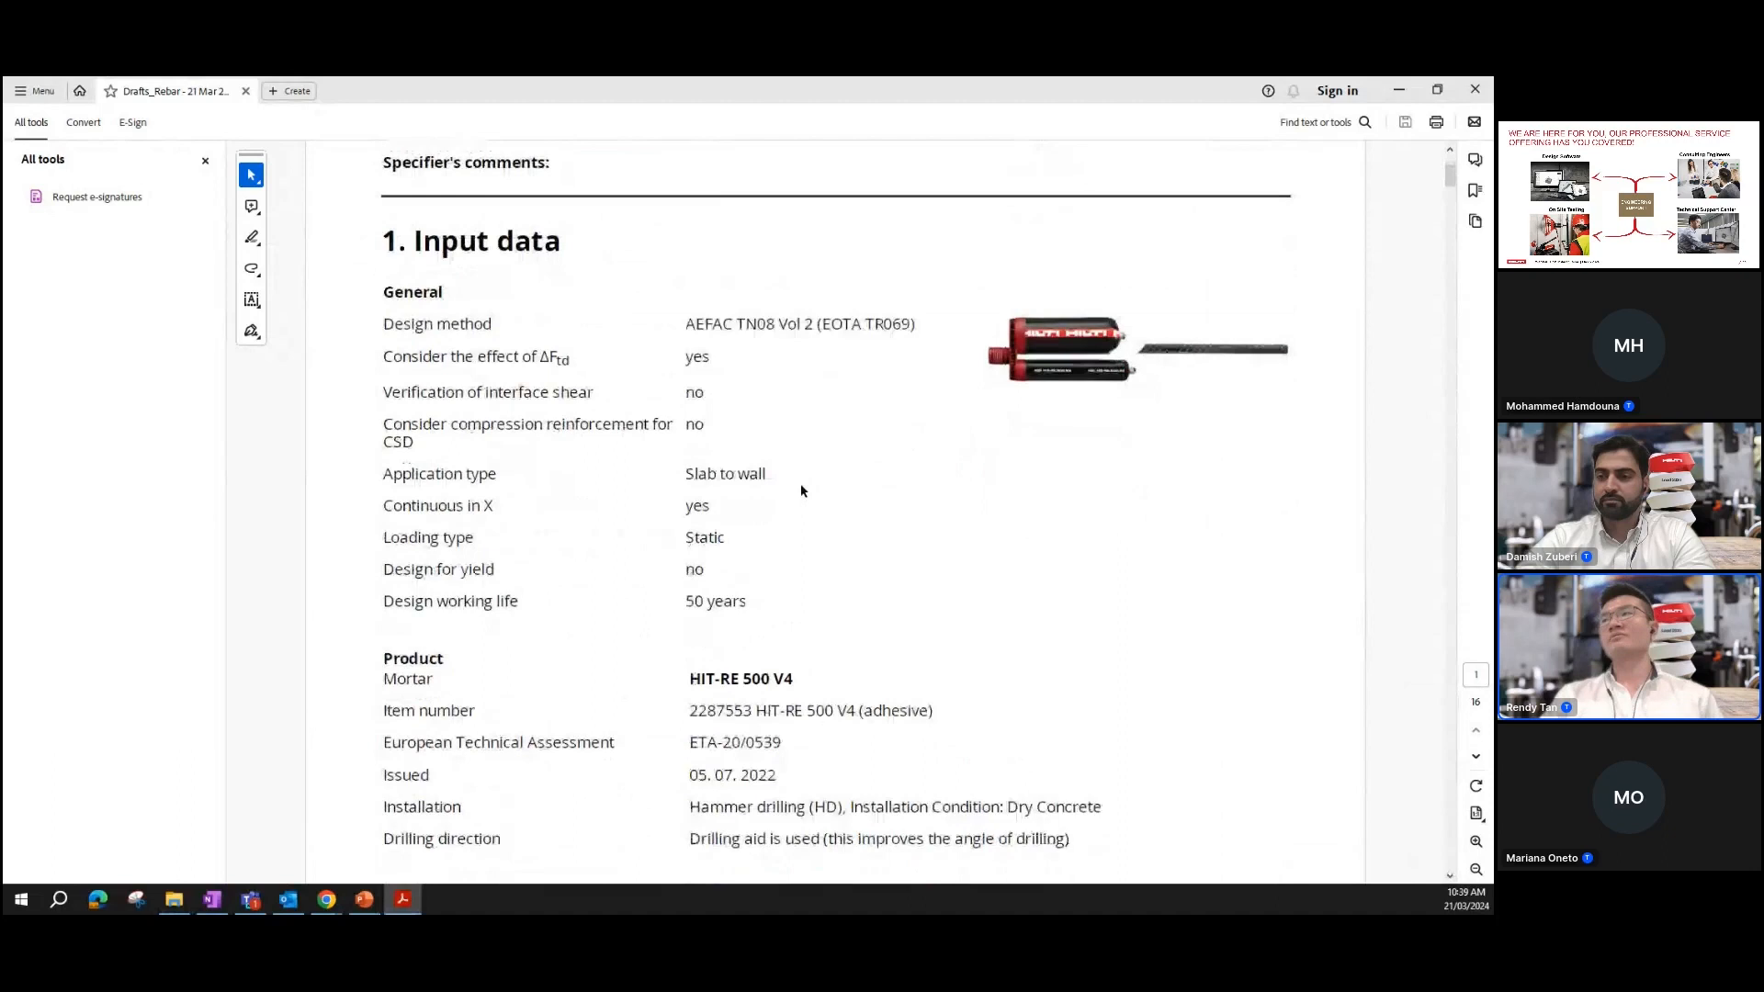
scroll(801, 492, down, 3)
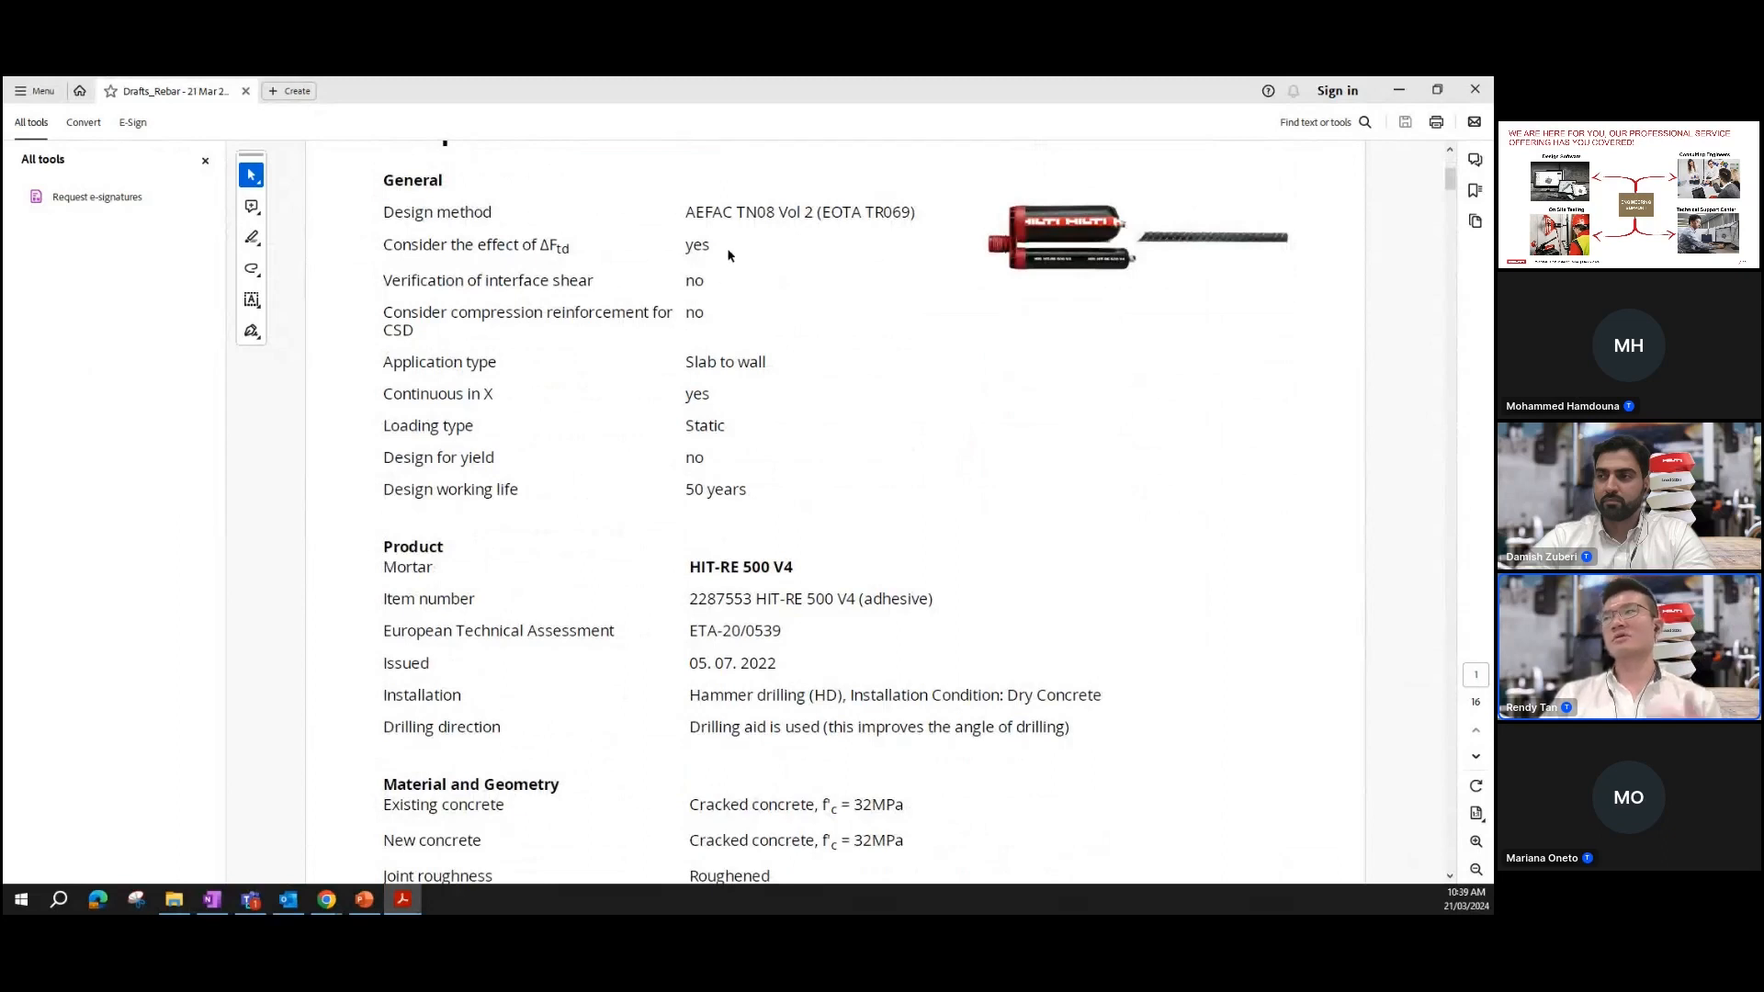
drag(689, 219, 770, 217)
click(767, 217)
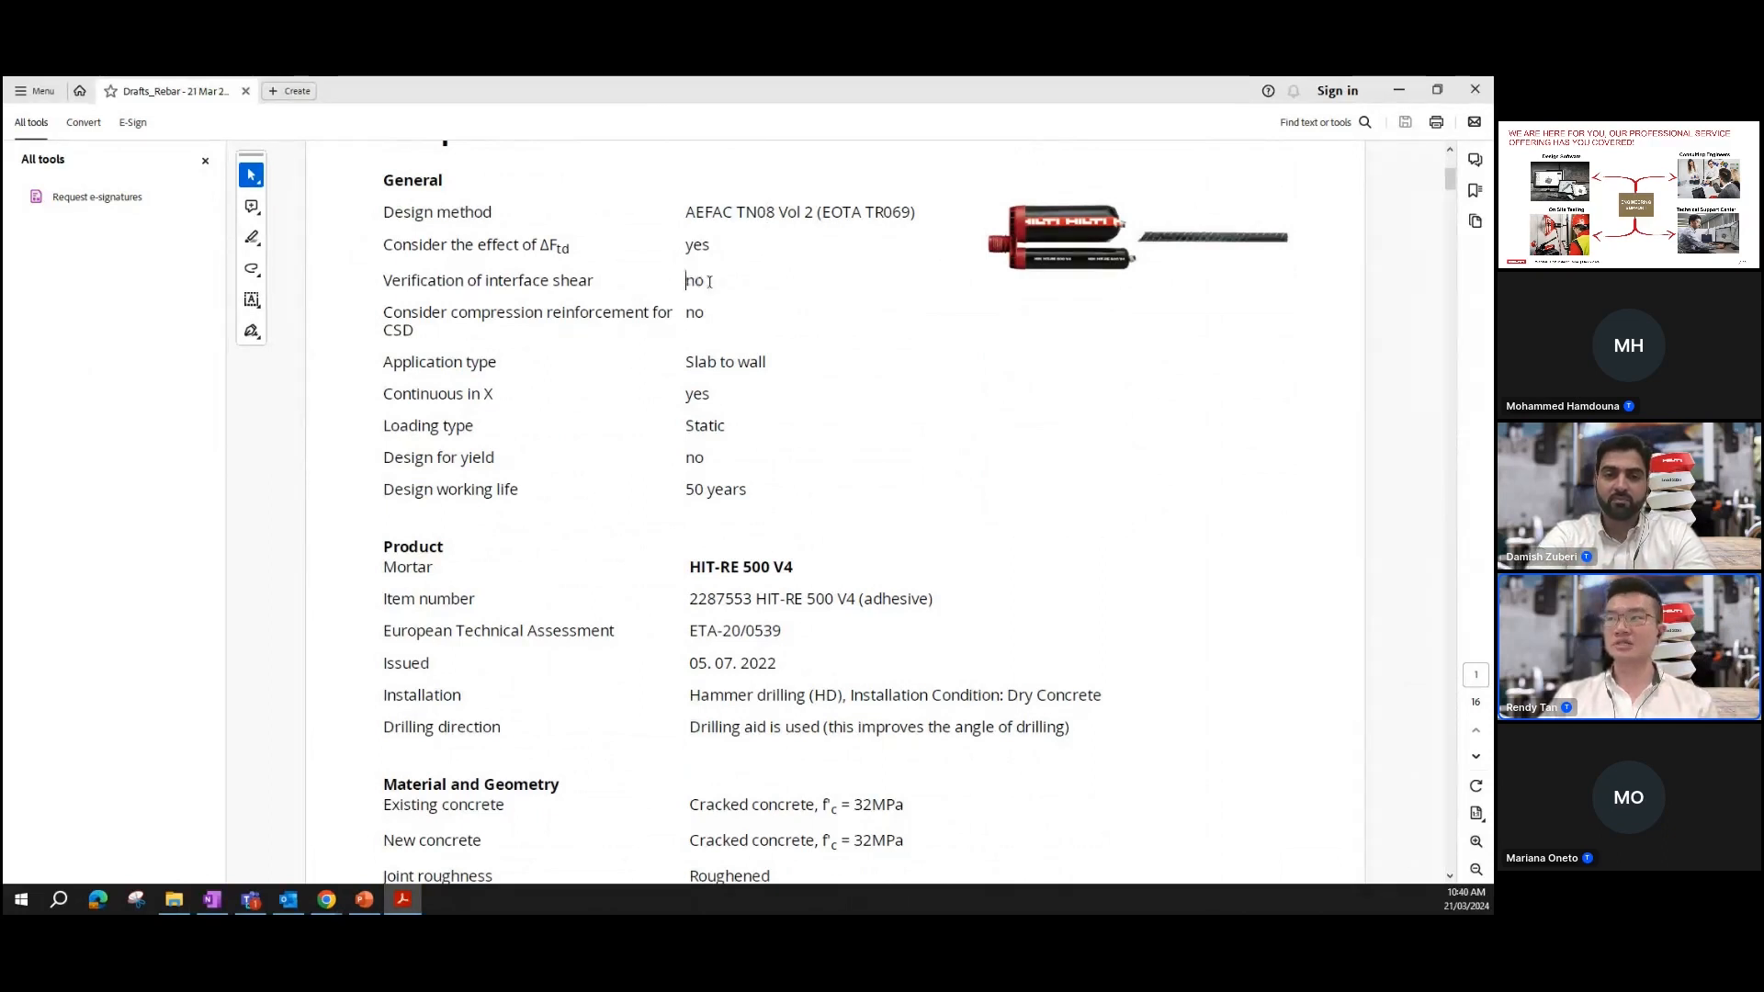
Step: Review the Product and the Material and Geometry input data of the report
scroll(769, 453, down, 2)
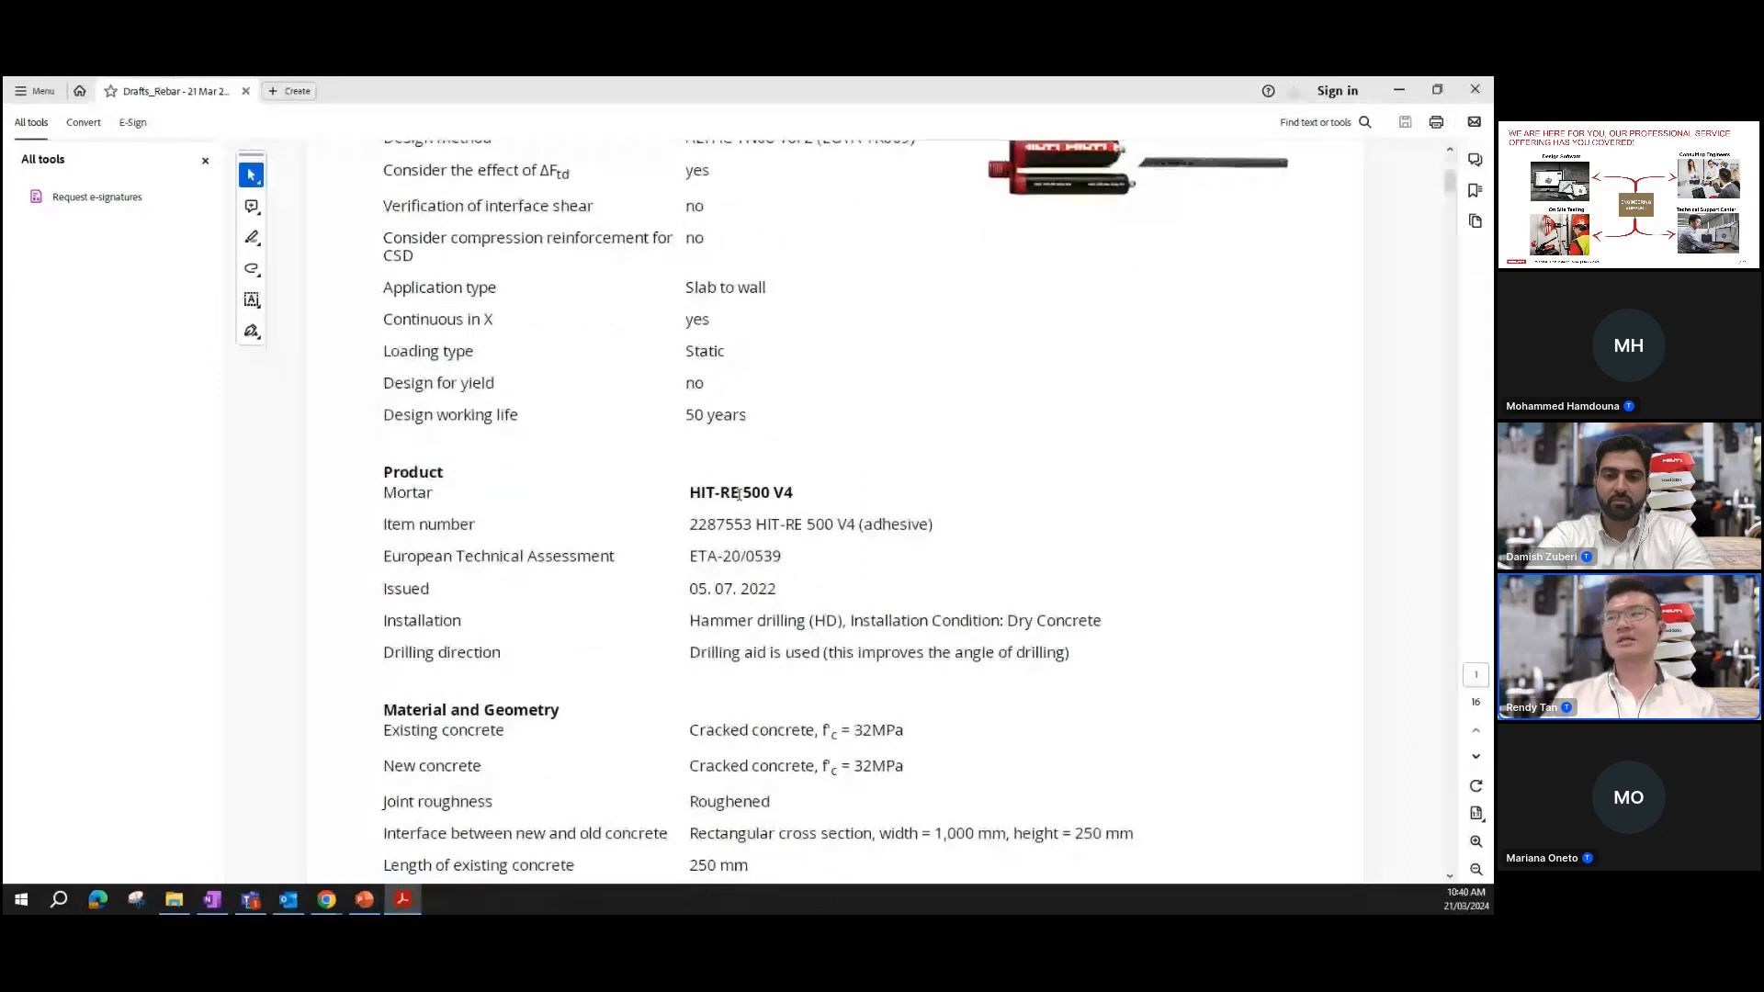
scroll(740, 495, down, 2)
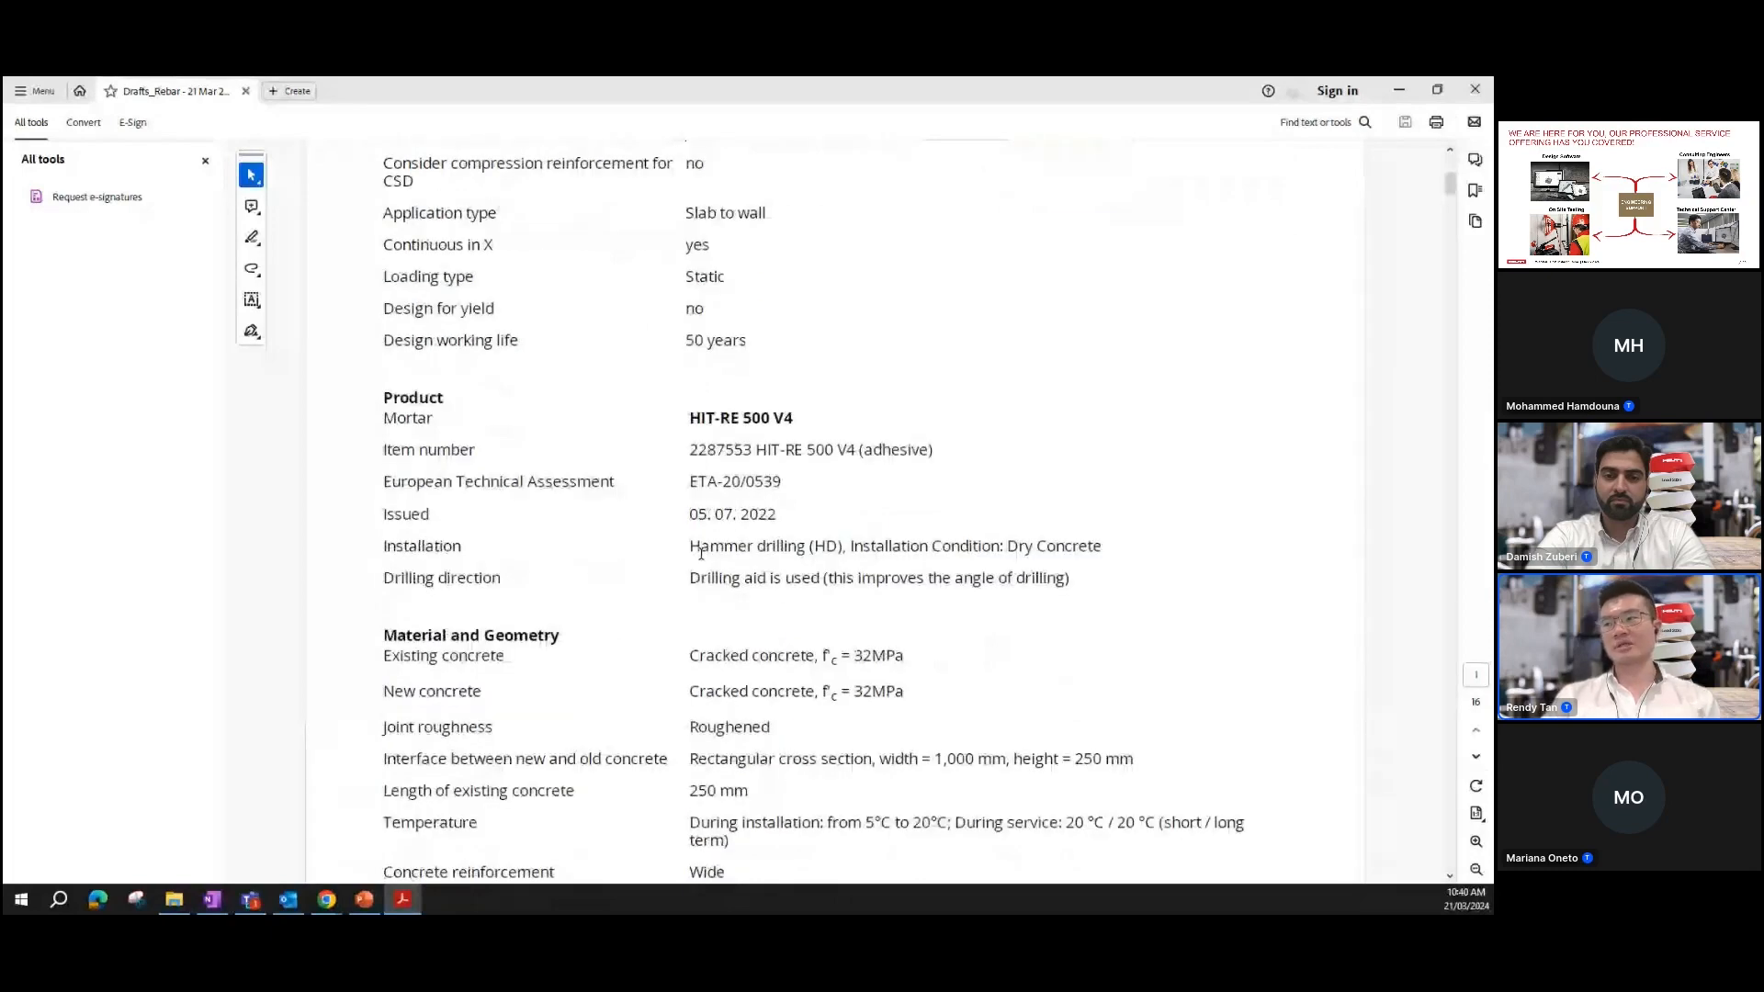
scroll(701, 554, down, 3)
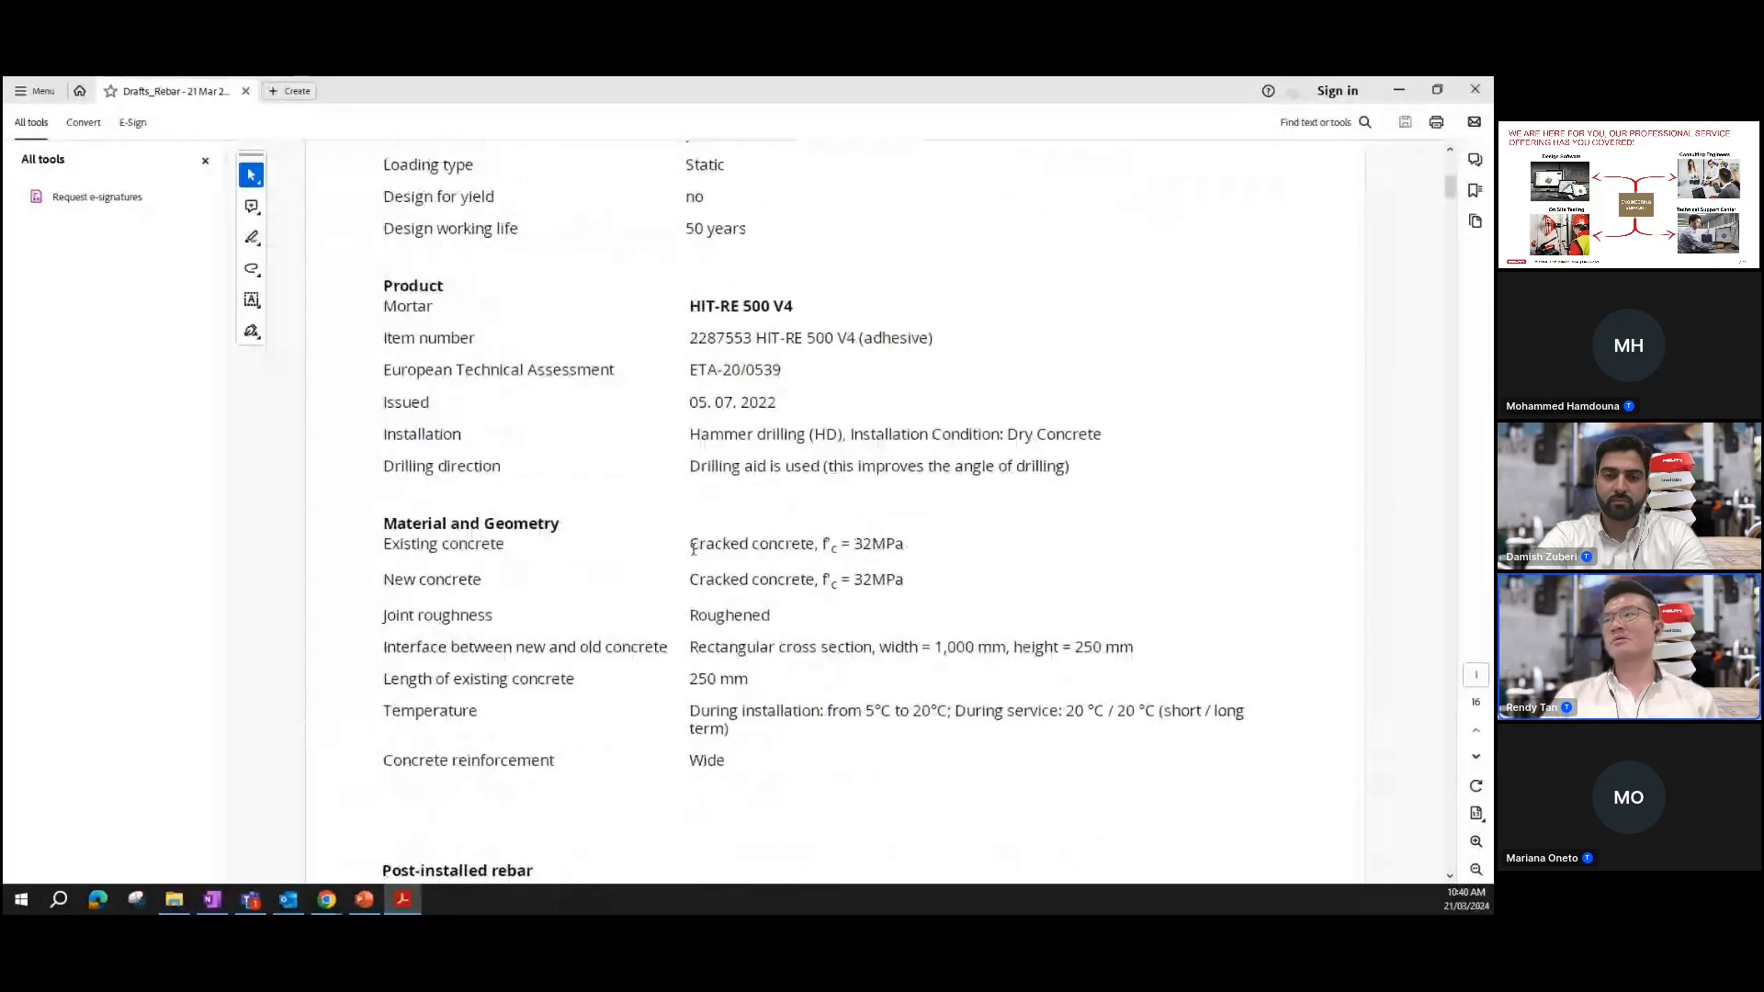
scroll(708, 528, down, 2)
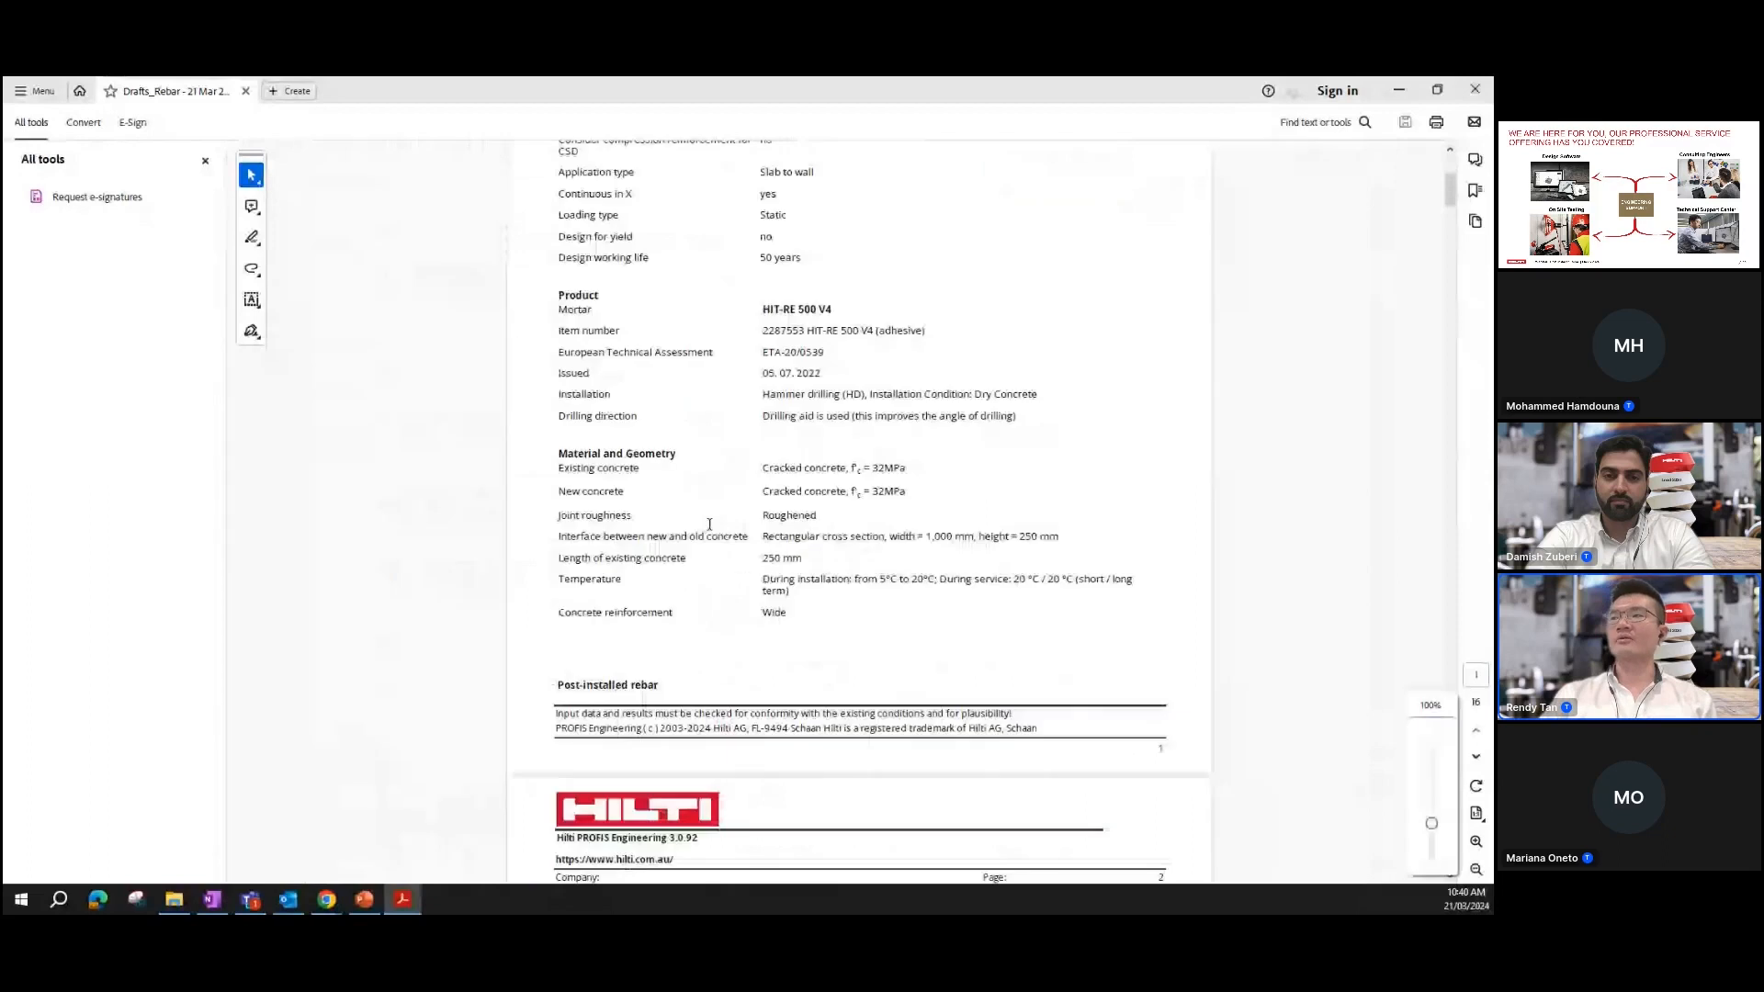
Step: Look through the report's Geometry & Loading drawing and the load combination section
scroll(712, 524, down, 15)
scroll(719, 523, down, 5)
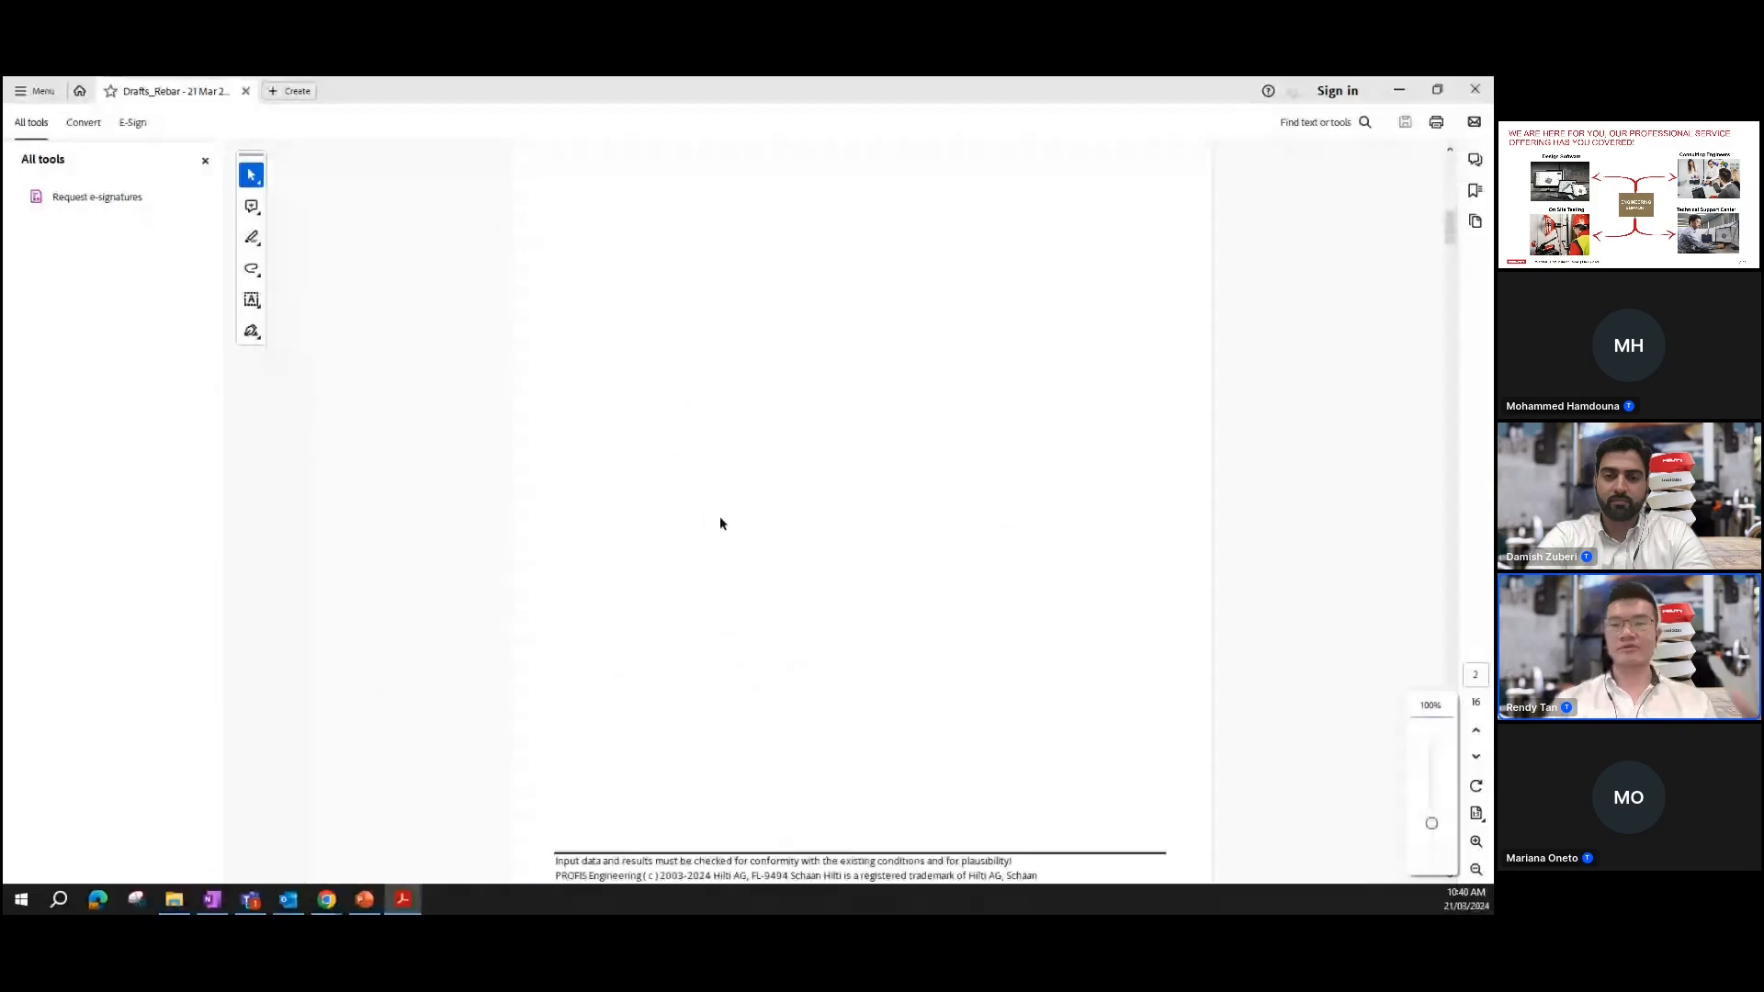
scroll(719, 524, down, 5)
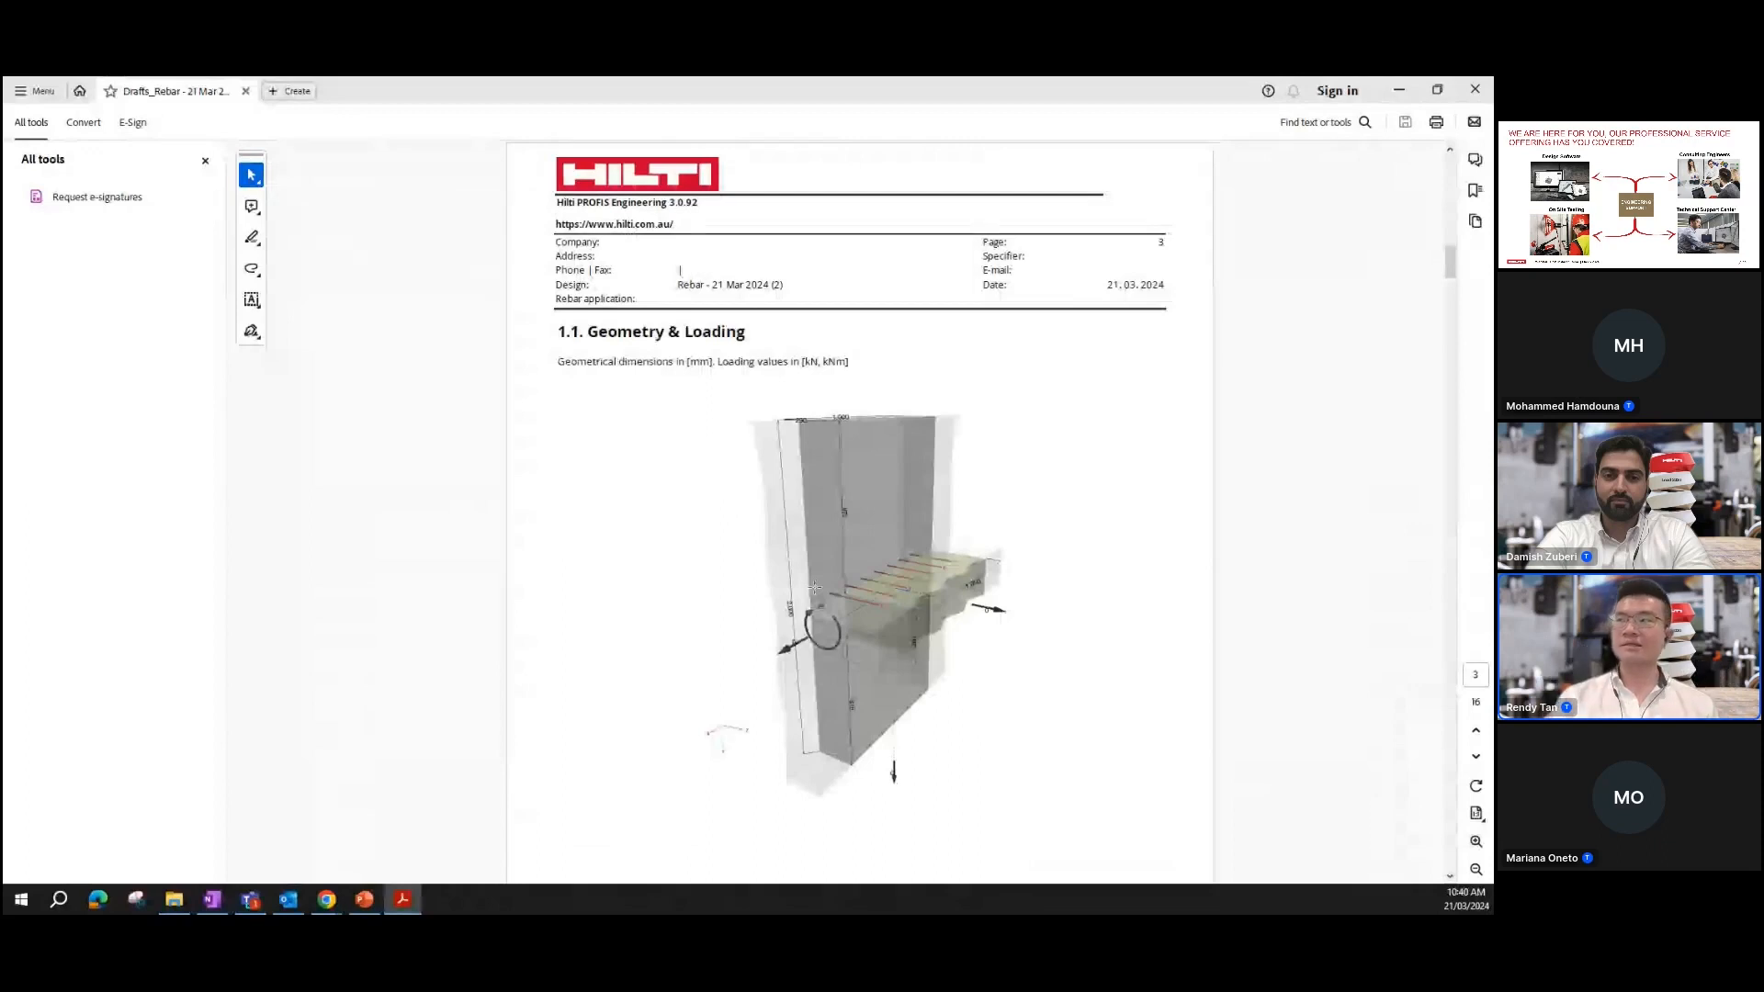
scroll(707, 584, down, 10)
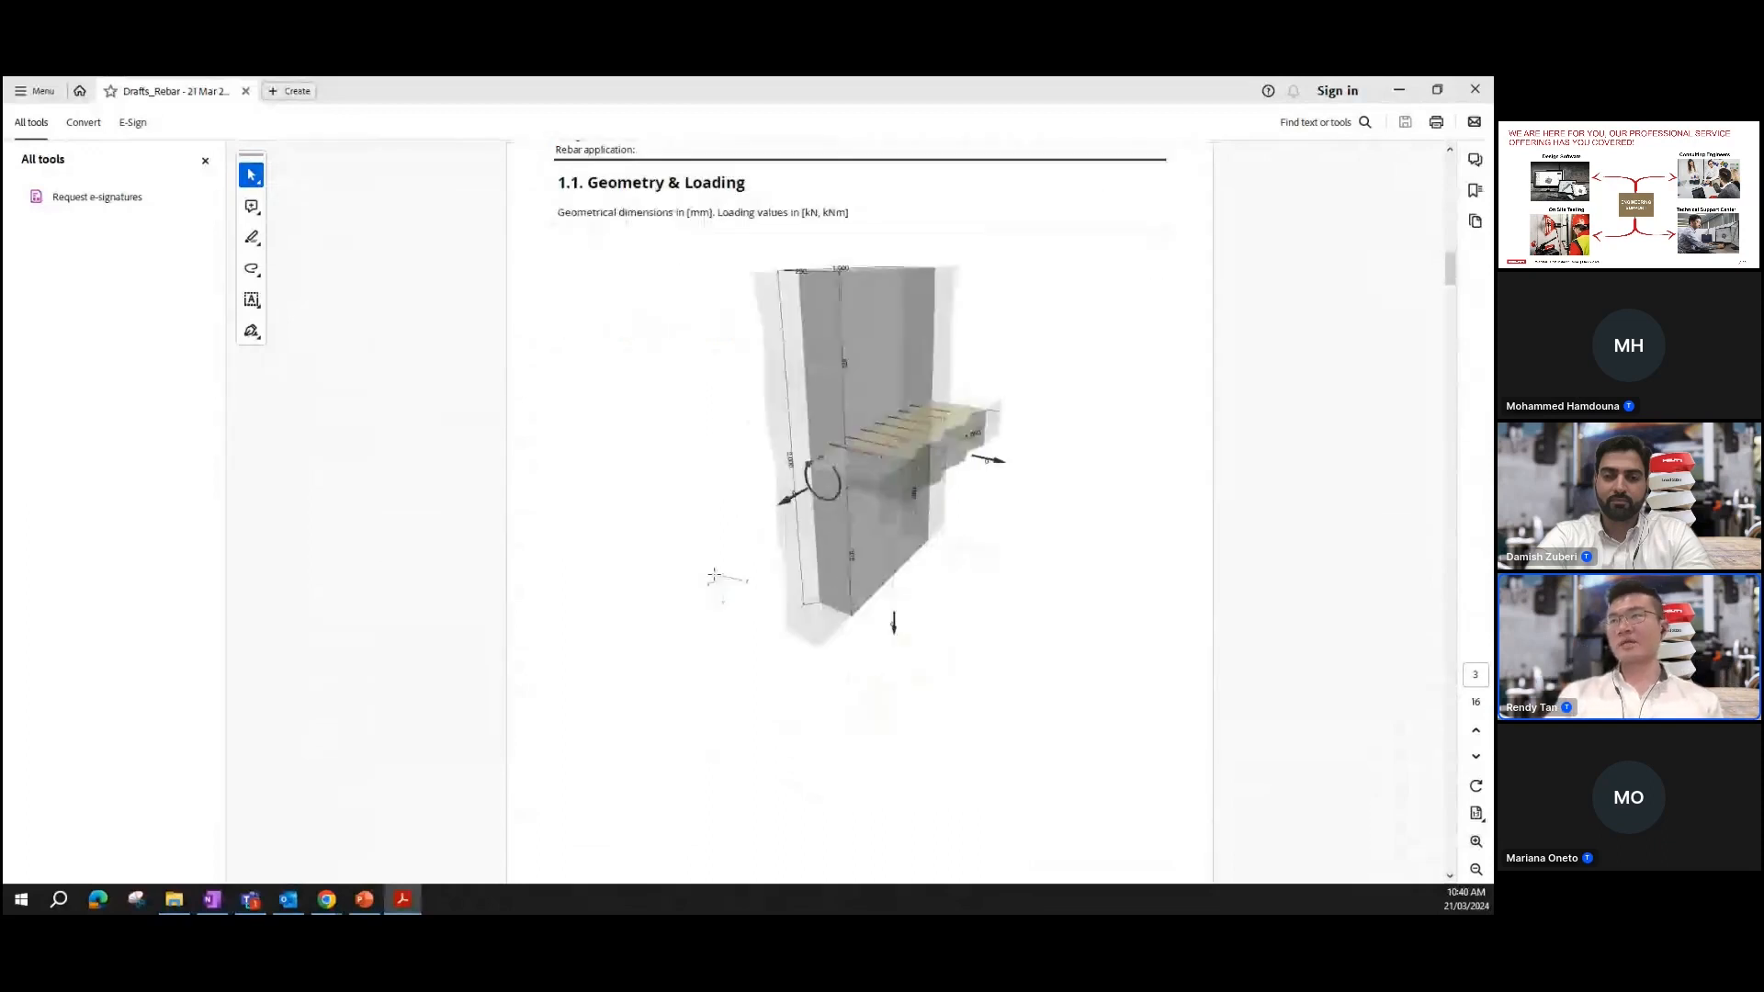
scroll(721, 542, down, 20)
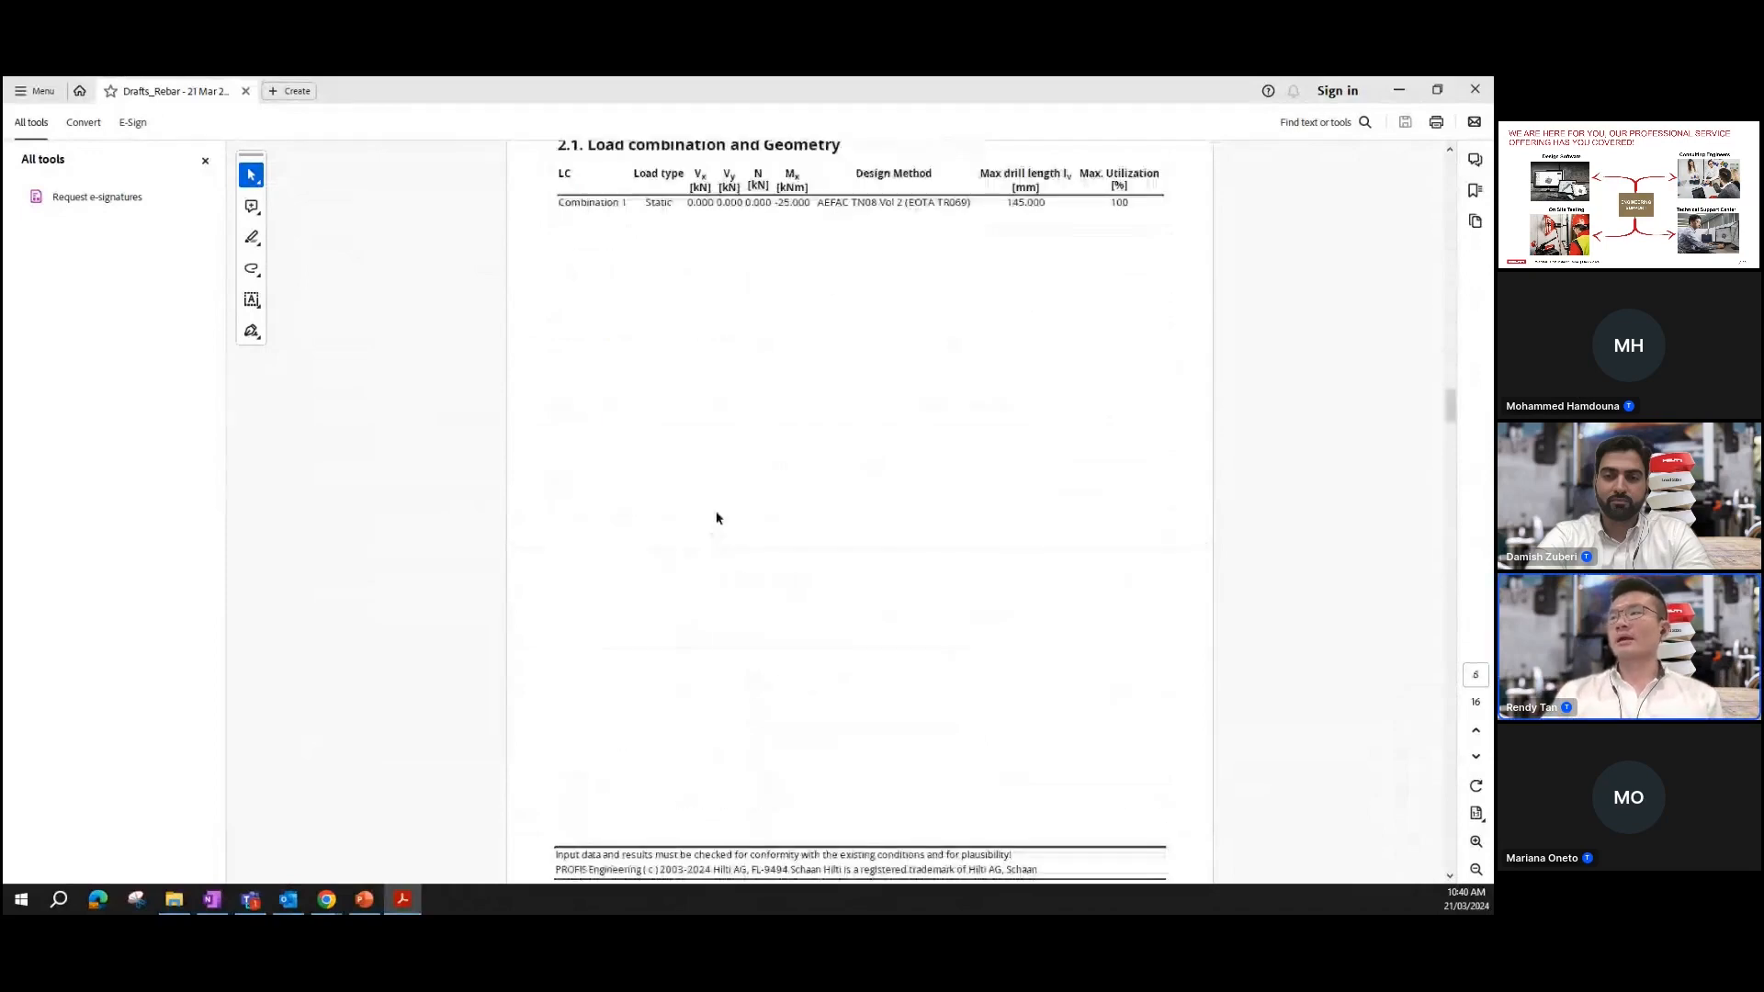
Step: Examine the references and the cross-section analysis in the report's Overview of results chapter
scroll(719, 519, down, 6)
scroll(713, 503, down, 3)
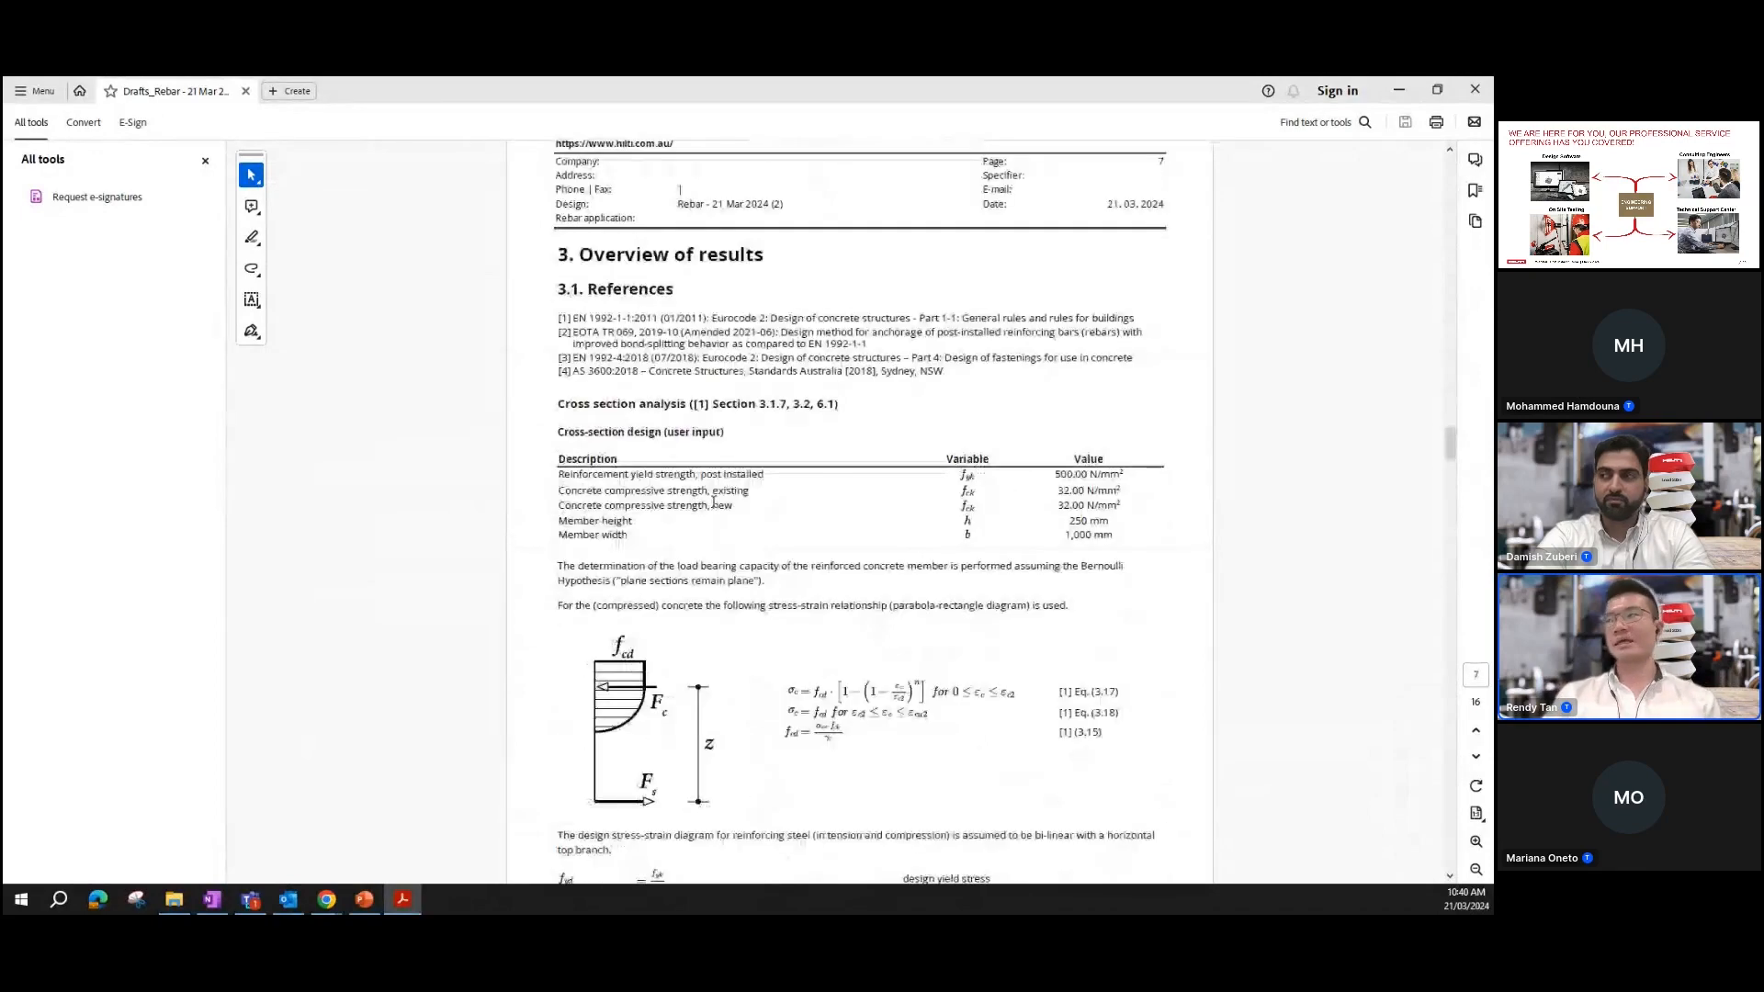
scroll(713, 502, down, 1)
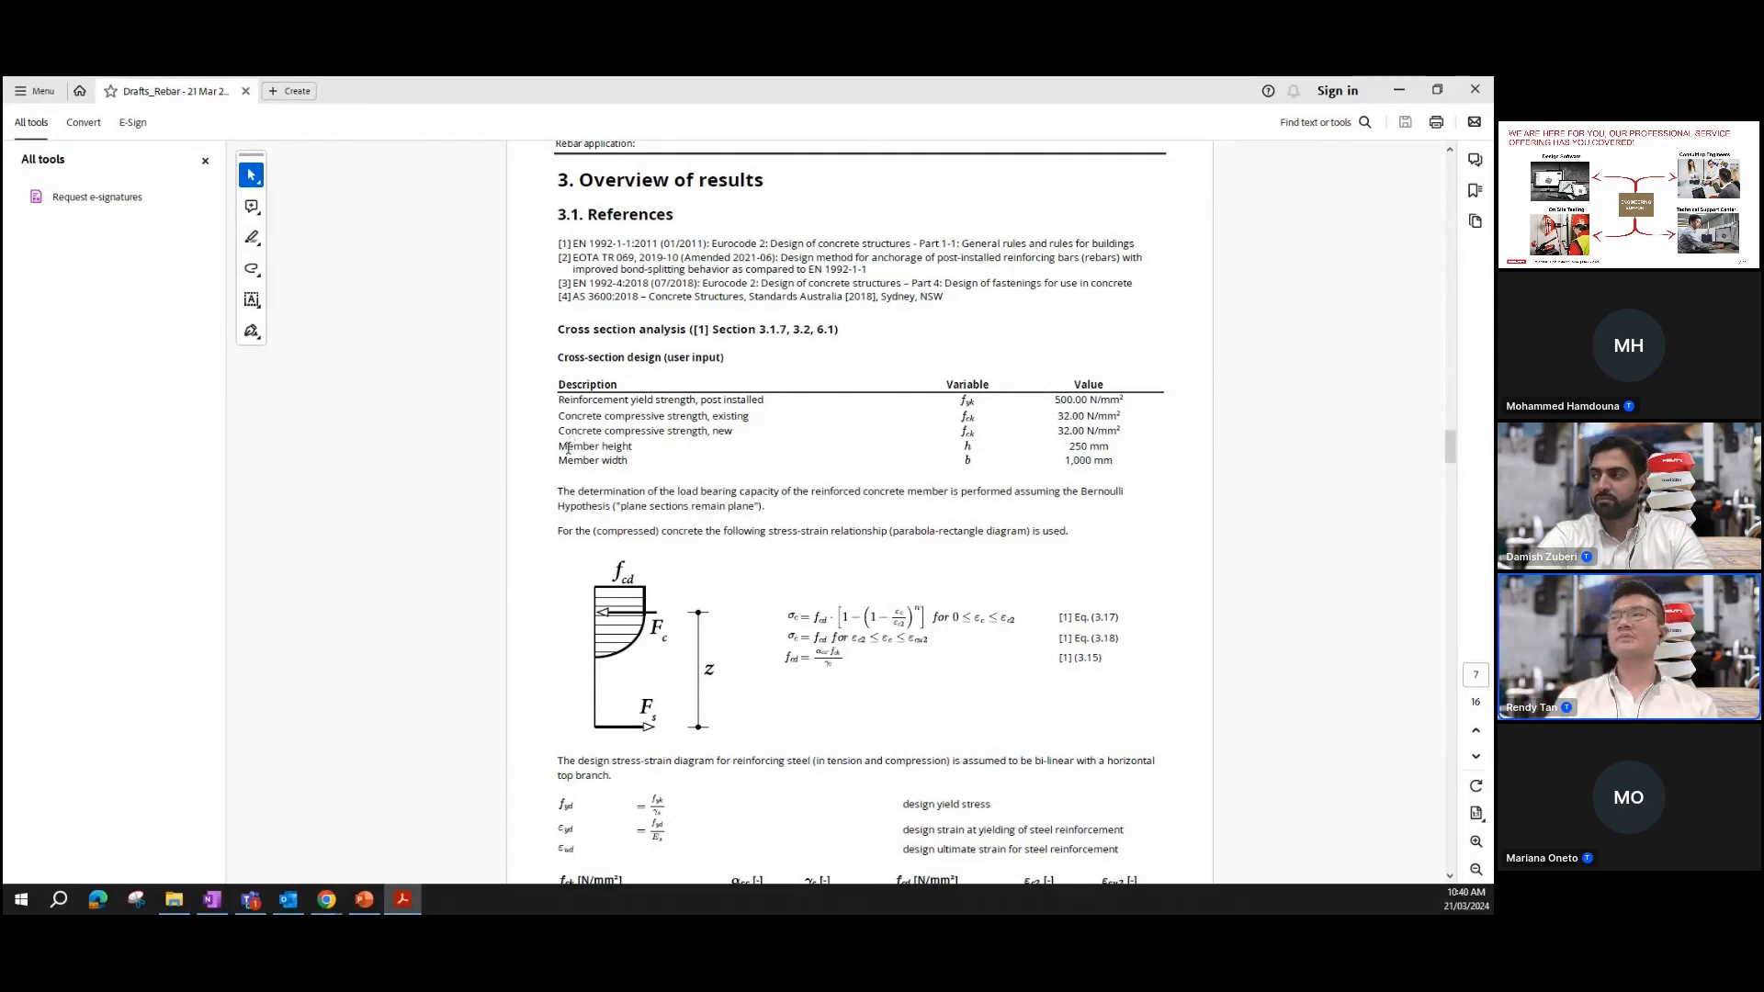
scroll(569, 453, down, 3)
scroll(845, 475, down, 4)
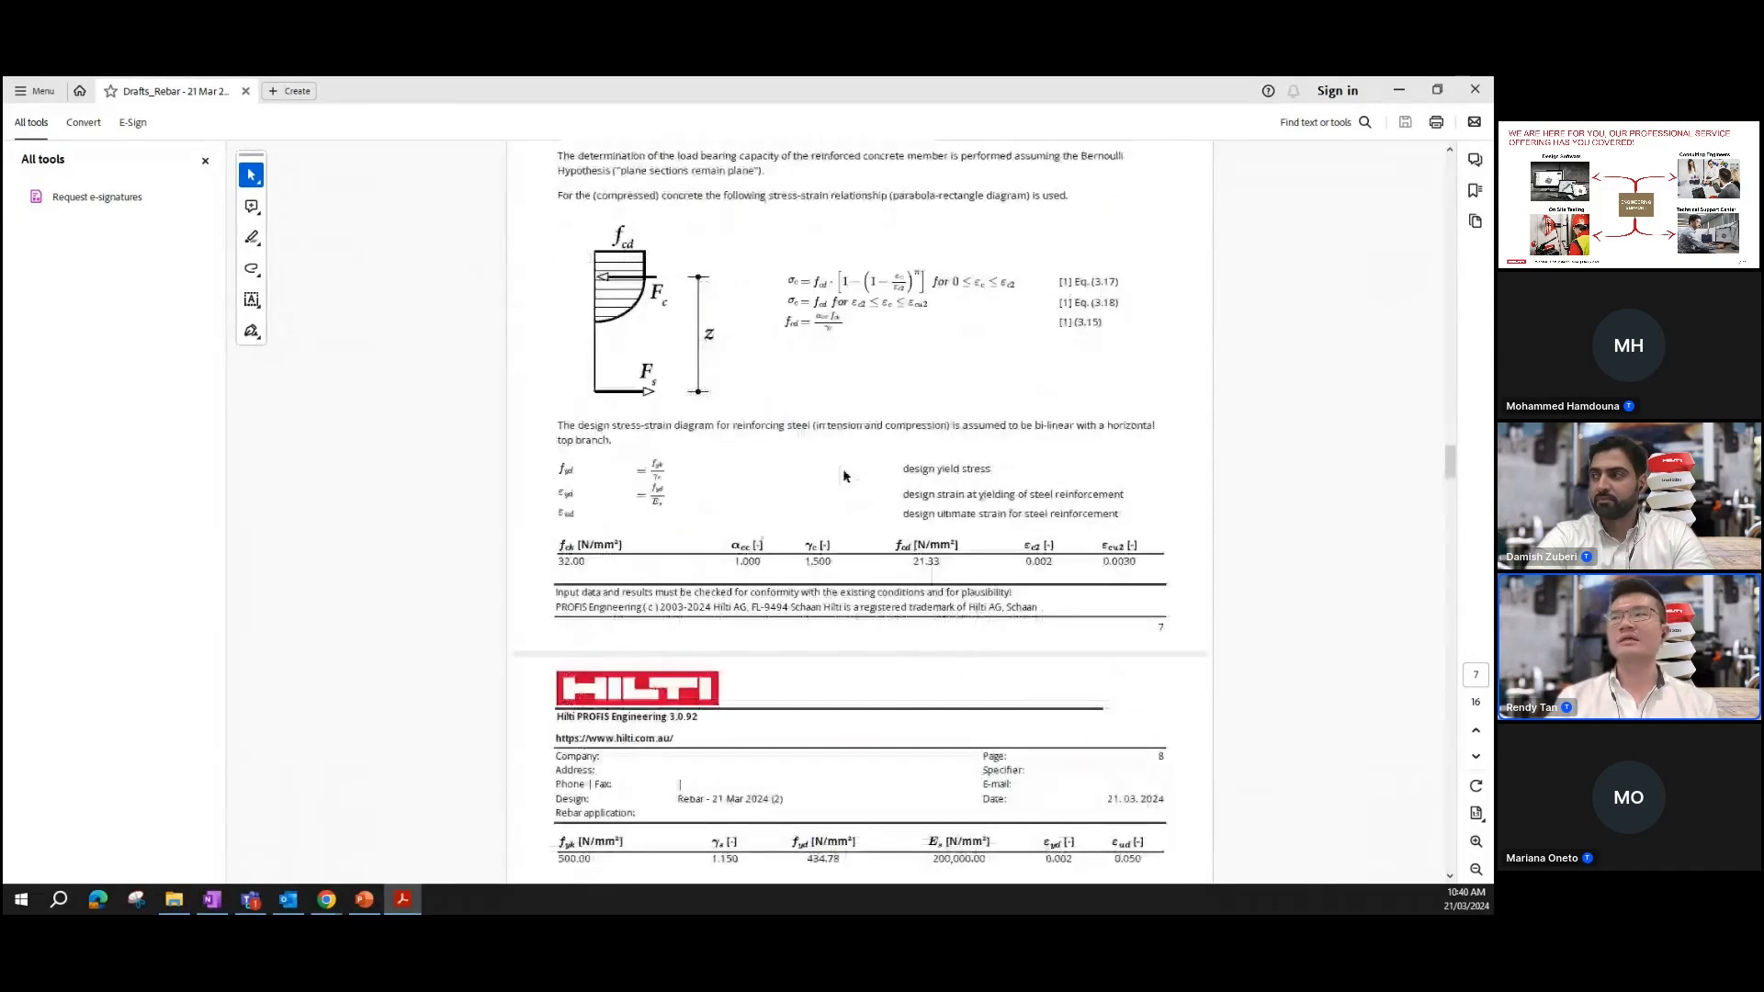
scroll(845, 475, down, 20)
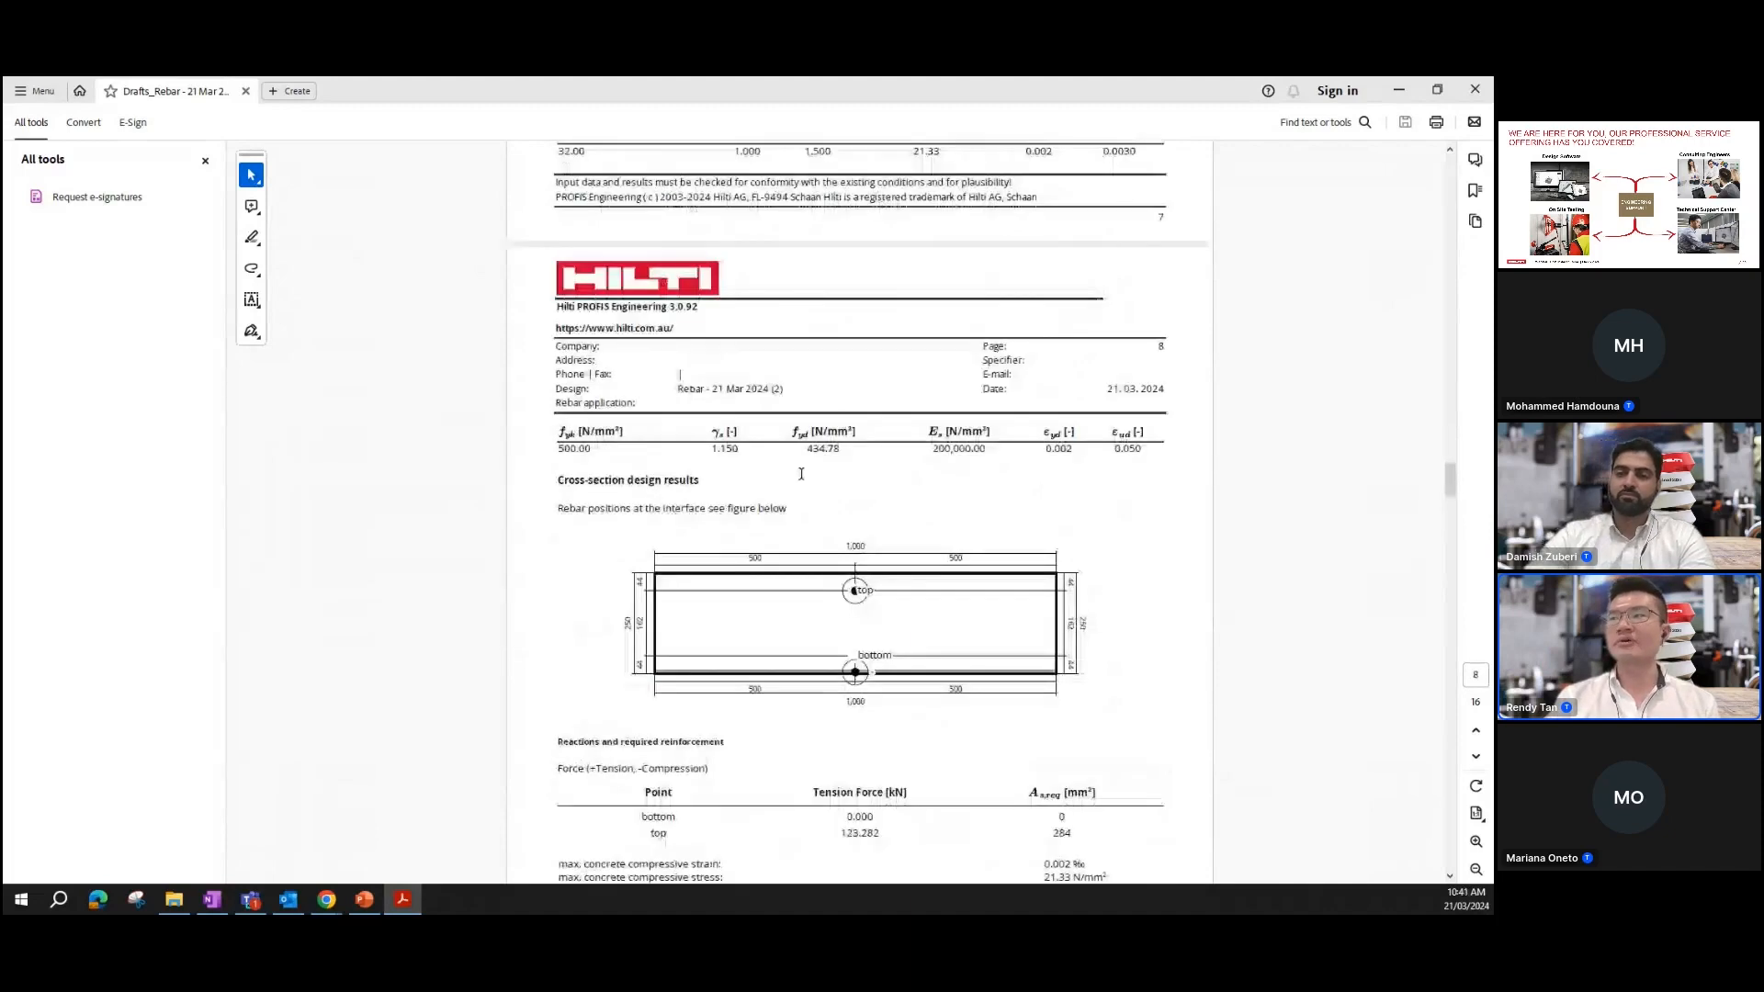
Step: Examine the cross-section verification and the resulting rebar forces in the report
scroll(696, 553, down, 3)
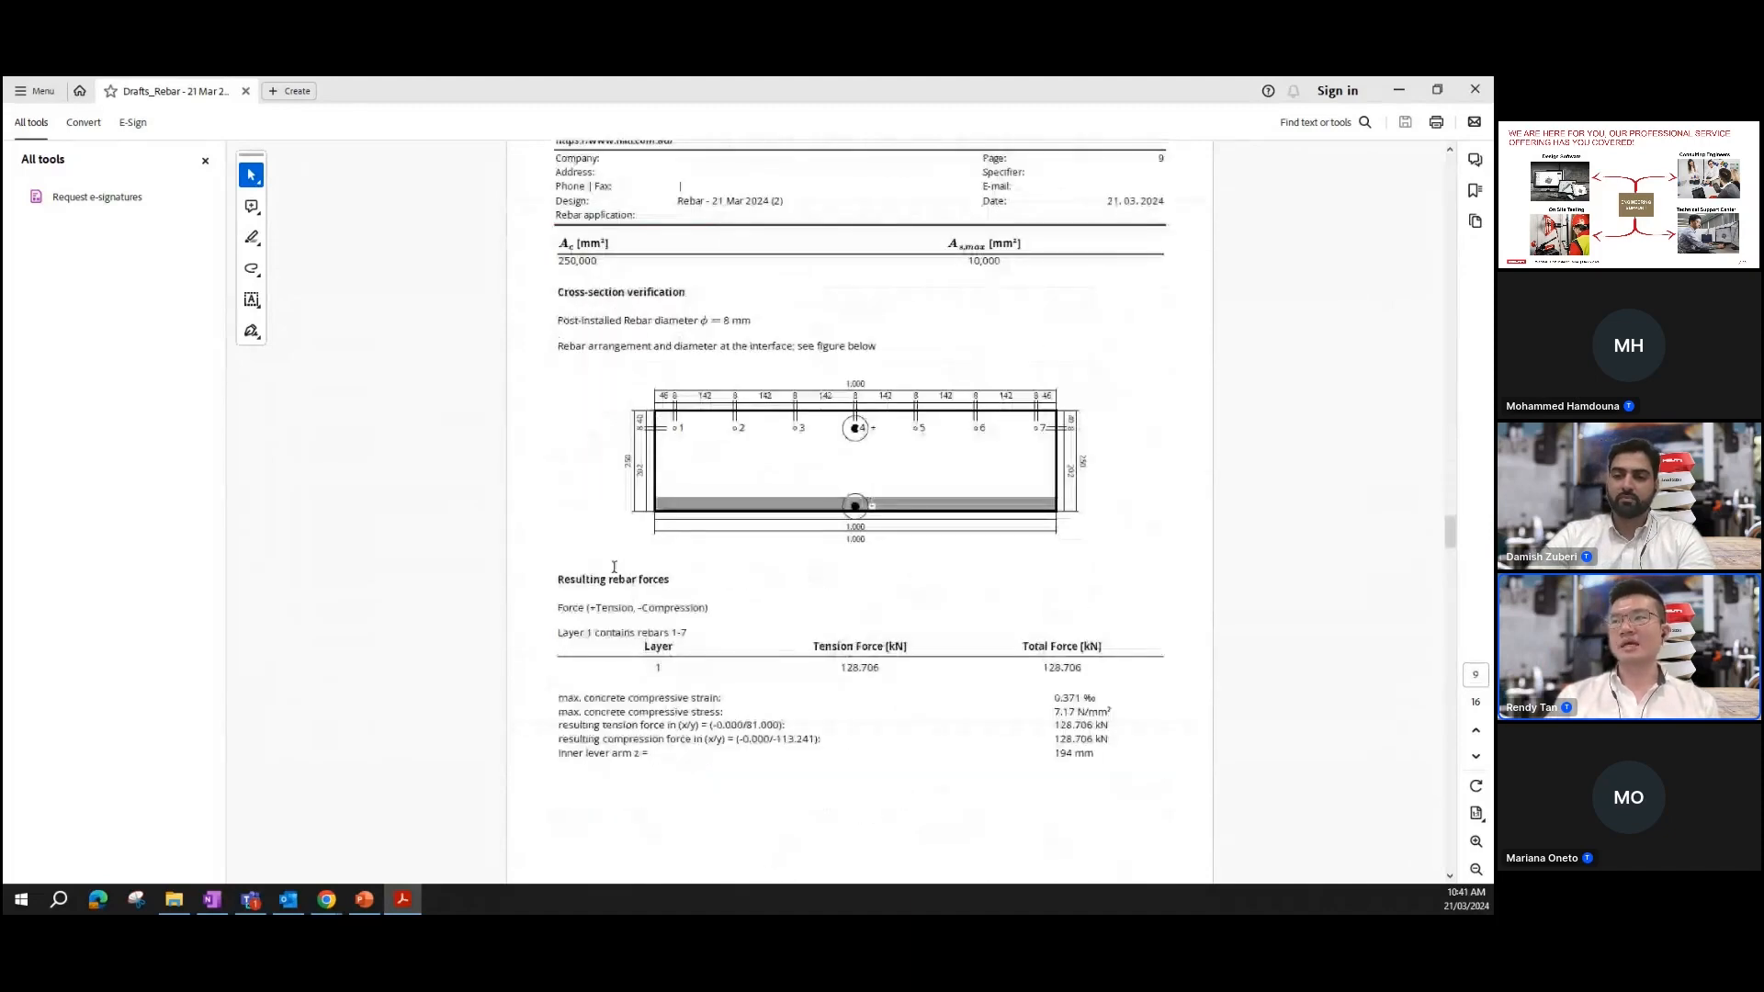
scroll(567, 503, down, 2)
drag(566, 503, 708, 501)
click(592, 518)
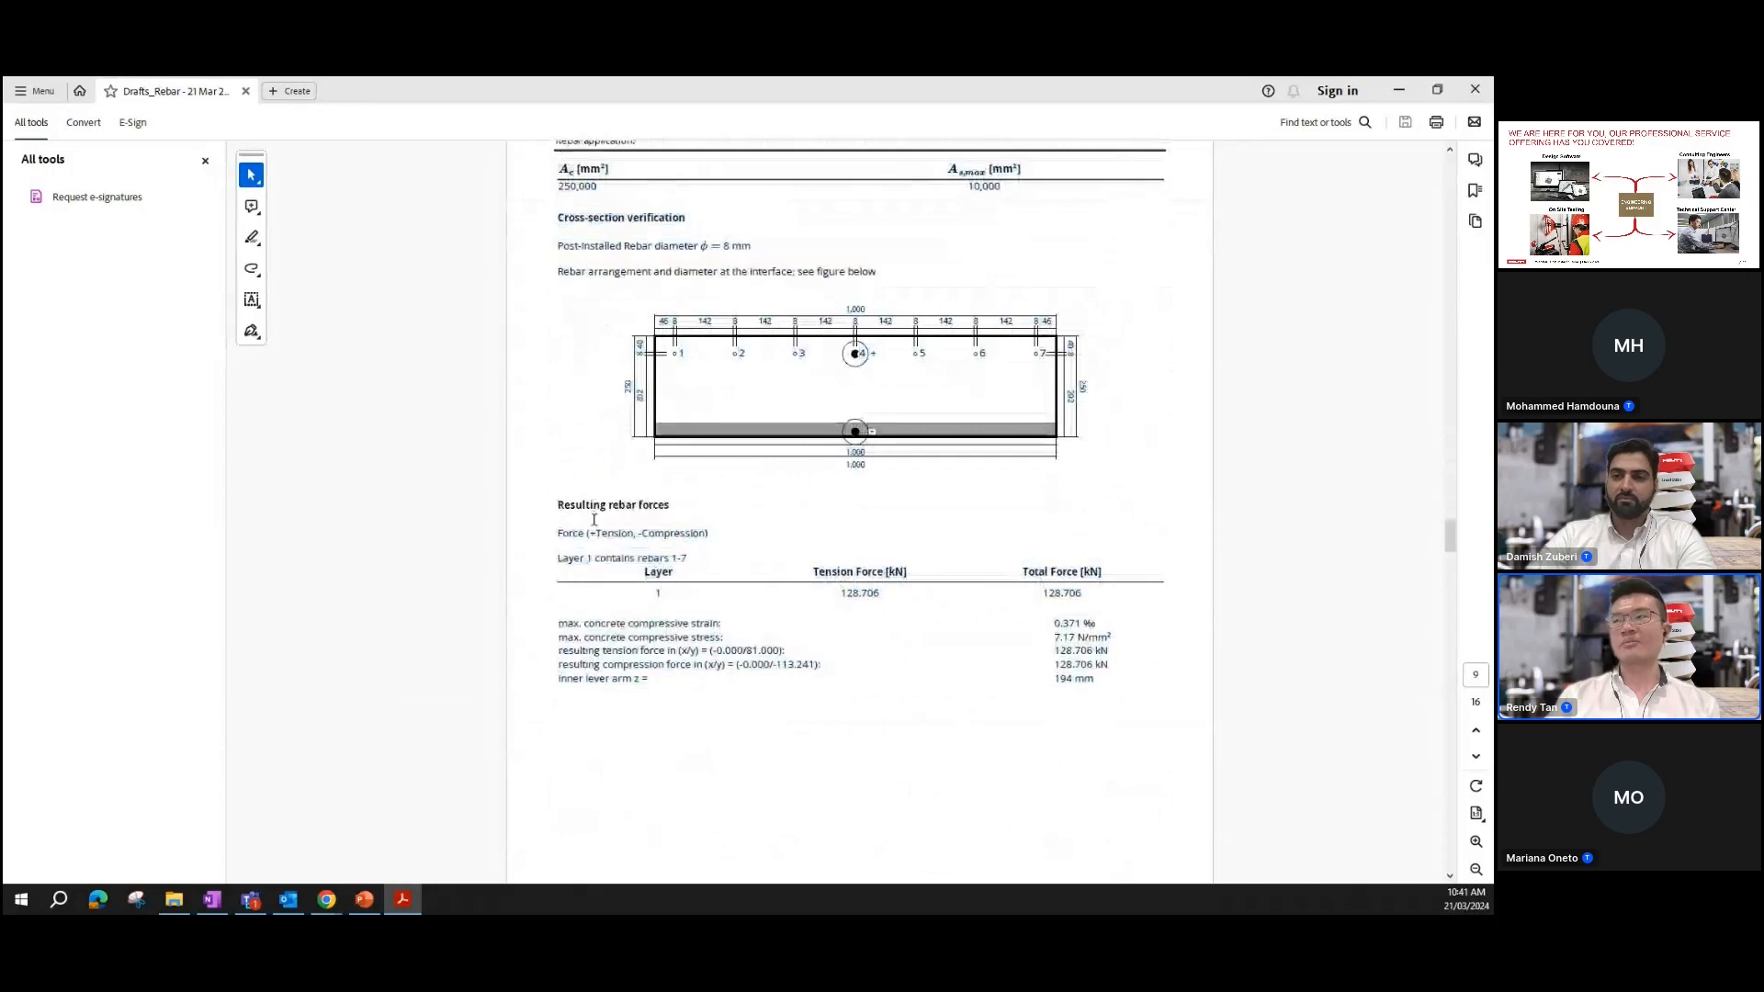
drag(551, 623, 948, 601)
click(948, 600)
scroll(897, 607, down, 1)
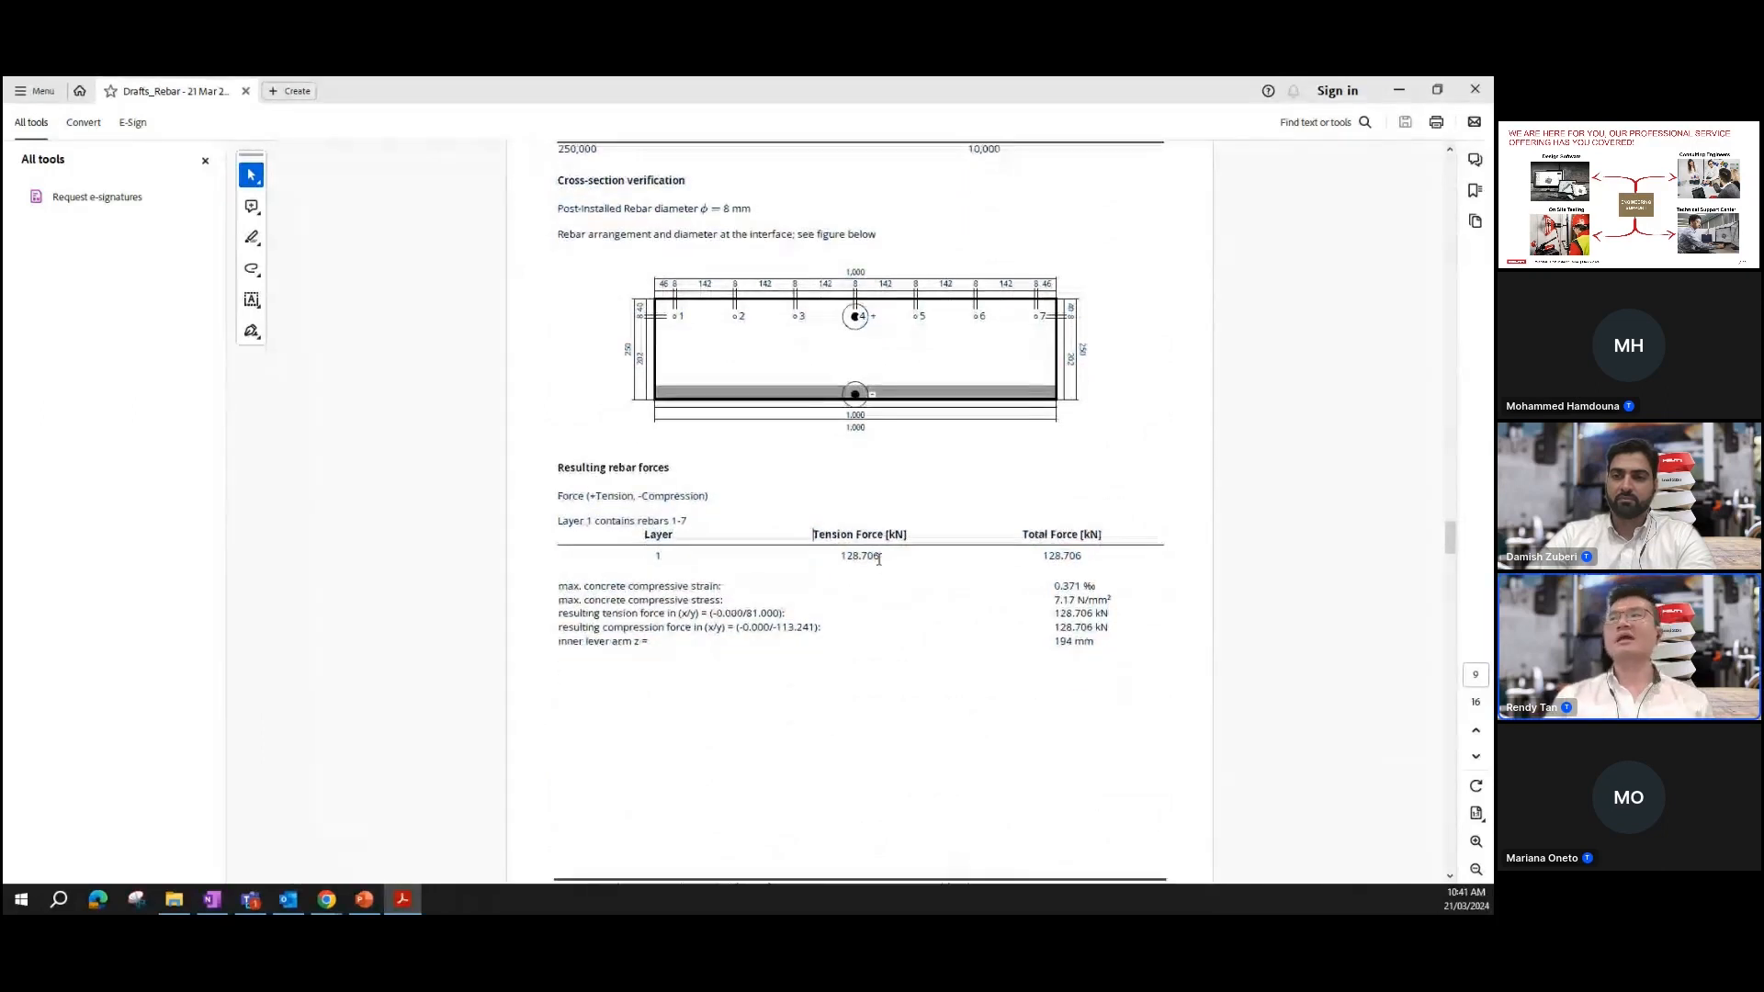
Step: Review the Rebar design in tension chapter, highlighting the concrete cone and bond splitting entries in the verification results overview
scroll(878, 558, down, 20)
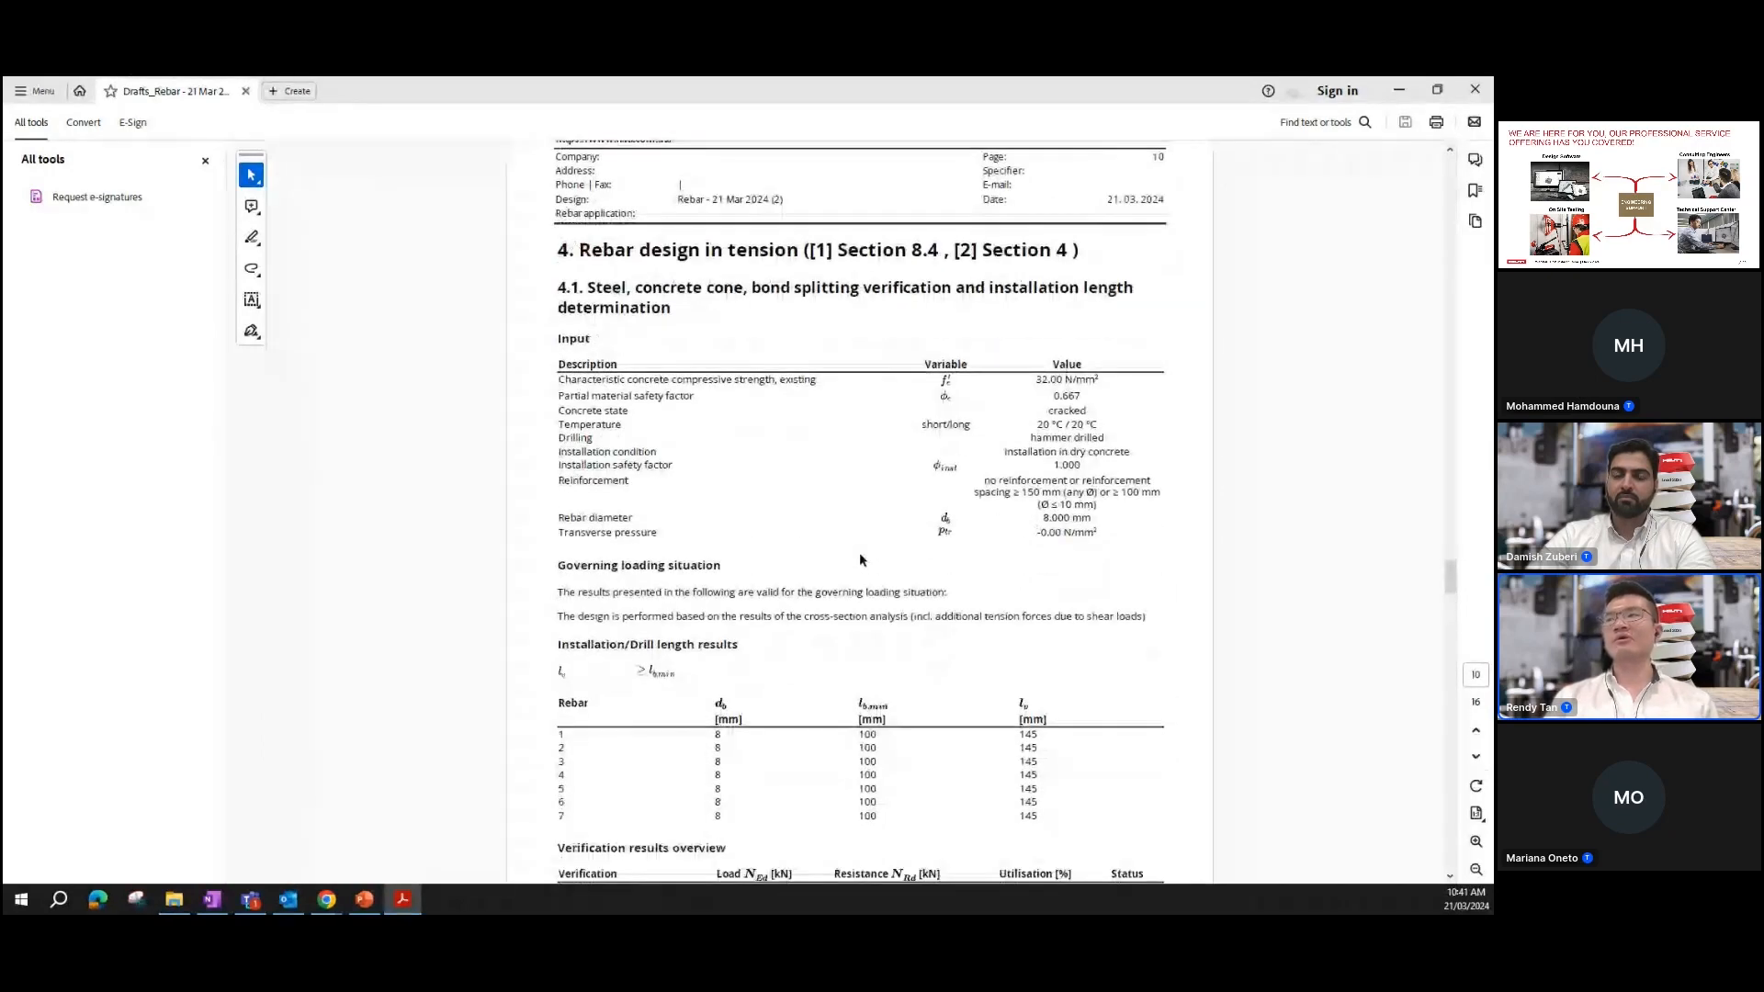
scroll(862, 561, down, 3)
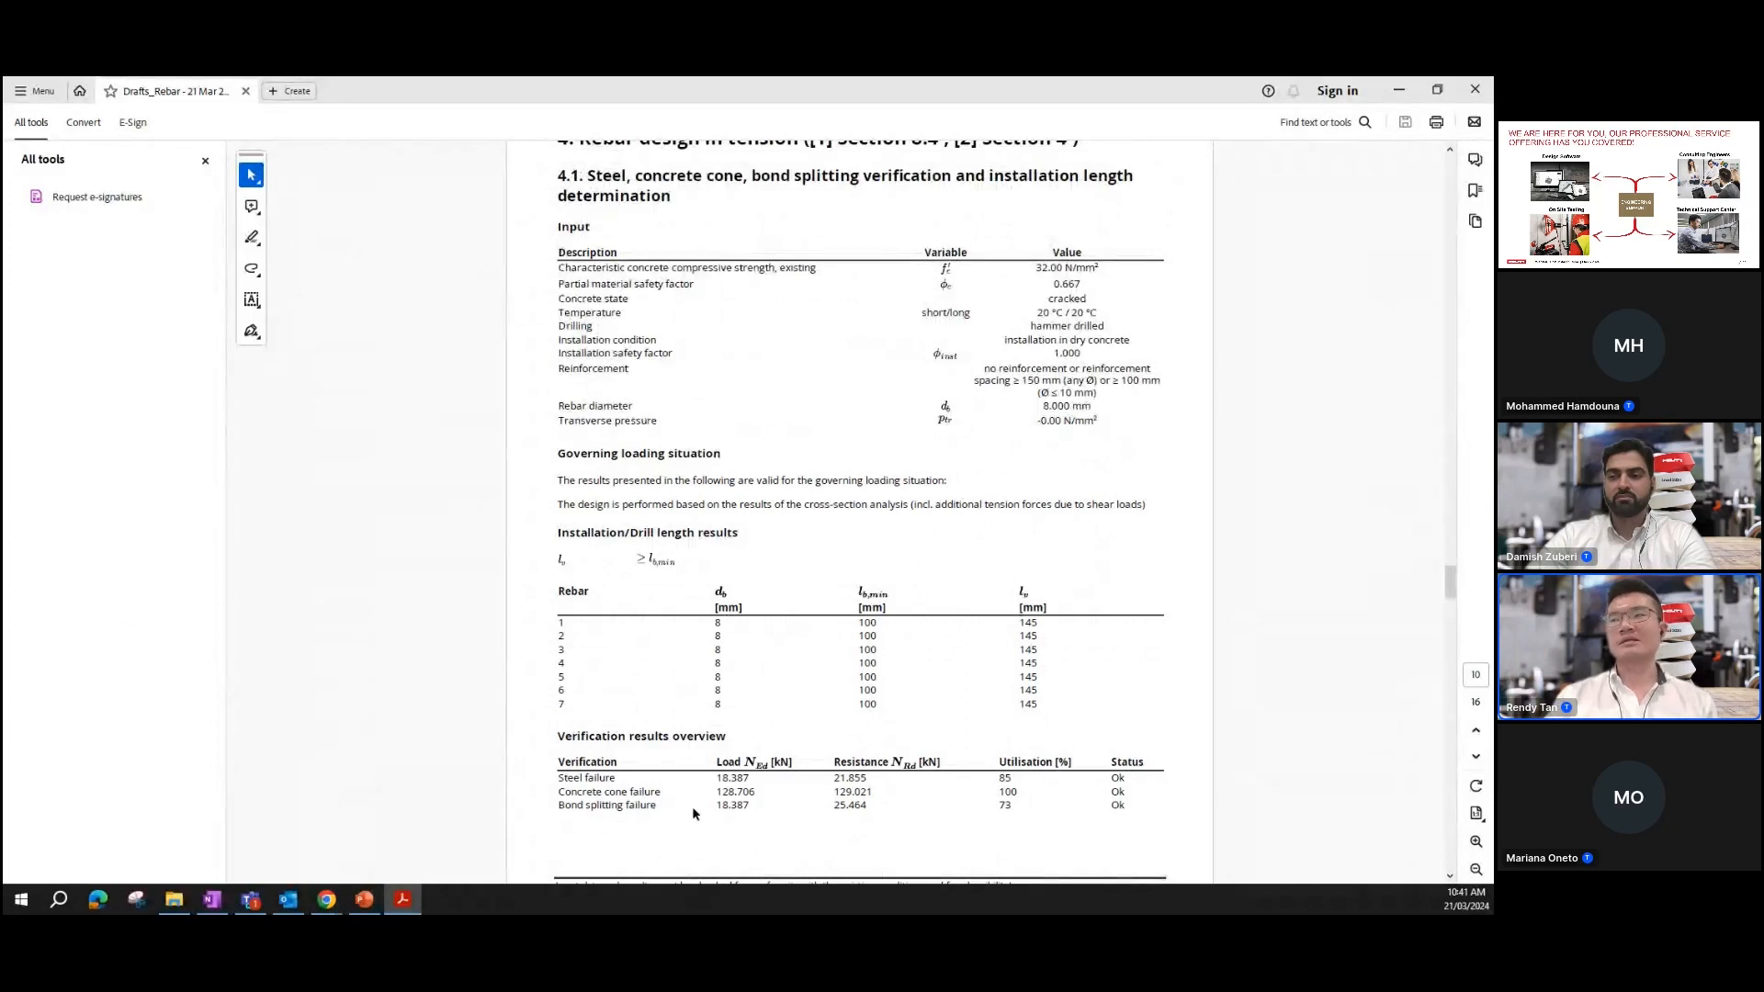
drag(560, 792, 662, 793)
click(662, 793)
triple_click(574, 806)
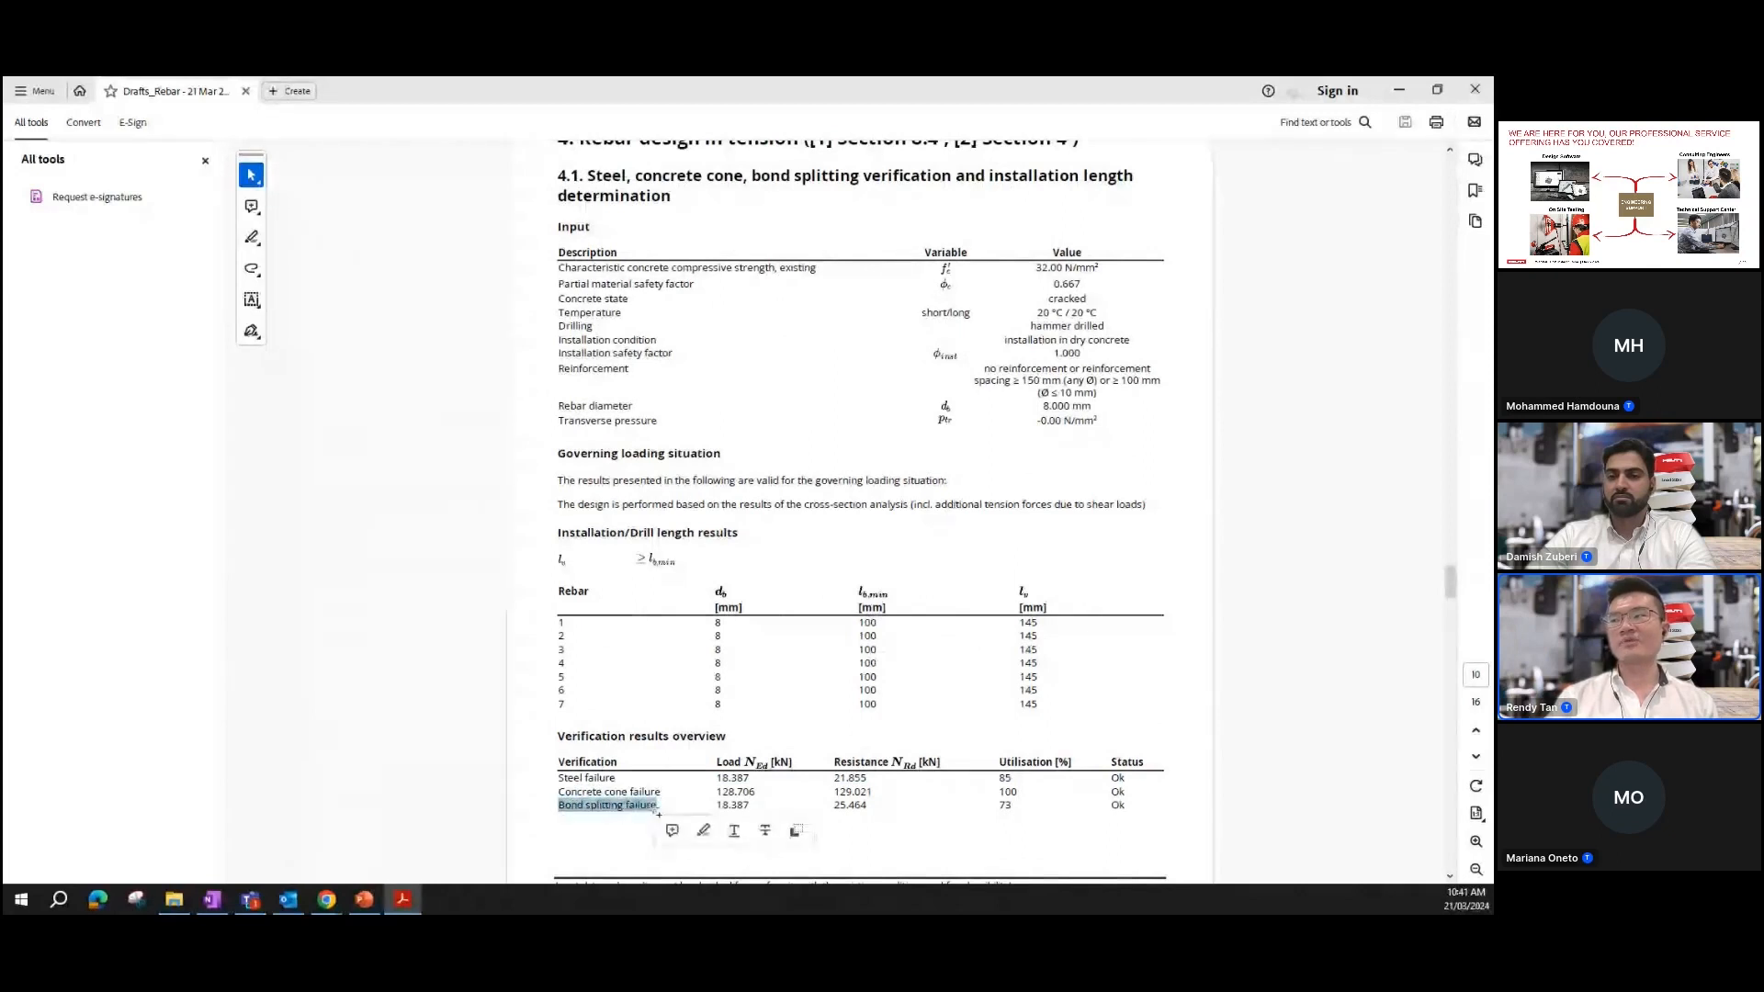
drag(998, 792, 1022, 794)
click(1022, 794)
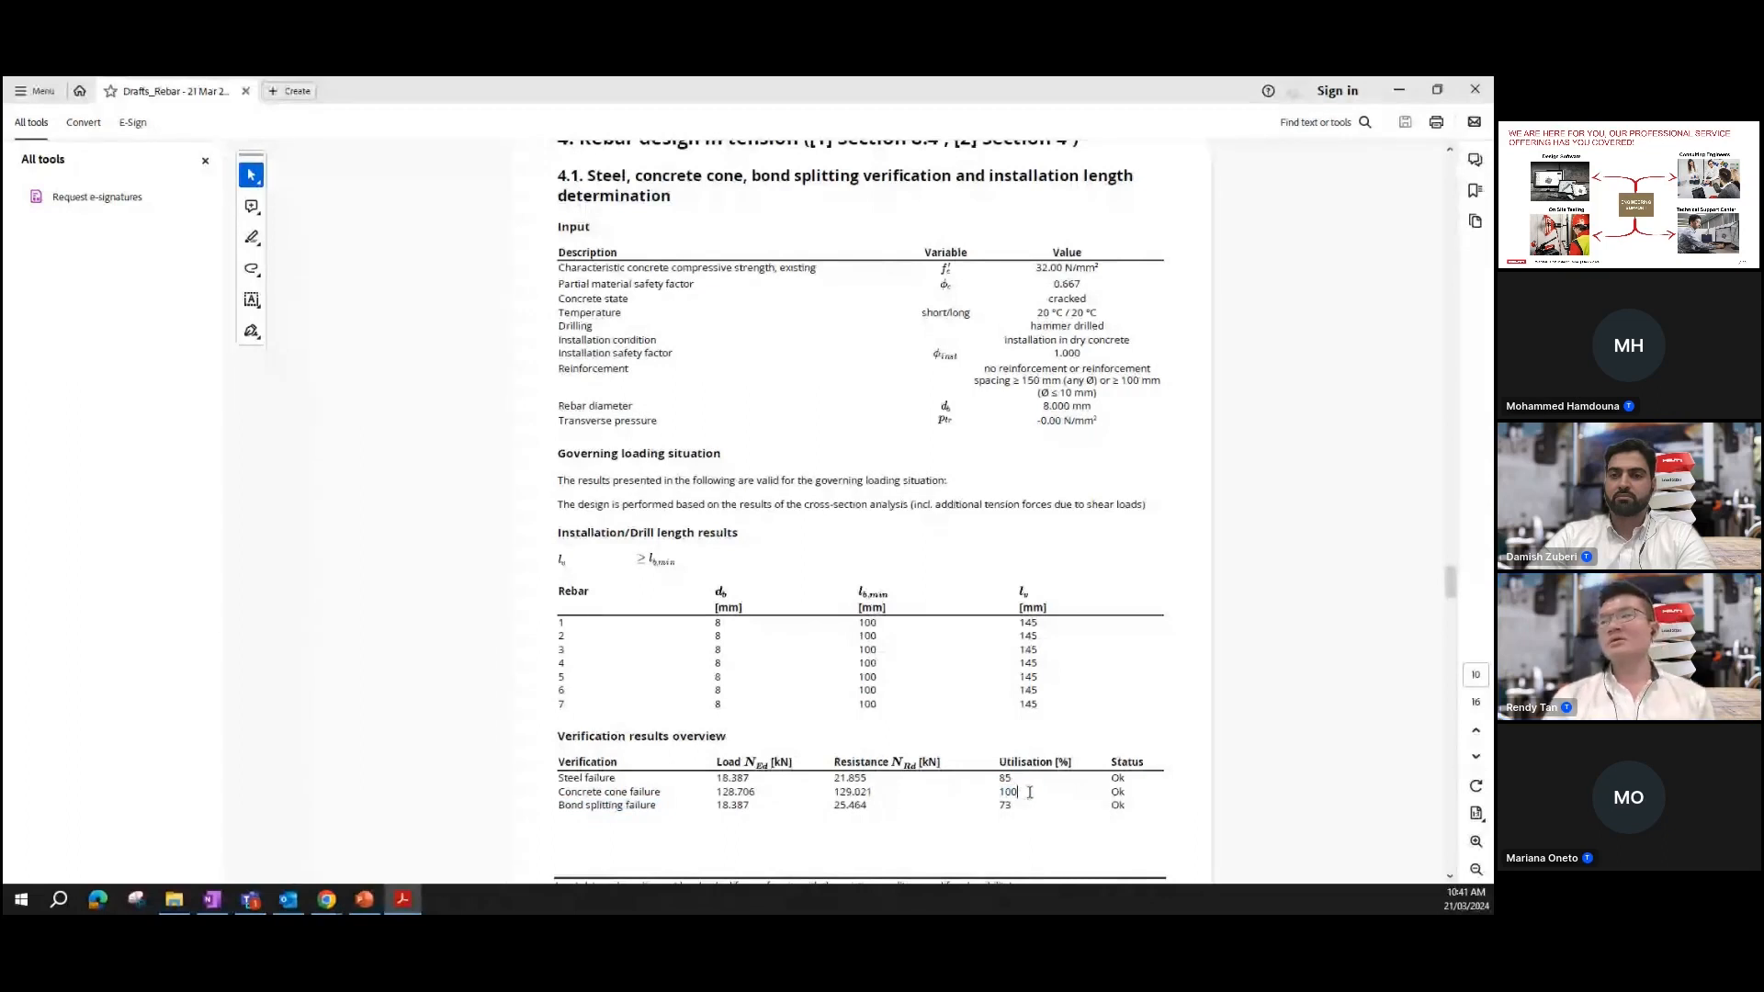
Step: Examine the steel and concrete cone verification formulas, highlighting the source reference [2] Eq. (4.3)
scroll(1029, 772, down, 2)
scroll(1035, 746, down, 3)
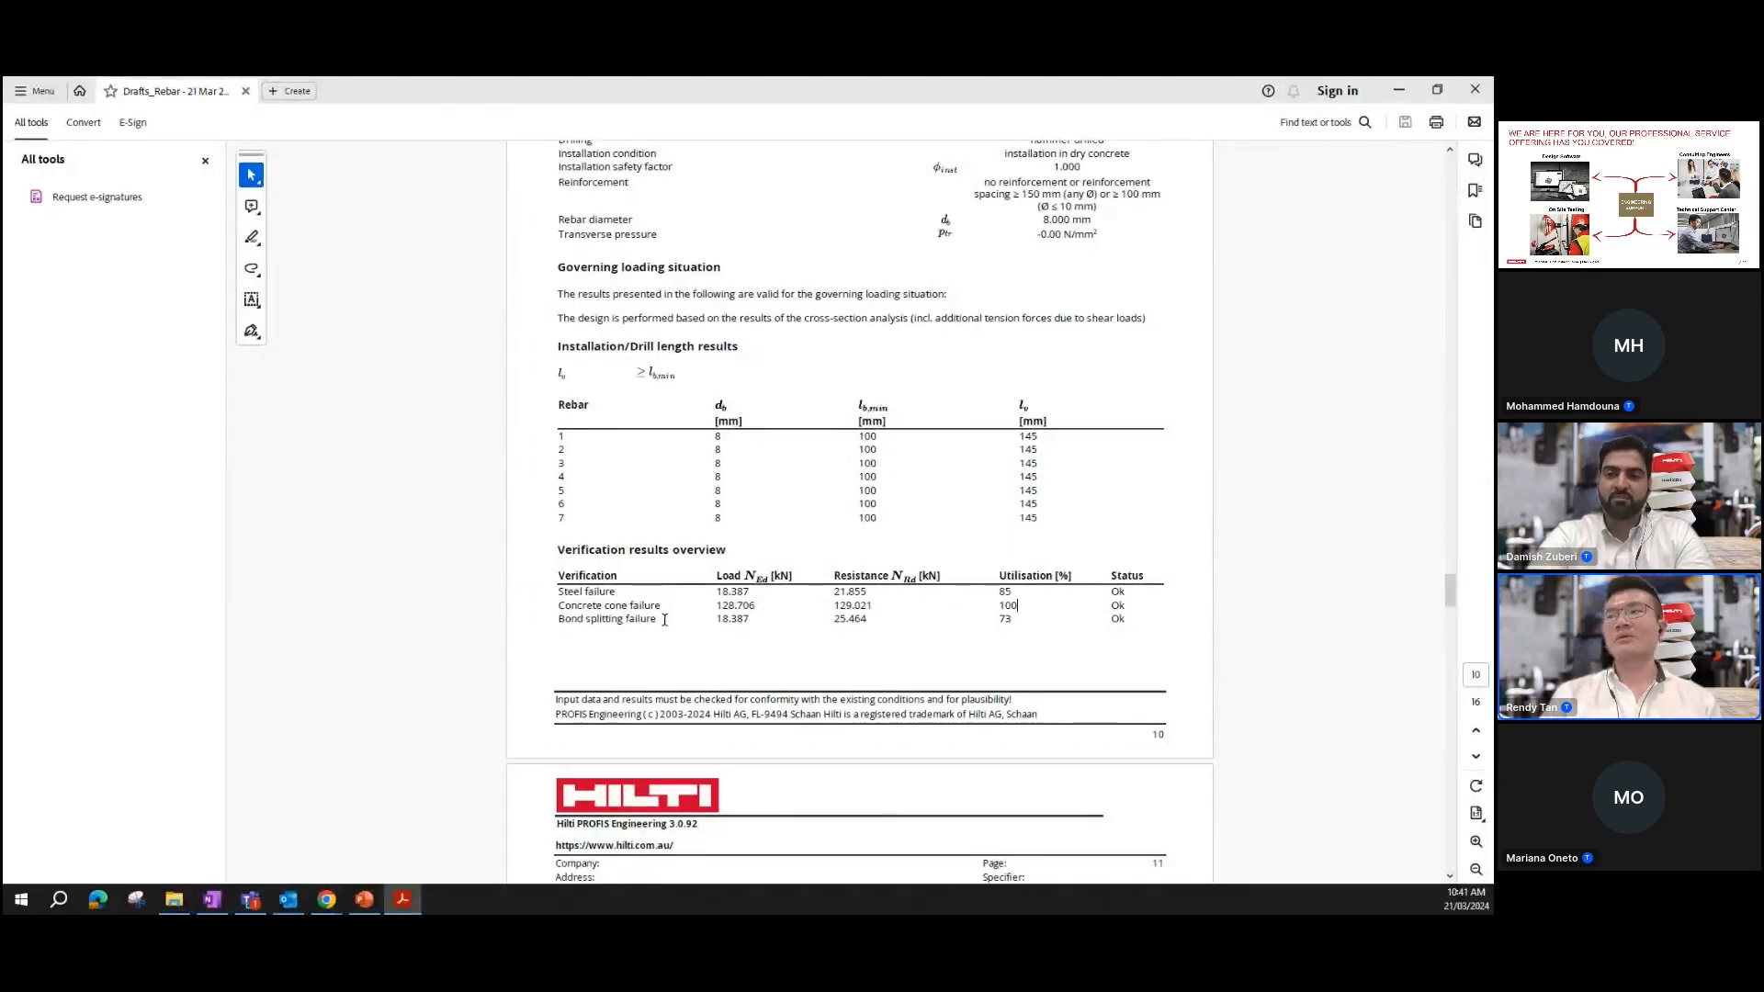
scroll(666, 622, down, 5)
scroll(667, 585, down, 1)
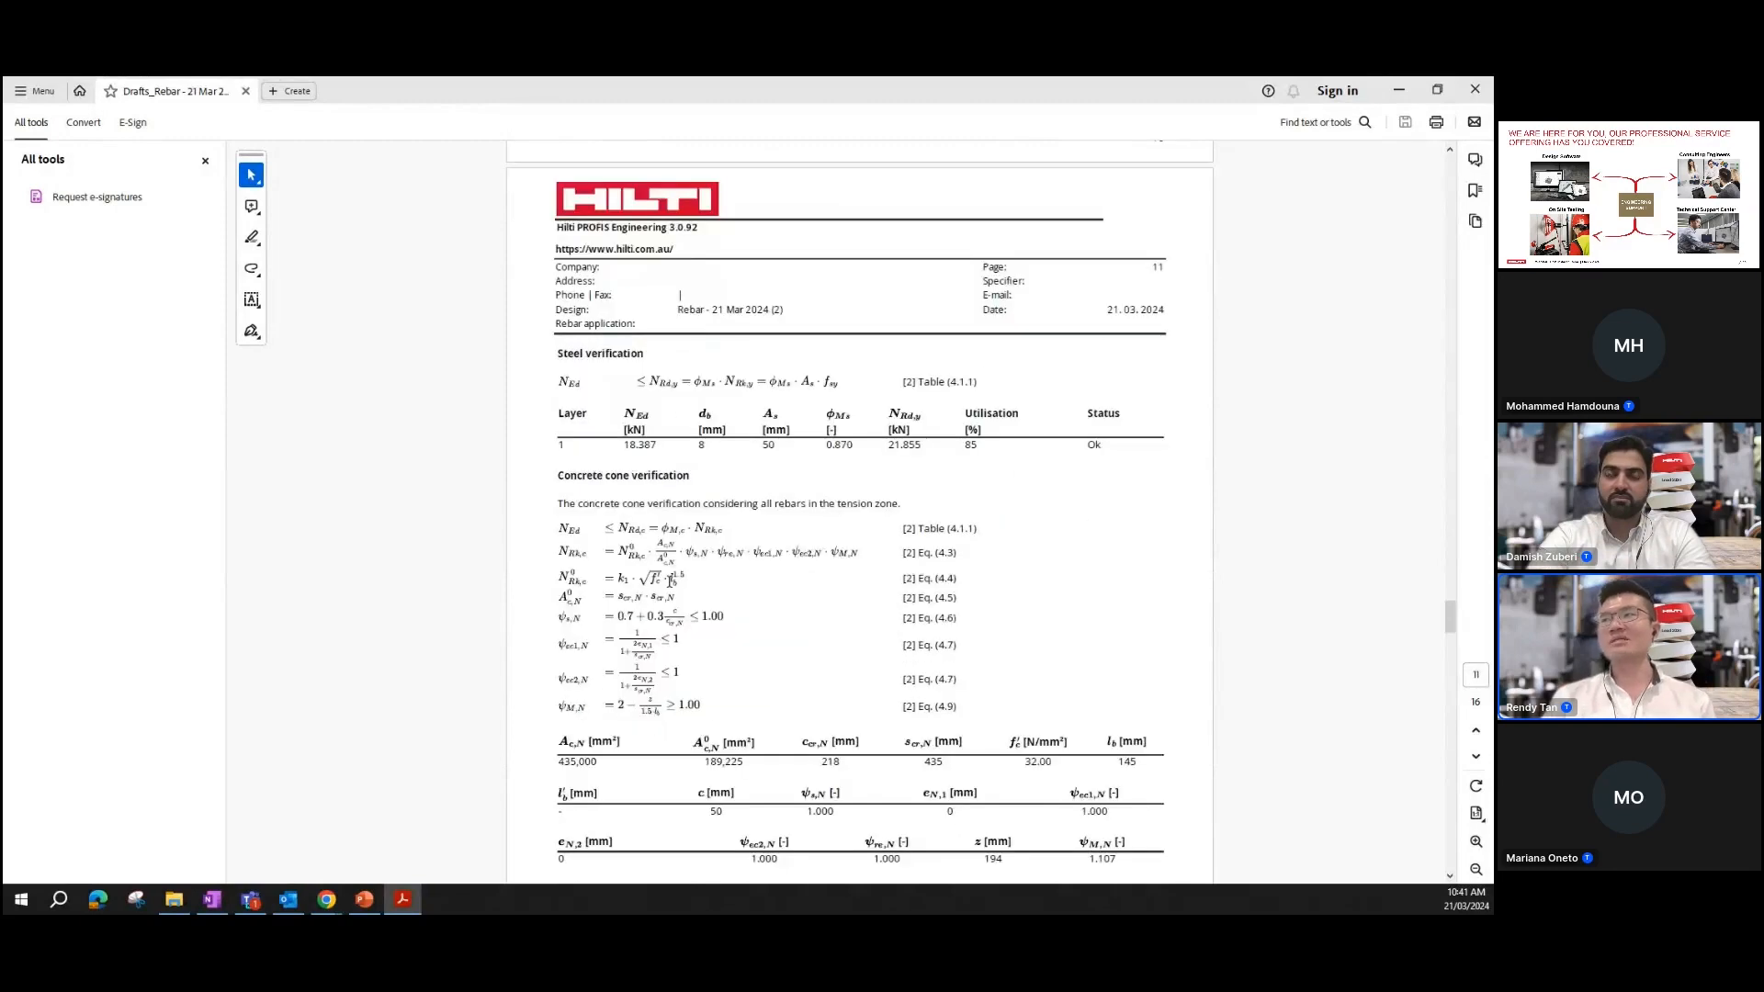
ctrl+scroll(672, 580, up, 1)
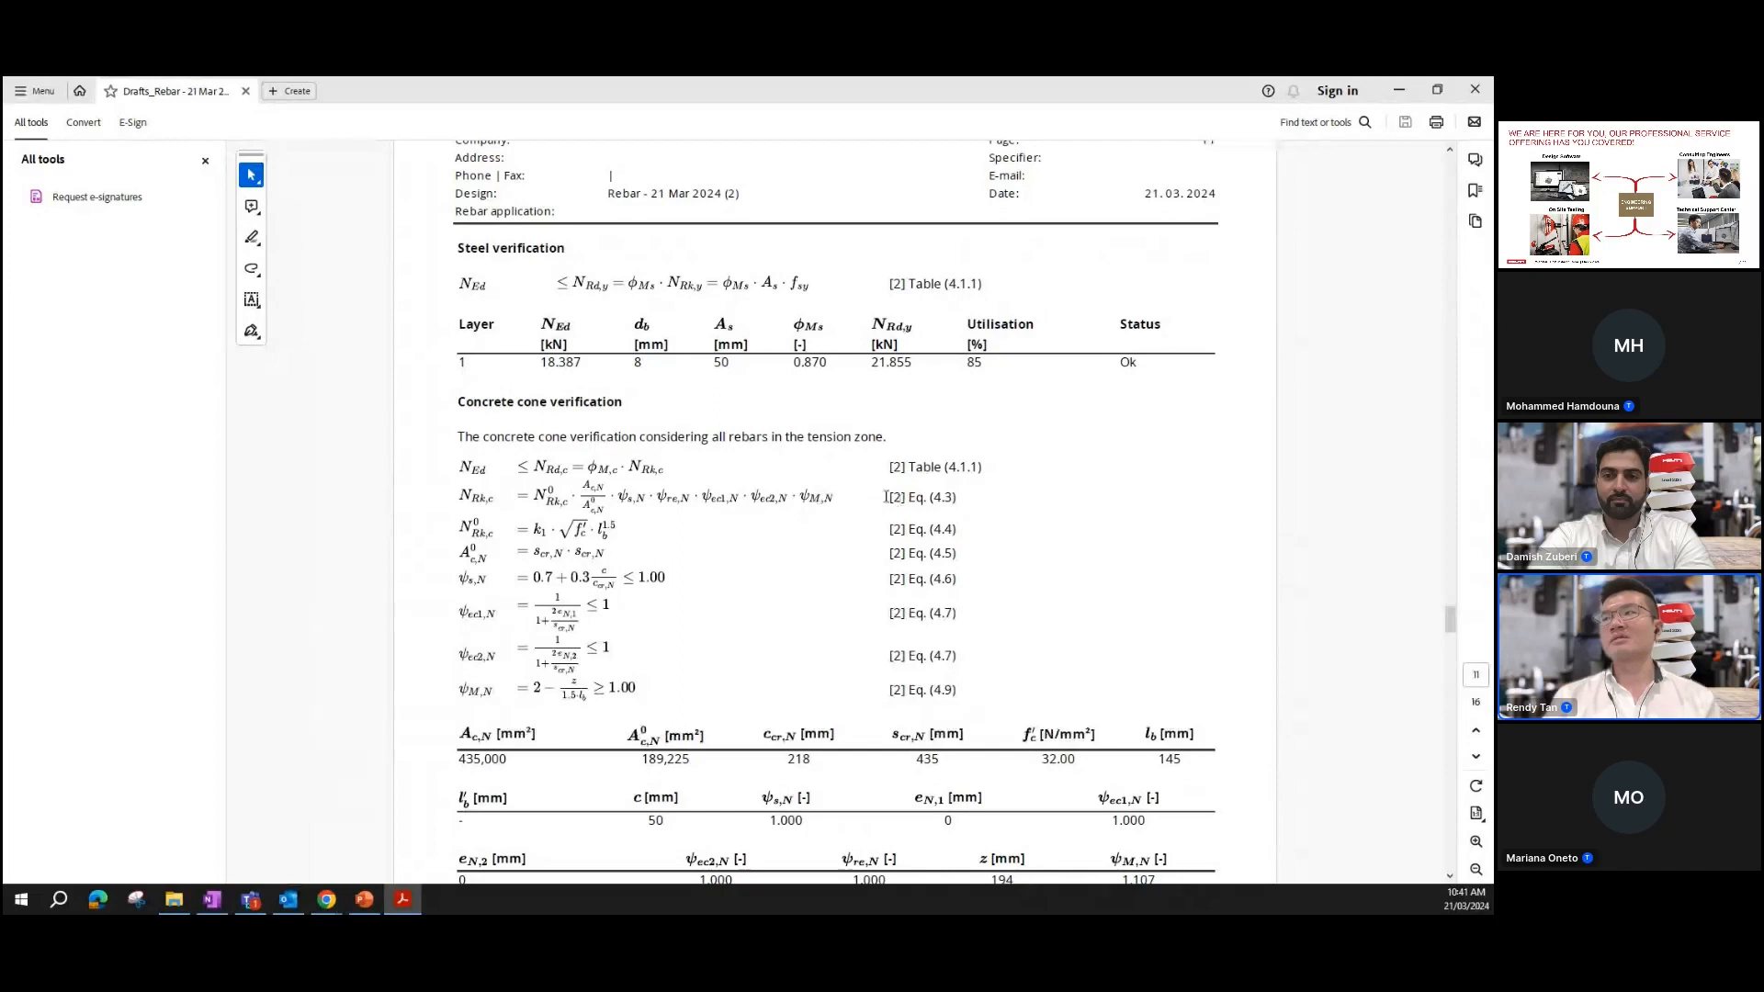
mouse_move(886, 497)
mouse_down()
mouse_move(957, 499)
mouse_move(887, 501)
mouse_up()
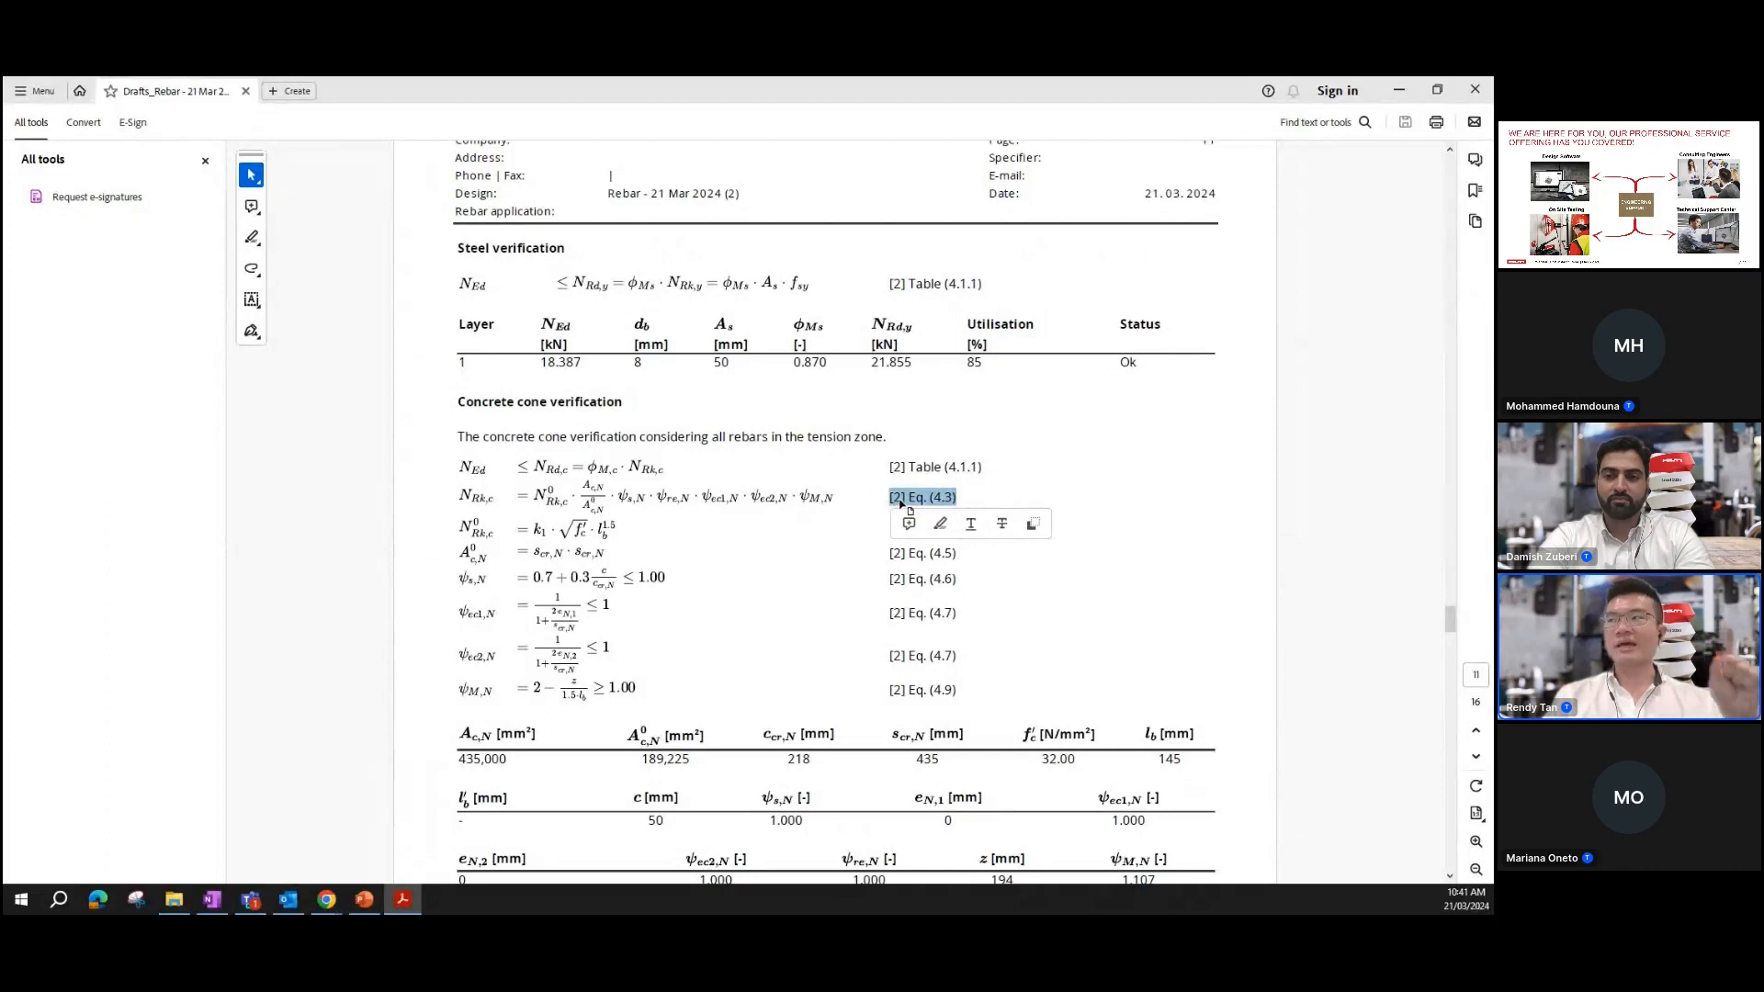
click(923, 498)
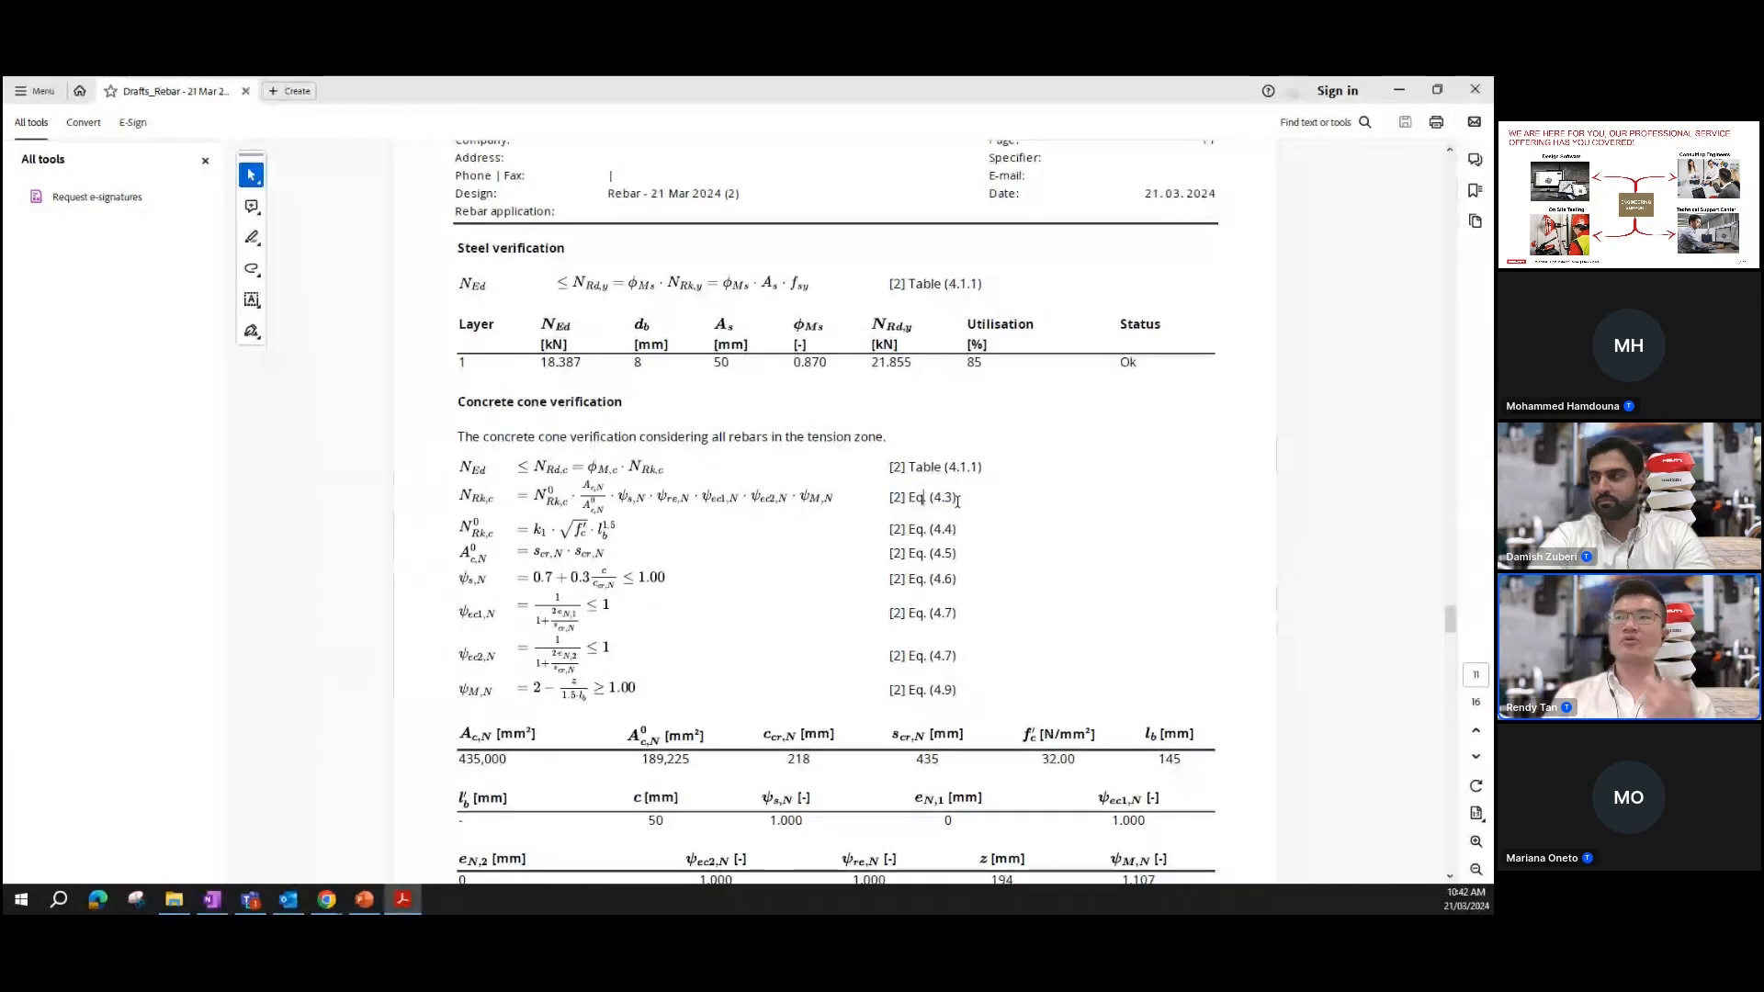
Step: Return to the References list in the report's Overview of results chapter and highlight the EOTA TR 069 entry under reference [2]
scroll(958, 501, up, 15)
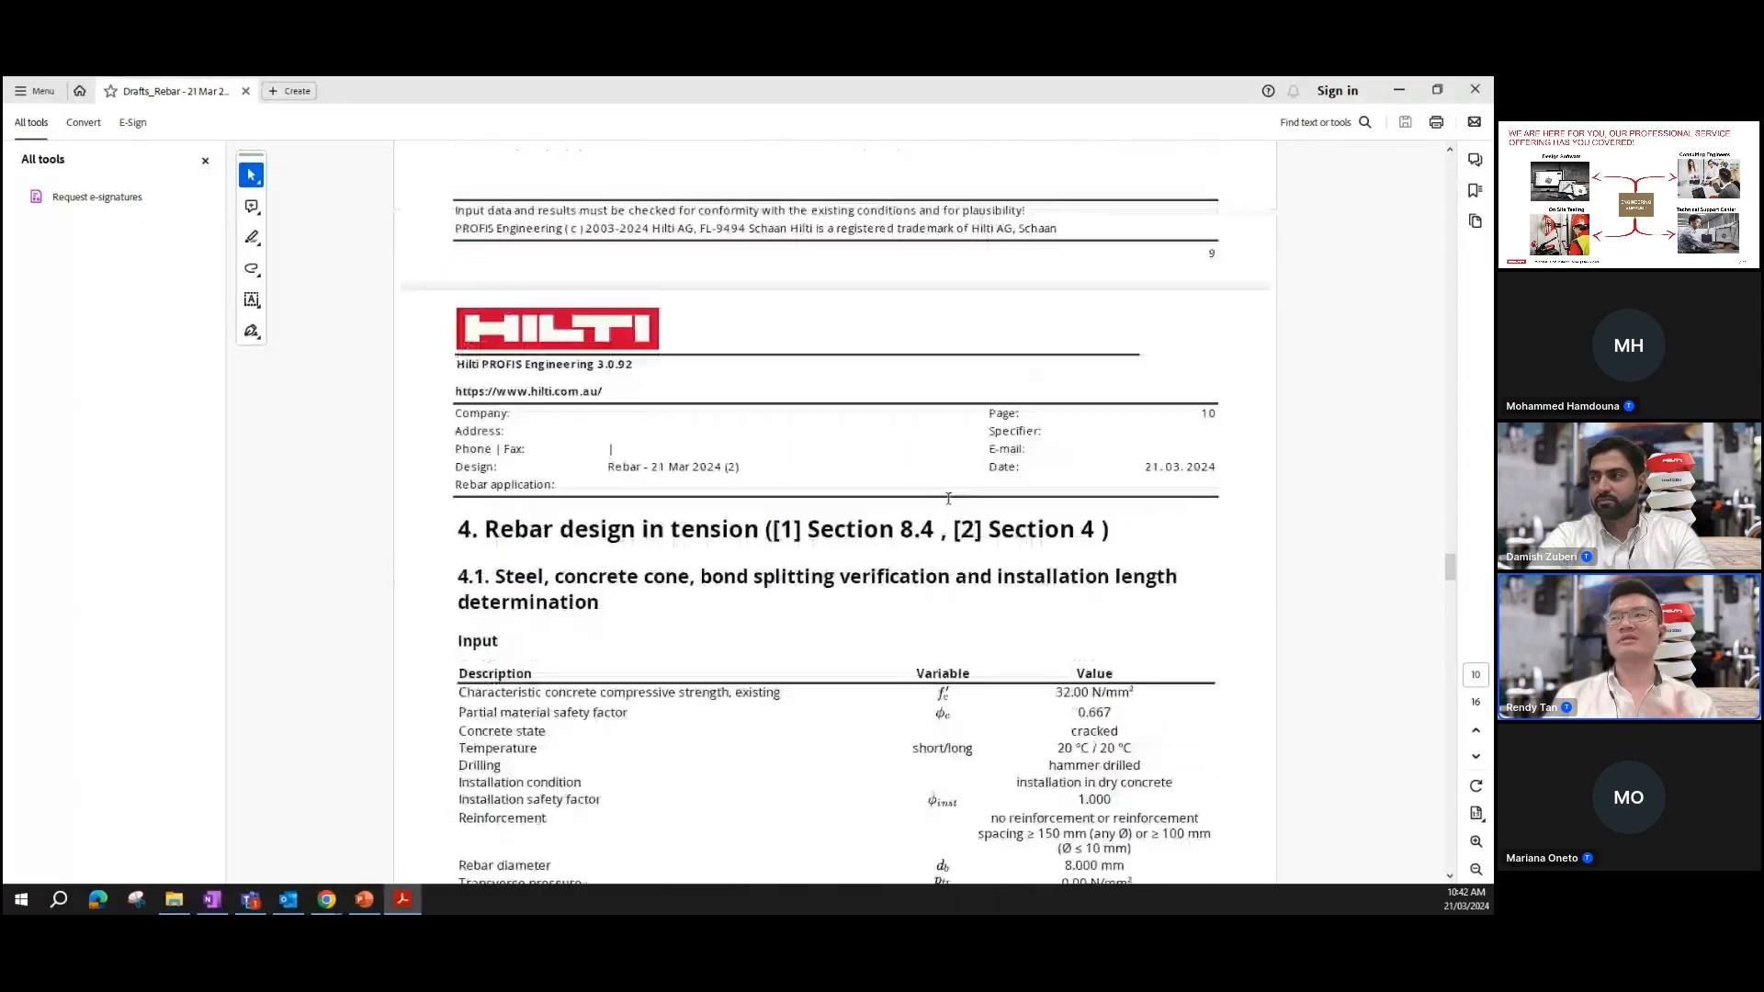
scroll(948, 498, up, 15)
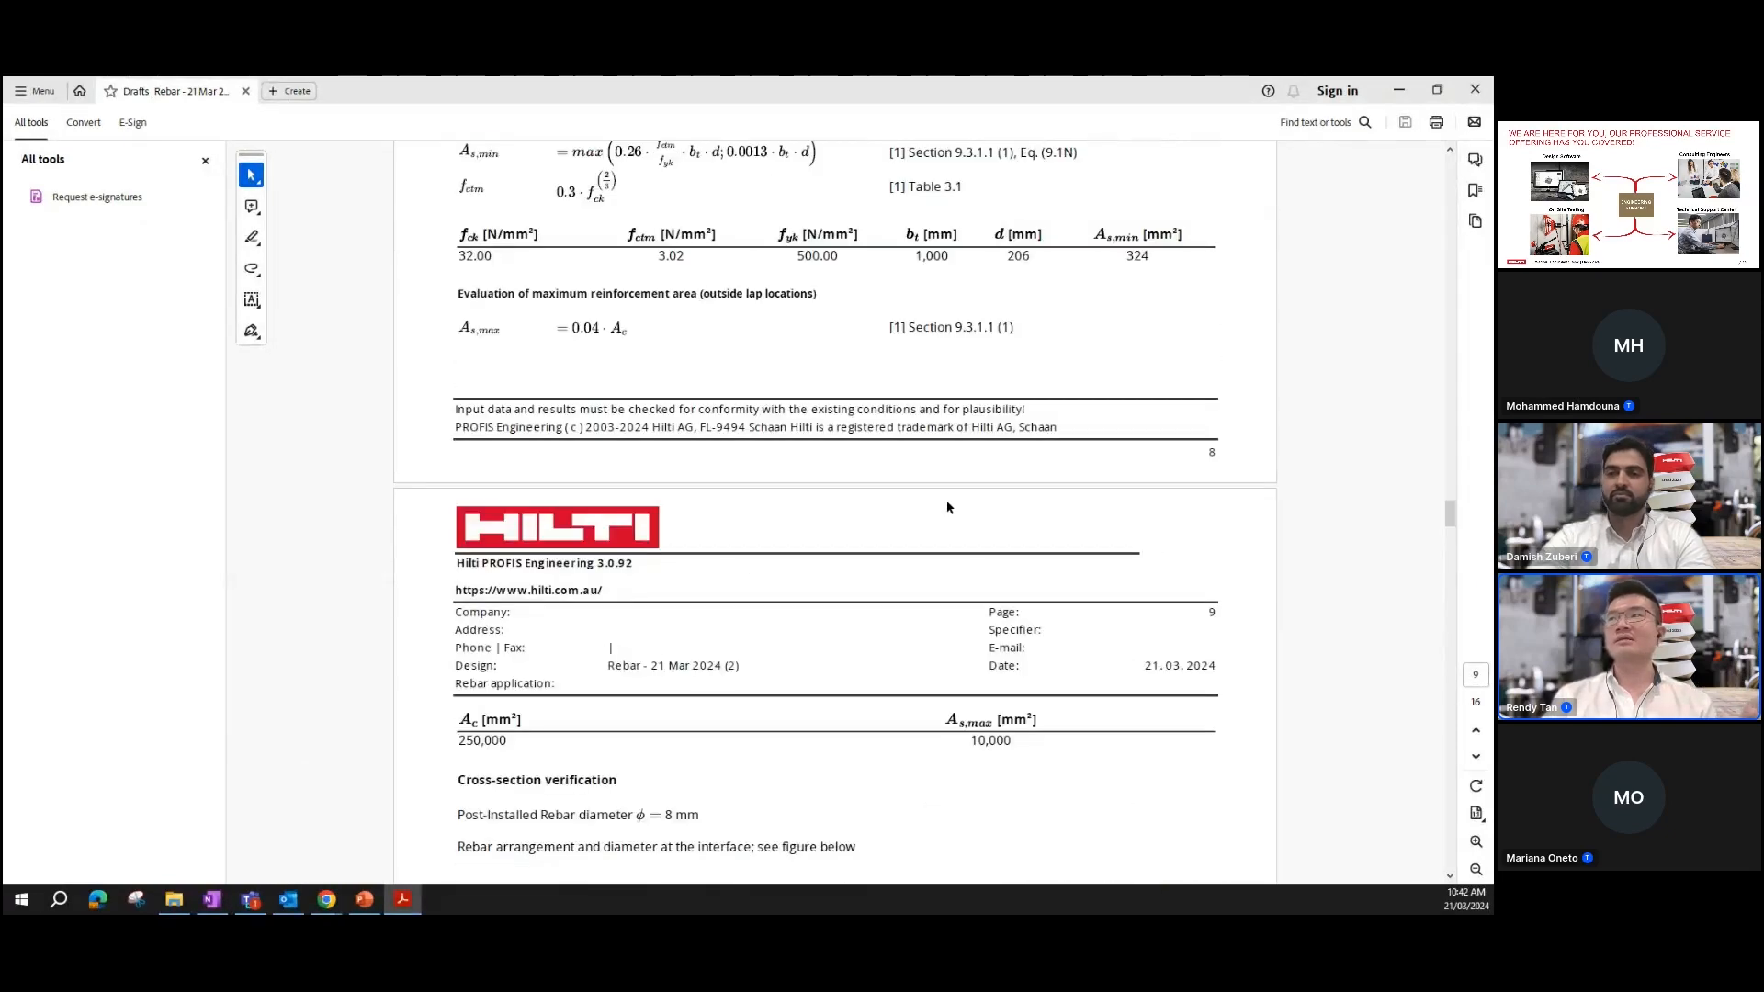
scroll(948, 500, up, 20)
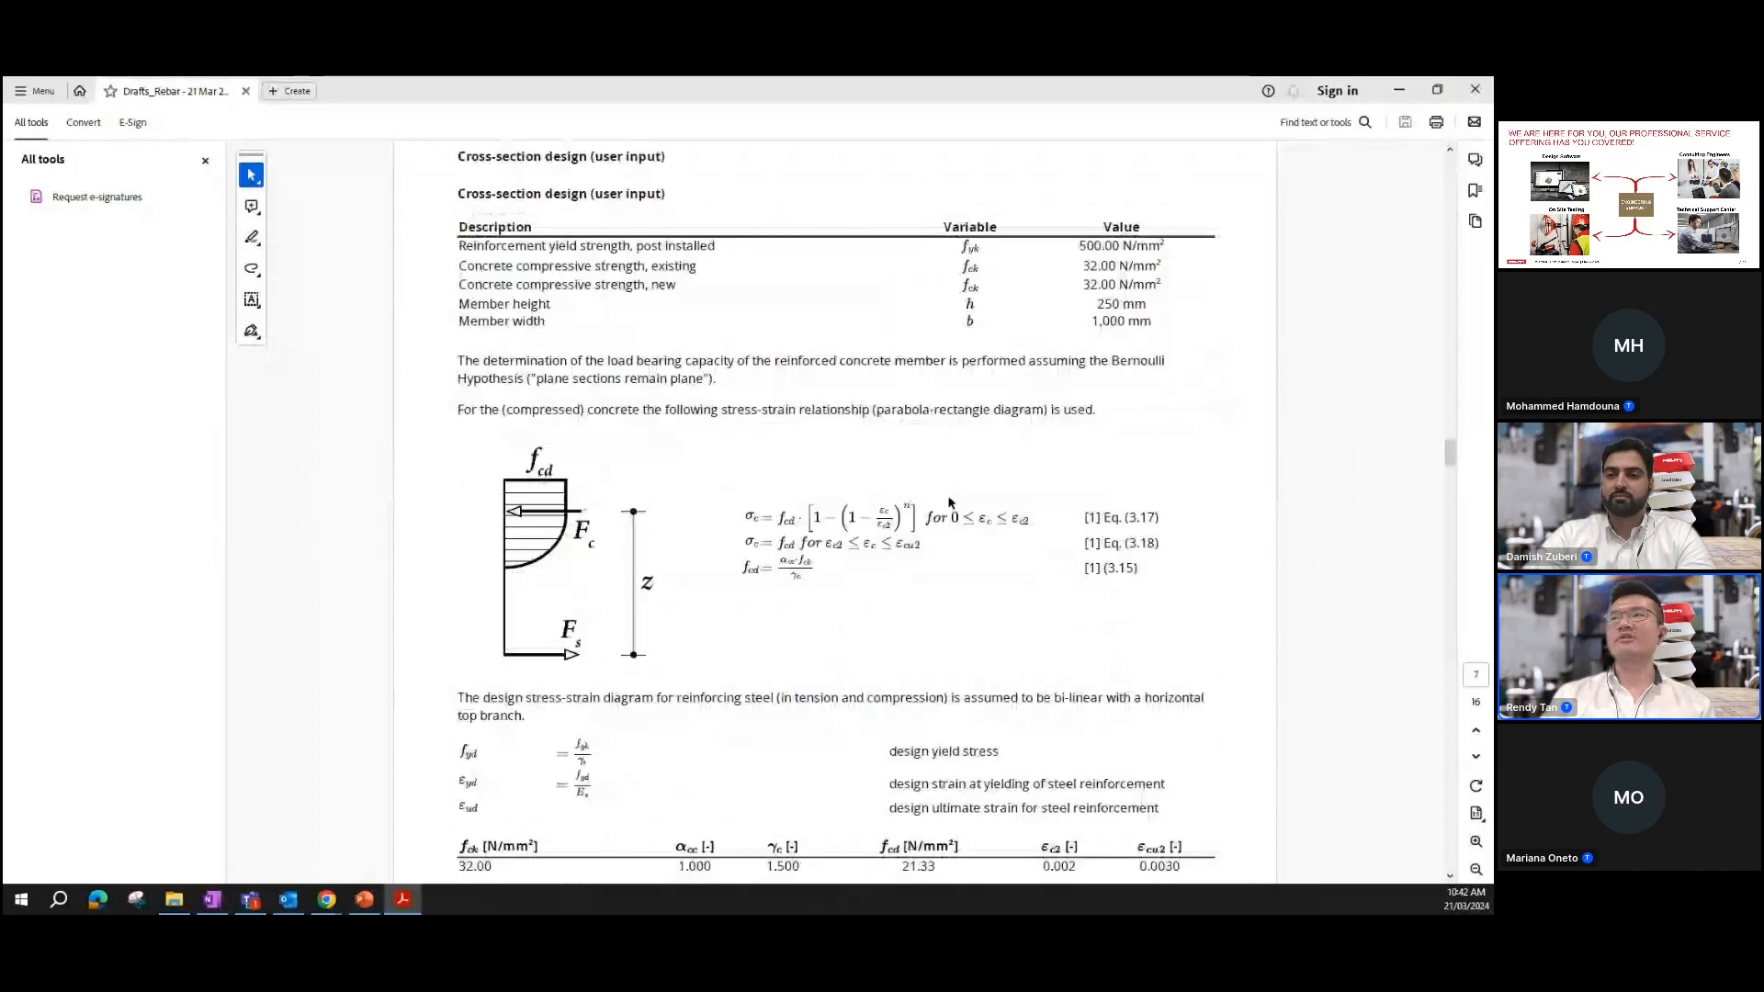
scroll(950, 501, up, 5)
drag(476, 292, 553, 292)
click(531, 294)
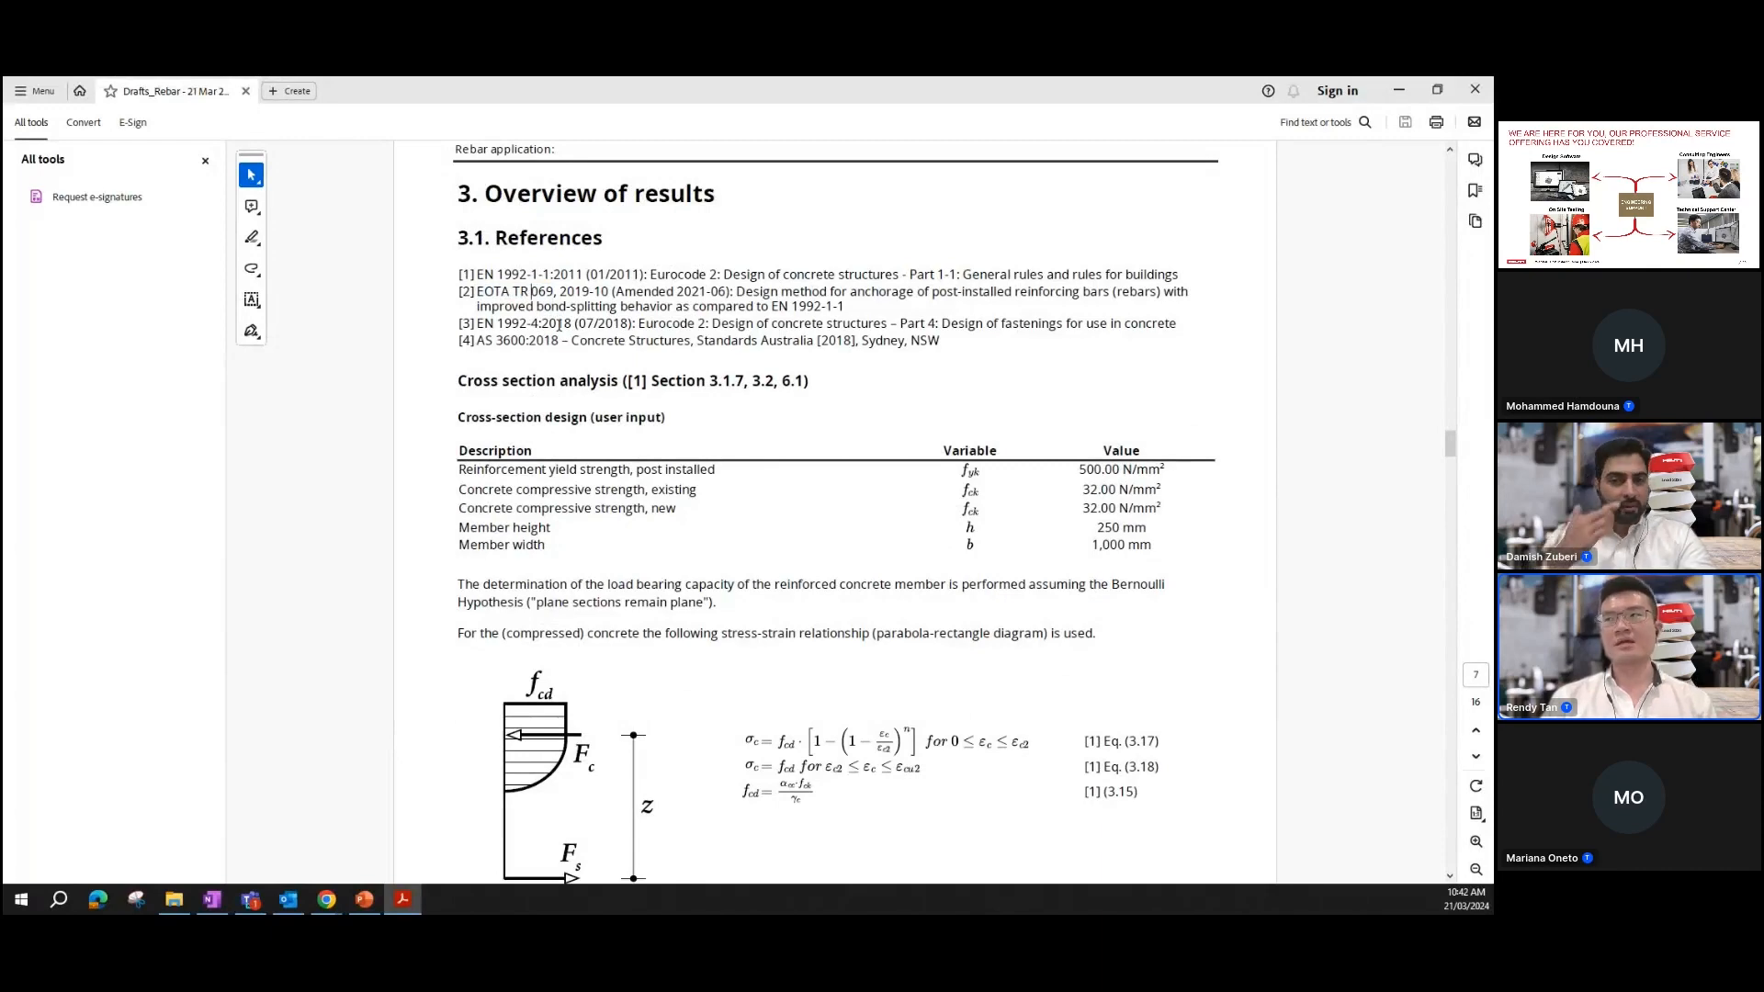
Step: Go back to the concrete cone verification in the Rebar design in tension chapter and examine its formulas and result tables
scroll(610, 419, down, 20)
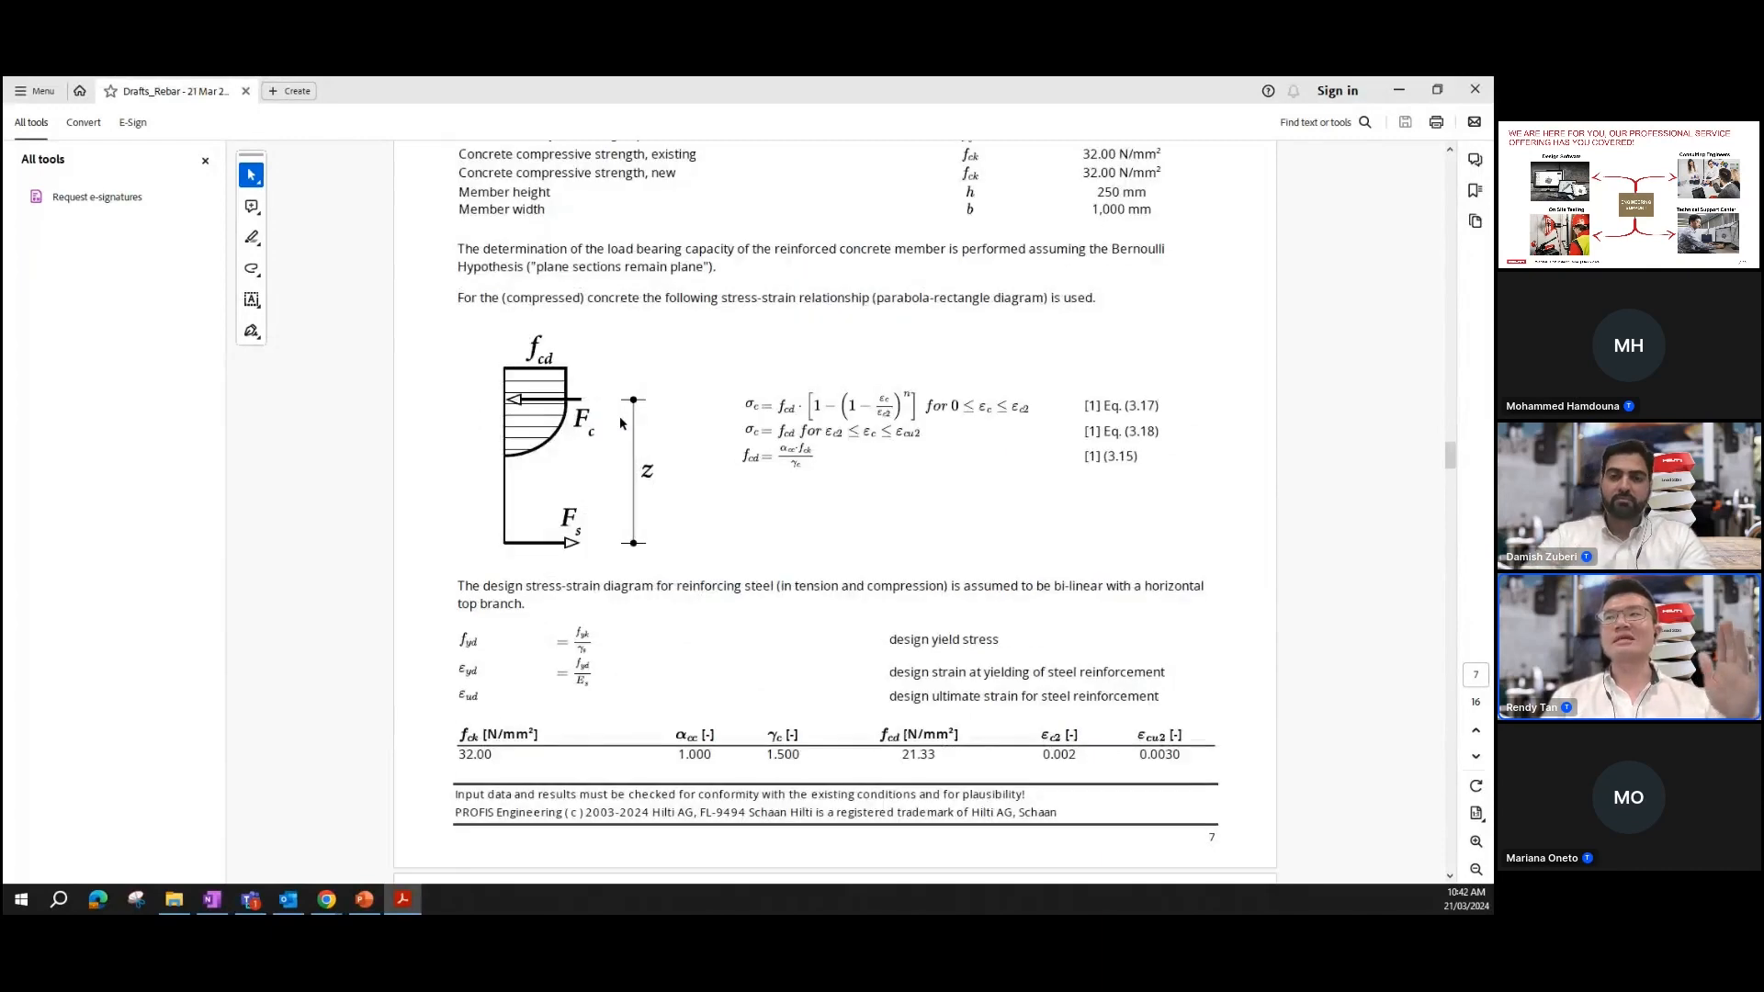
scroll(625, 420, down, 15)
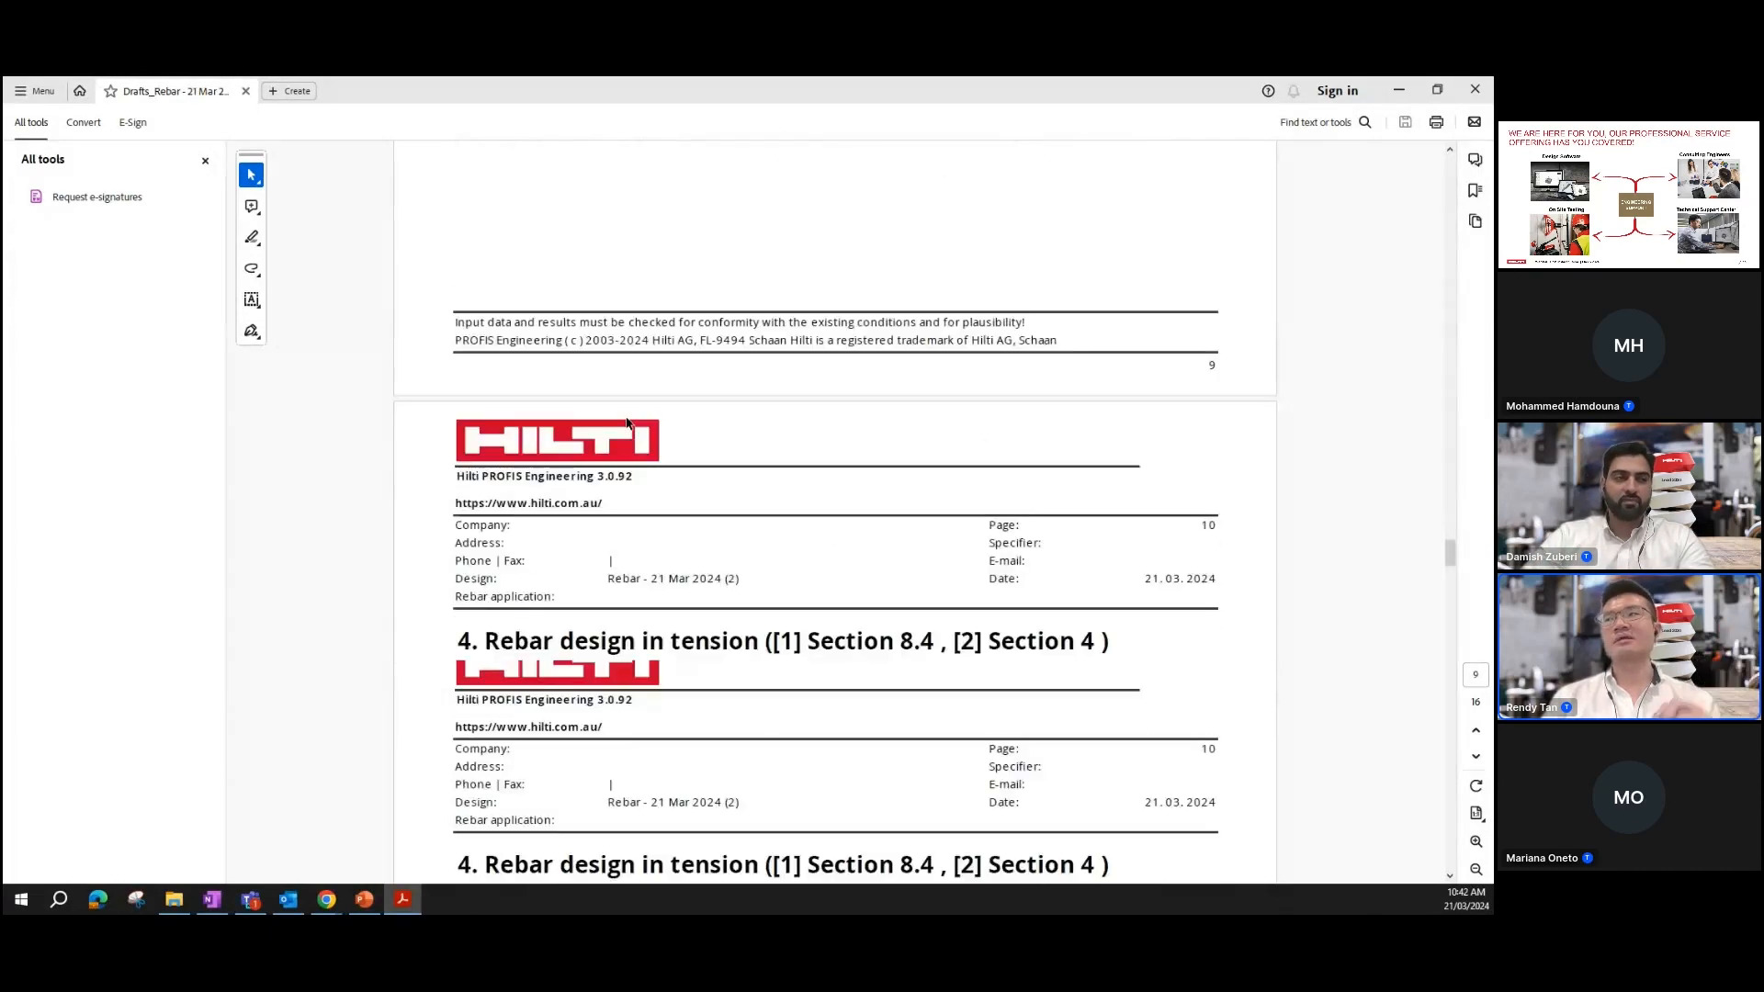
scroll(629, 419, down, 7)
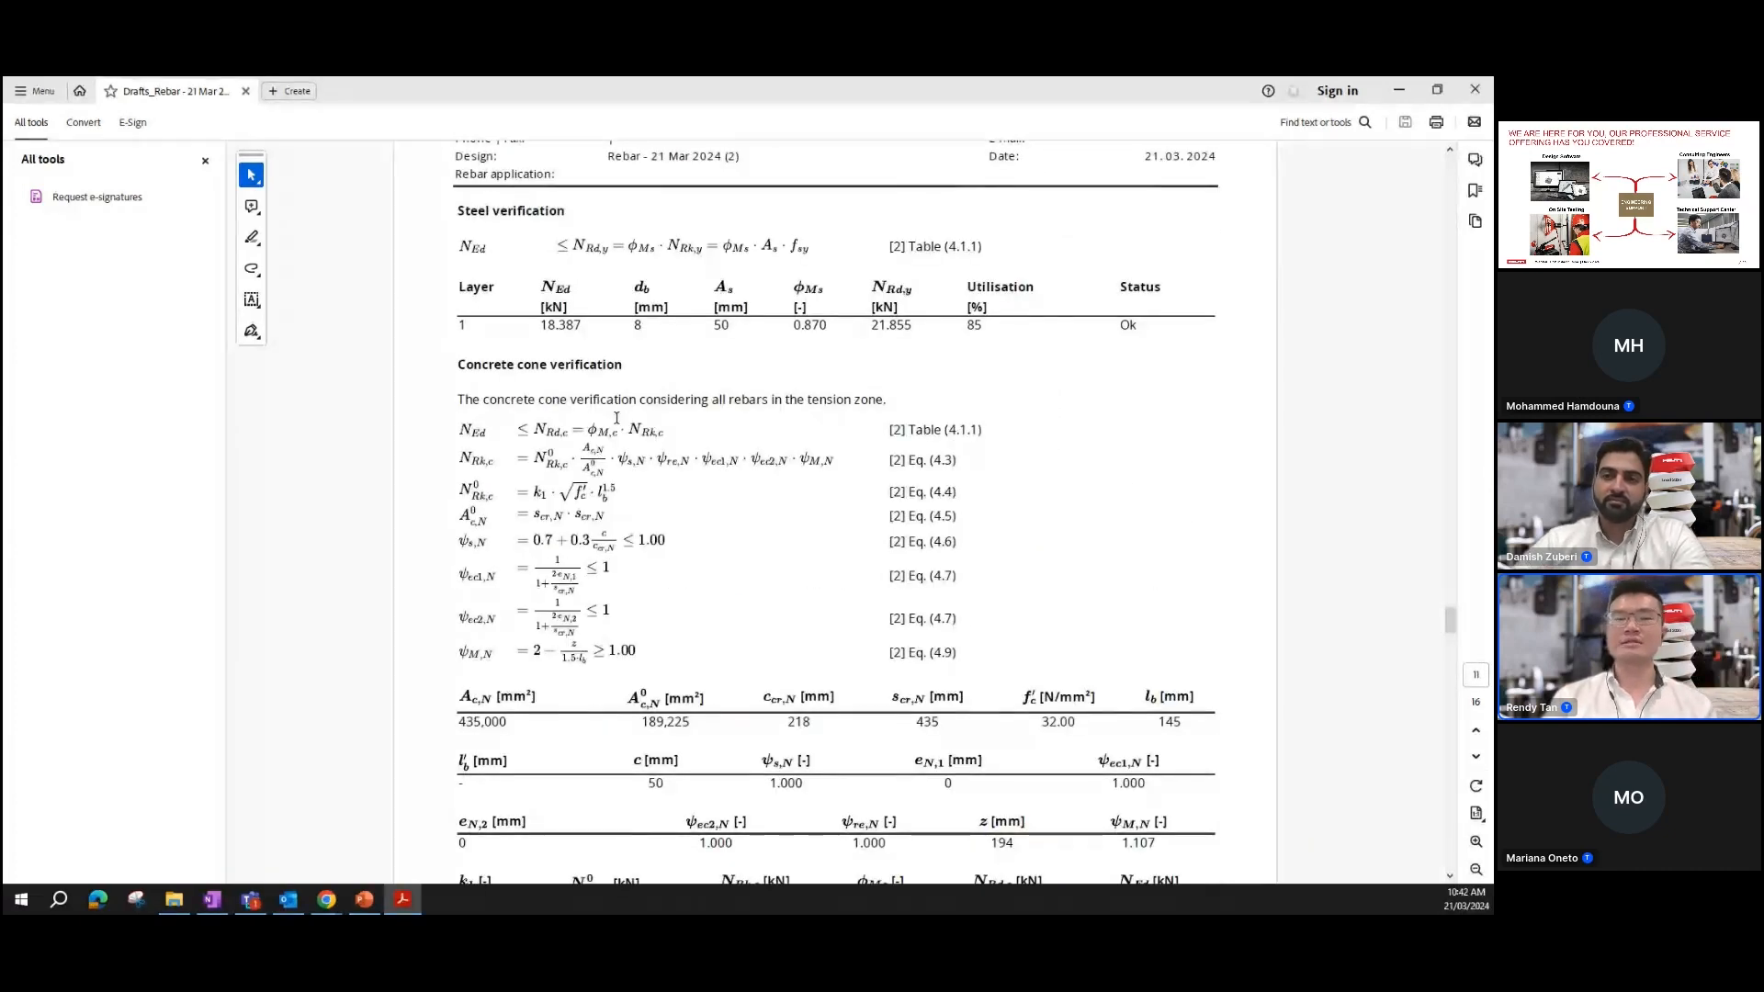
scroll(722, 481, up, 1)
scroll(721, 480, down, 11)
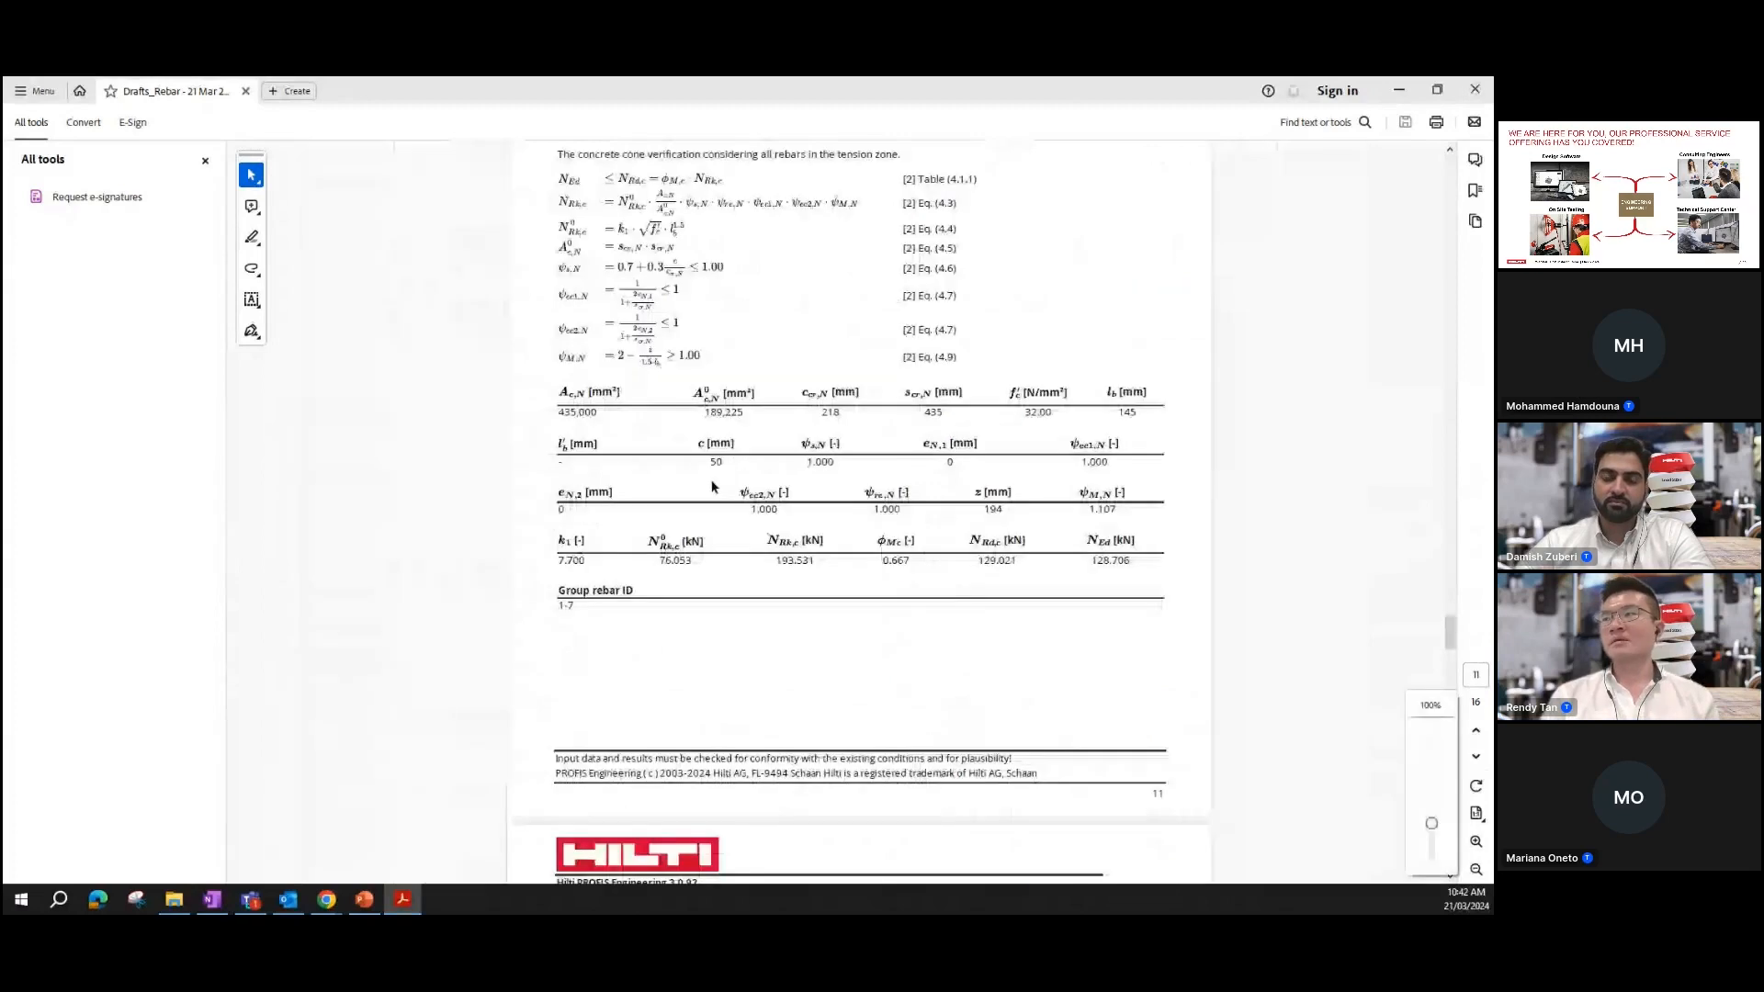
Step: Examine the bond splitting verification formulas and the per-rebar value tables that follow them
scroll(713, 481, down, 1)
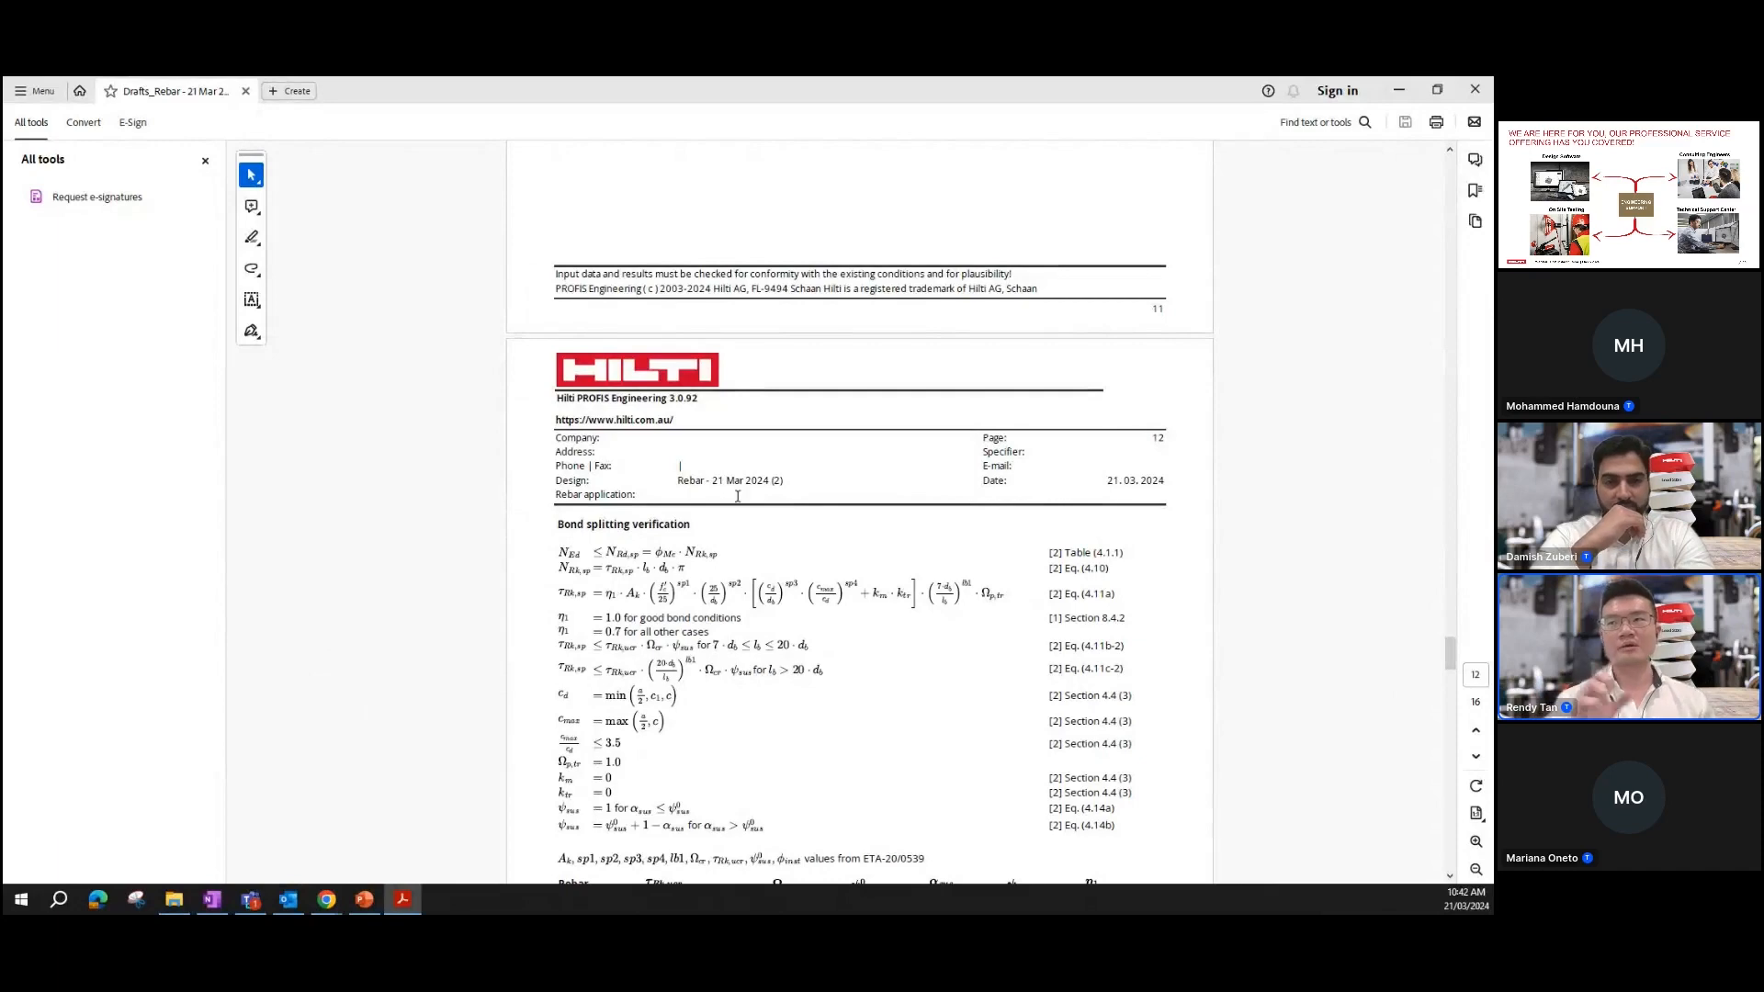
scroll(749, 488, down, 3)
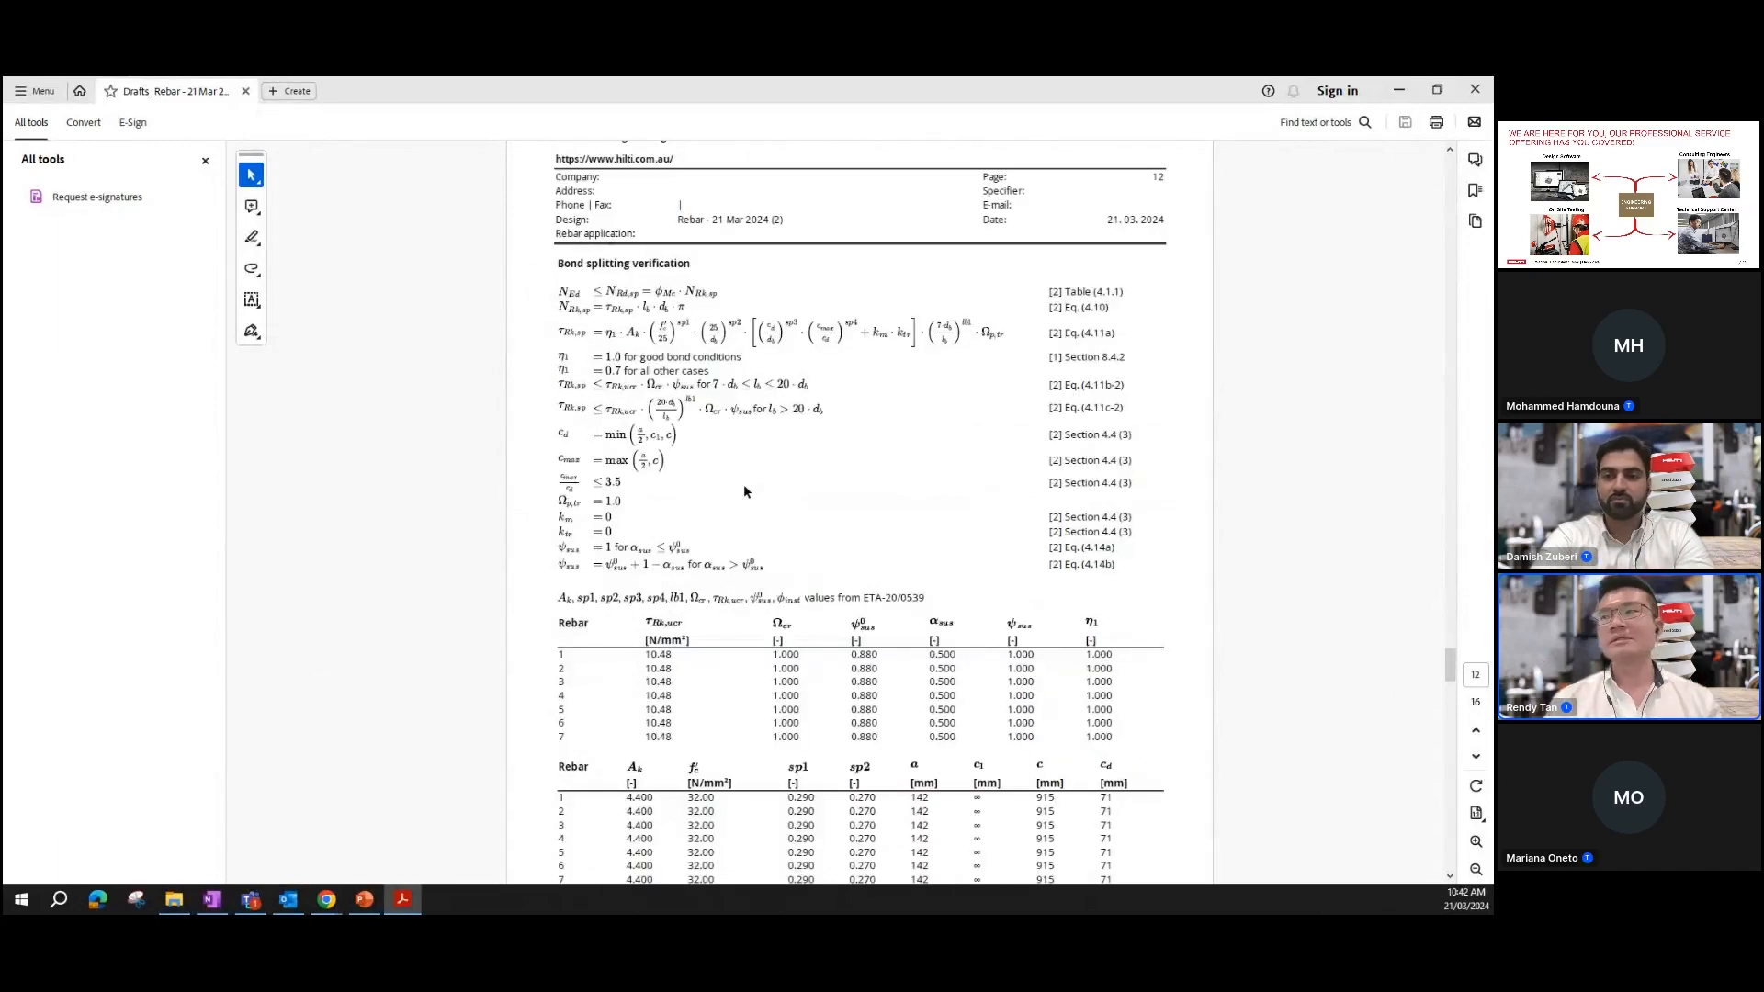
scroll(745, 492, down, 15)
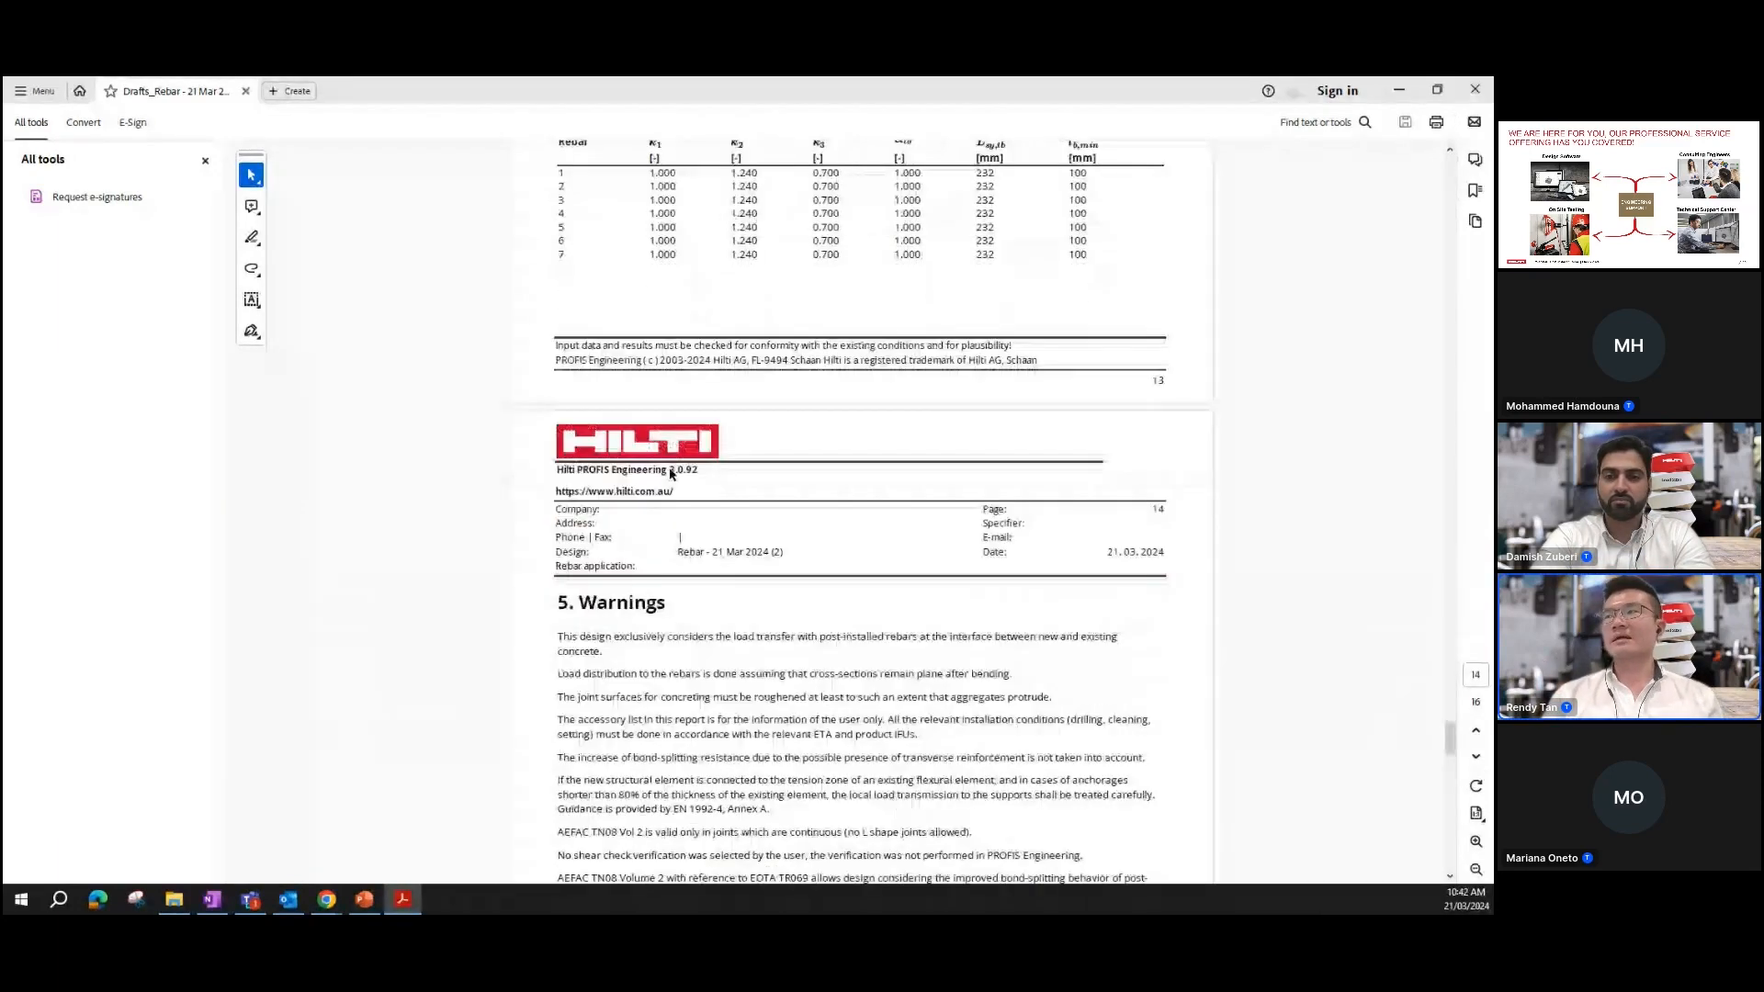
scroll(670, 470, up, 6)
scroll(669, 466, down, 6)
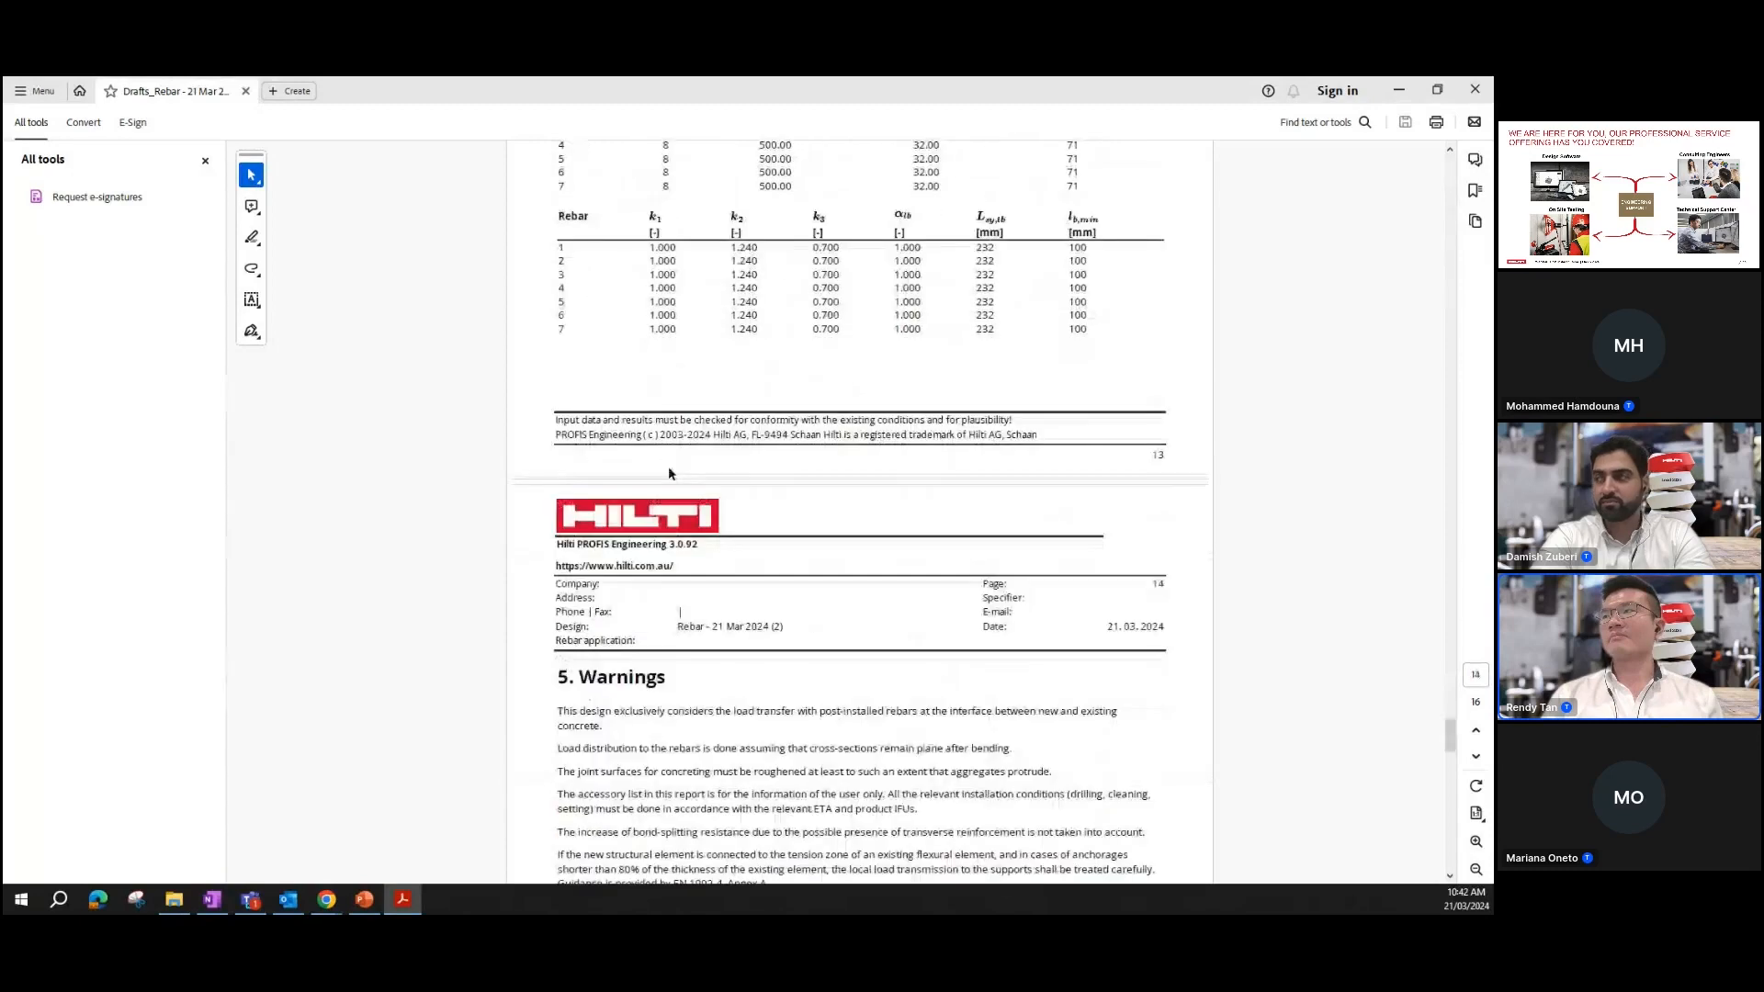
Step: Read through the report's Warnings chapter up to its closing design statement
scroll(669, 465, down, 5)
scroll(667, 466, down, 2)
scroll(669, 452, down, 10)
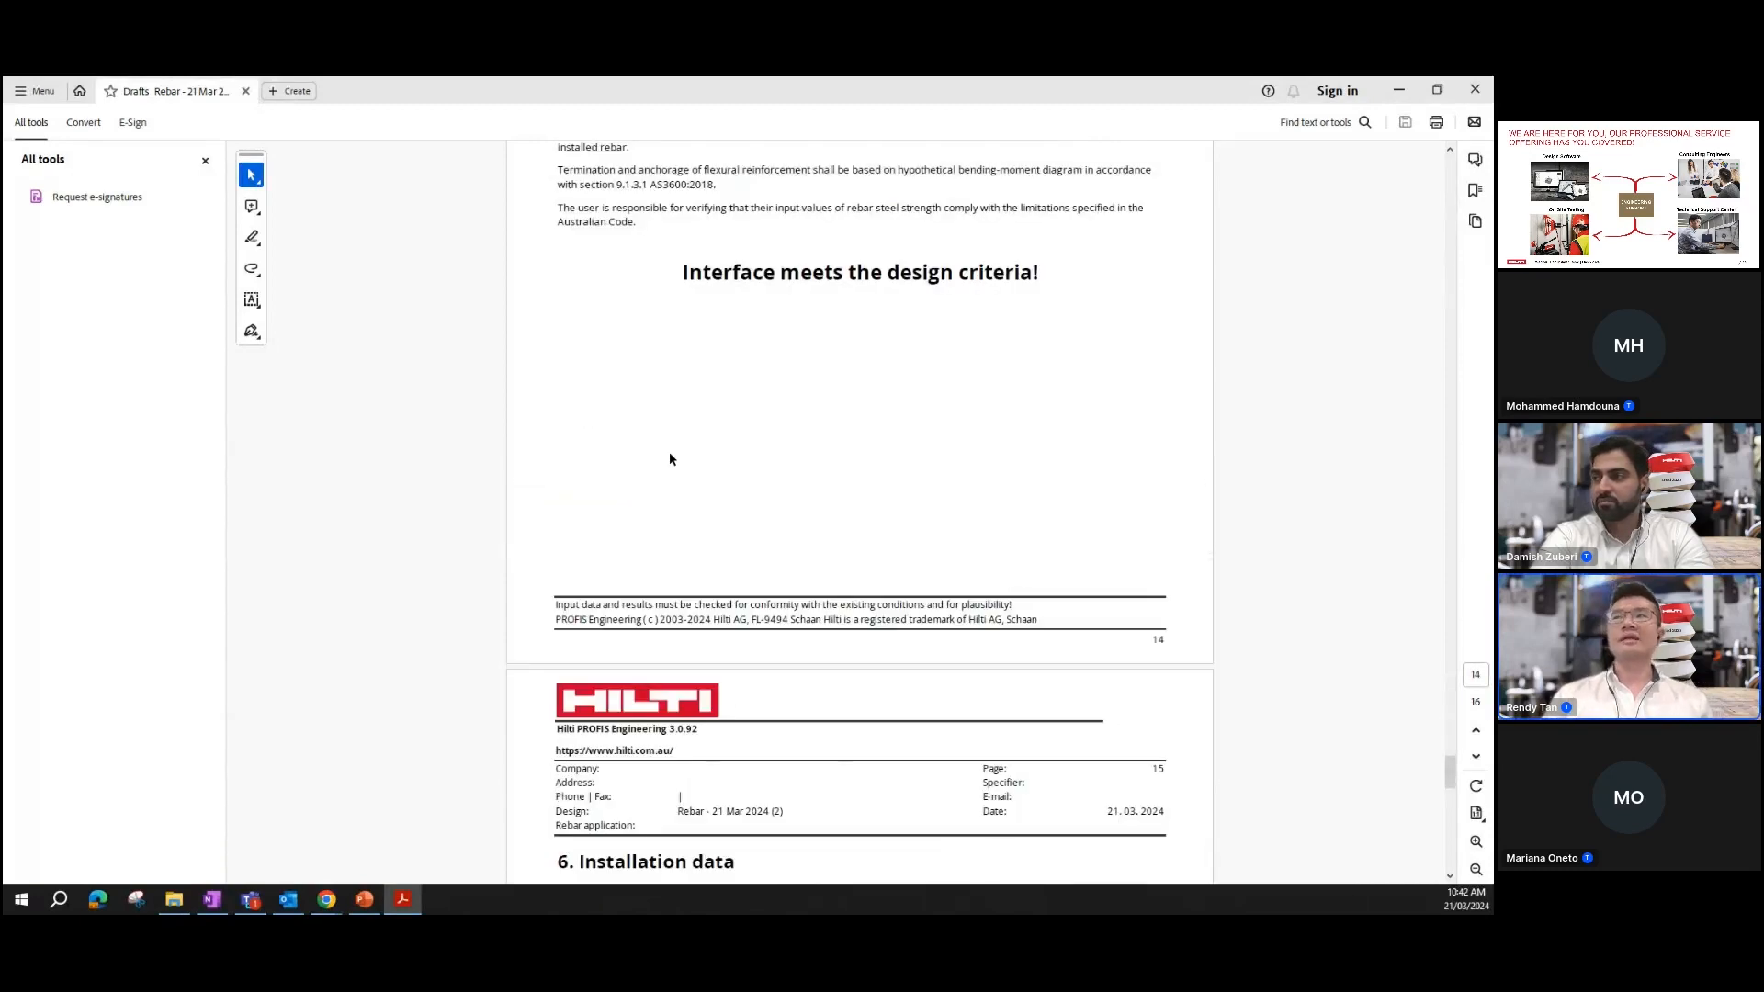
Step: Examine the Installation data chapter, including the top layer rebar details and the working and curing time table
ctrl+scroll(593, 400, up, 1)
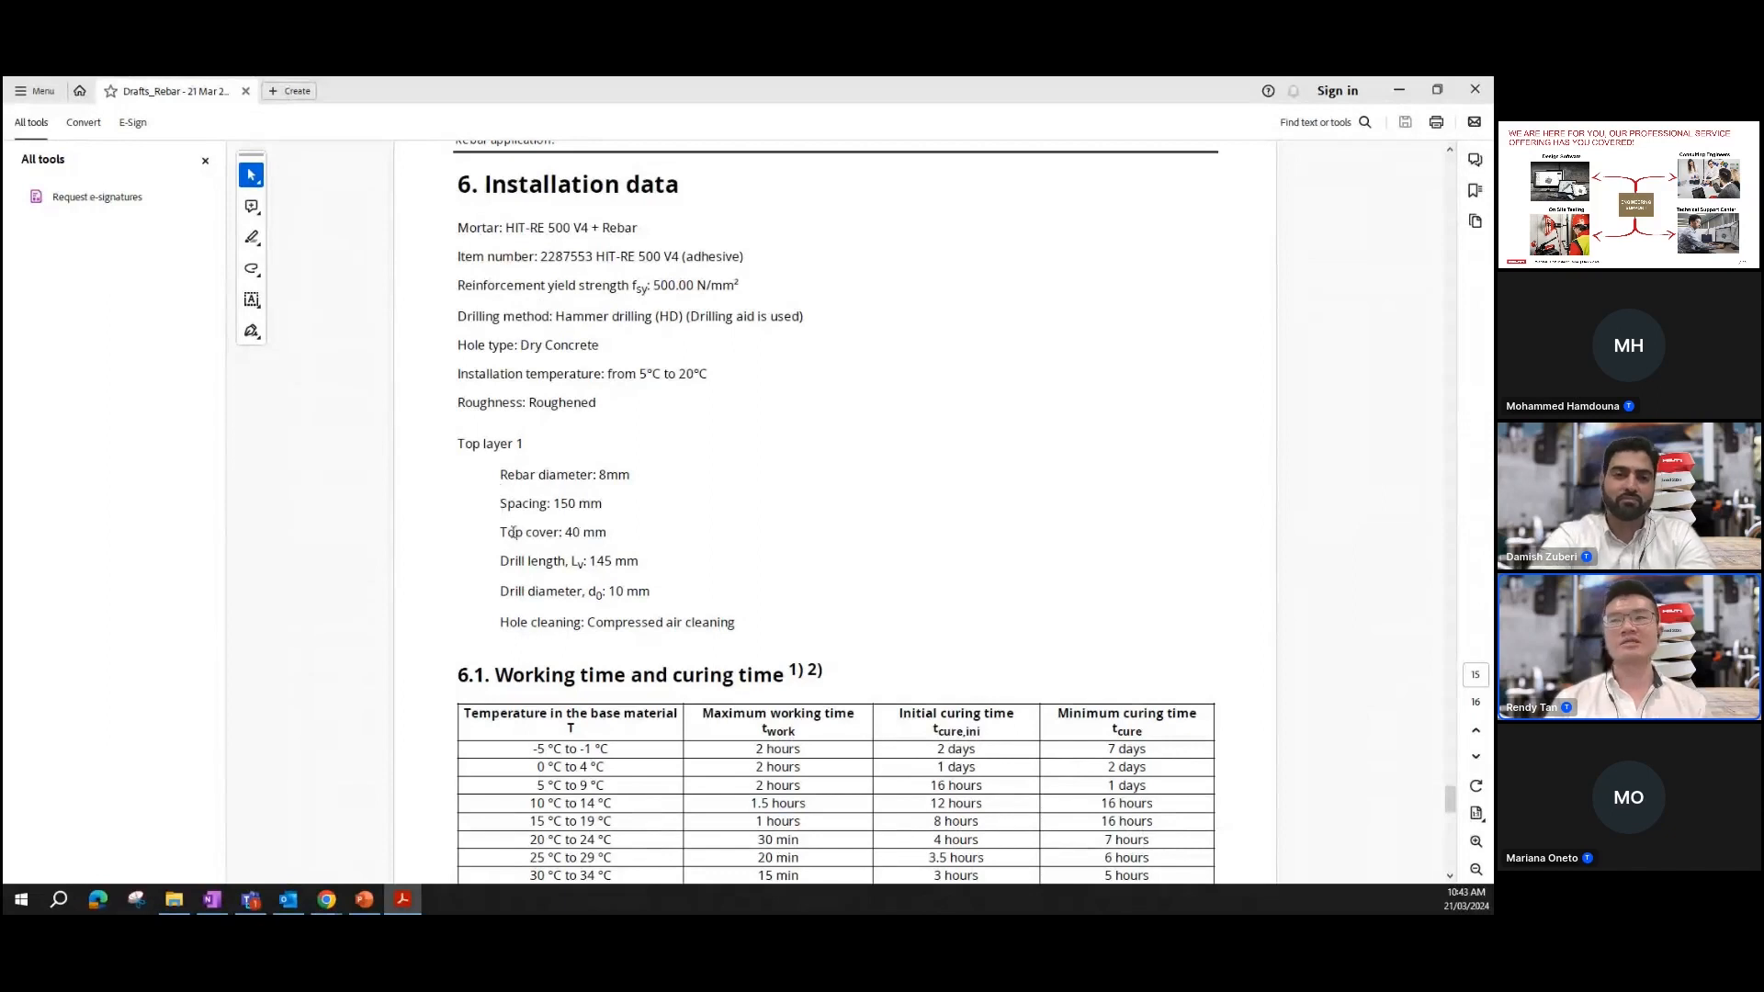
scroll(560, 531, down, 1)
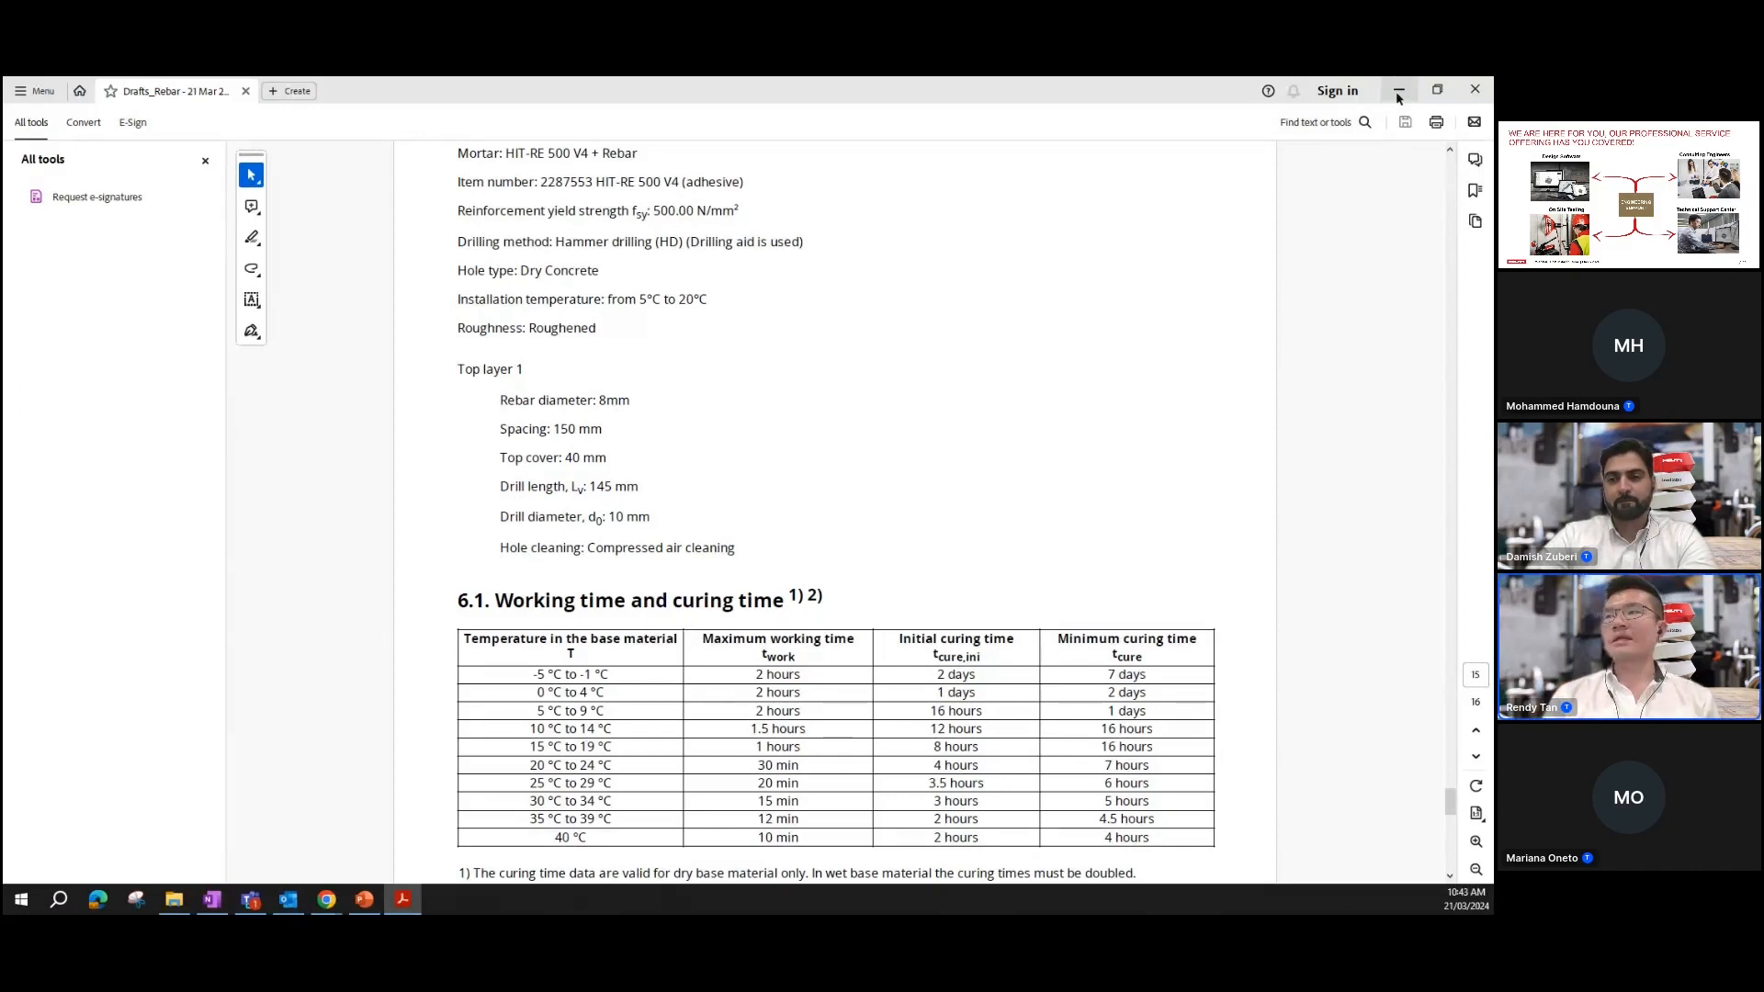
scroll(1243, 318, down, 3)
scroll(1243, 318, up, 1)
Step: Return to the end of the Warnings chapter and highlight the statement "Interface meets the design criteria!"
scroll(1236, 340, up, 12)
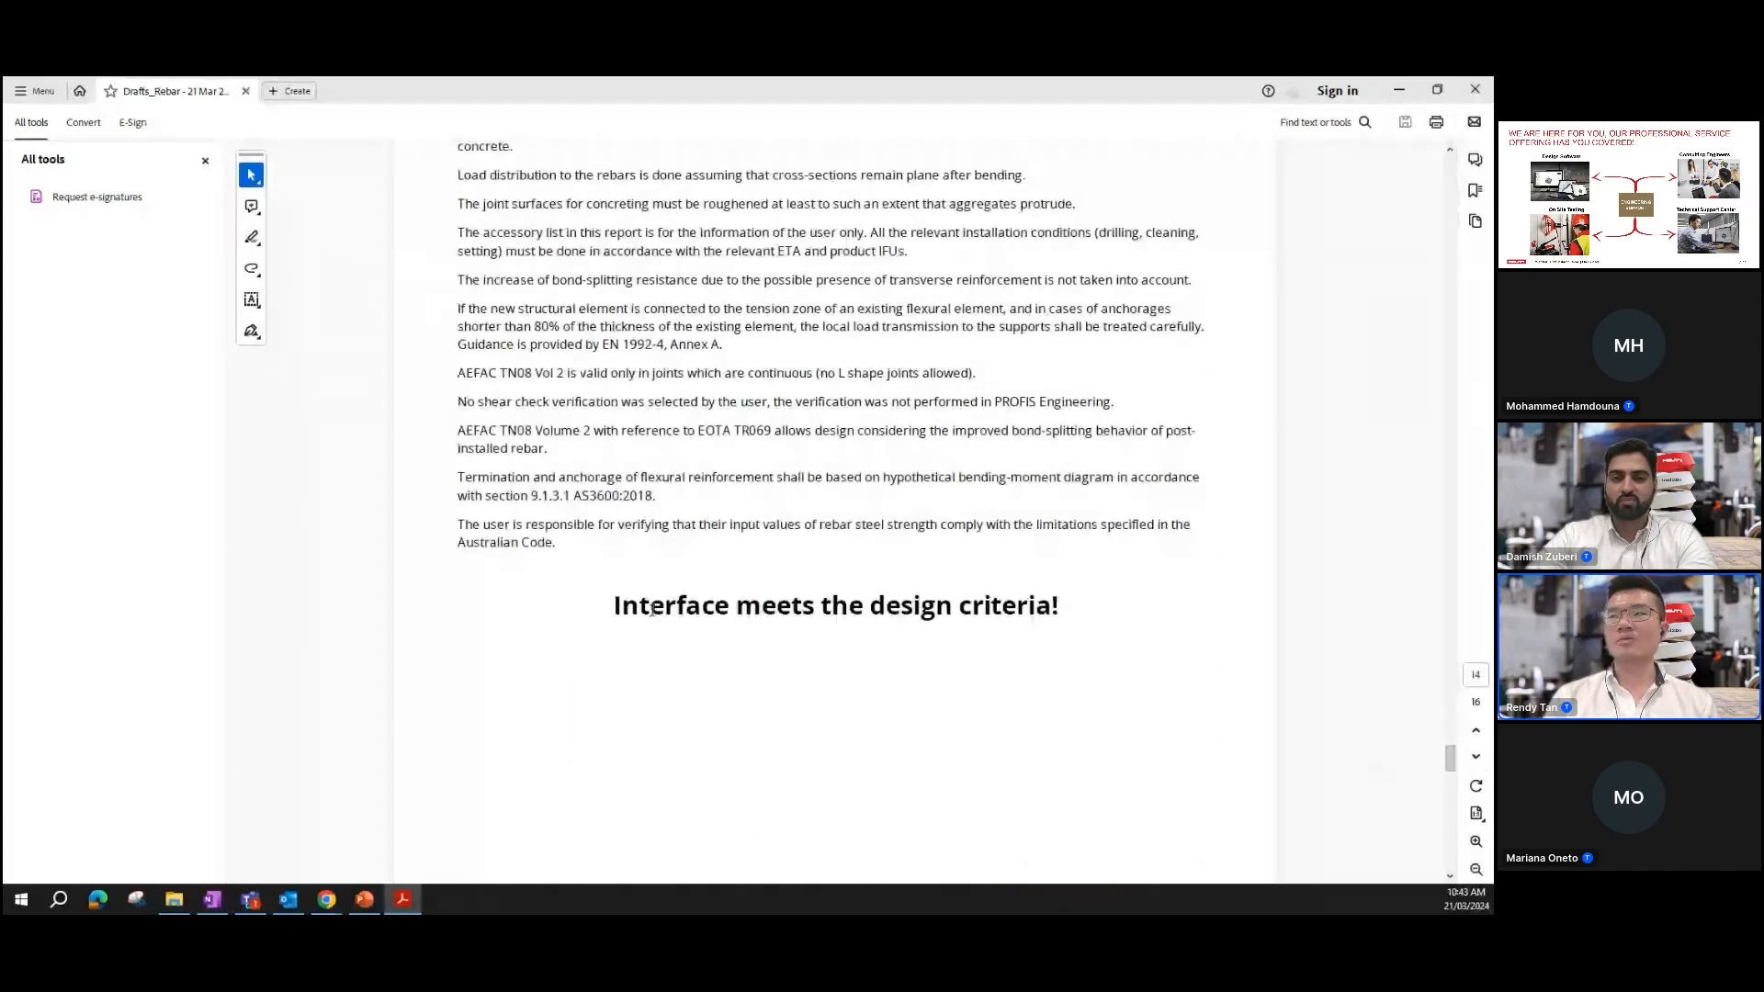
drag(635, 609, 1106, 610)
click(1032, 614)
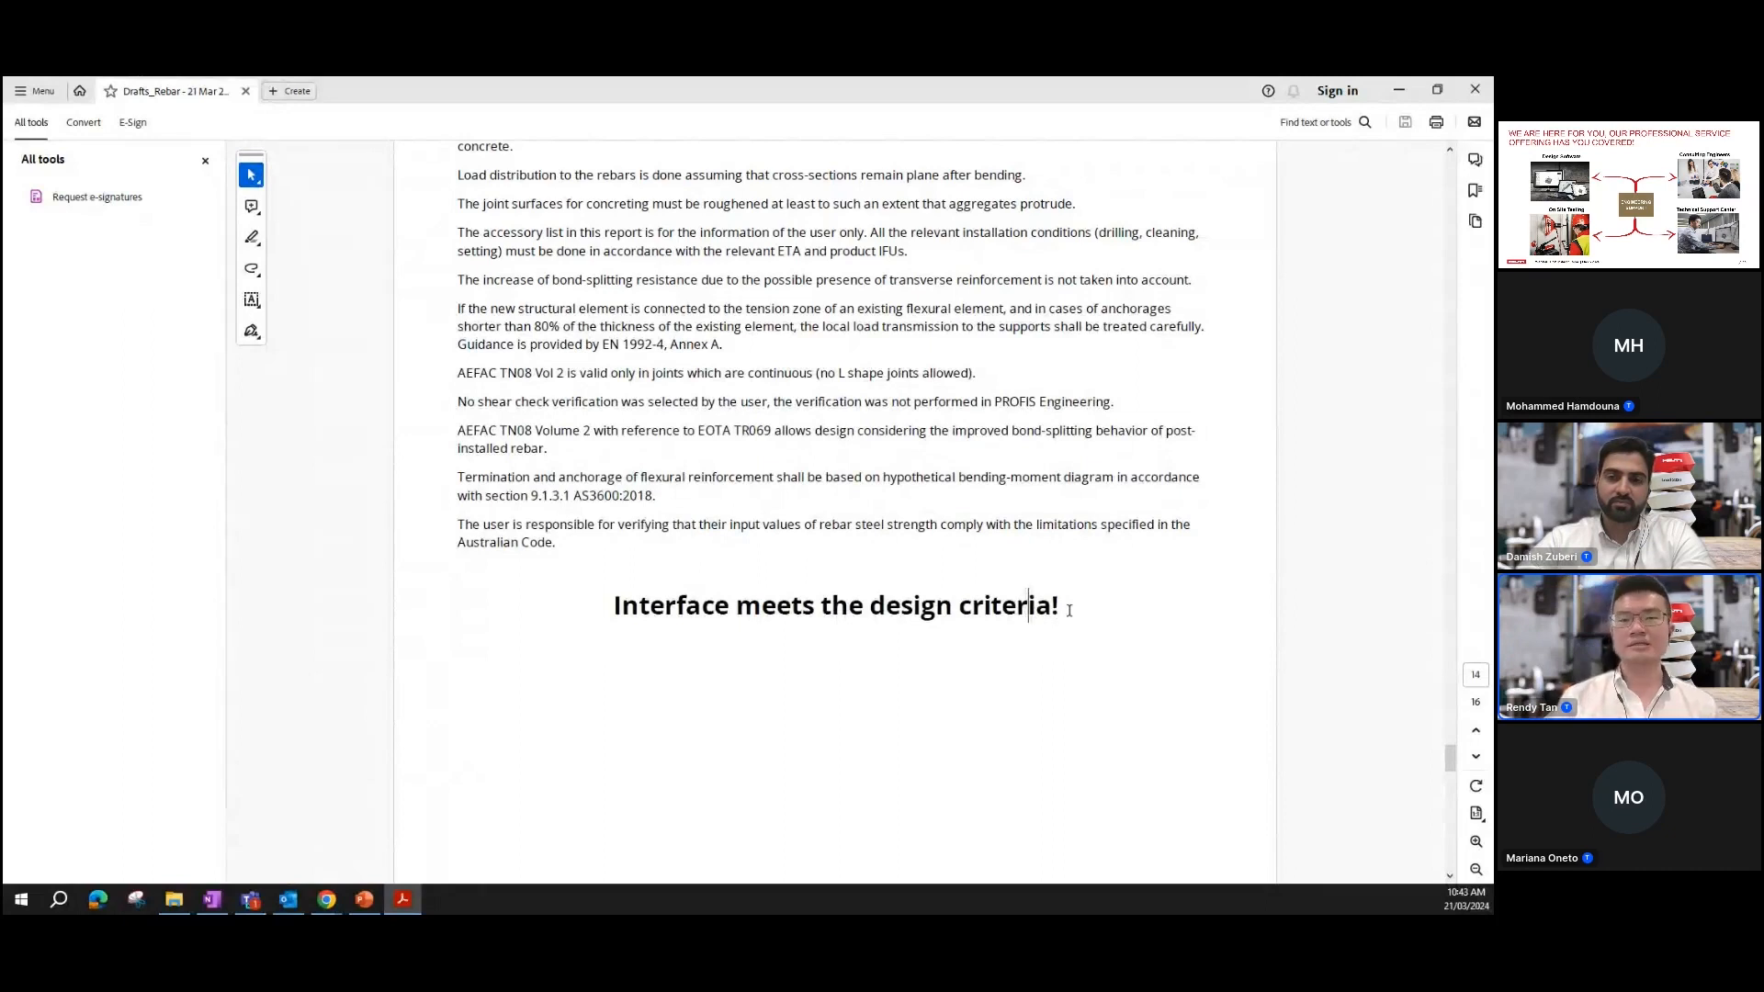
Step: Switch back to PROFIS Engineering, open the Specification Text from the export options, read it through and close it
click(1398, 95)
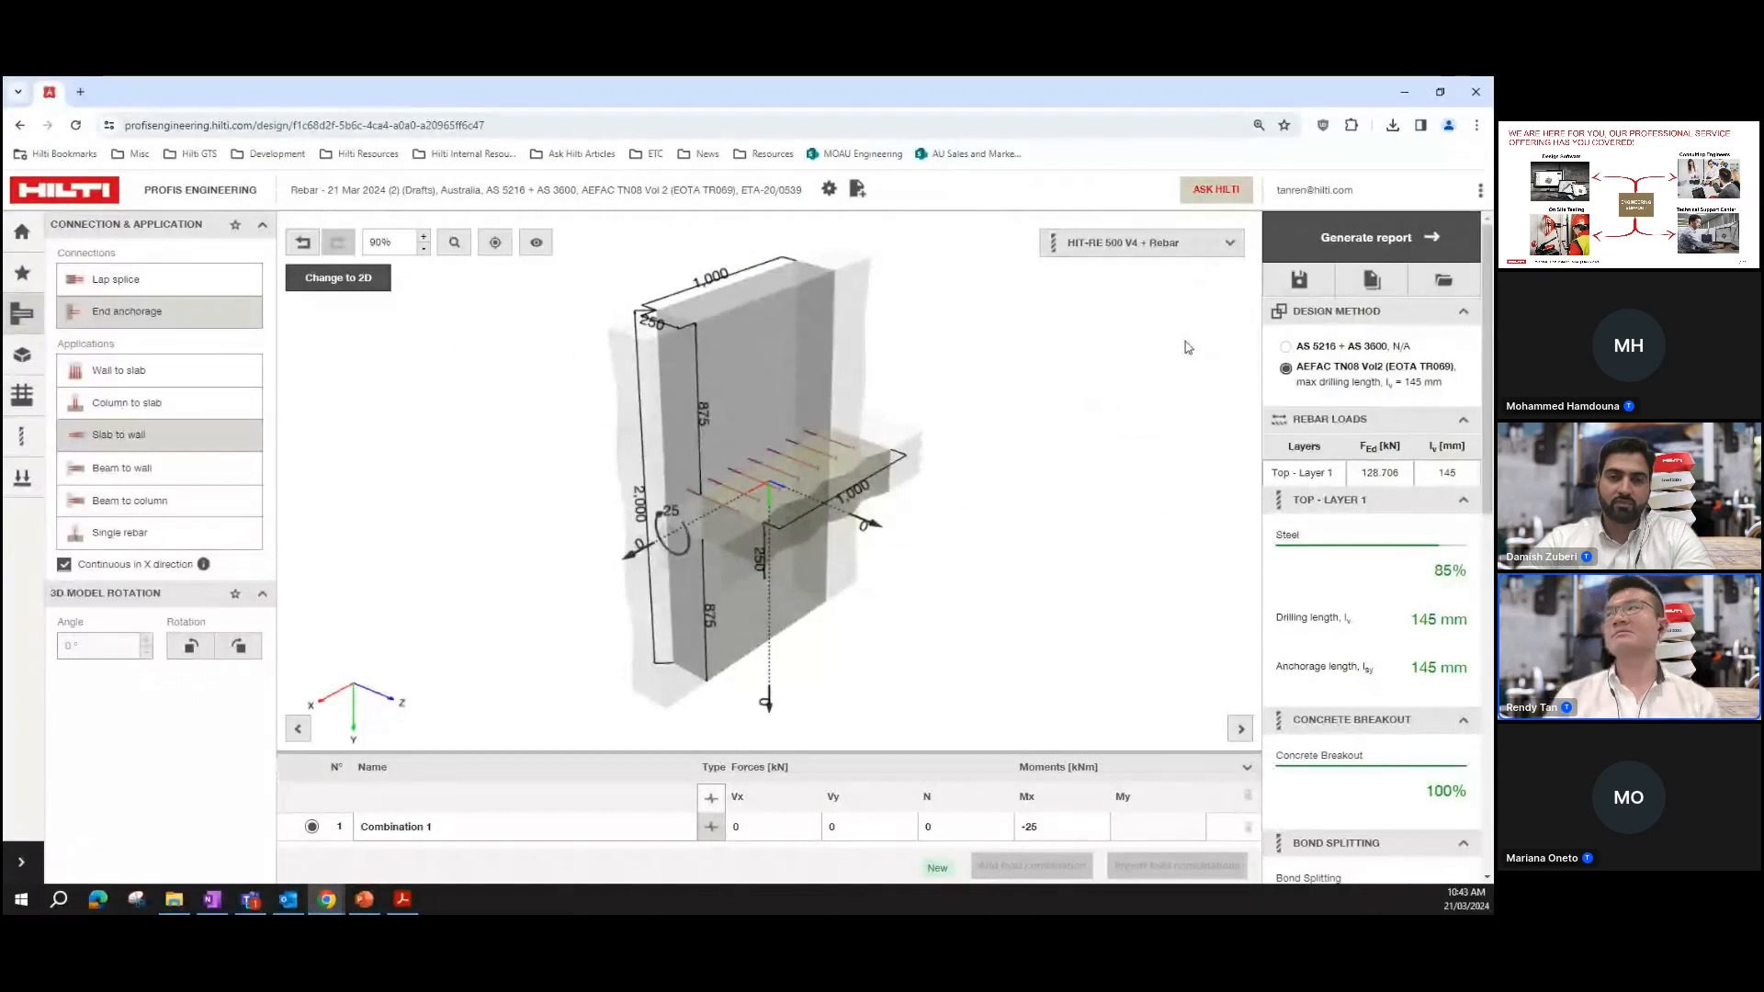
click(1300, 281)
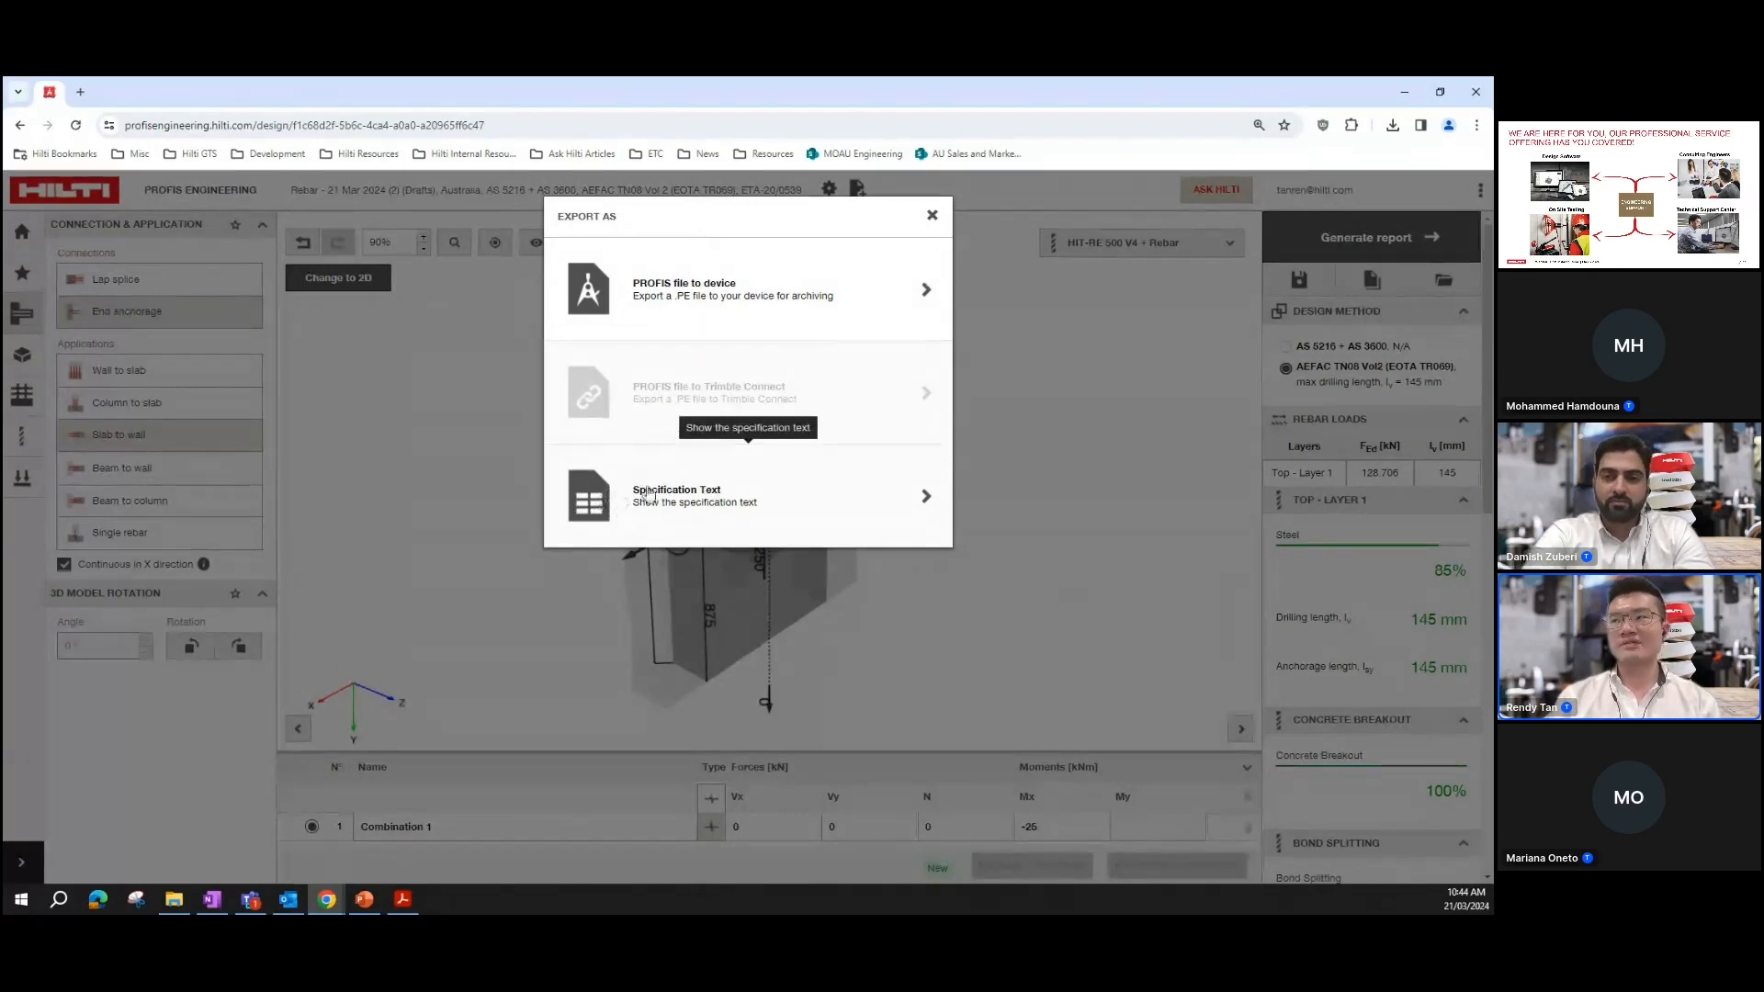
click(636, 500)
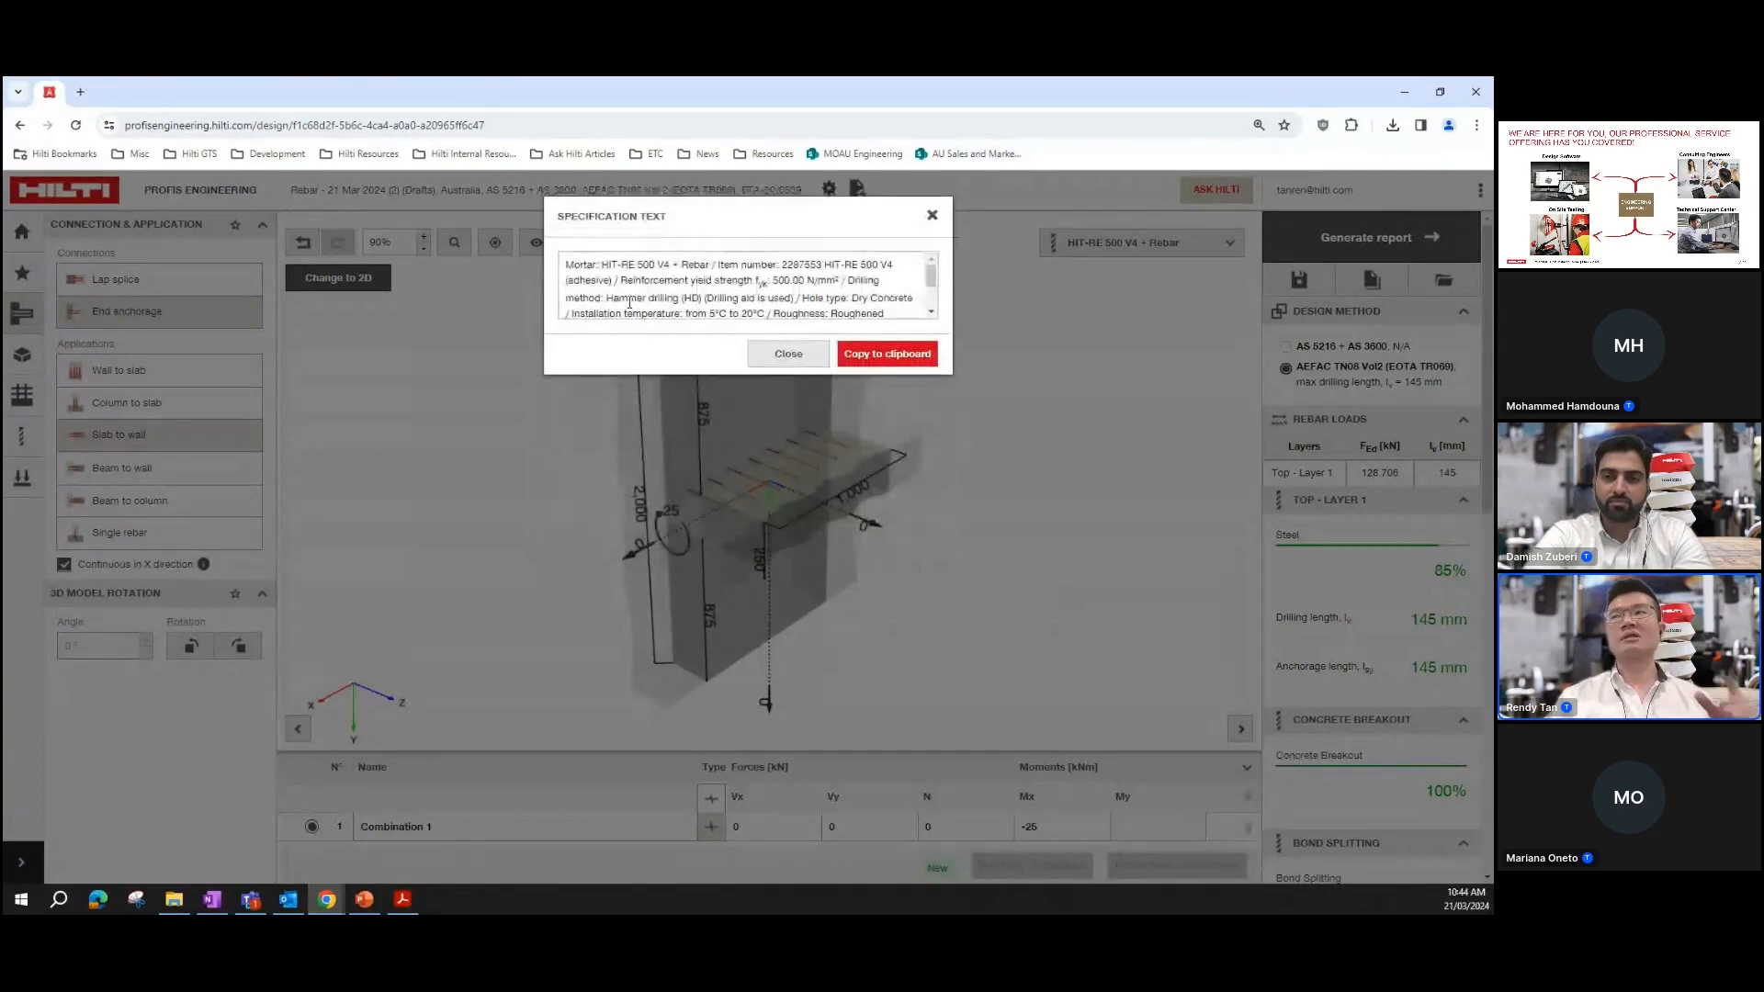
scroll(695, 280, down, 2)
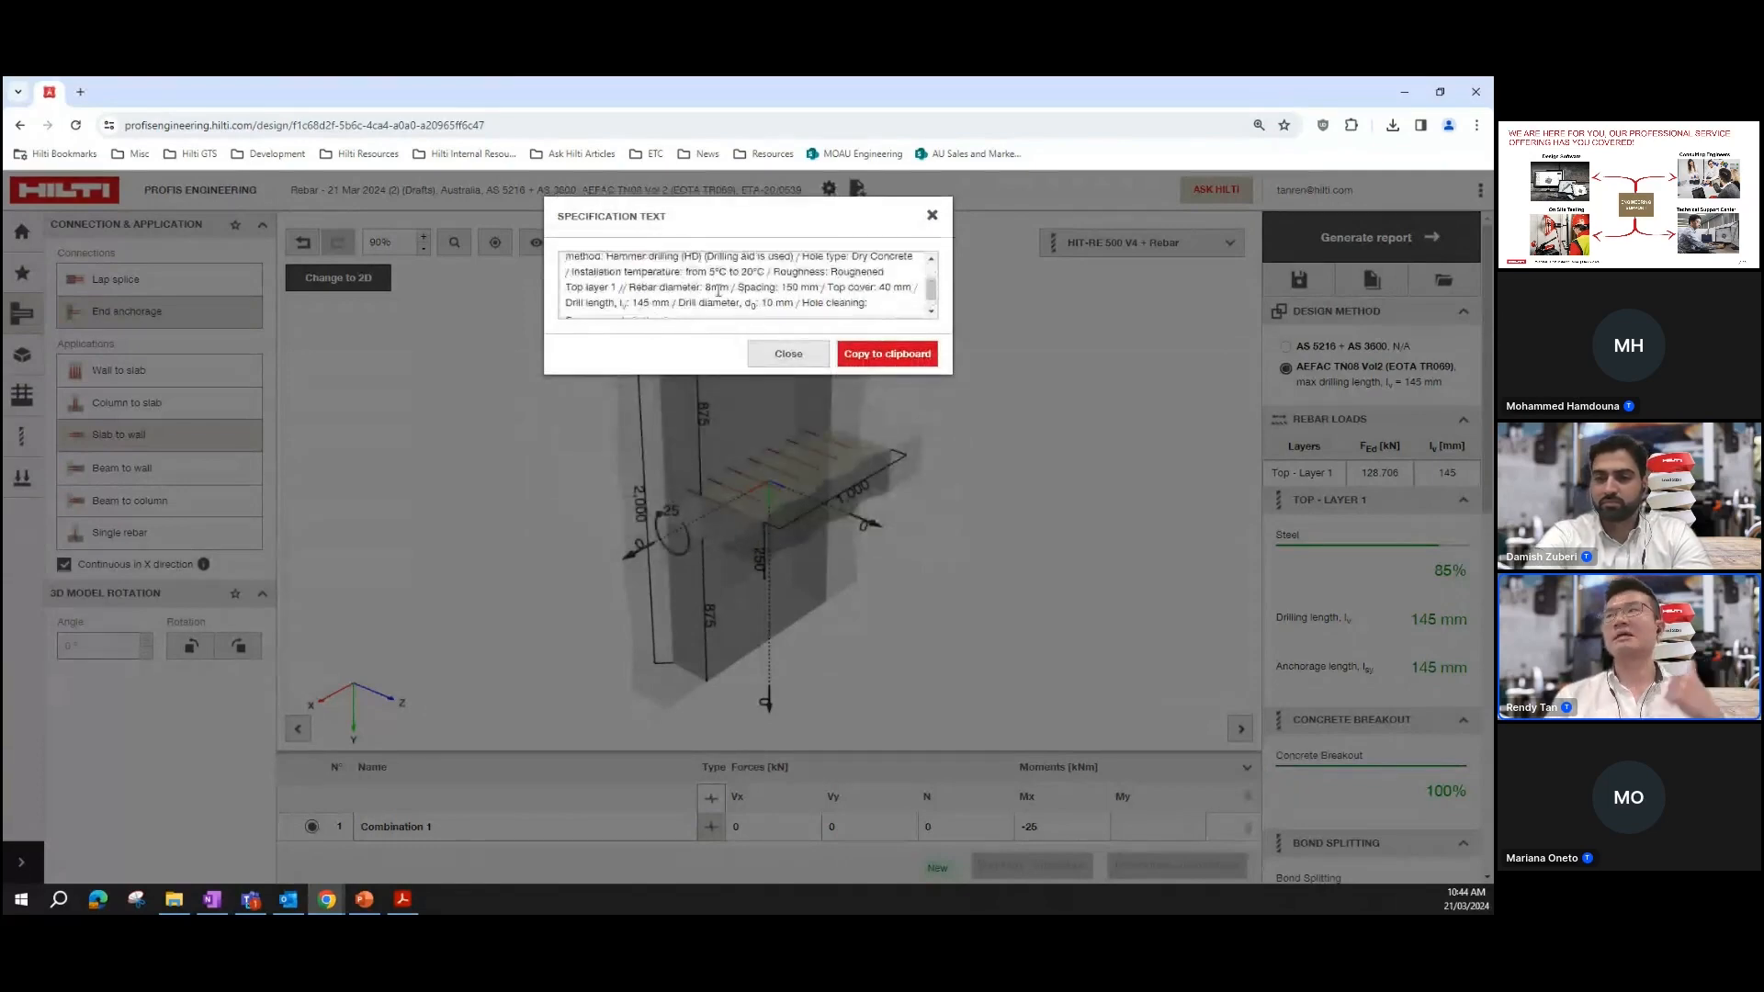
scroll(826, 304, up, 2)
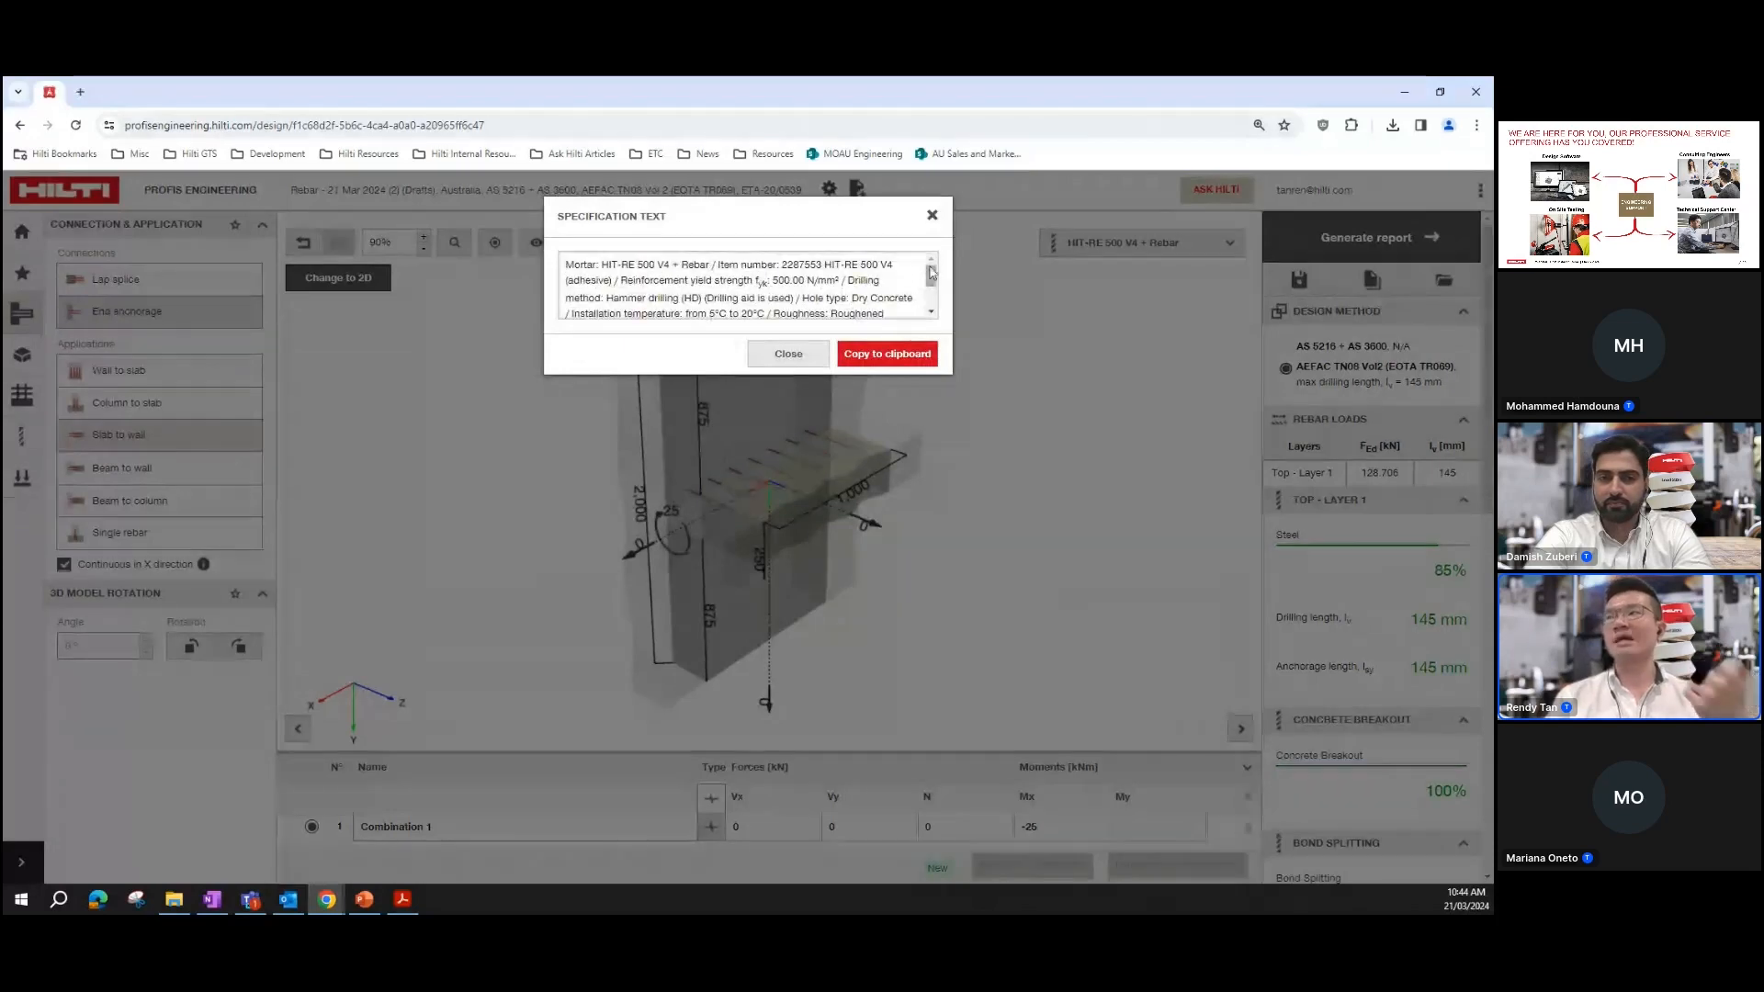
drag(933, 281, 936, 295)
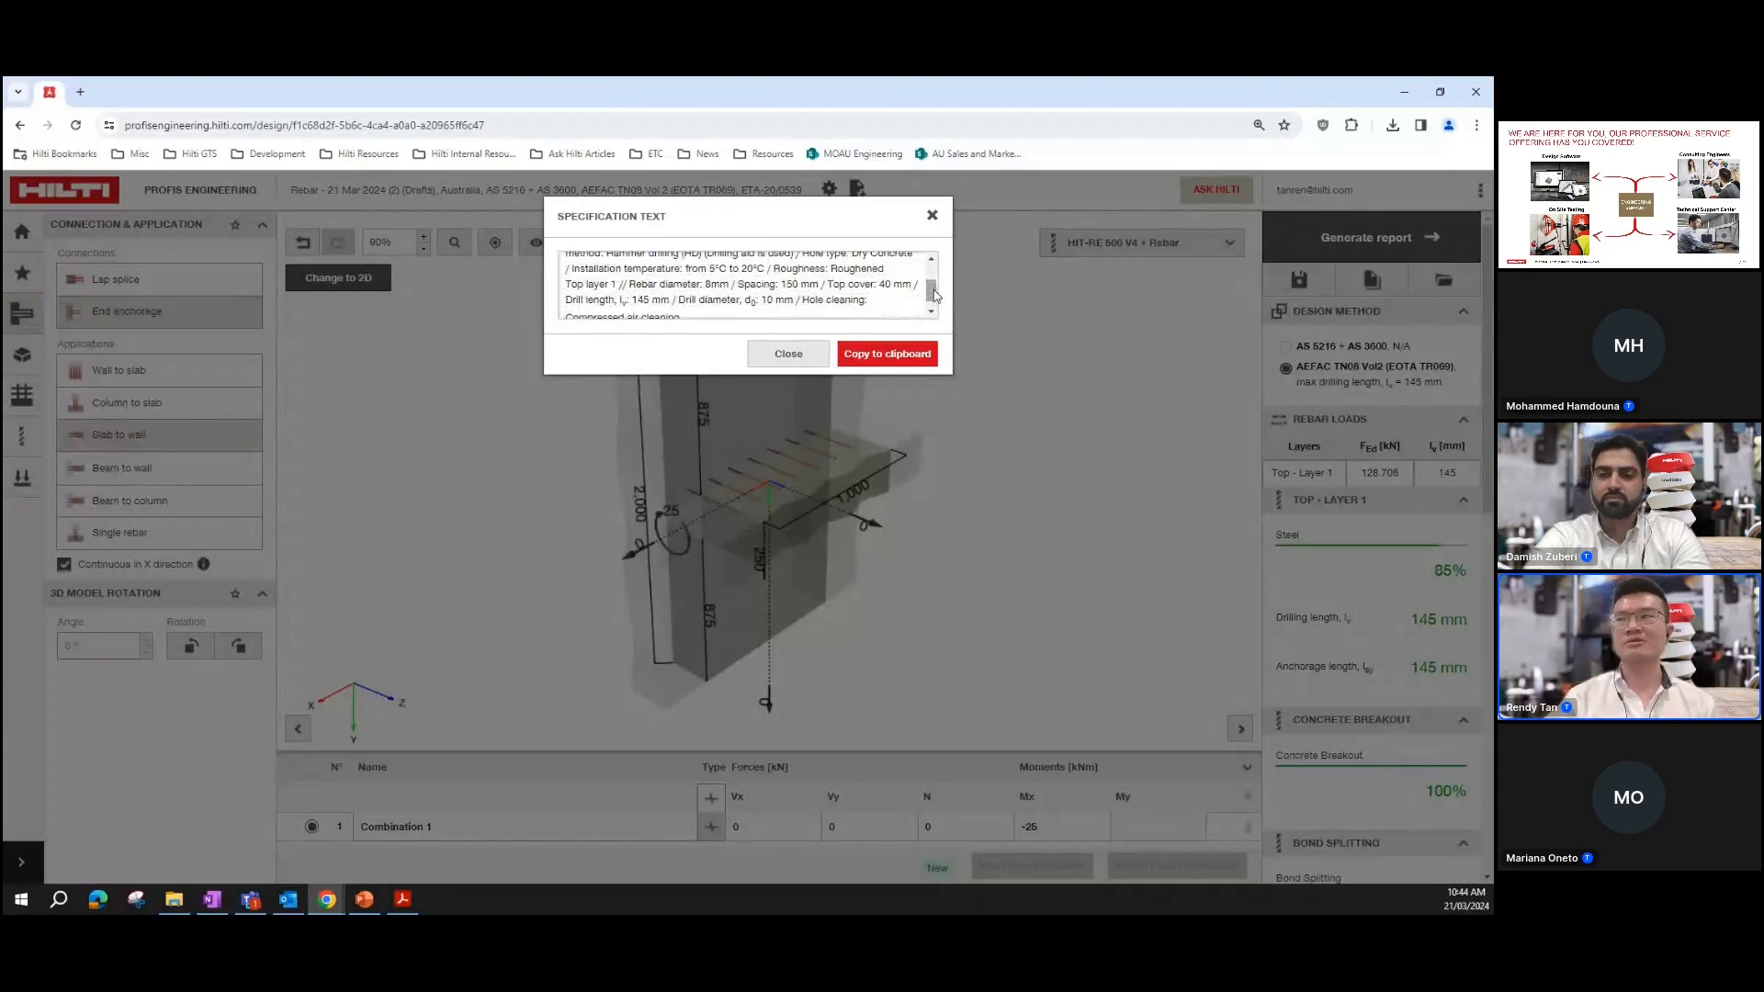
drag(934, 290, 902, 364)
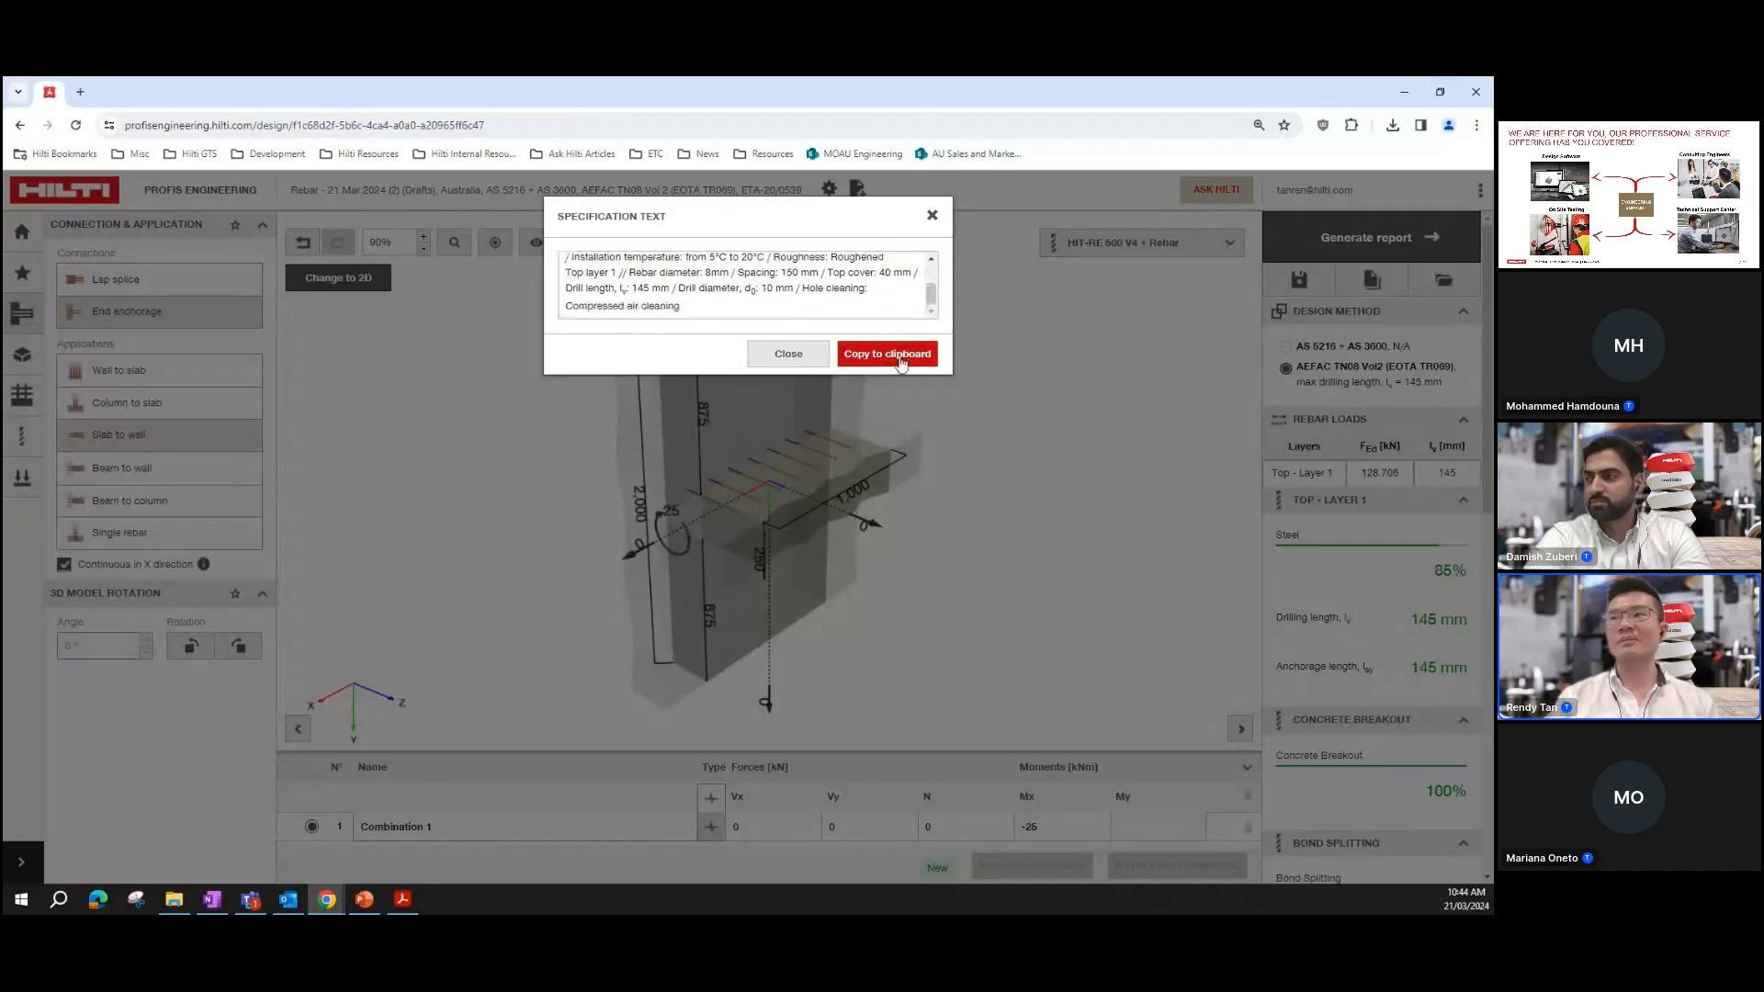
click(933, 217)
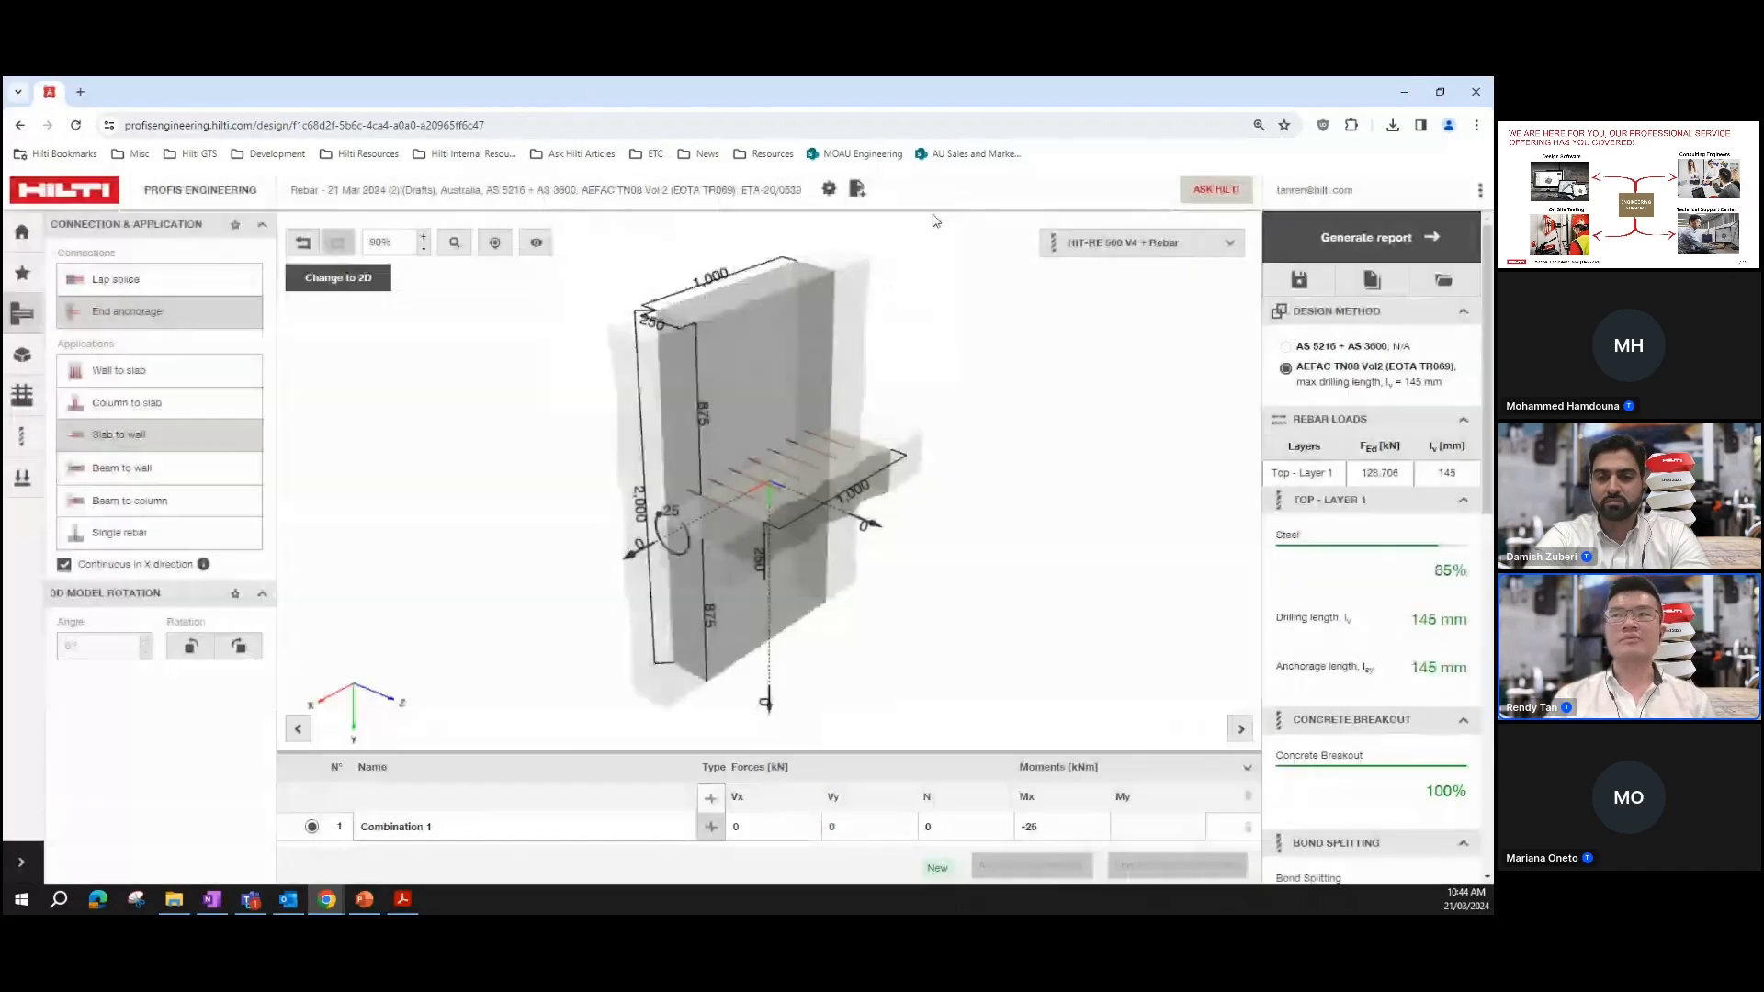